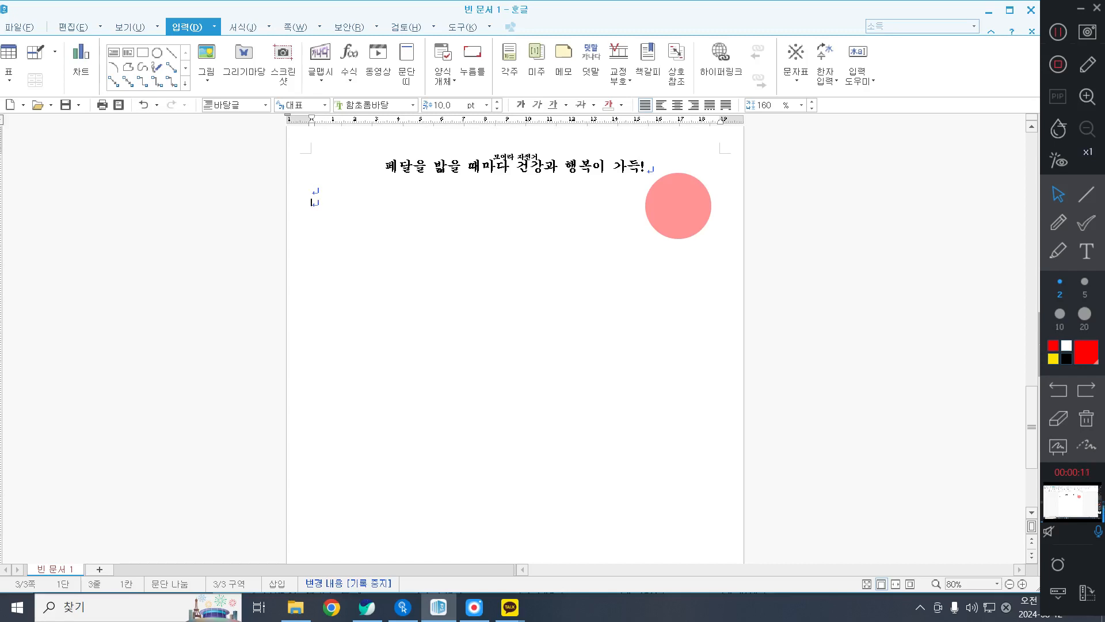
Begin the body paragraph below the title with "자전거를 사랑하는 서울시민이라면" and fit the page width to the window.
type("잘")
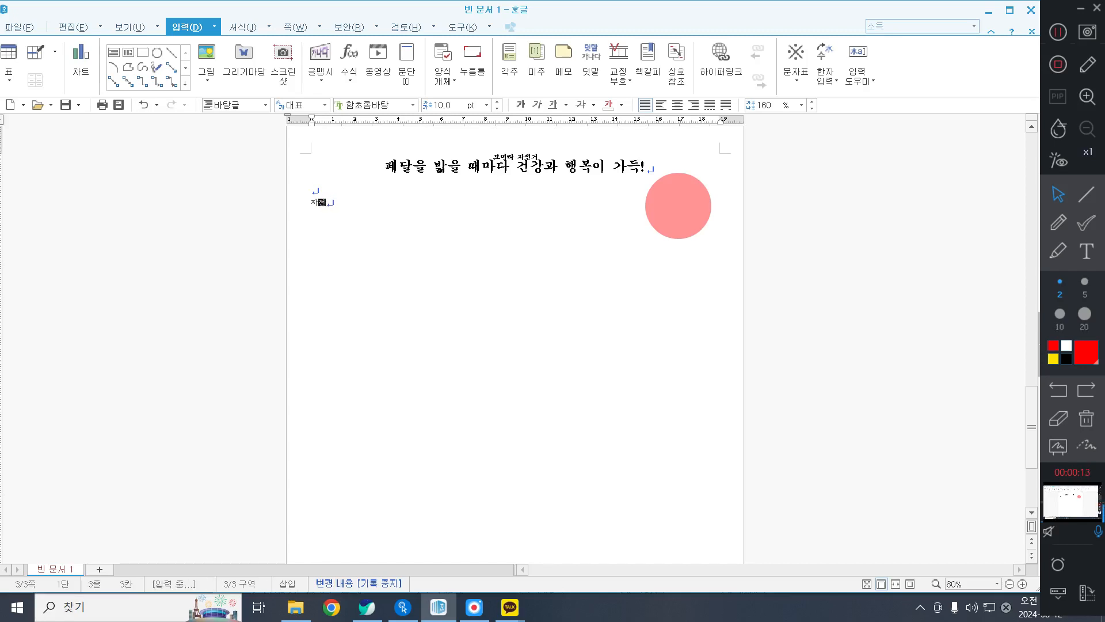
type("를 사랑하는 서울시민이라면")
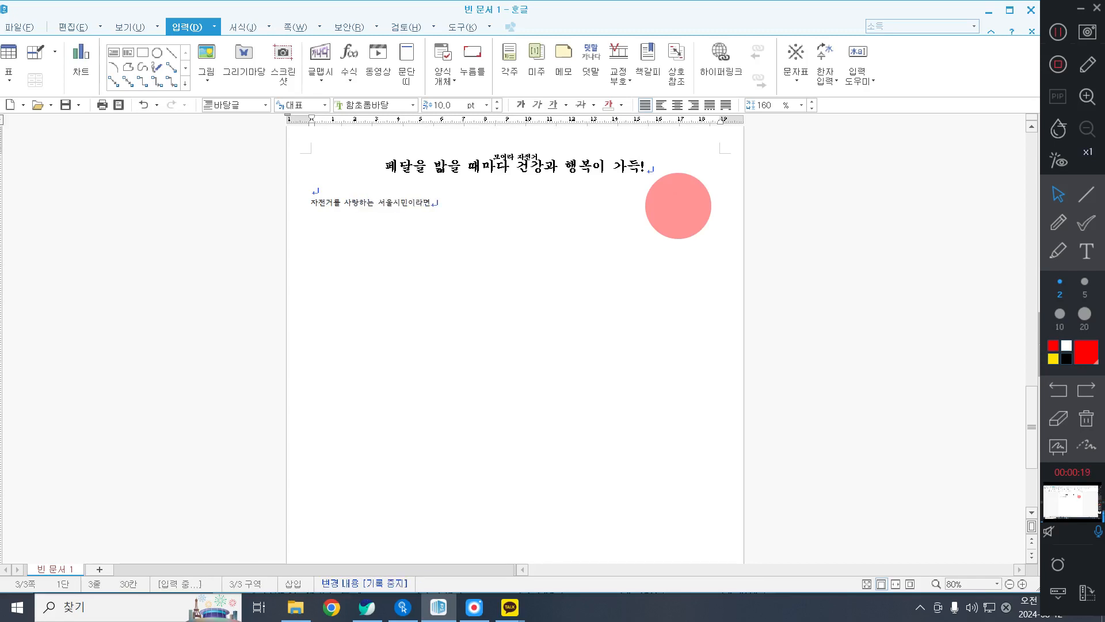
left_click(129, 27)
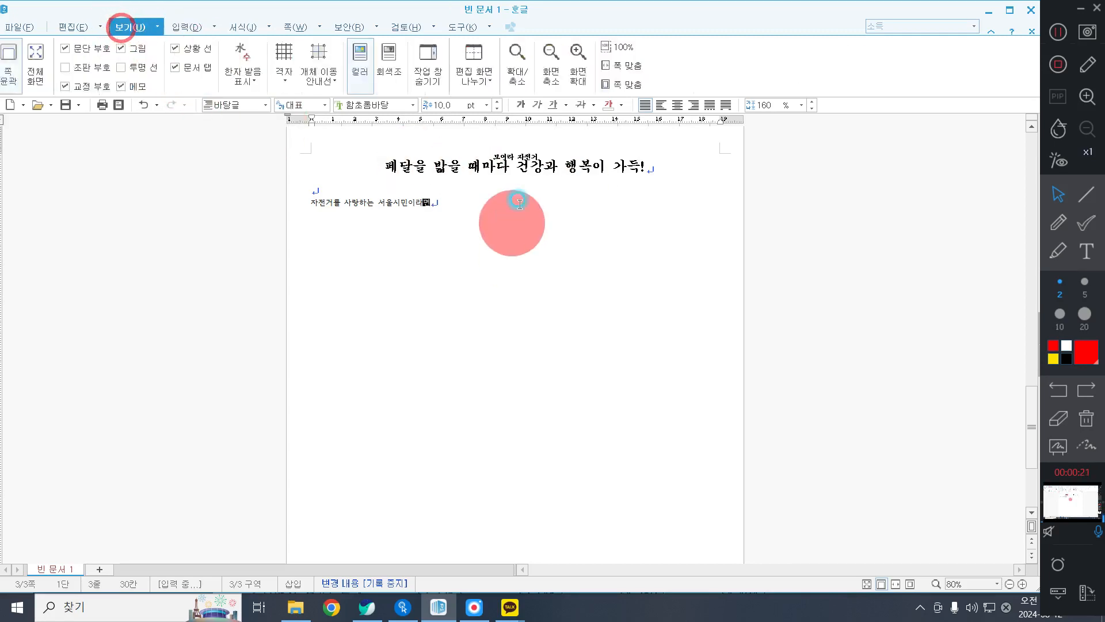
left_click(622, 65)
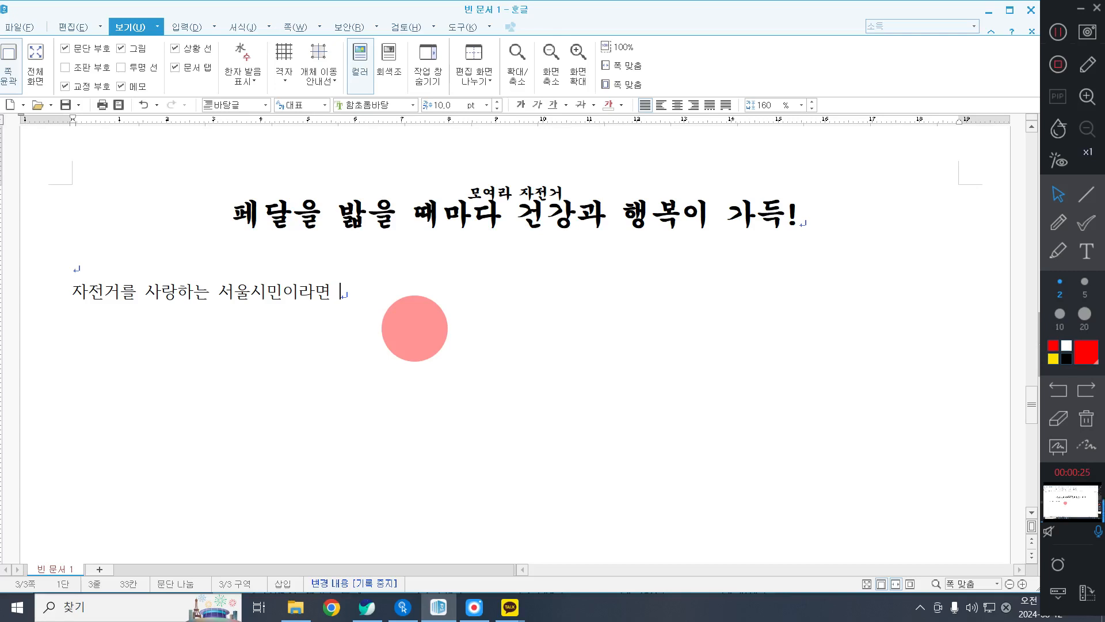
Continue the body sentence with "누구나 참여하고 즐길 수 있는 ‘서울 자전거 축제’가", with no space before "가".
type("누구나 참ㅇ")
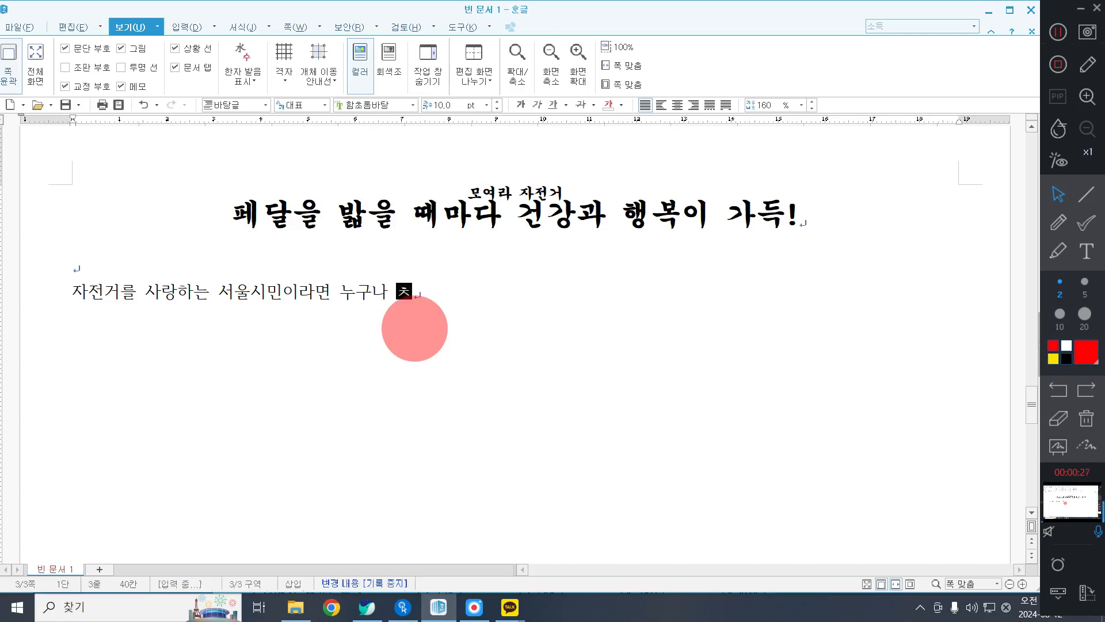
type("하고 즐")
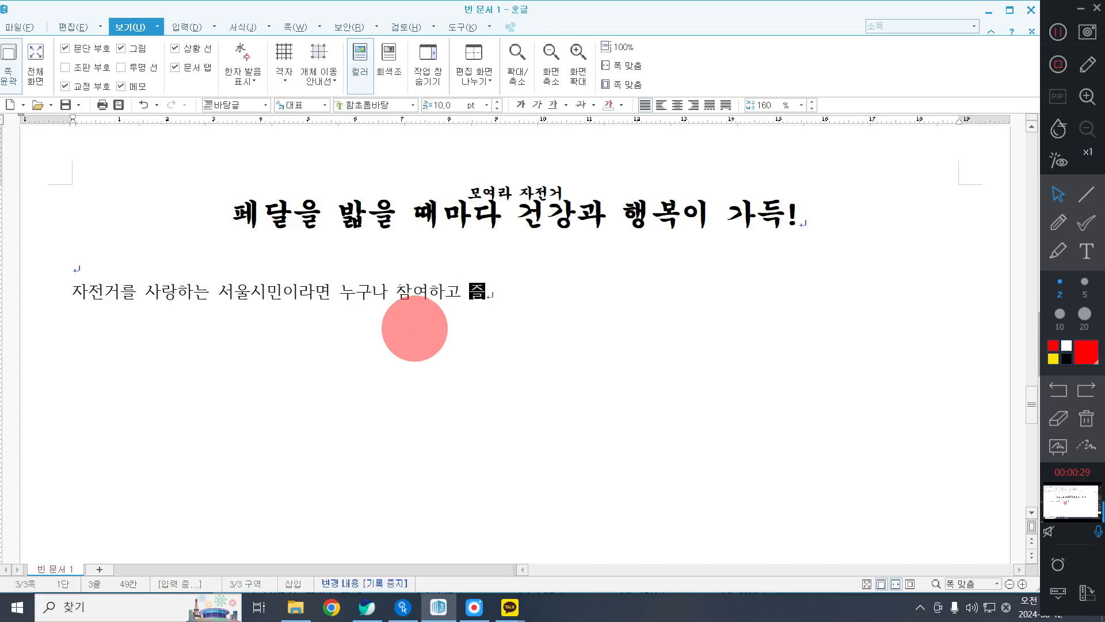
type("길 수 있는 ;")
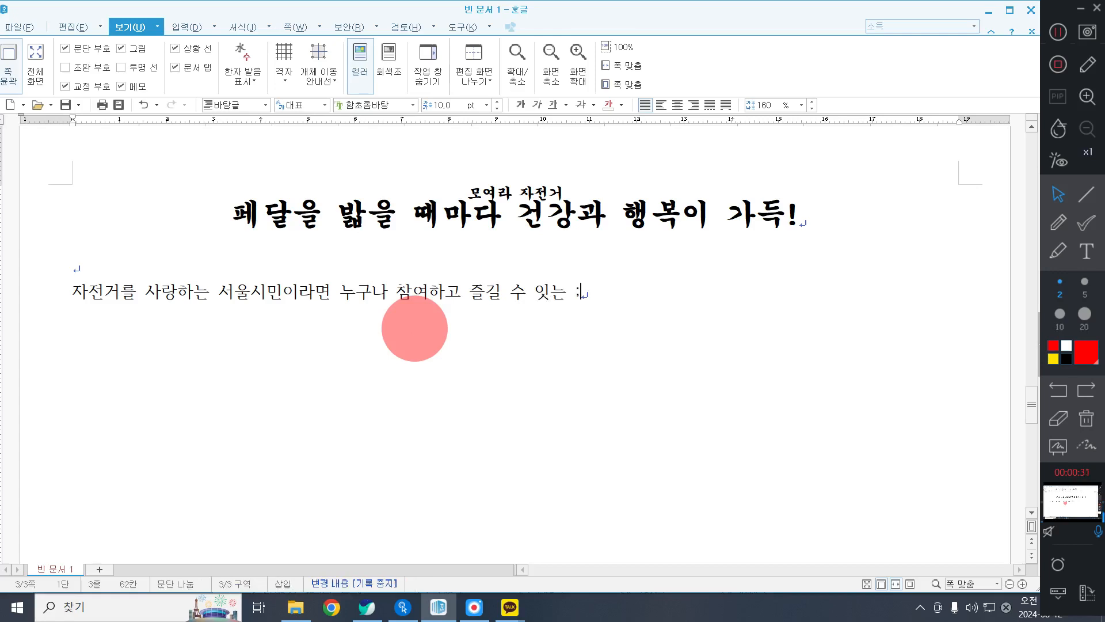
key("BackSpace")
key("BackSpace")
key("BackSpace")
type("ㅇ있는 '어")
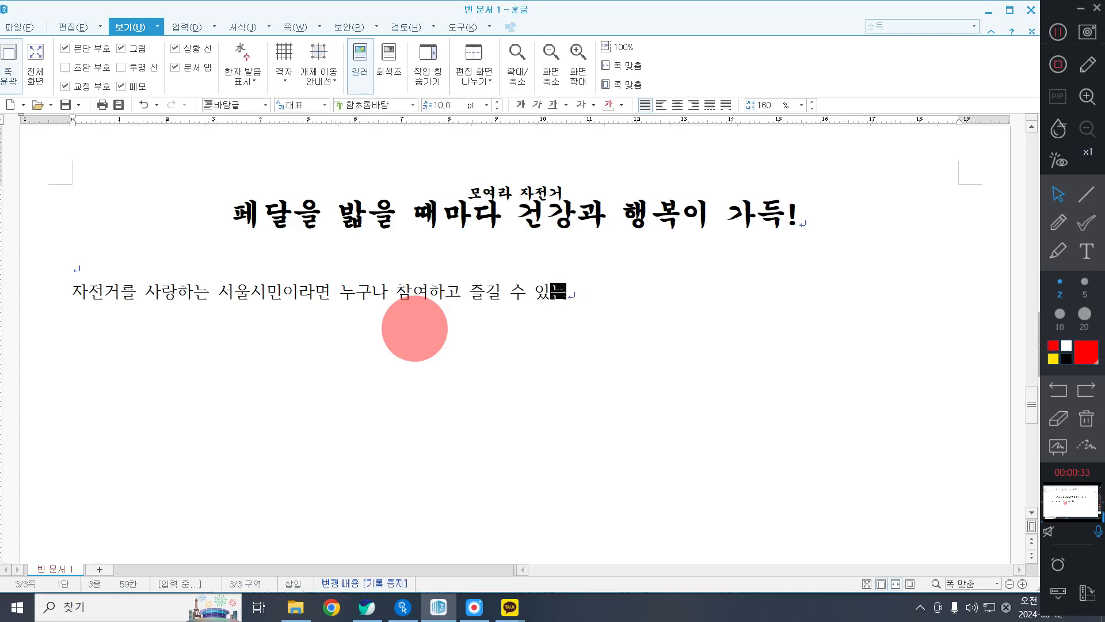
type("울 ")
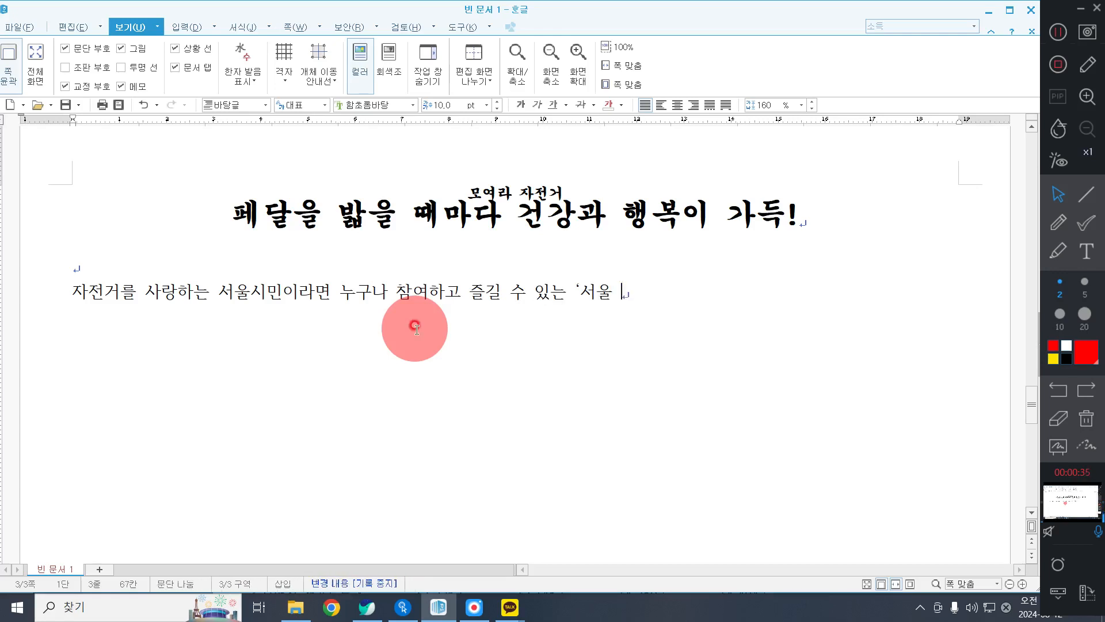
type("자전거 축제' 가")
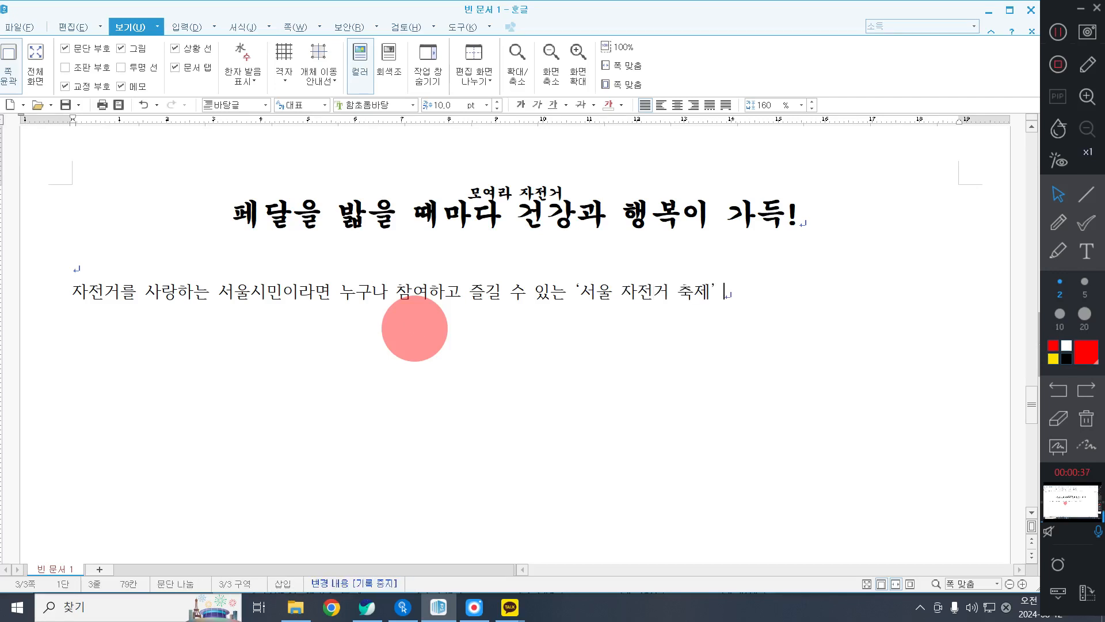
key("BackSpace")
key("BackSpace")
type("ㄱ")
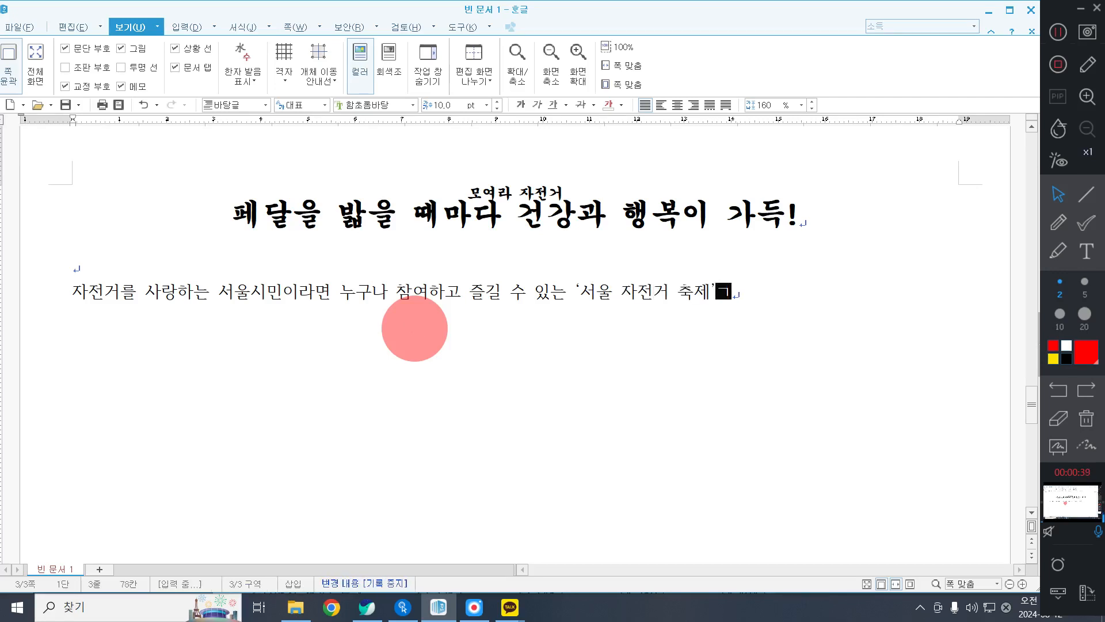
type("4월")
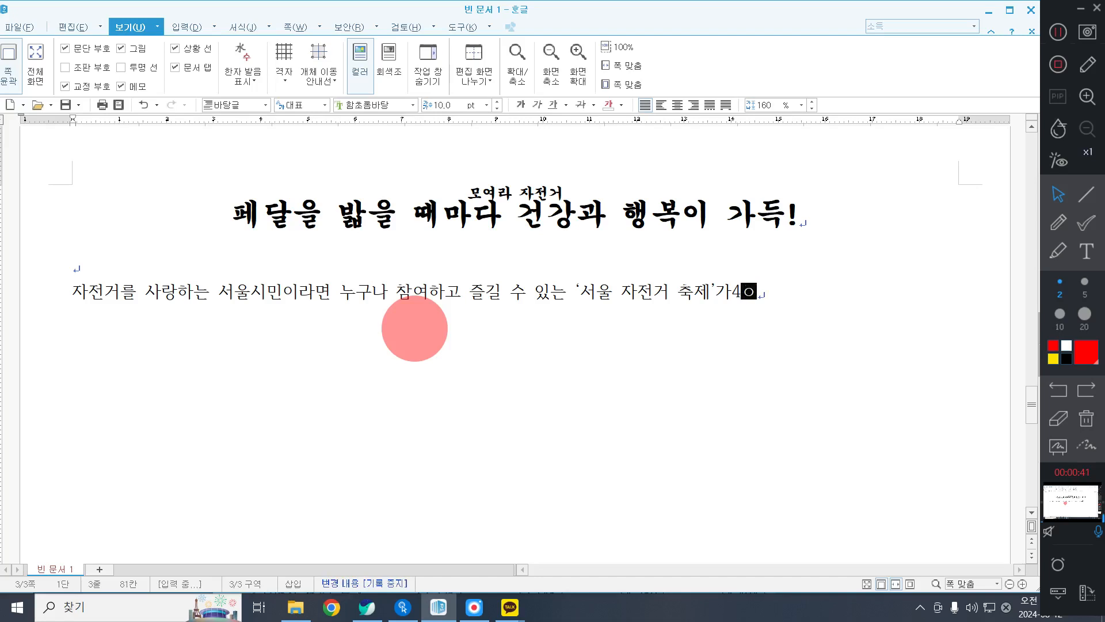
Complete the first sentence with "5월 28일 반포한강공원에서 개최된다.".
key("BackSpace")
type("5ㄴㅇ")
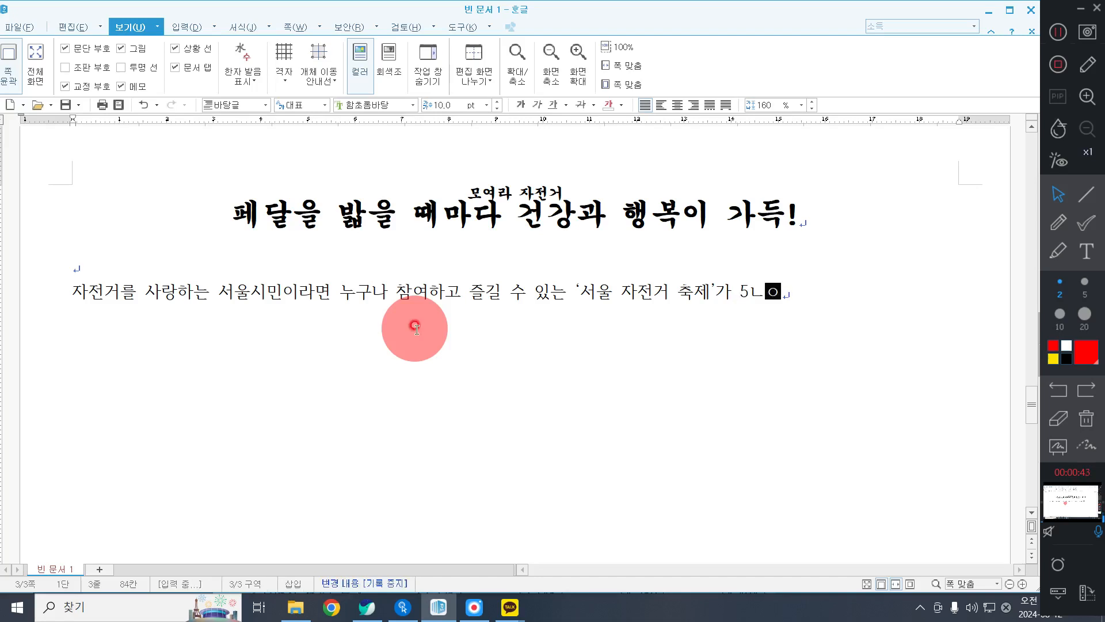
key("BackSpace")
key("BackSpace")
type("월 ")
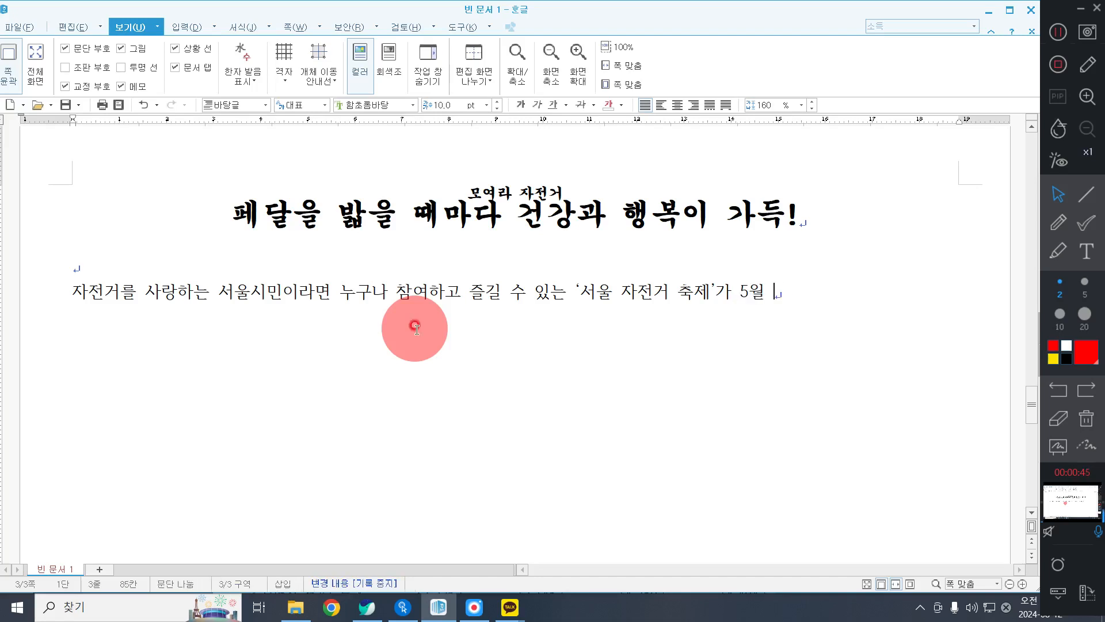
type("28일 반ㅠ")
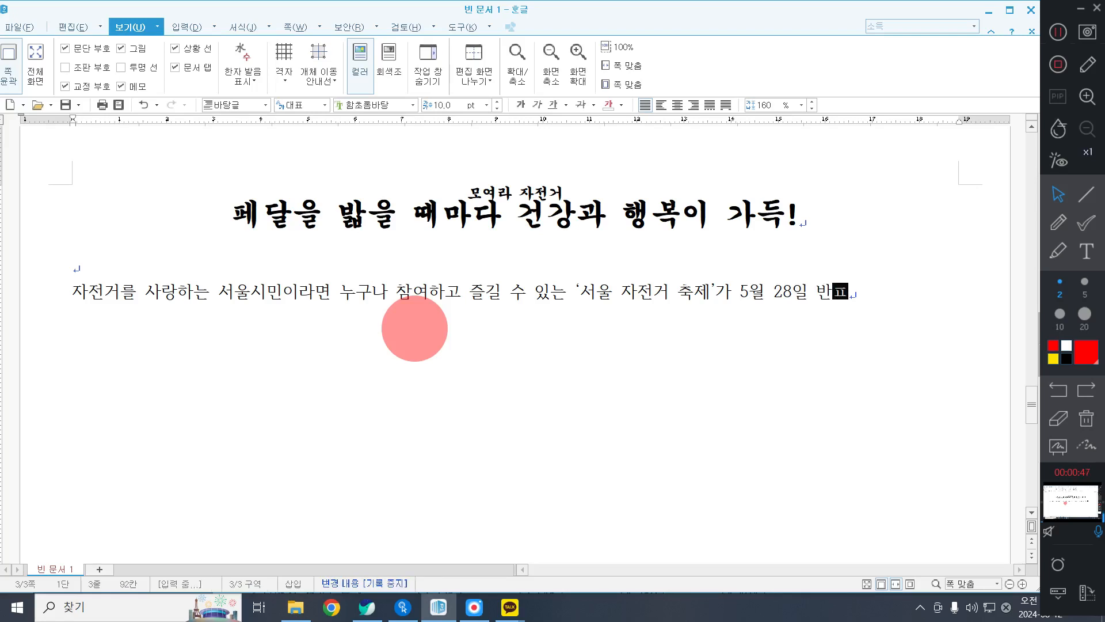
type("한강공원")
type("에서 개최된다. ㅇ")
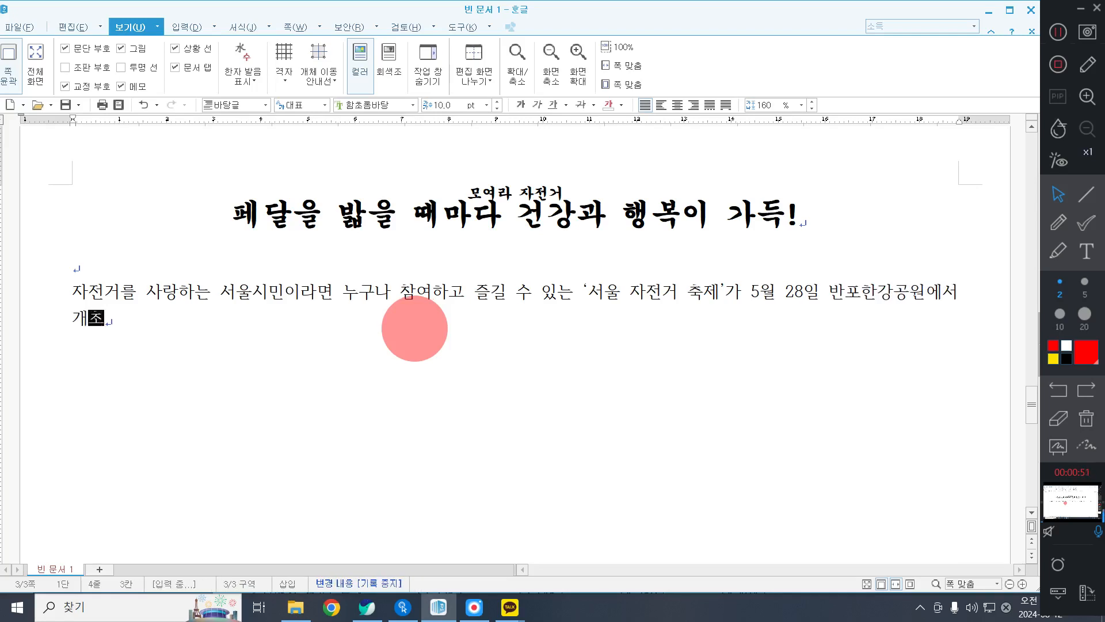
type("올행 ㅜ여")
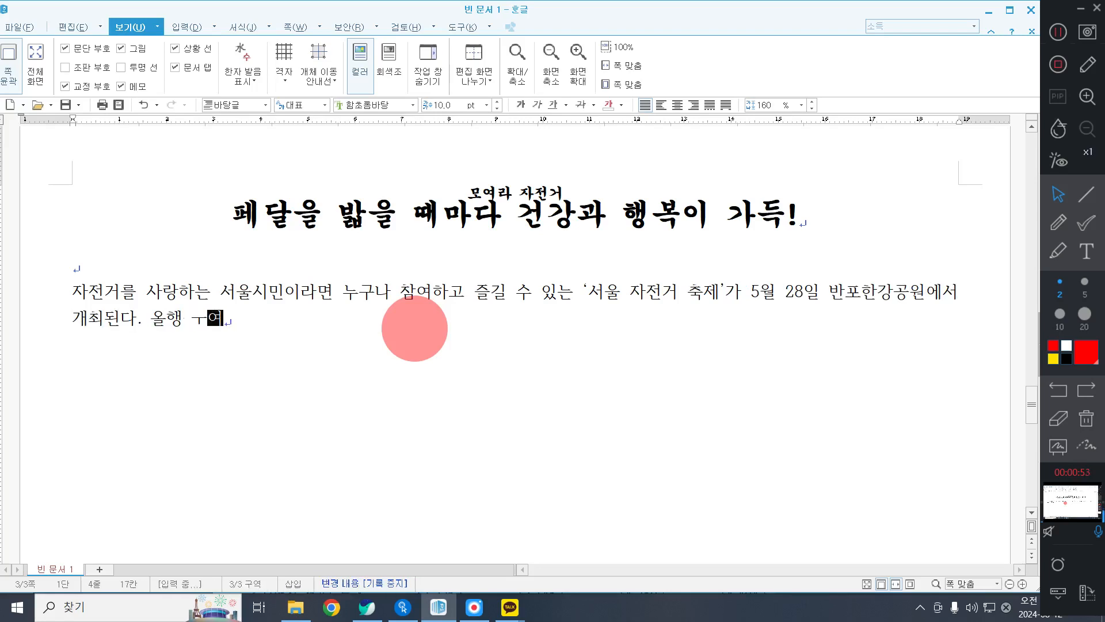
Start the second sentence with "올해 운영되는 자전거 축제는 잔거에 대한 긍정적 경험".
key("BackSpace")
key("BackSpace")
key("BackSpace")
key("BackSpace")
key("BackSpace")
type("해 운")
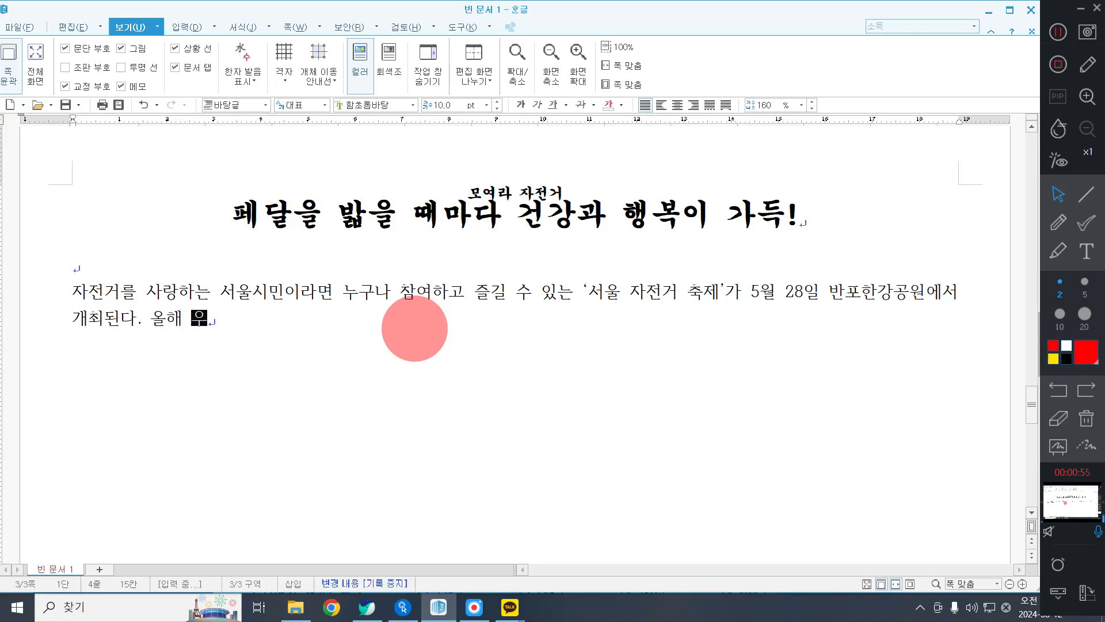
type("여ㅇ되는 자전거 주")
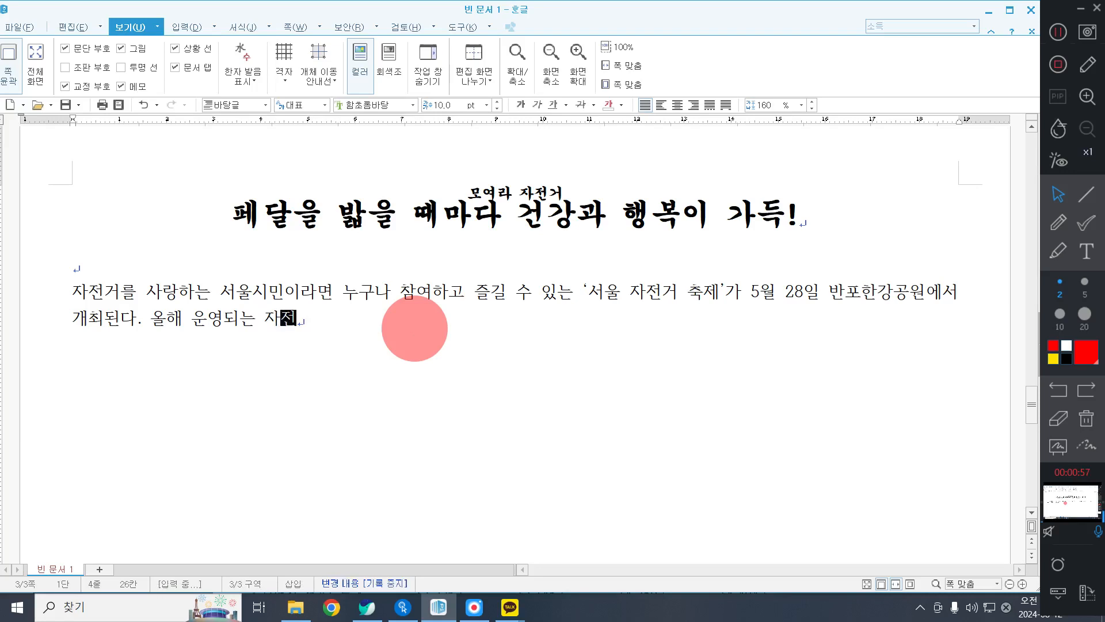
type("ㄱ제느ㄴ")
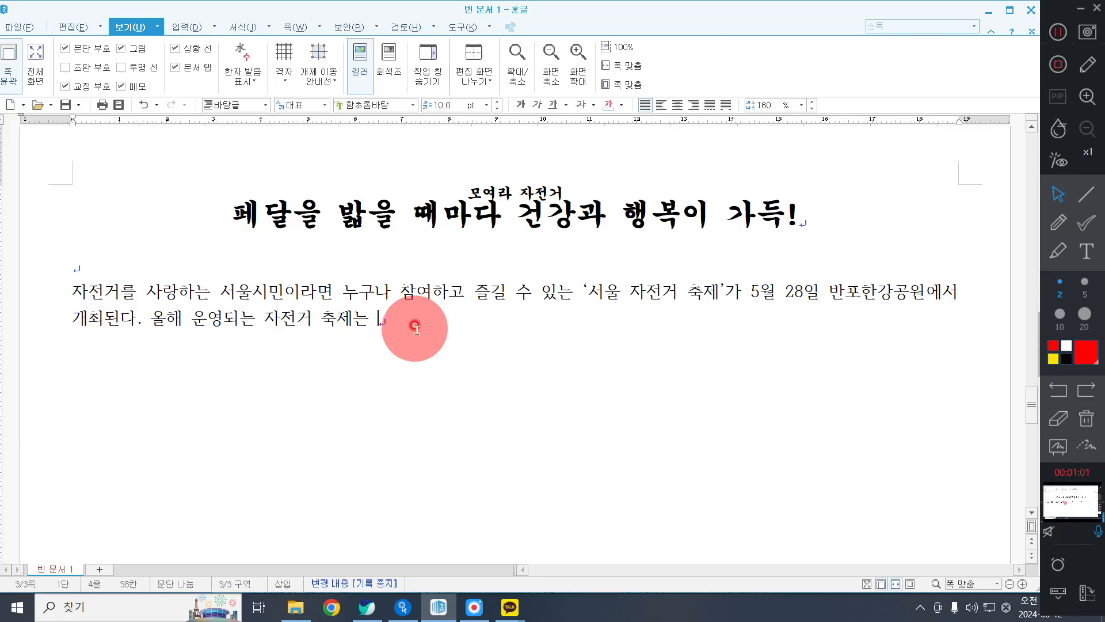
type(" 잔거에 대한 ")
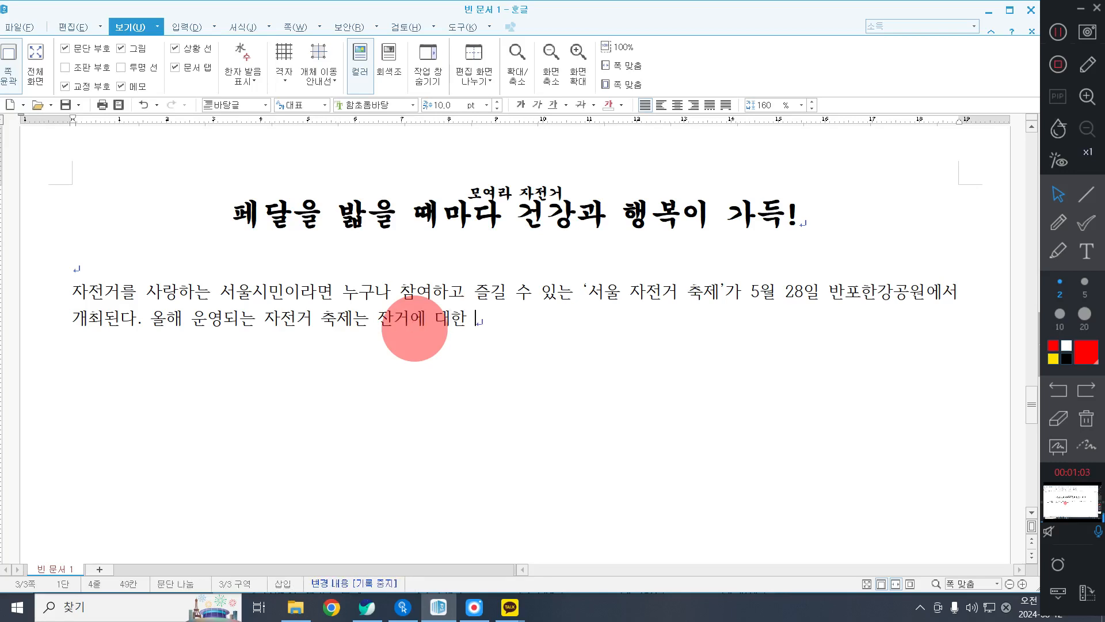
type("궁ㅈㅓㅇ적 경허")
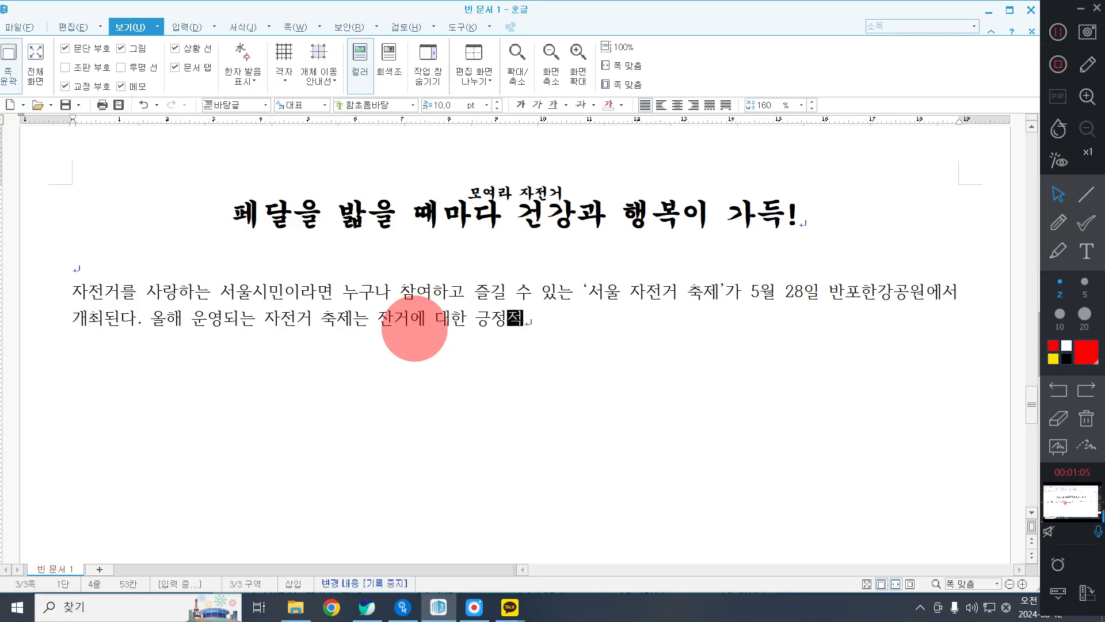
Convert the word "경험" to the Hanja 經驗 using the 한글(漢字) input format.
key("F9")
key("Return")
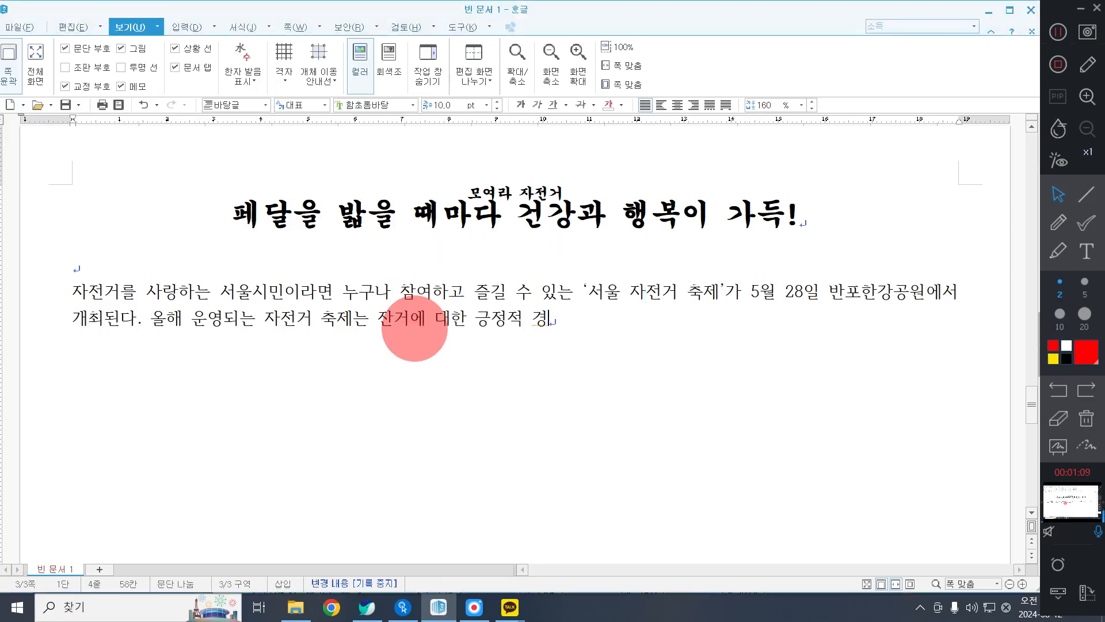
key("F9")
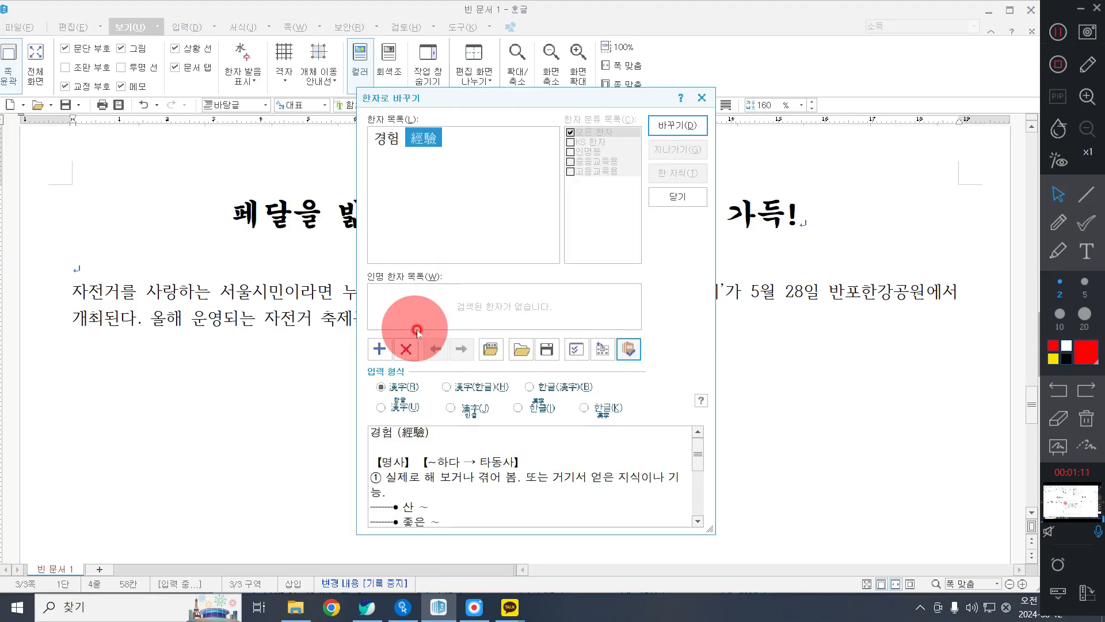
left_click(552, 386)
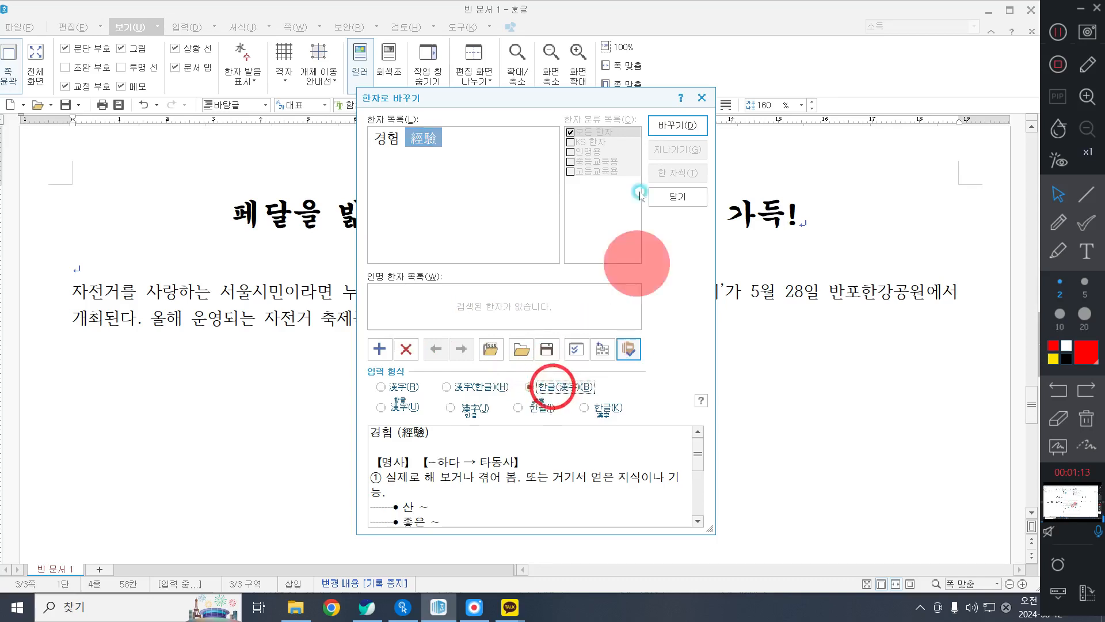
left_click(654, 124)
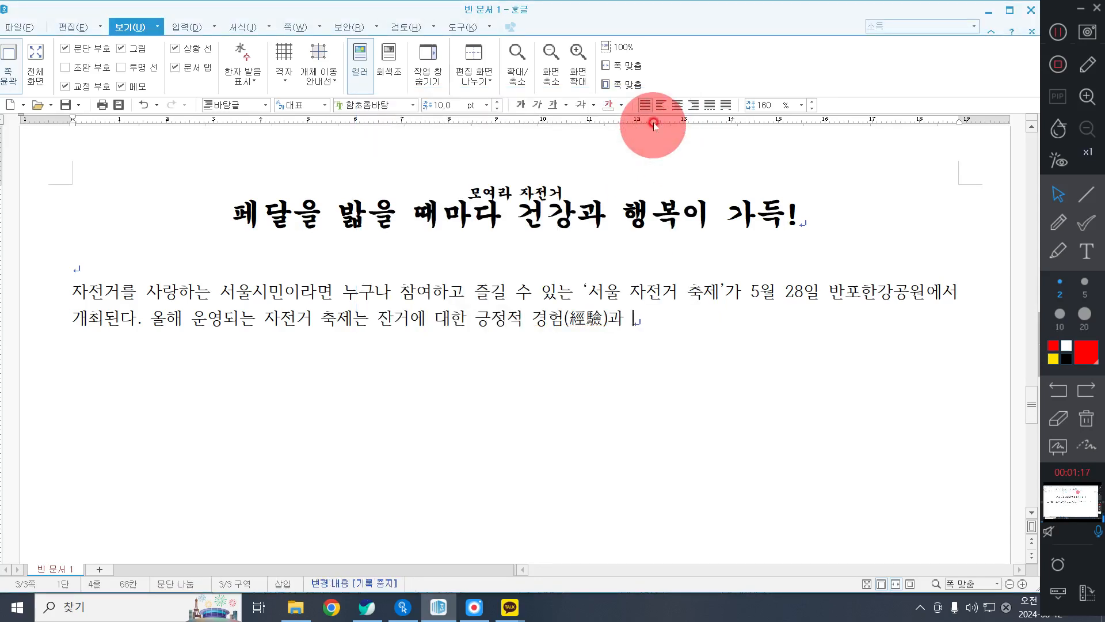
Continue the second sentence after the Hanja with "과 재미를 더 많은 시민이 함께할 수 있도록 강남 및".
type("재미를 더 많은 ")
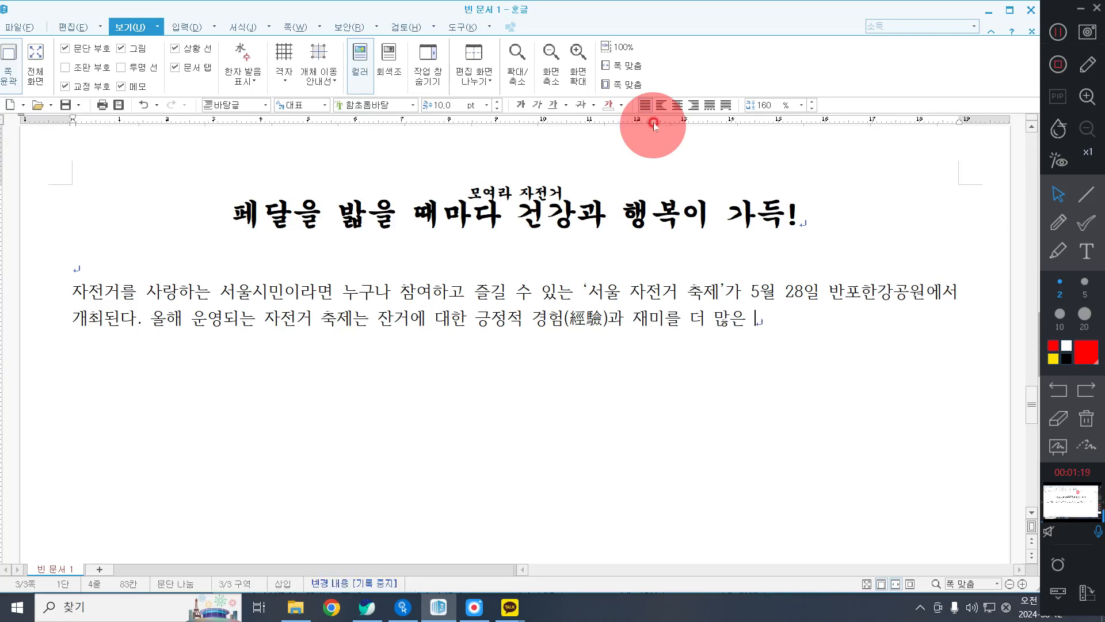
type("시민이")
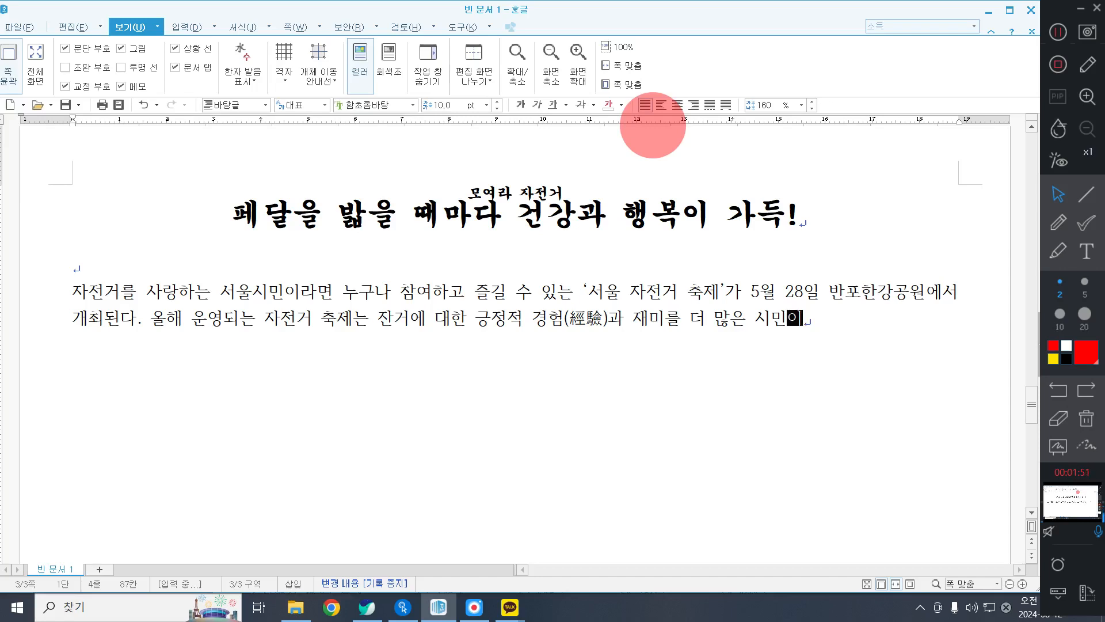
type("함ㄱ")
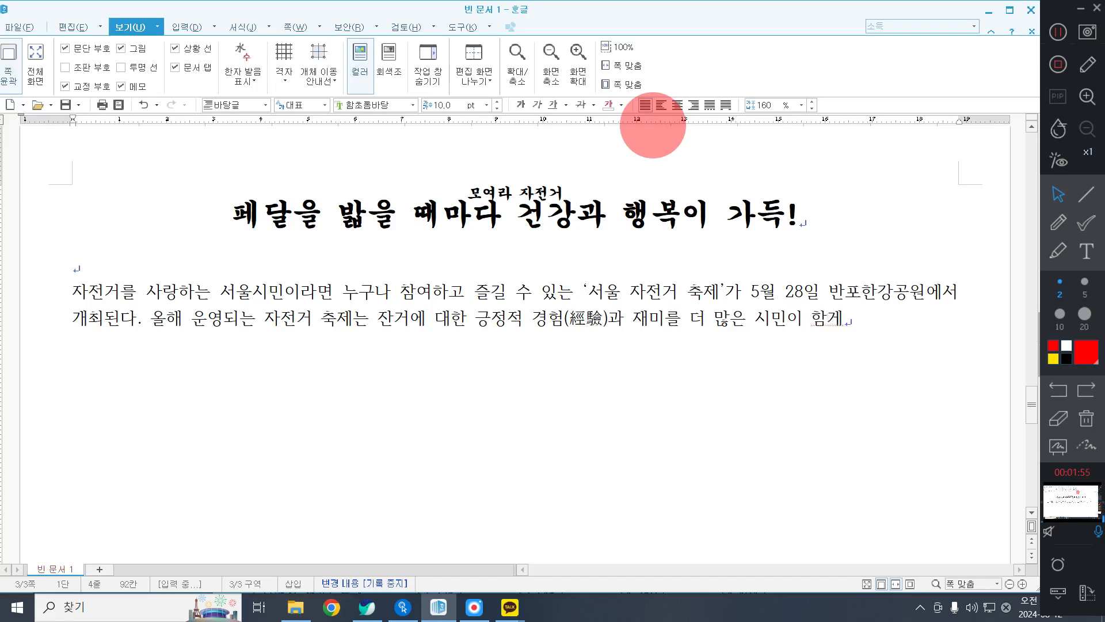
key("BackSpace")
type("께할 수 이")
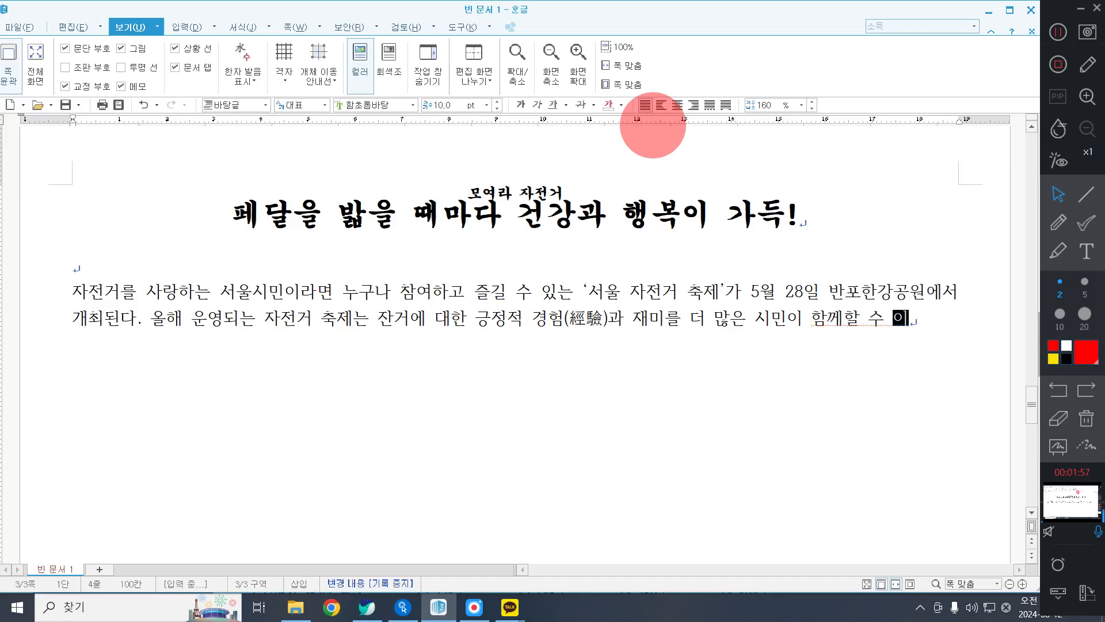
type("ㅆ도록 강남 및 ")
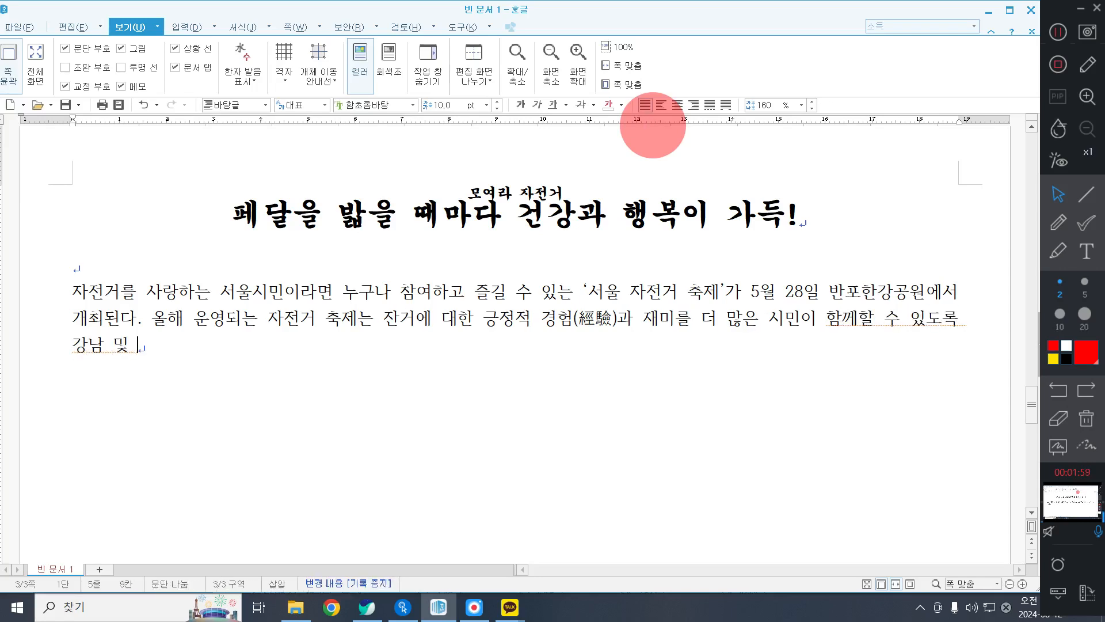
type("깡부ㄱ")
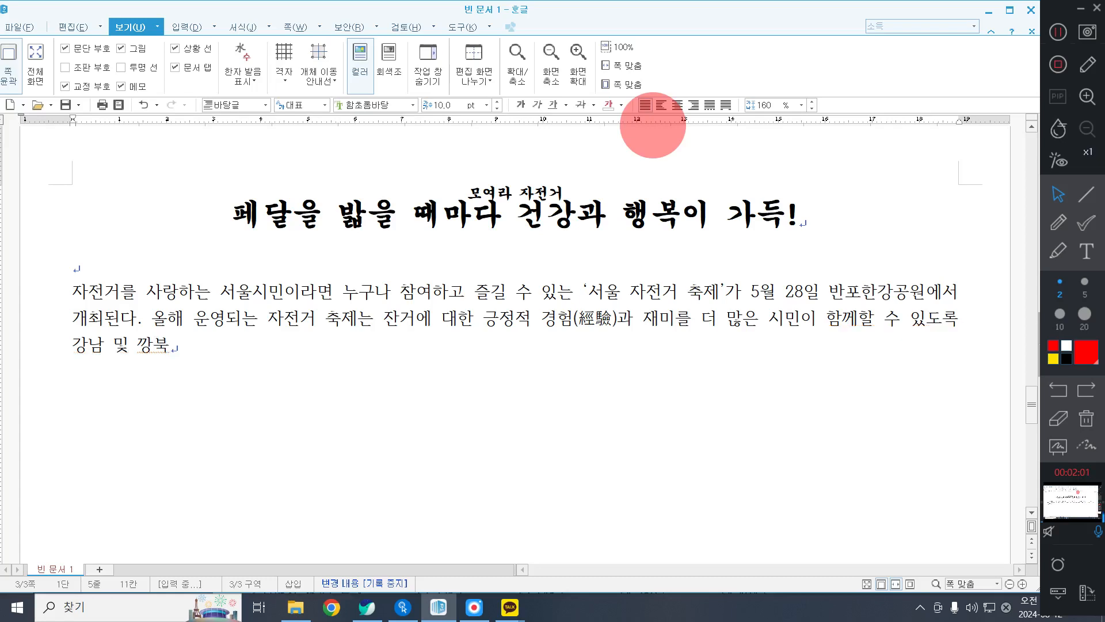
type(" 지")
Continue the second sentence after "강남 및" with "강북 주요", correcting the misspelled "깡북".
key("BackSpace")
key("BackSpace")
key("BackSpace")
key("BackSpace")
key("BackSpace")
type("강북 조")
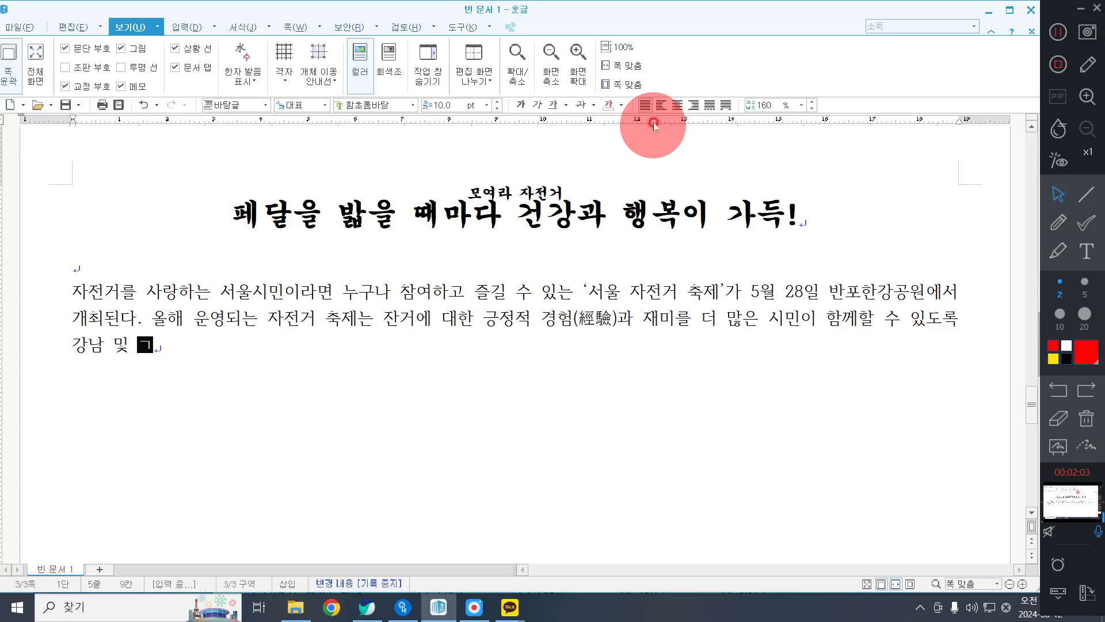
type("주요")
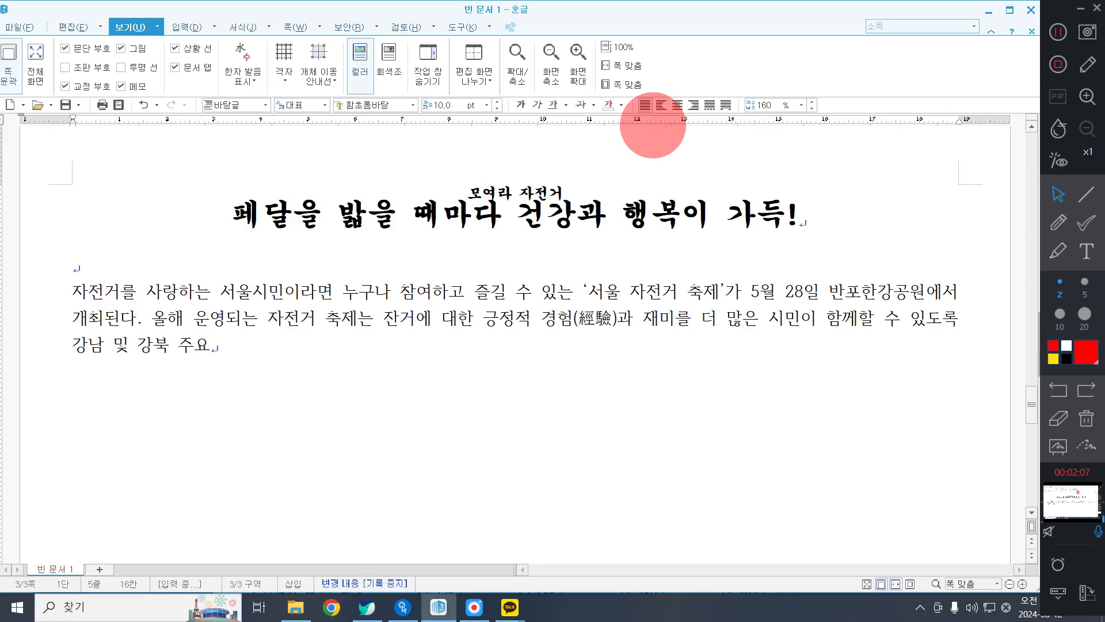
type(" 자전거 이용거저조")
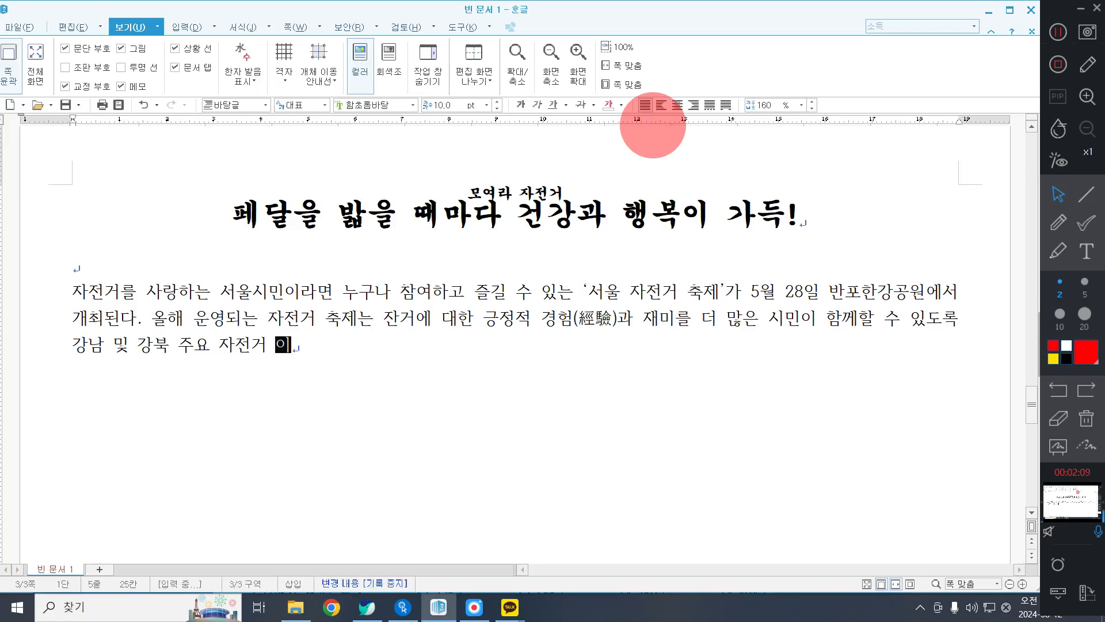
Continue the second sentence with "자전거 이용 거점인 '반포한강공원'," including the single quotes and comma.
key("BackSpace")
key("BackSpace")
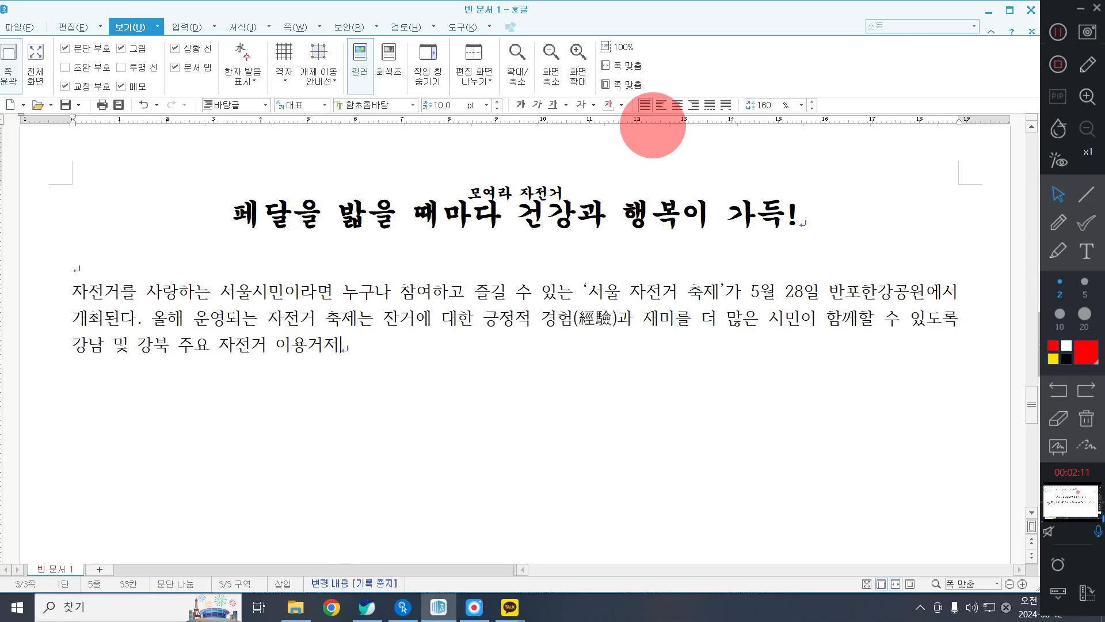
type("거점인 'ㅍ")
key("BackSpace")
type("ㅈ")
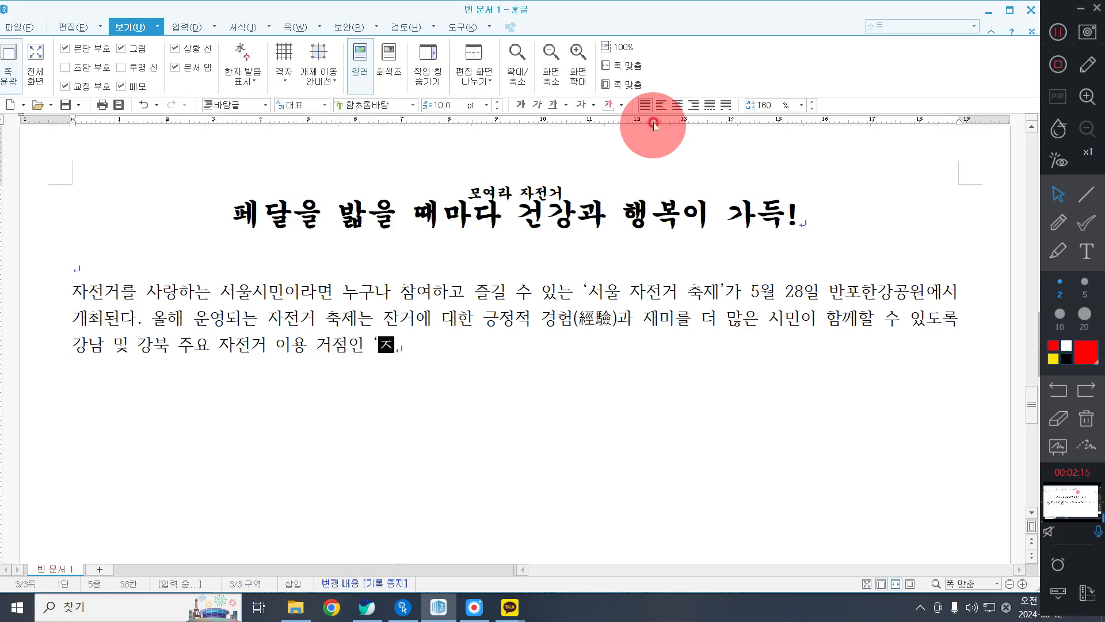
type("포한강공원")
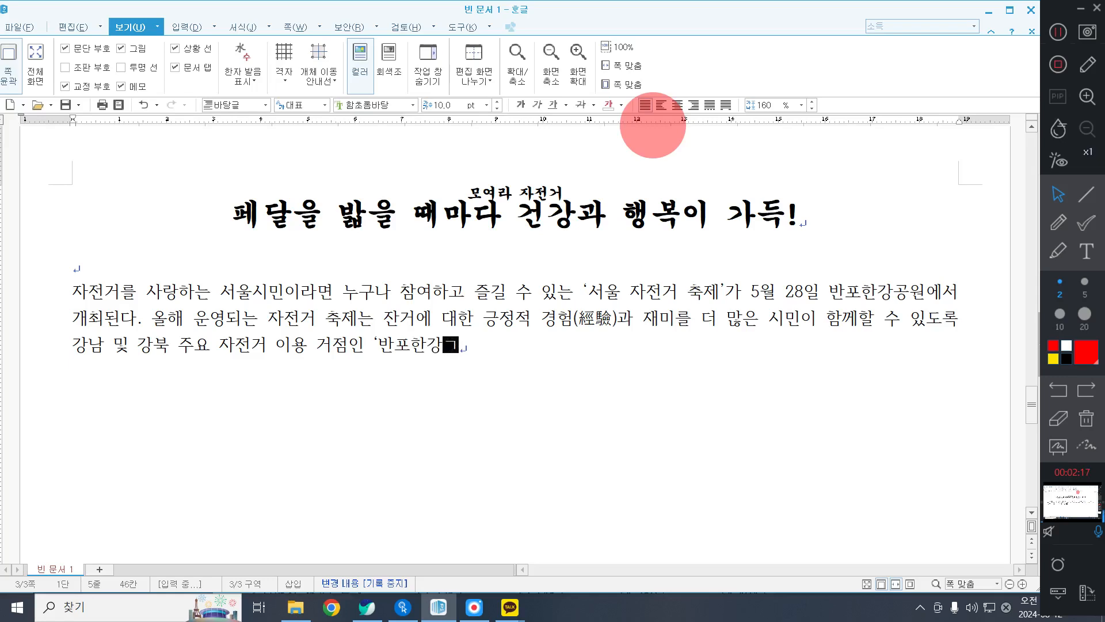
type("'.")
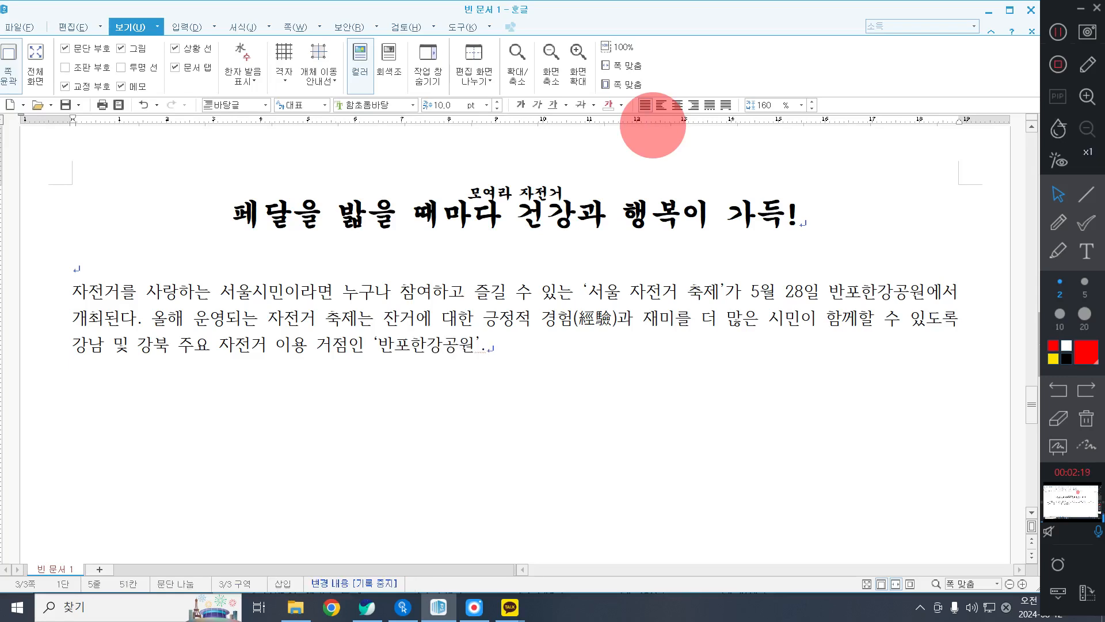
type(" '")
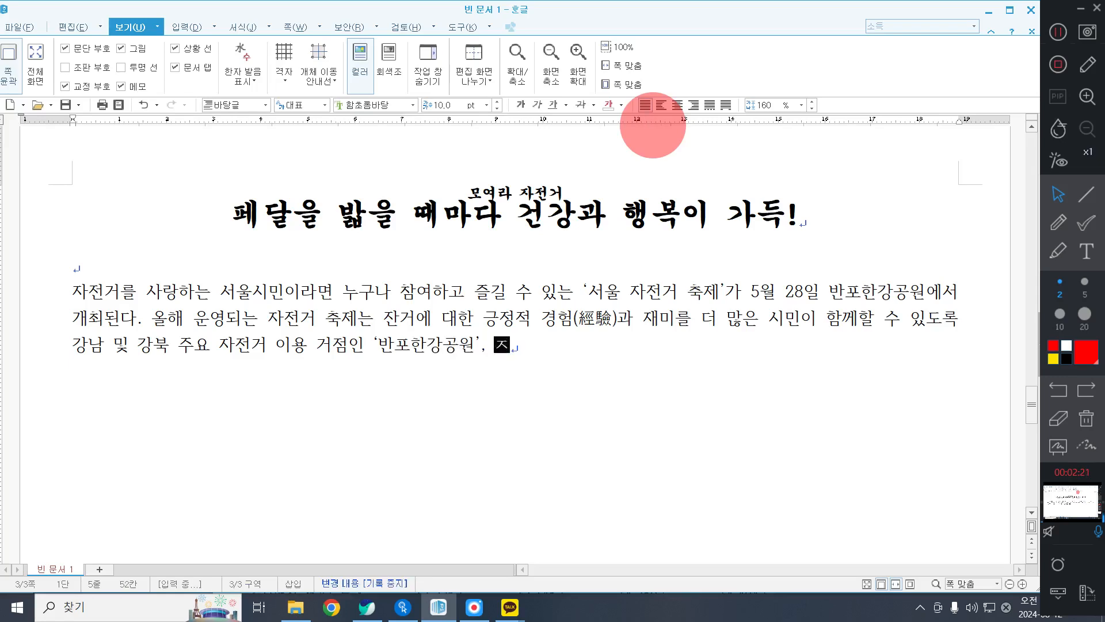
type("중랑처")
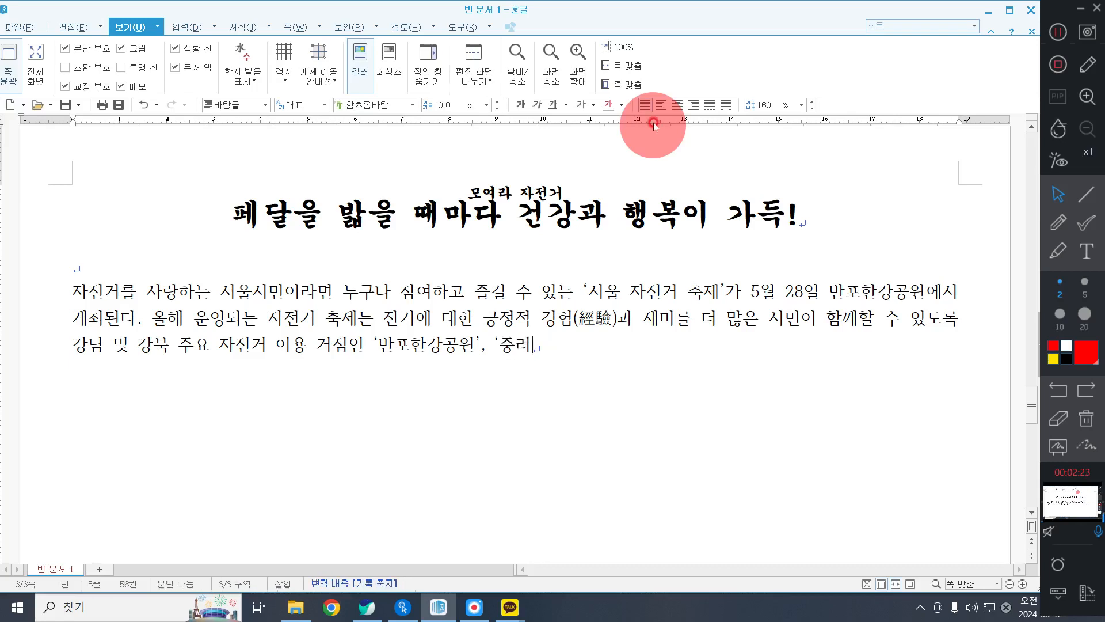
type("'에서 상")
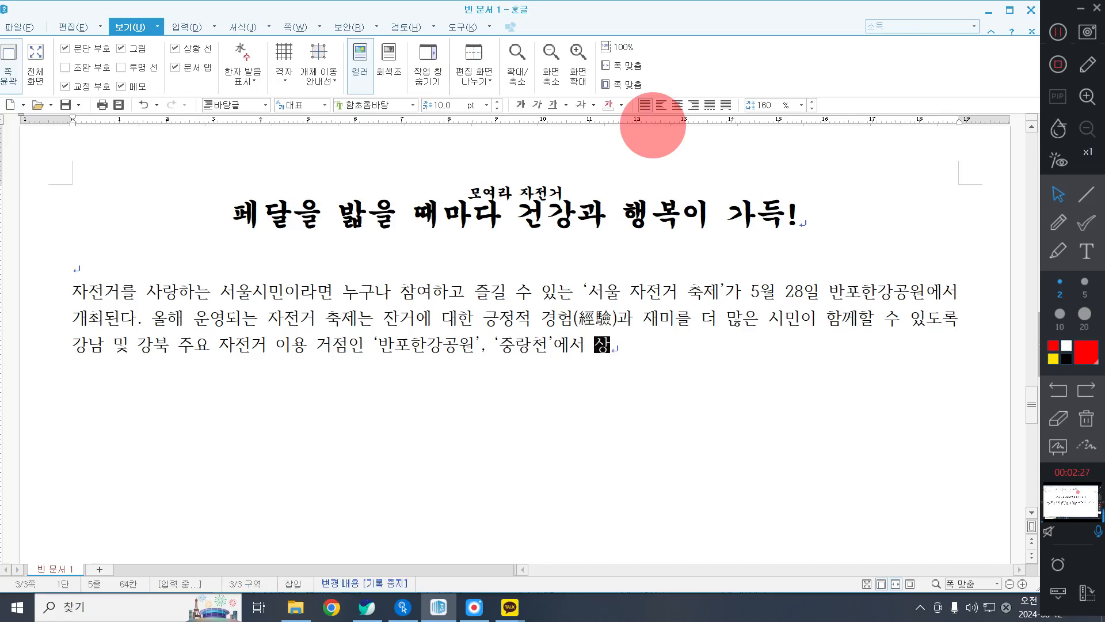
type("반기와 하반기 2회로 ")
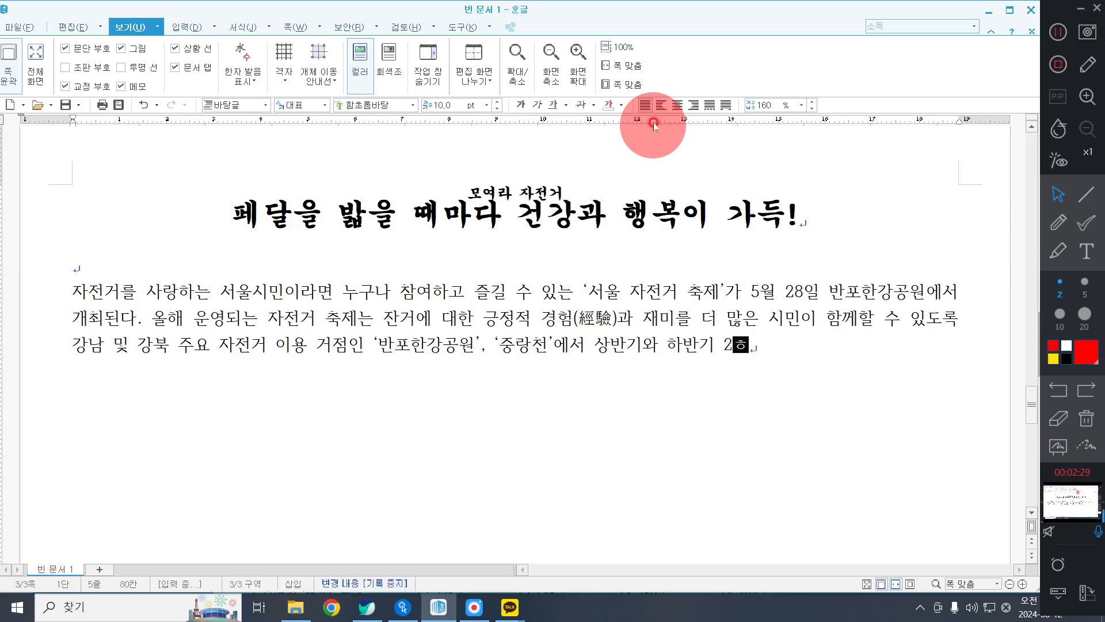
type("확대 ㄱ")
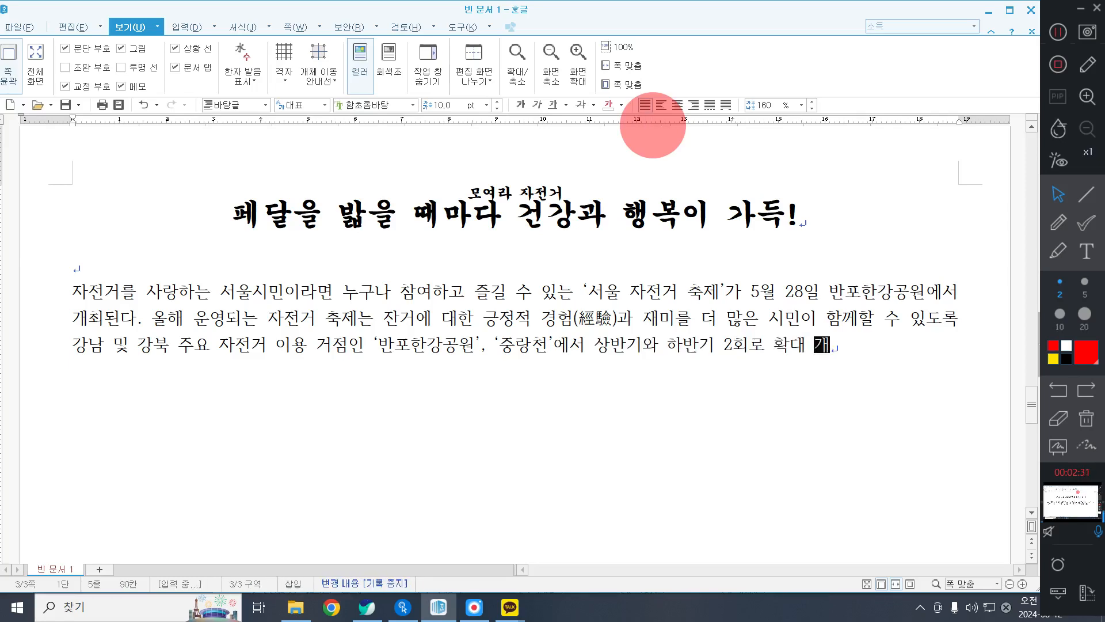
type("최된다")
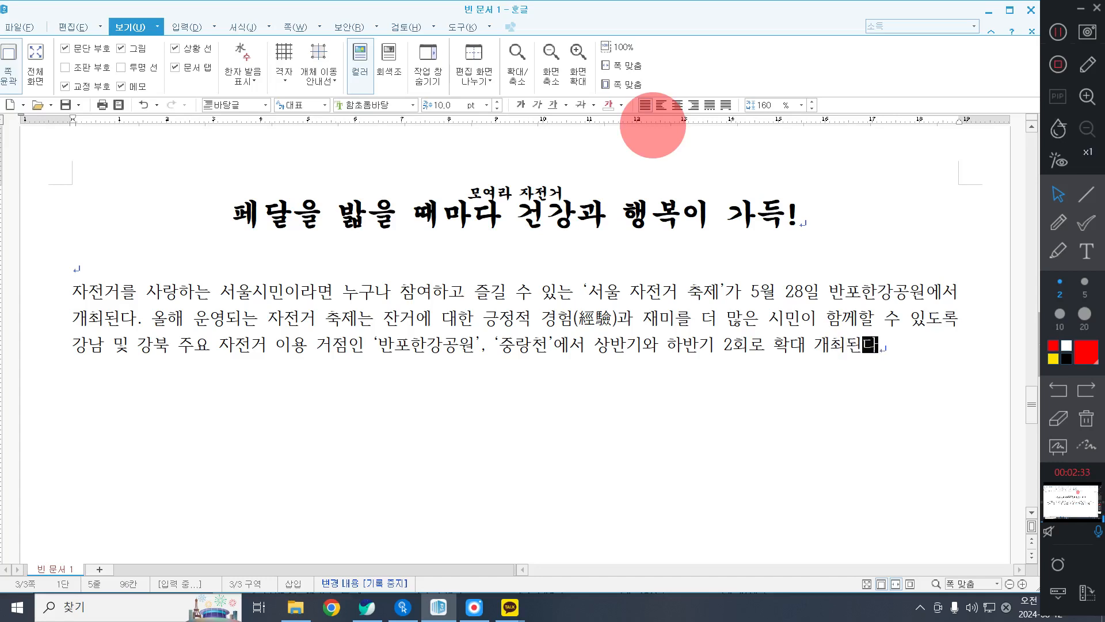
type(". 반포한ㄱ")
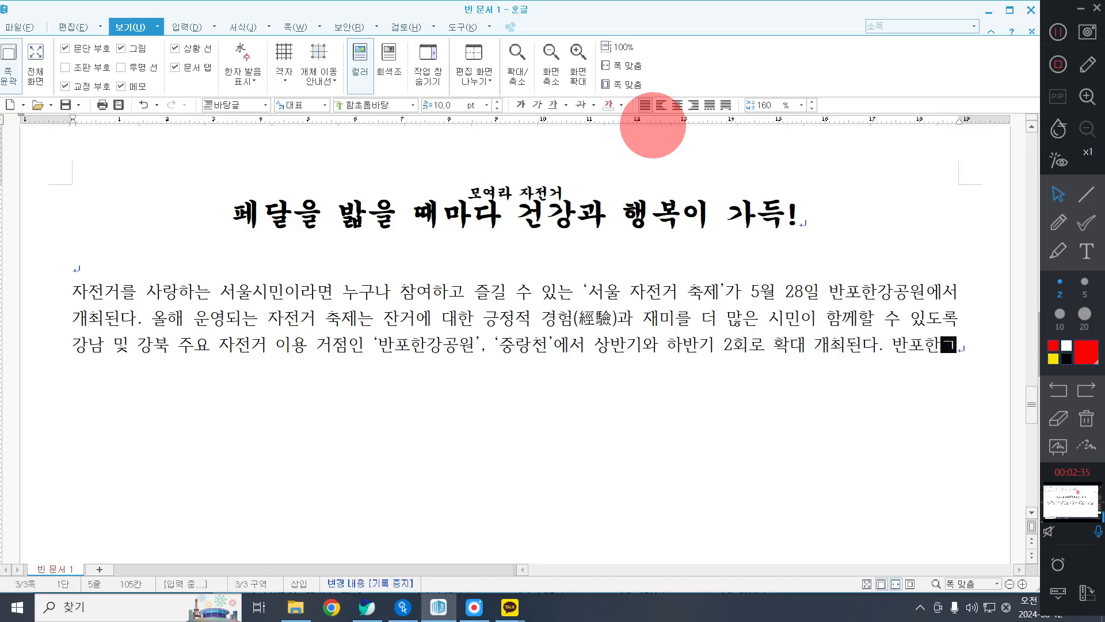
type("강공원에서 운영")
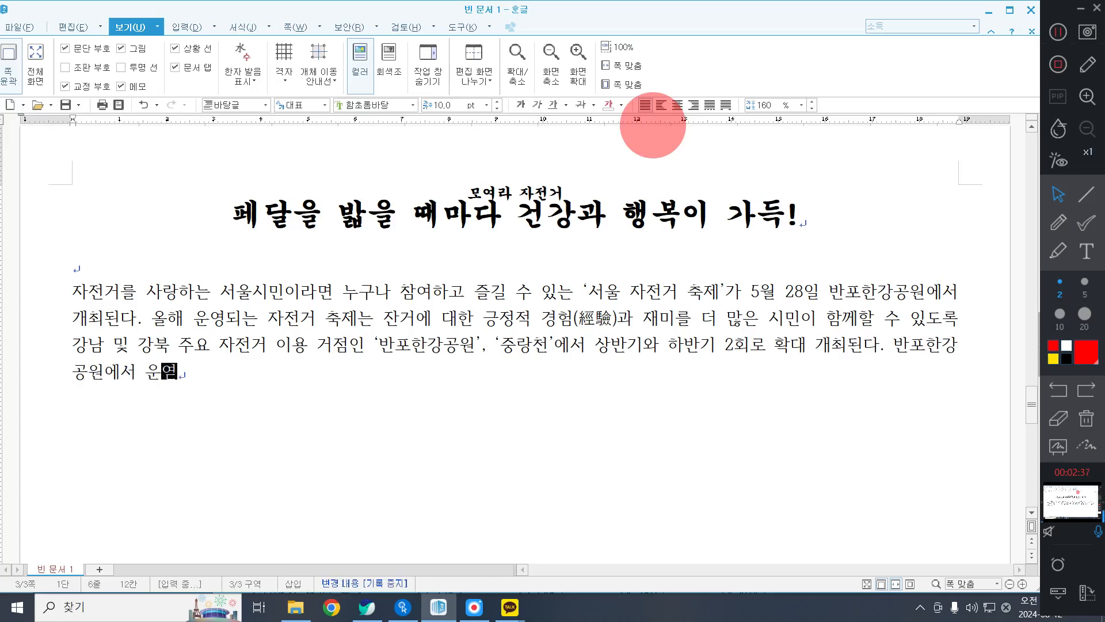
type("되는 상반")
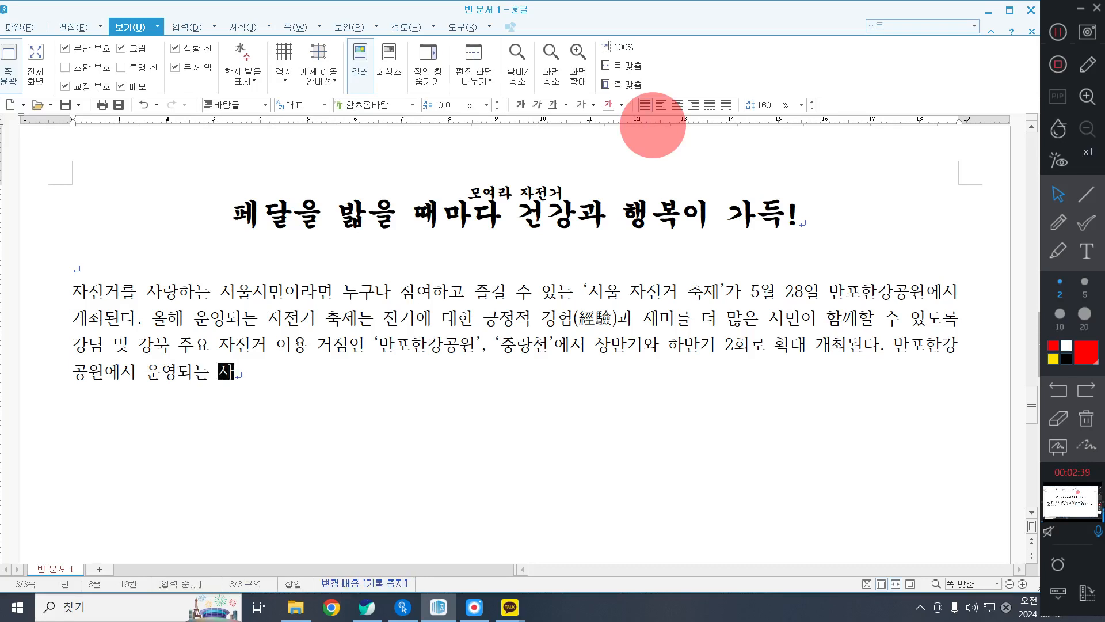
type("기 자전거 축제")
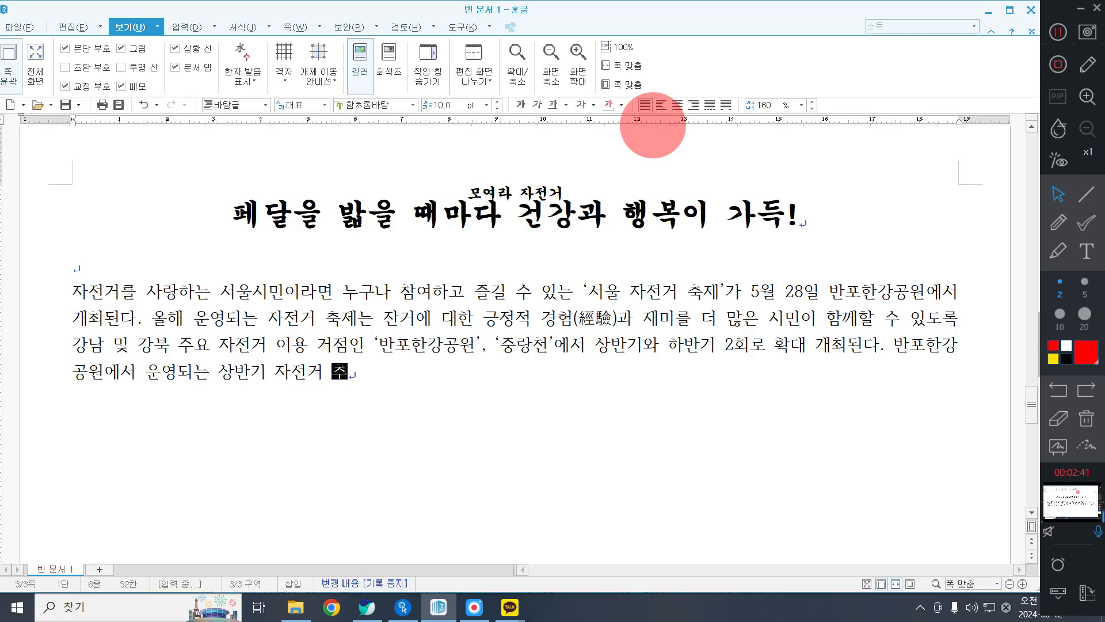
type("는 5월")
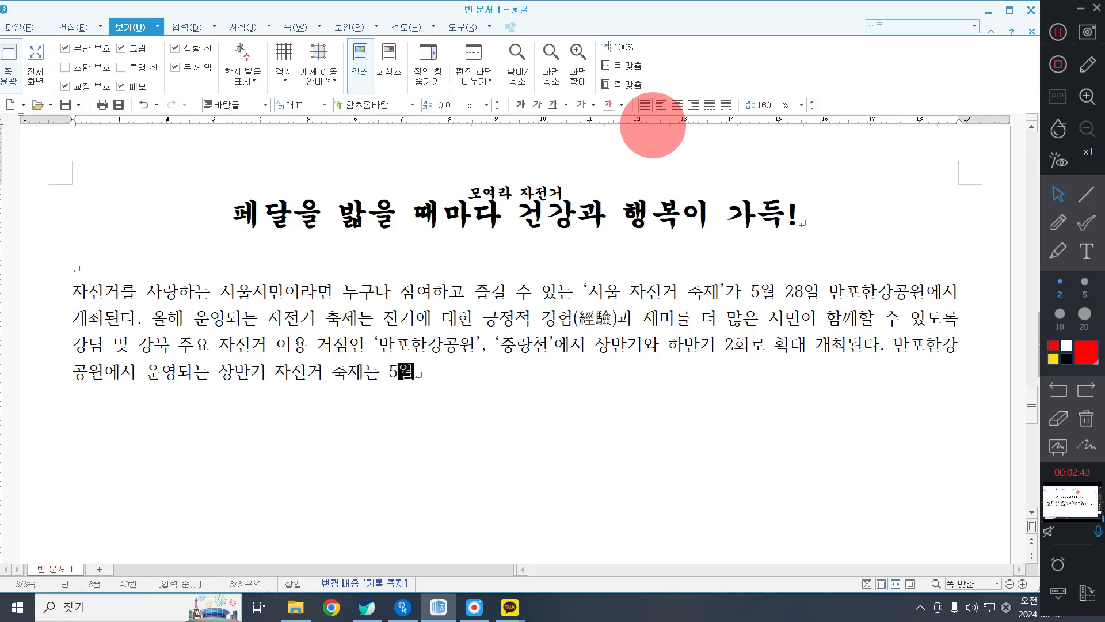
type(" 28일")
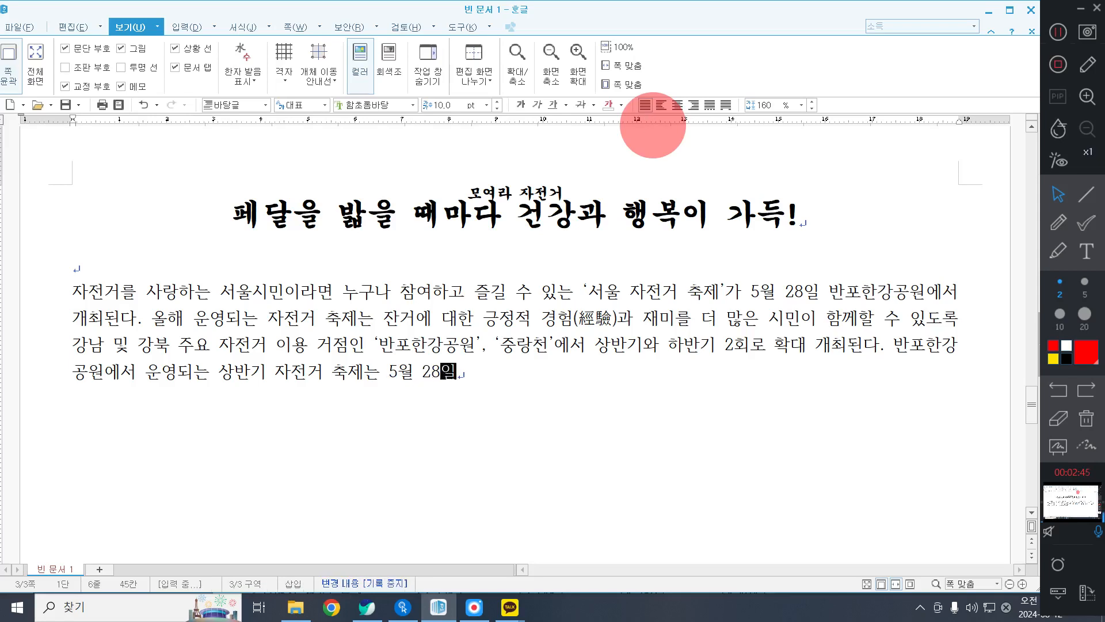
type(", 오전 10")
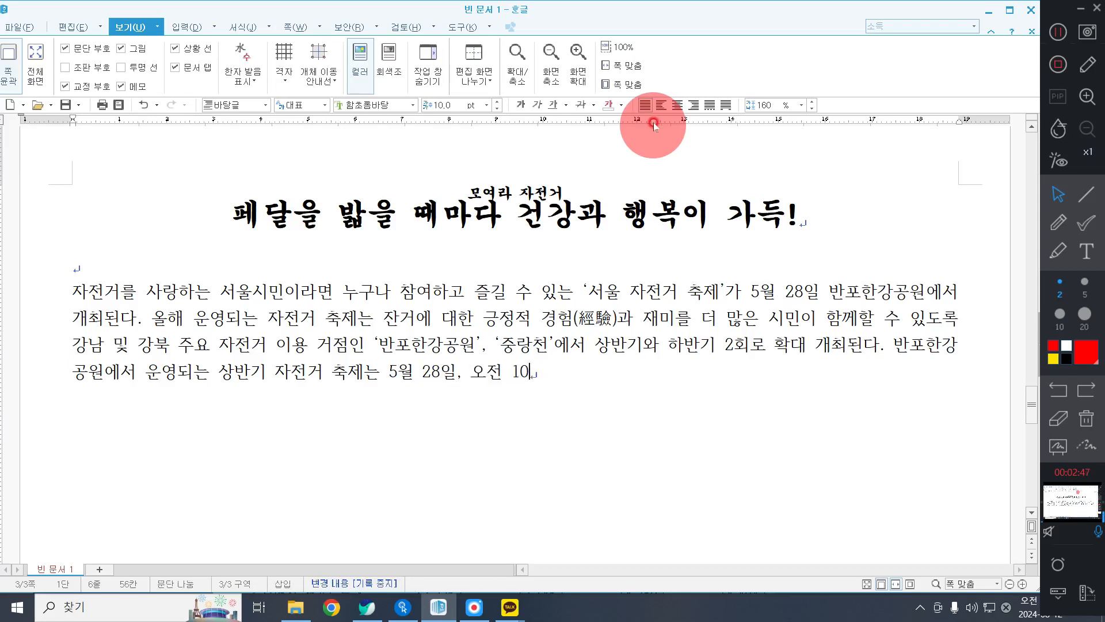
type("시부터 오후 5ㅅ")
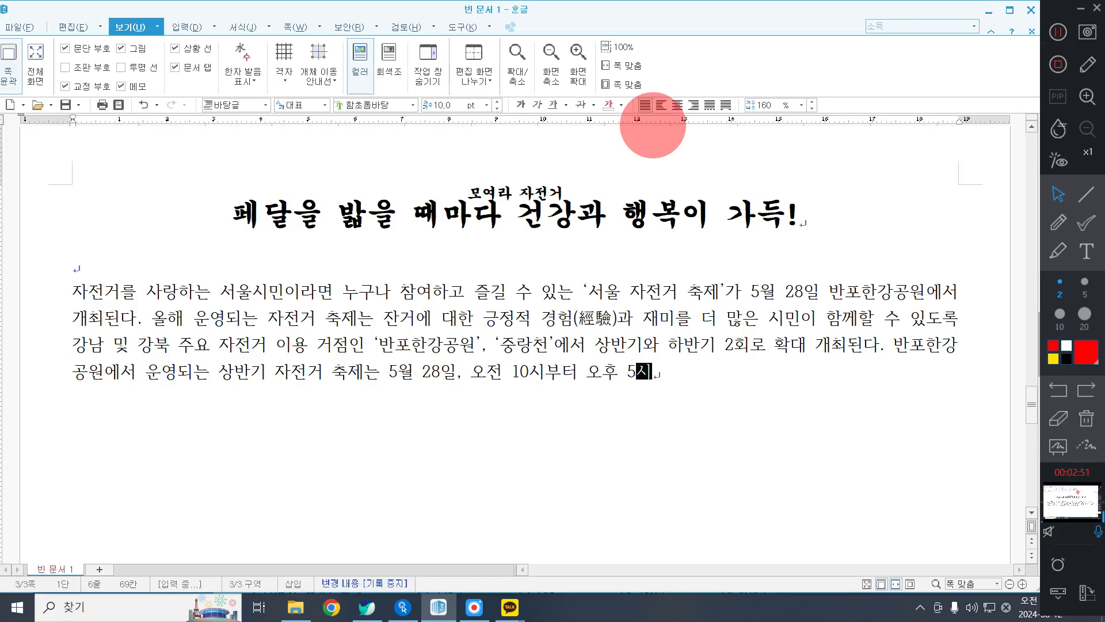
type("까지 ‘ㅁ")
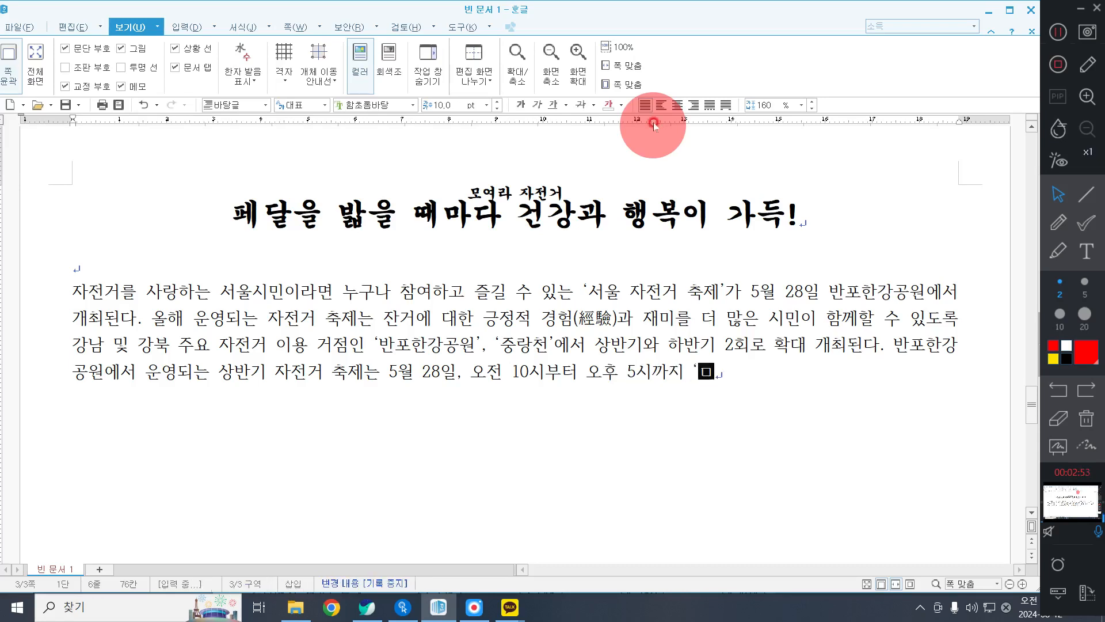
type("ㅗㅇㅕ라 주")
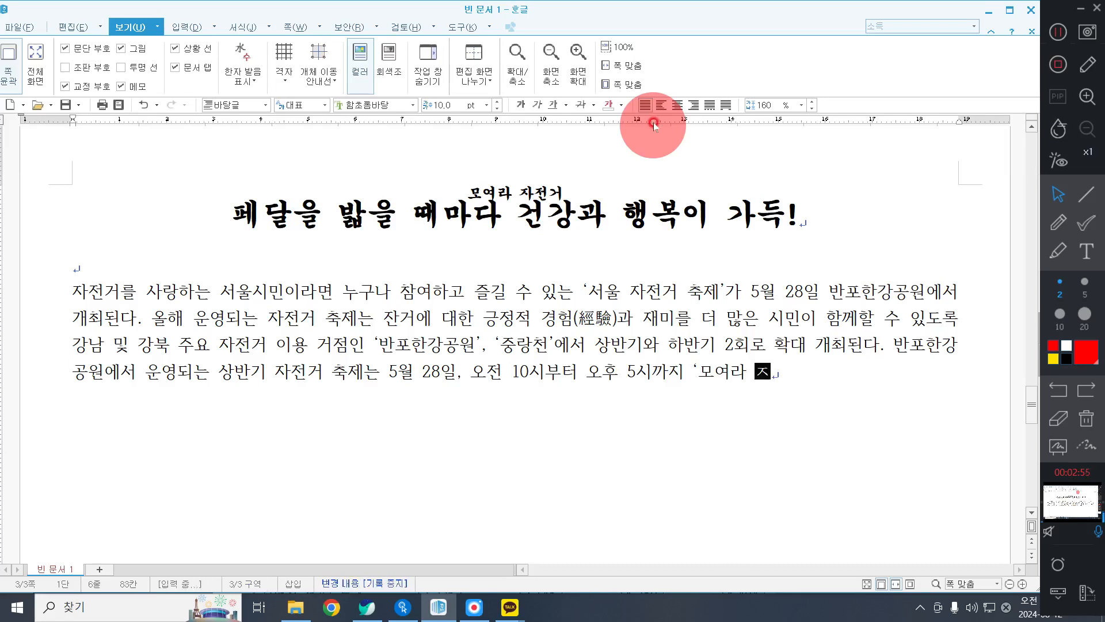
type("ㅏㅈㅓㄴㄱㅓ!")
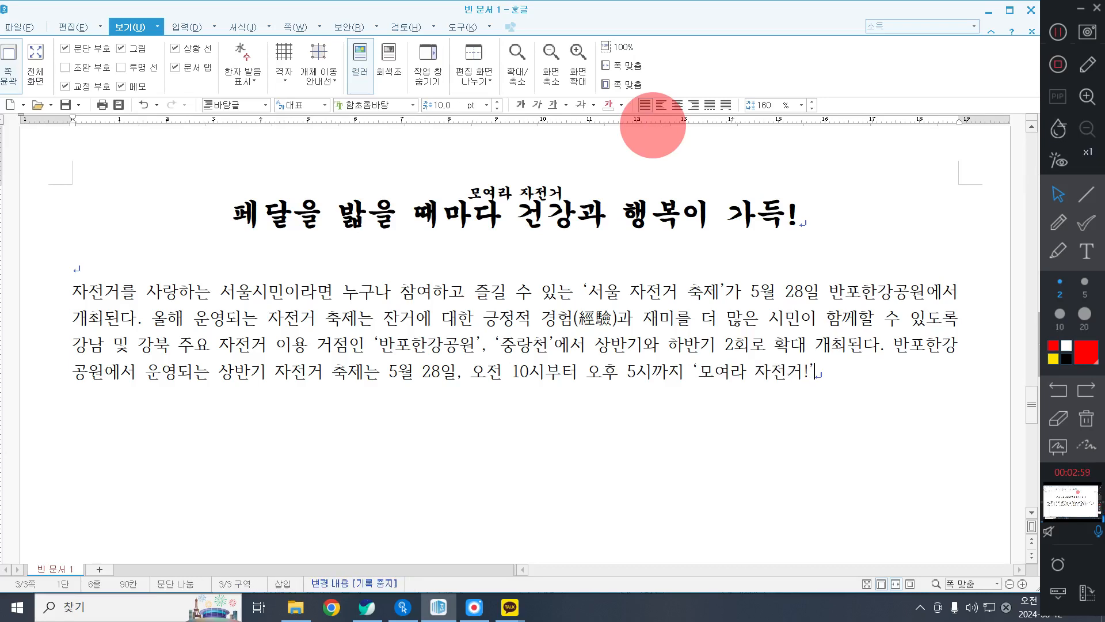
type("' ㄹㅏㄴㅡㄴ ㅎㅐㅇㅅㅏ ㅅㅡㄹㄹ")
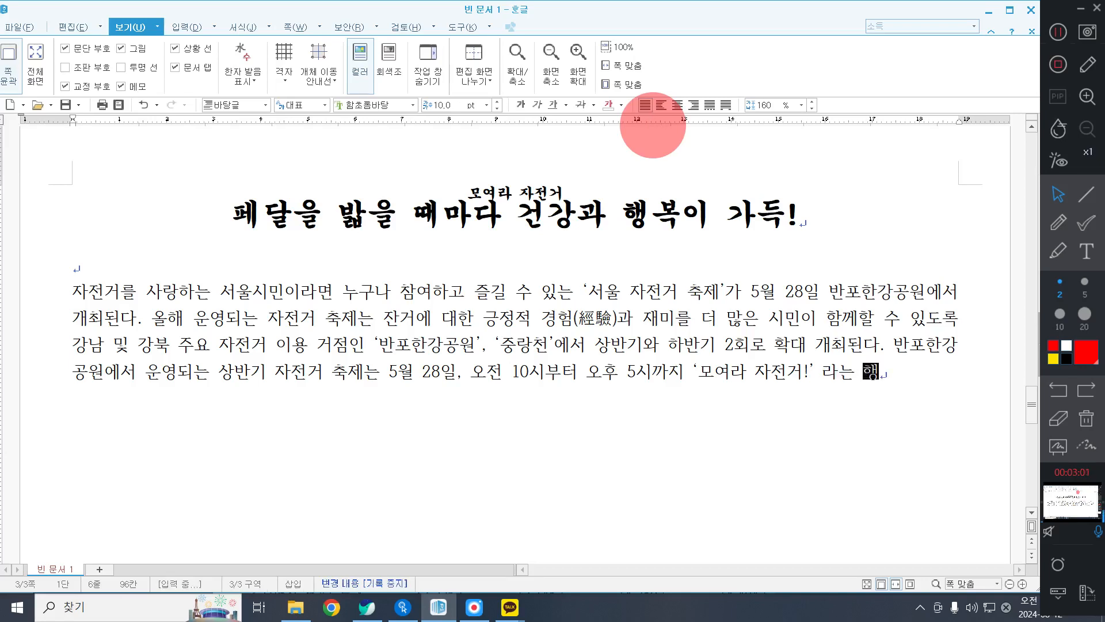
type("ㅗㄱㅓㄴ ㅇㅏㄹㅐㅇㅔ ")
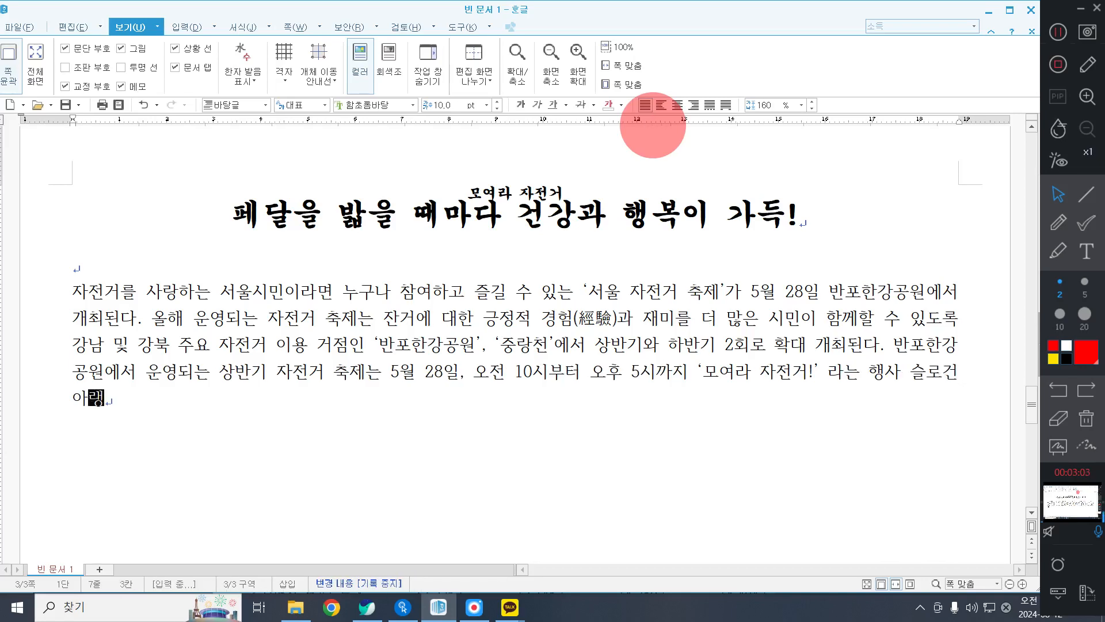
type(" ㅈㅣㄴㅎㅐㅇㄷㅗㅣㅁㅕ")
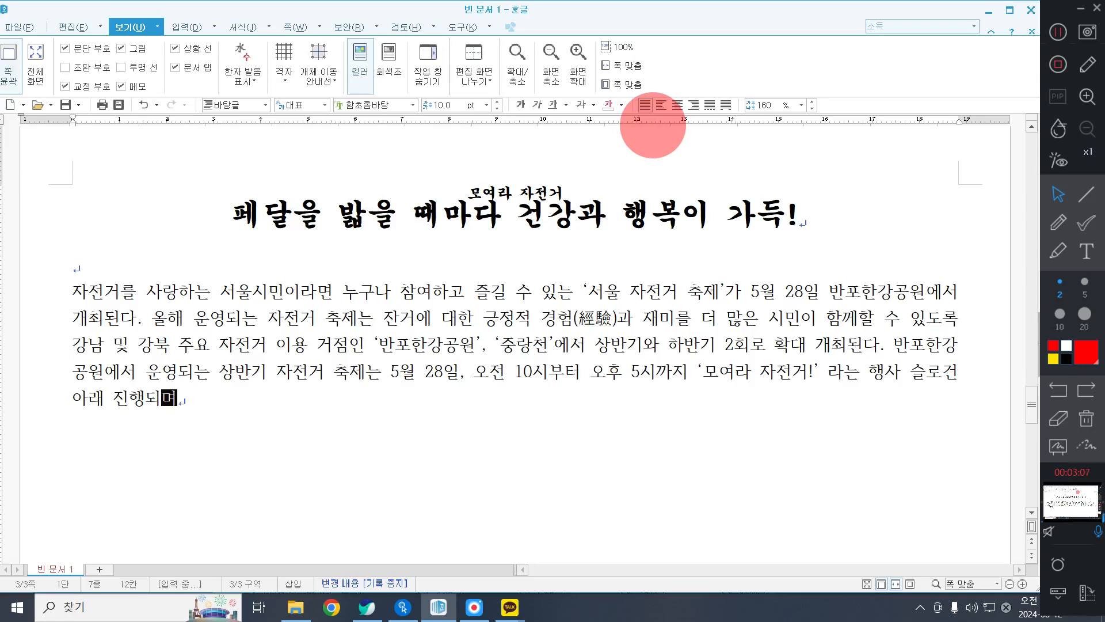
type(", ㅈ")
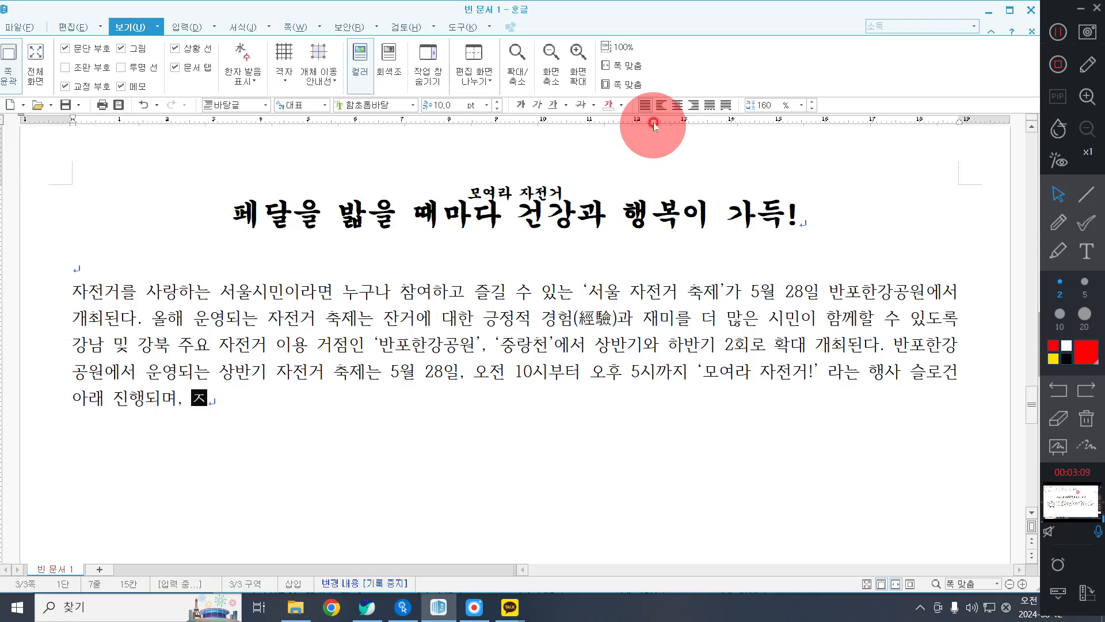
type("ㅏㅈㅓㄴㄱㅓ ㄱㅗㅏㄴㄹㅕㄴ ㄱㅣㅇㅓㅂ, ㄷㅏㄴㅊㅔ")
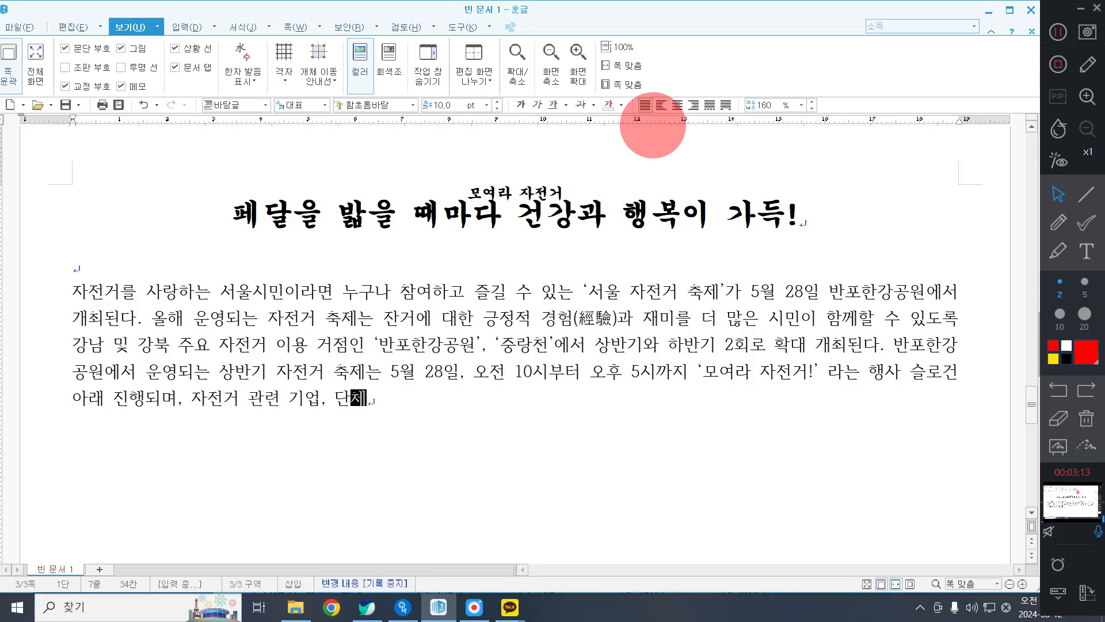
type("ㄷㅡㄹㄱㅗㅏ ㅎㅕㅂㄹㅕㄱㅎㅐ ㄷ")
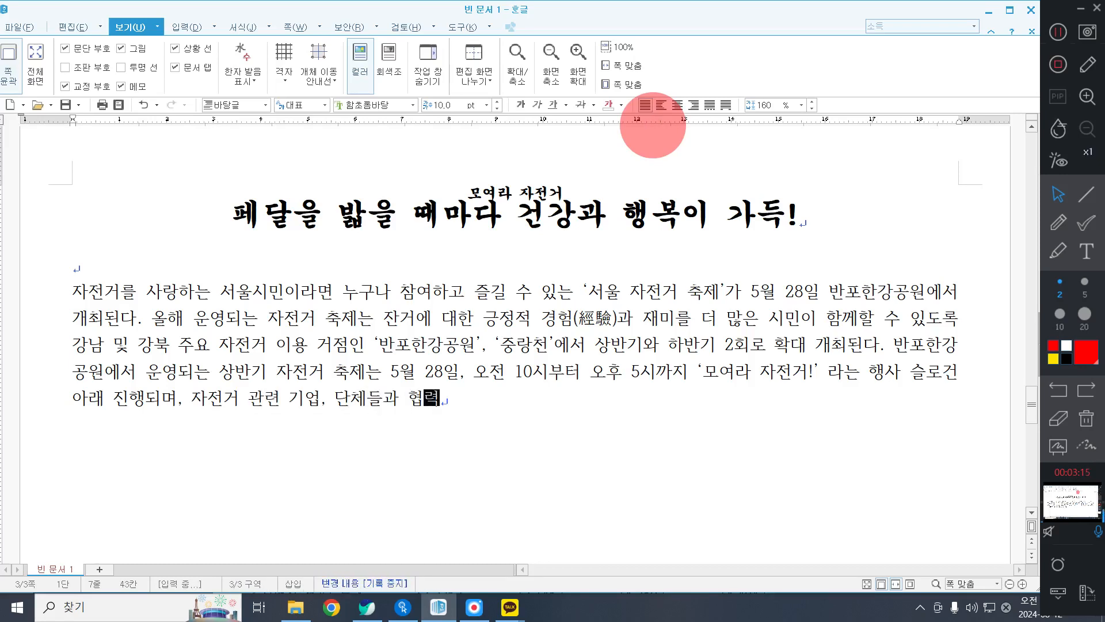
Continue the third sentence with "무대공연 행사," following "협력해".
key("BackSpace")
type("ㅁㅜㄷㅐ")
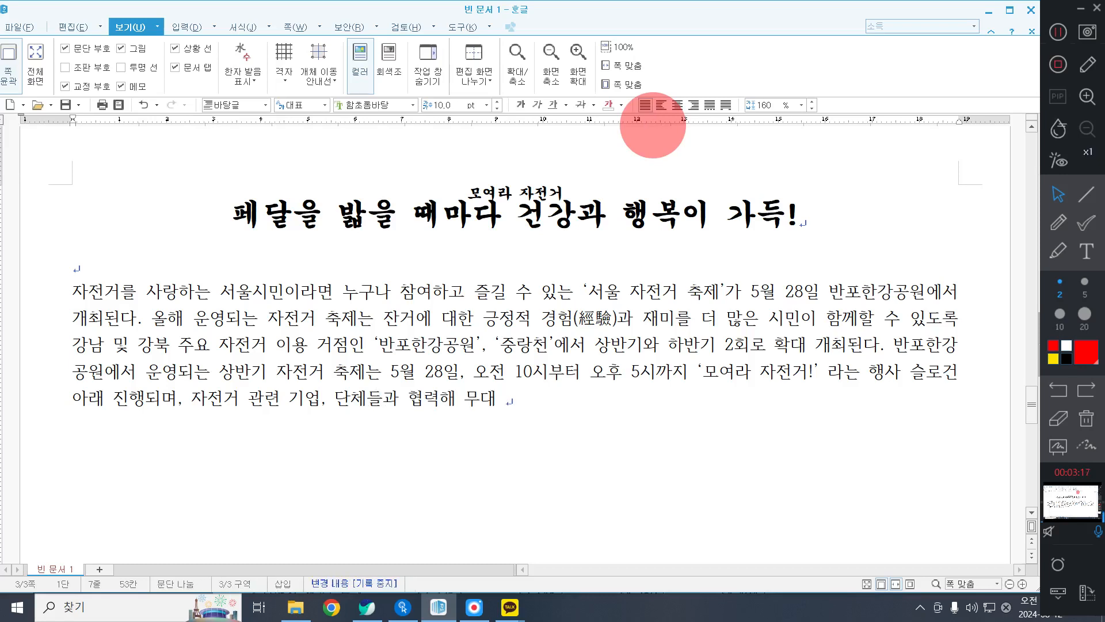
key("BackSpace")
key("BackSpace")
type("ㄱㅗㄱㅗㅇㅇㅕㄴ ㅎㅐㅇㅅㅏ, ㅅ")
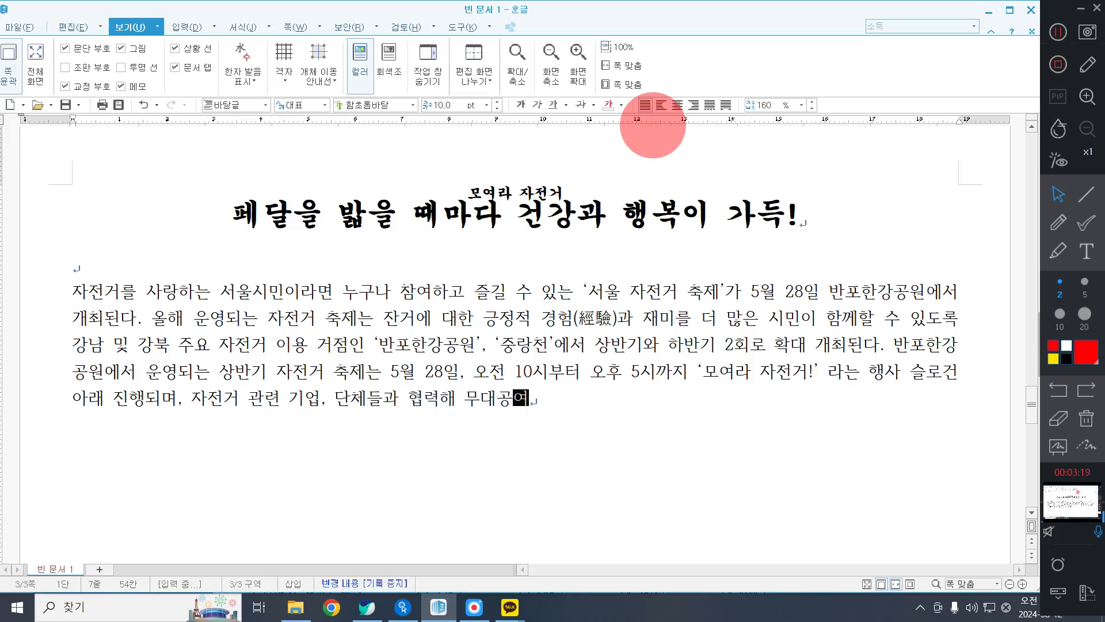
type("ㅣㅁㅣㄴ ㅊㅔㅎㅓㅁ ㅍ")
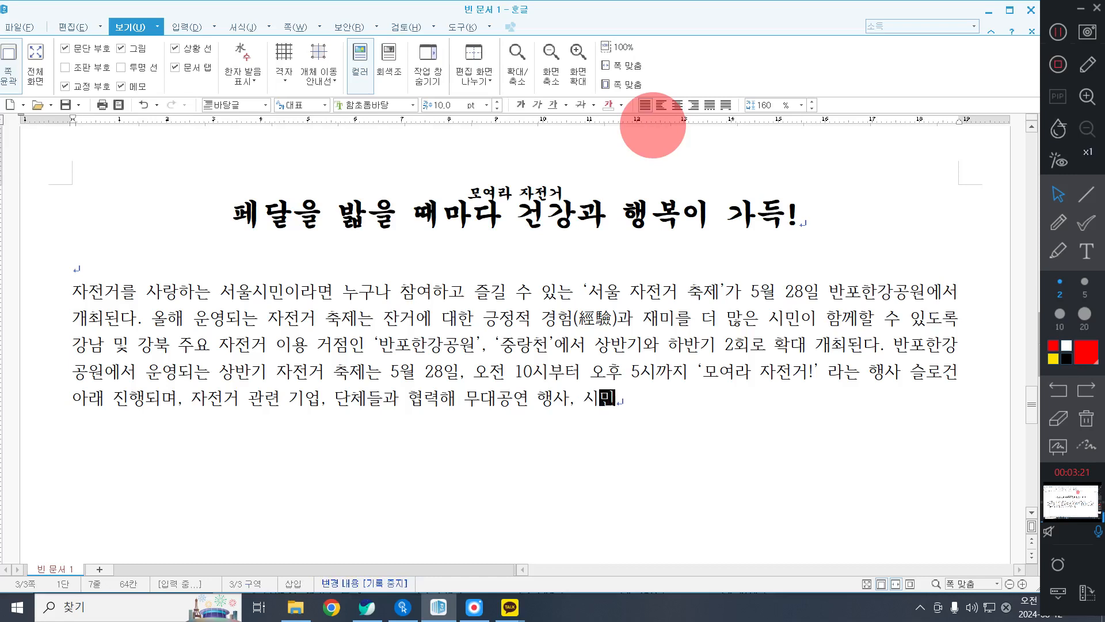
type("ㅡㄹㅗㄱㅡㄹㅐㅁ.")
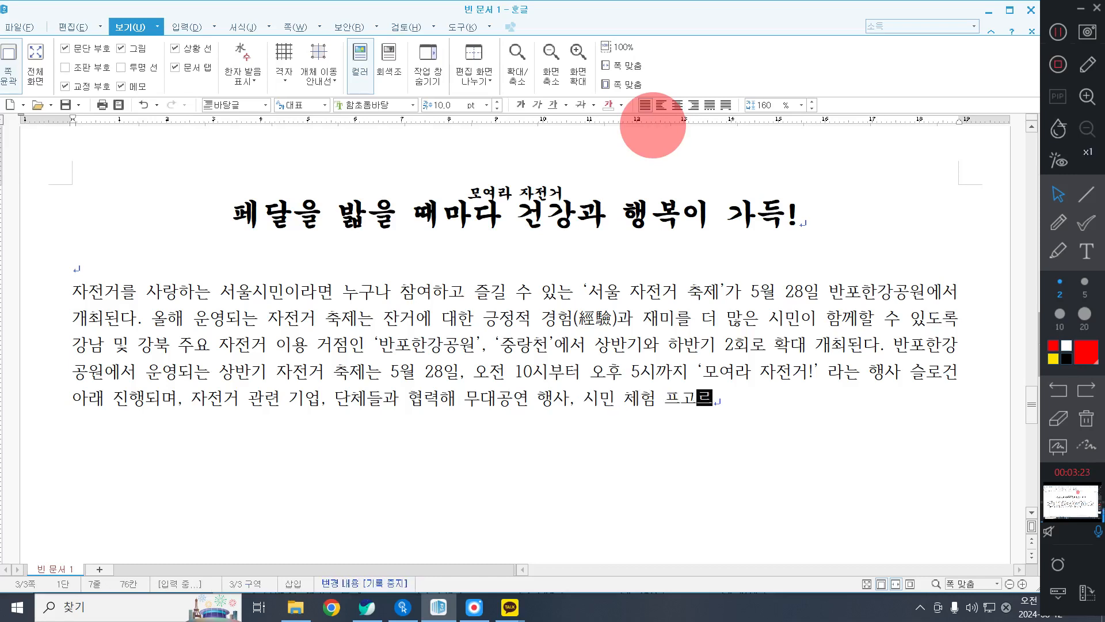
Add the next programme item to the third sentence, "시민 체험 프로그램,".
key("BackSpace")
key("BackSpace")
key("BackSpace")
key("BackSpace")
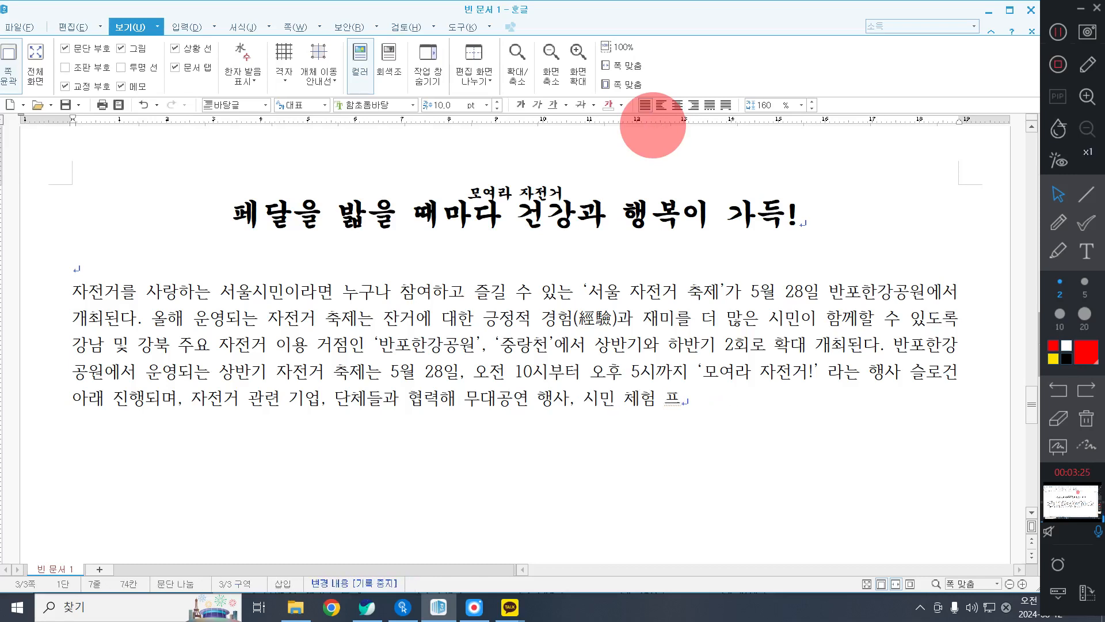
type("ㄹㅗㄱㅡㄹㅐㅁ, ")
type("ㅈ")
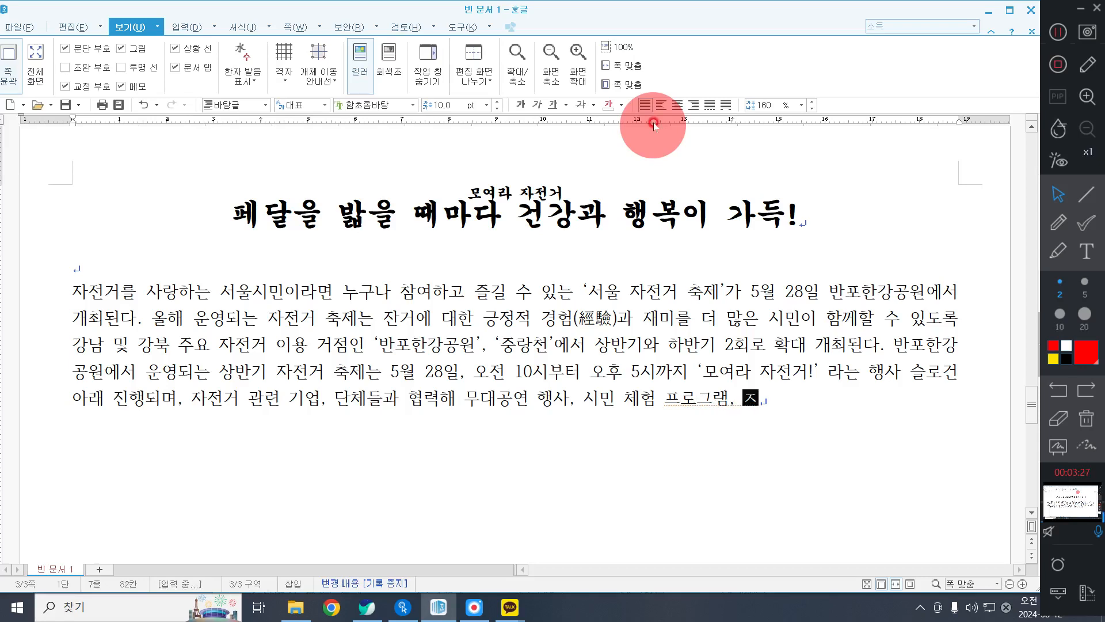
Finish the third sentence with "자전거 안전교육 및 자전거 전시 부스를 운영한다.".
key("BackSpace")
type("자전거 안전ㄱ")
type("ㅛ육 및 ")
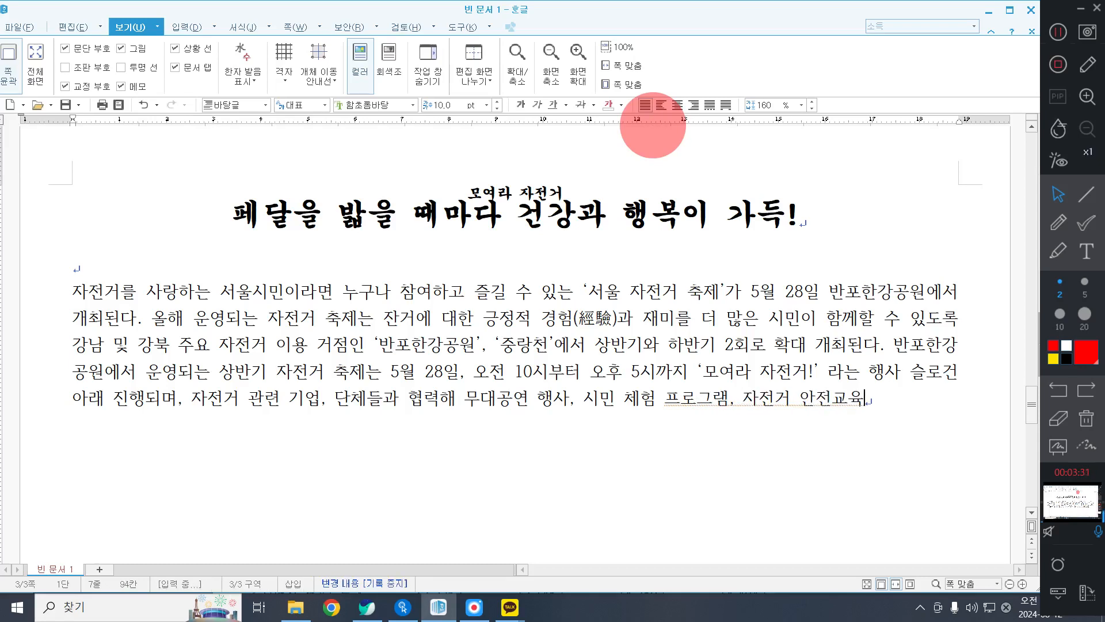
type("자전")
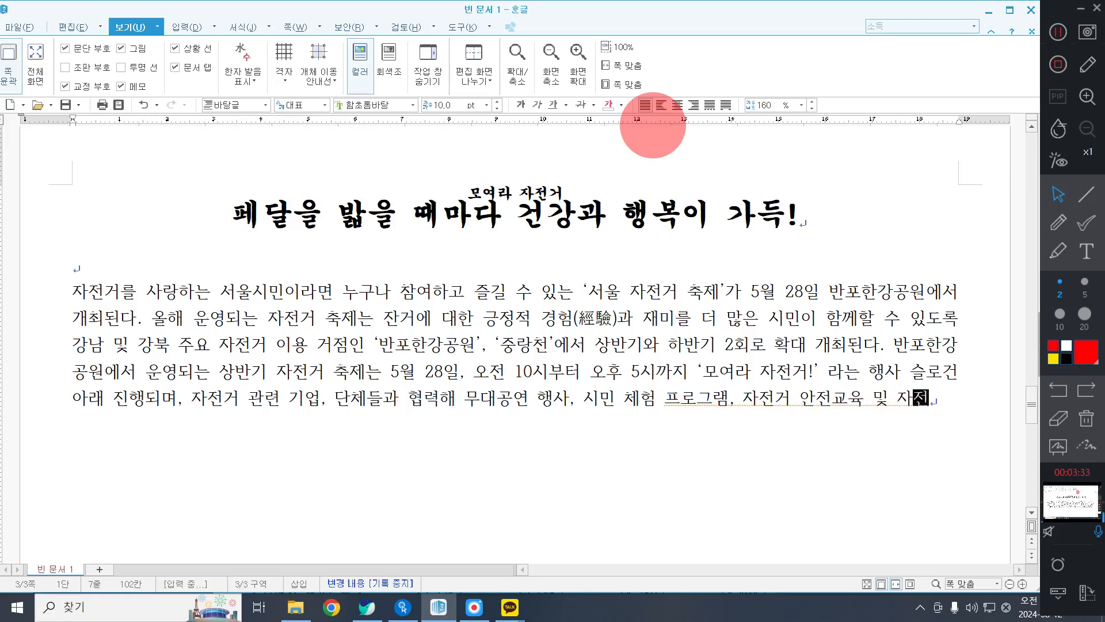
type("거 전시 부슴")
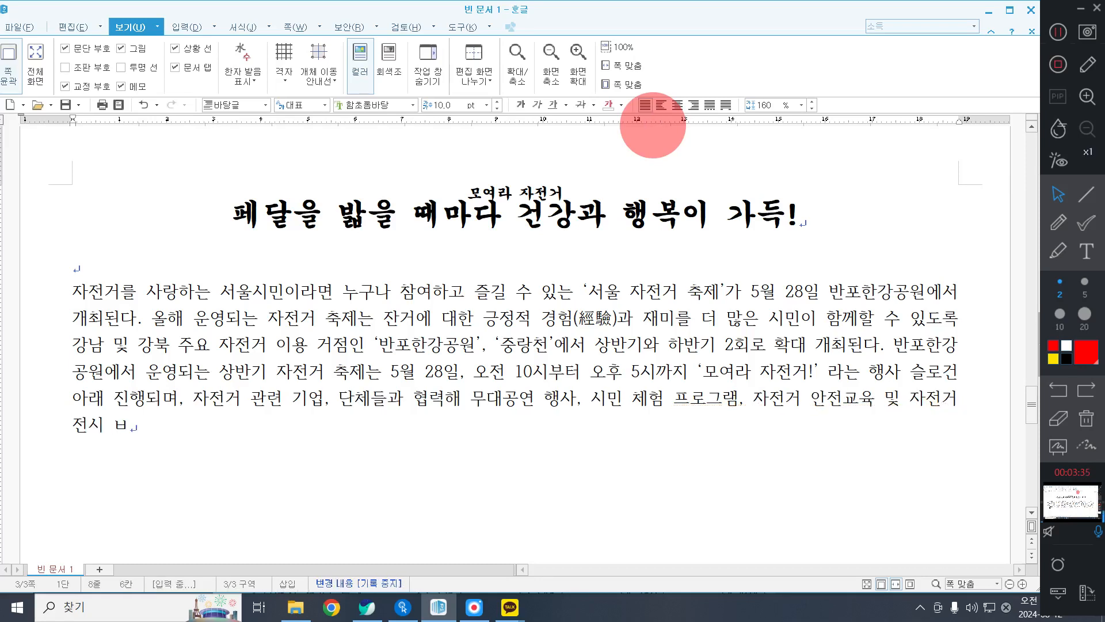
type("를 운영한다.")
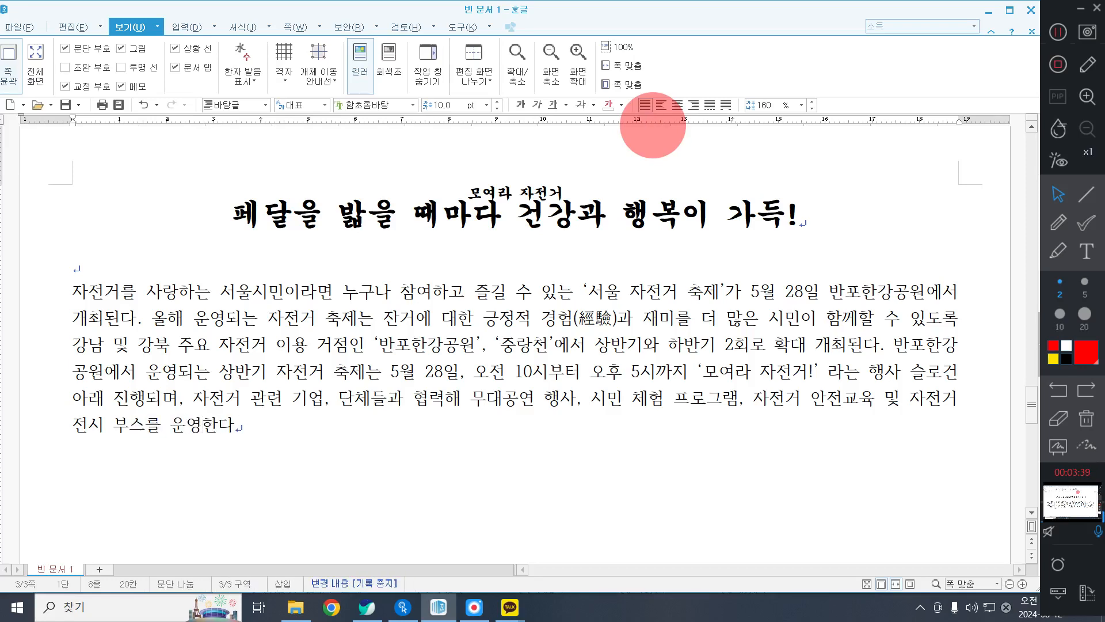
Convert the closing word "운영" to "운영(運營)" with its Hanja in parentheses and end the sentence with "한다.".
key("F9")
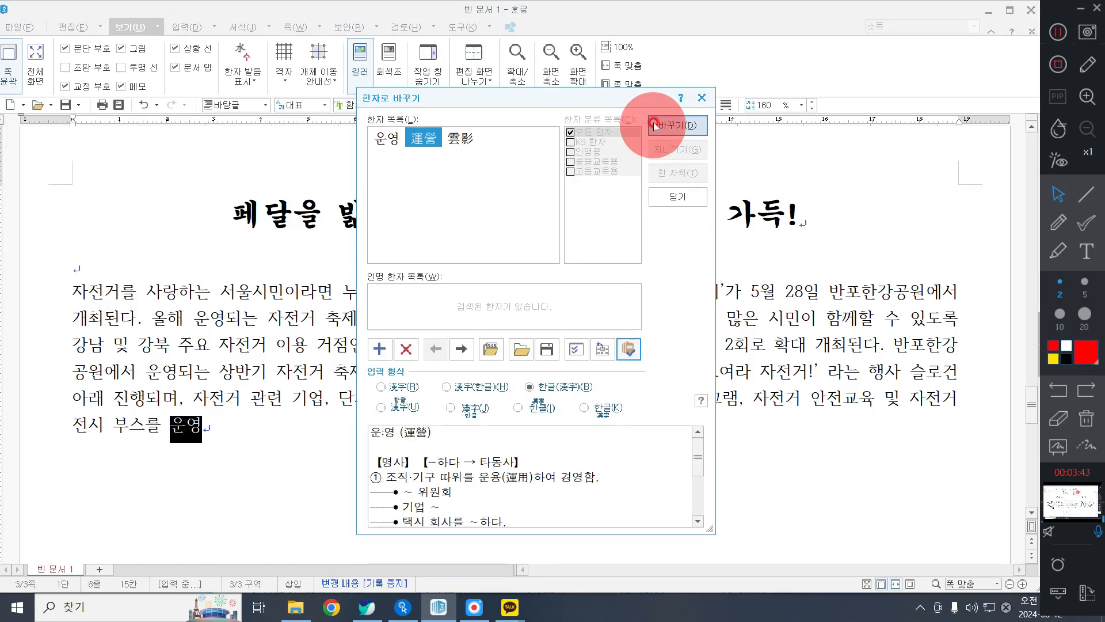
left_click(654, 124)
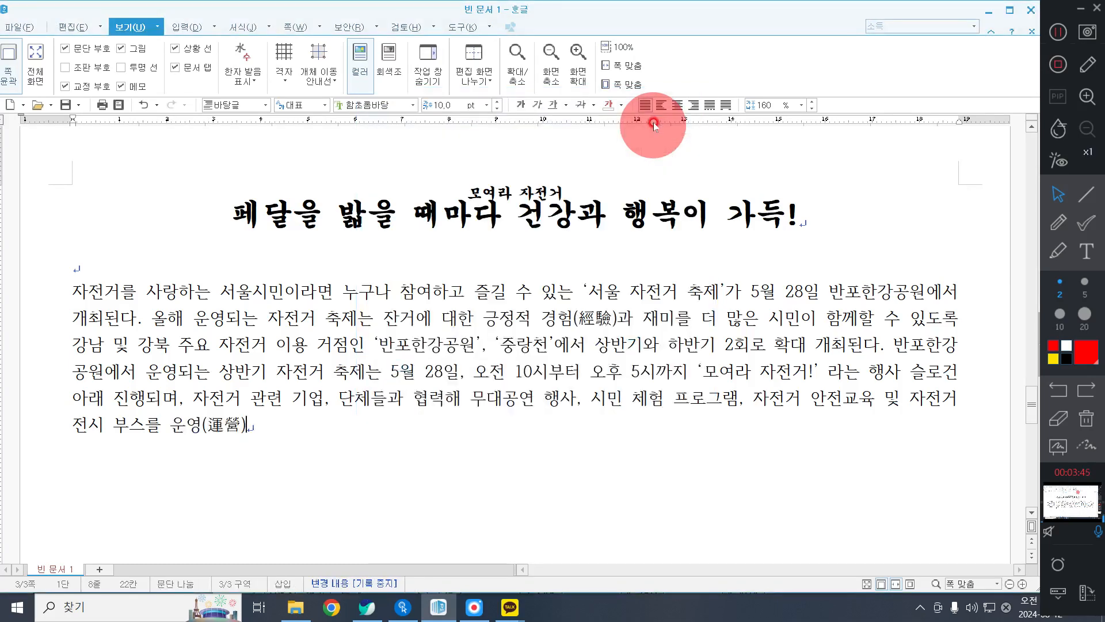
type("한다.")
Start a new paragraph with the sentence "먼저 자전거의 색다른 묘미를 느낄 수 있도록 다양한 공연이 준비된다.".
key("Return")
type("멋")
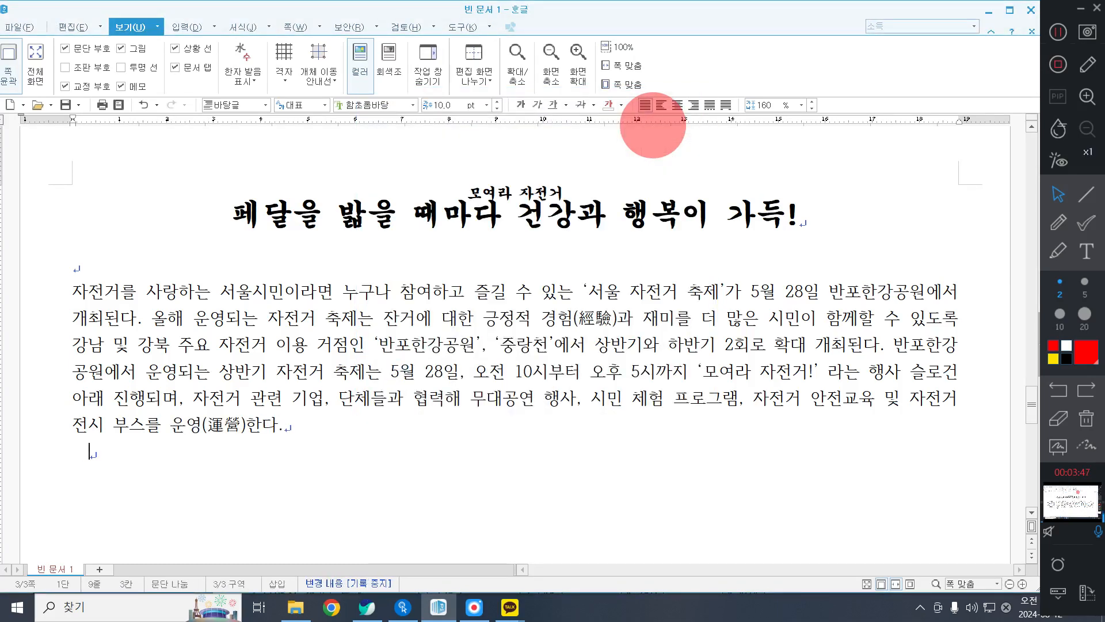
type("저 자")
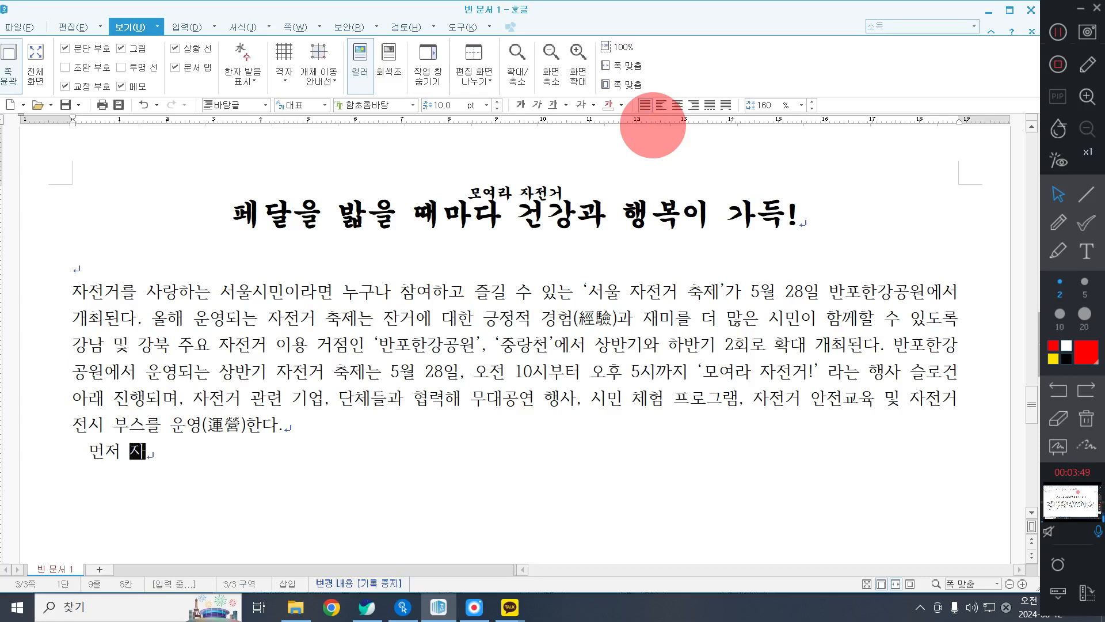
type("전거의 색ㄷ다른 묘밀")
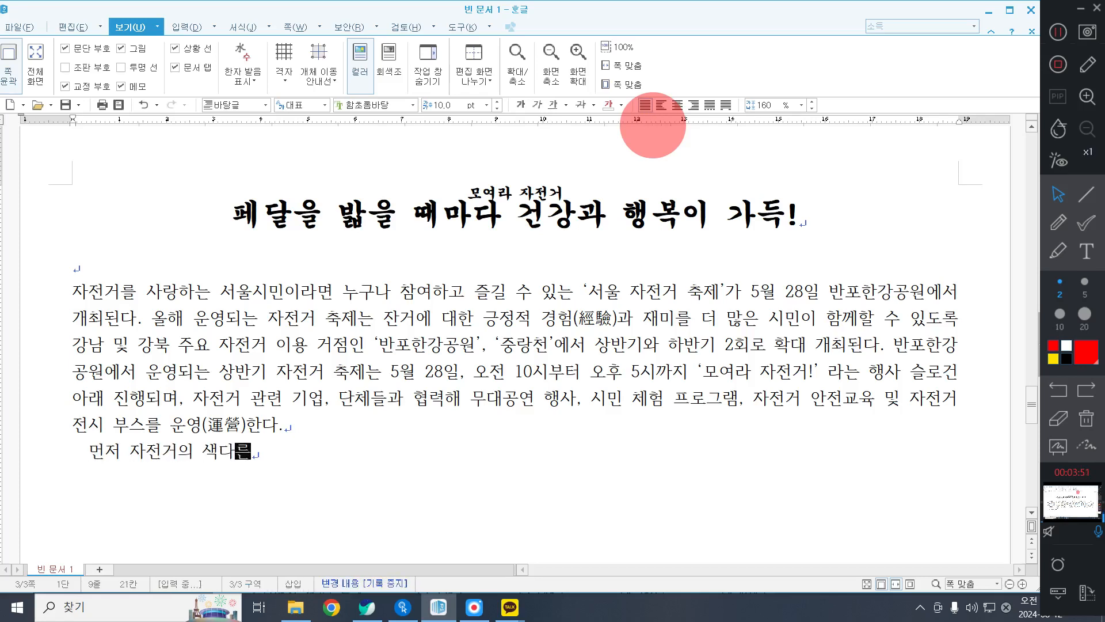
type("를 느낄 수 있ㄷ")
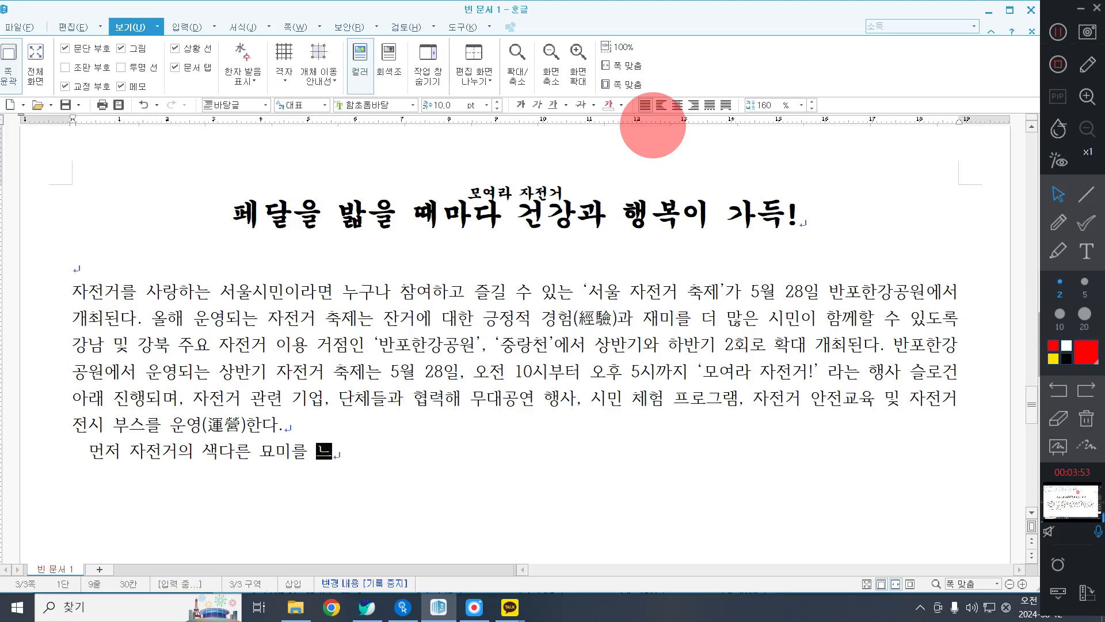
type("도록 ")
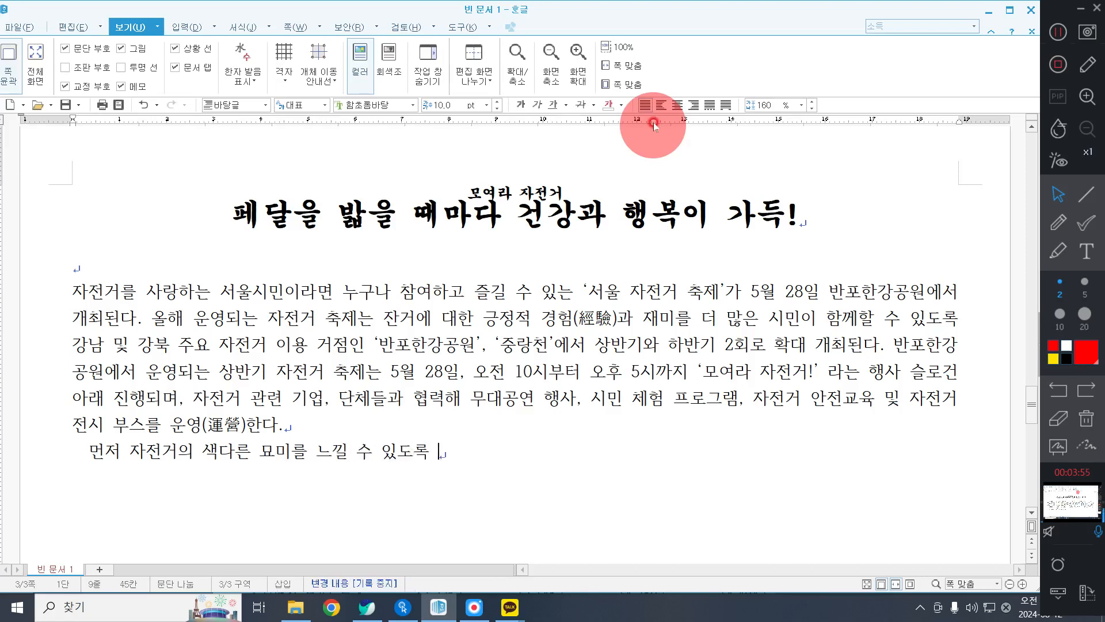
type("다양한 공연")
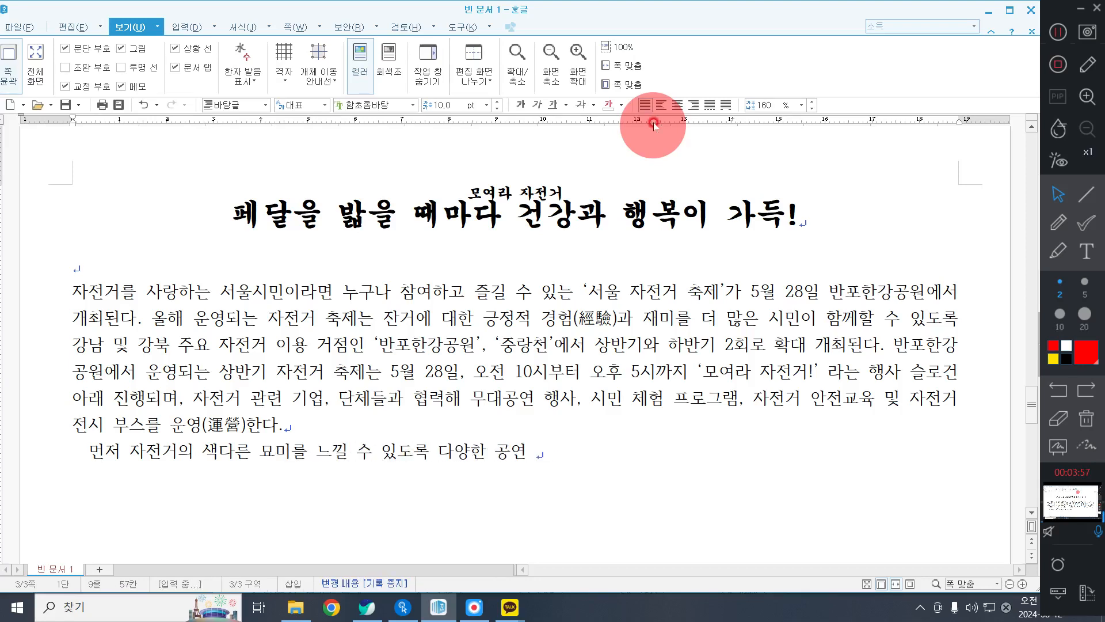
type("이 준")
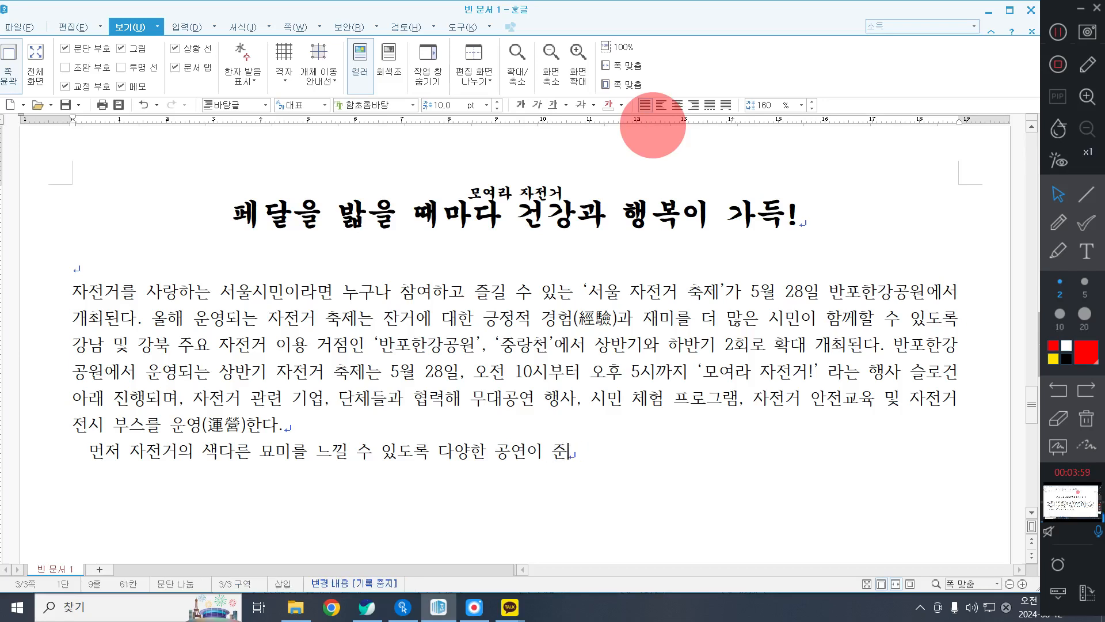
type("비된다. ㅎ흥을 돋울 ")
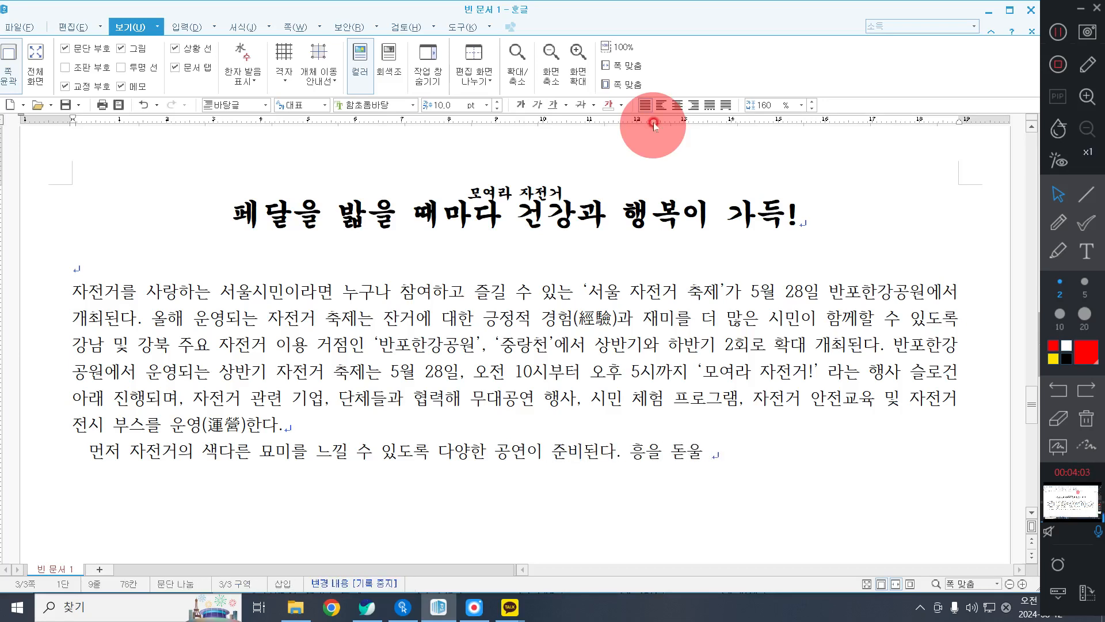
type("치어리딩 공연")
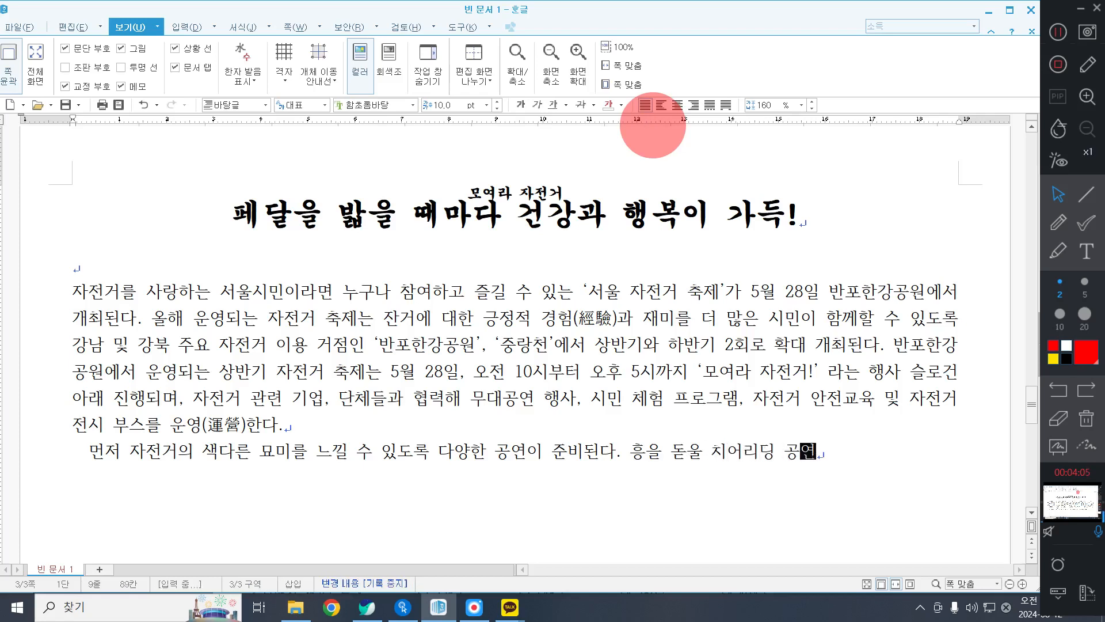
type(", 고난인")
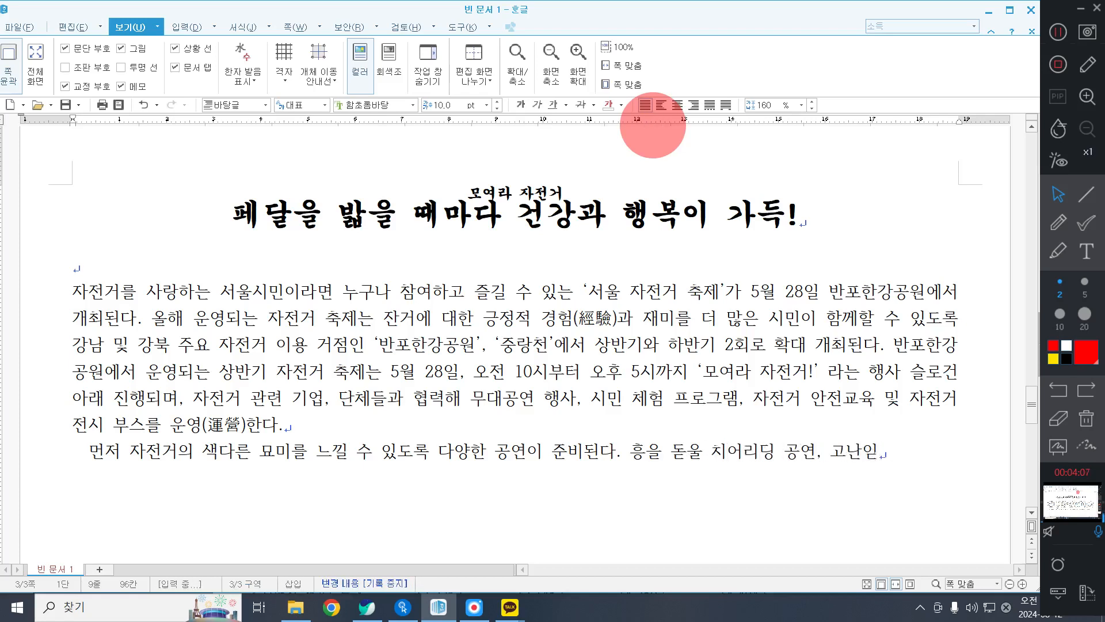
key("BackSpace")
type("이도 기술과 ")
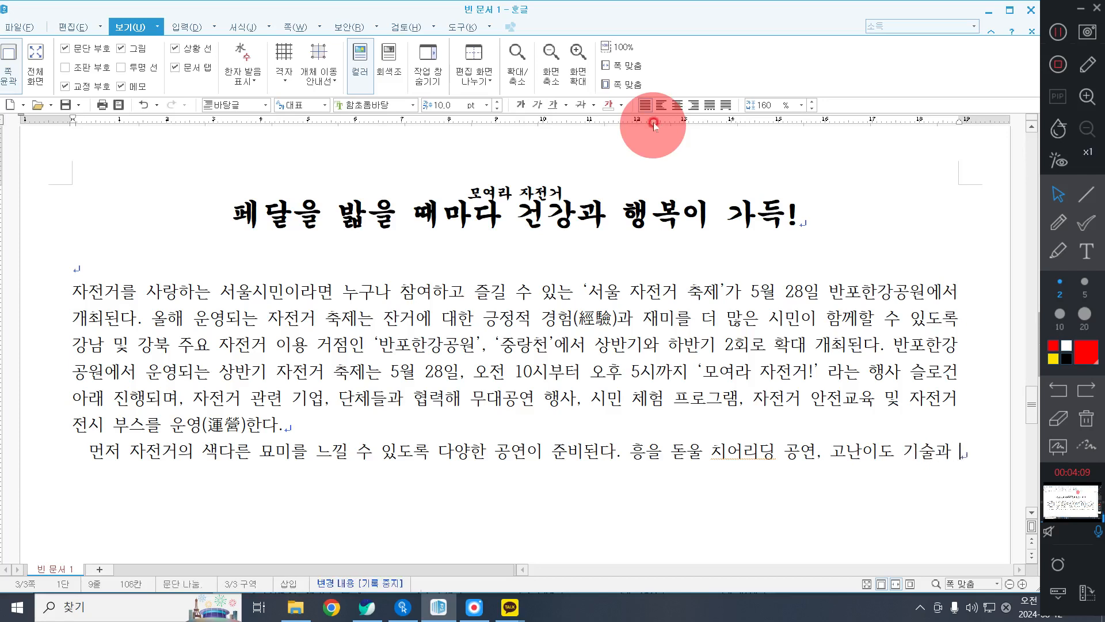
type("묘미를 선보")
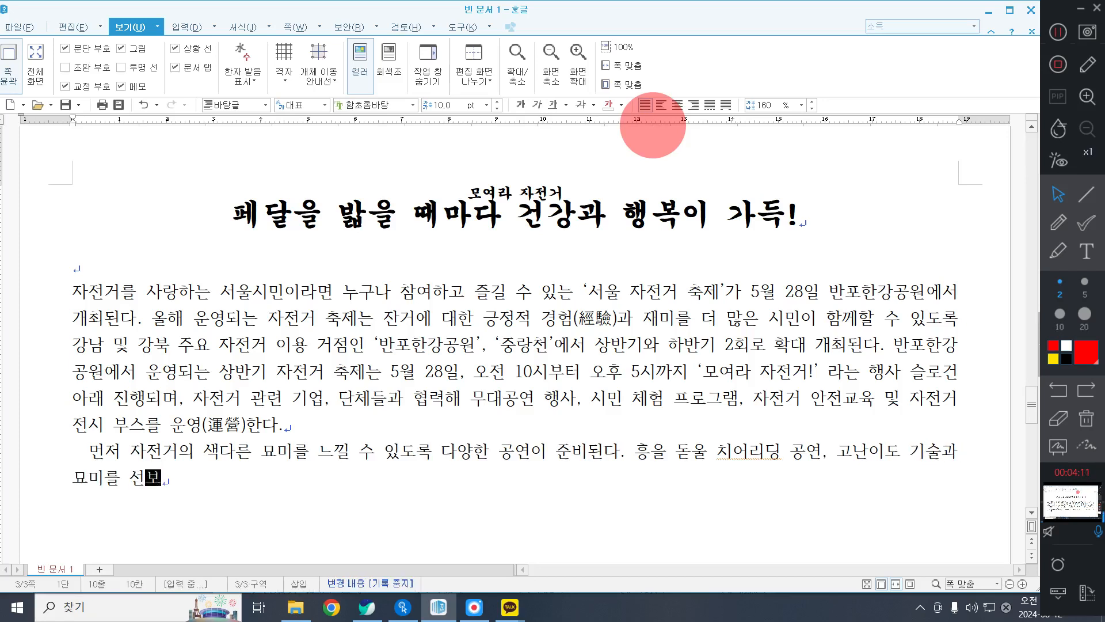
type("이늗는")
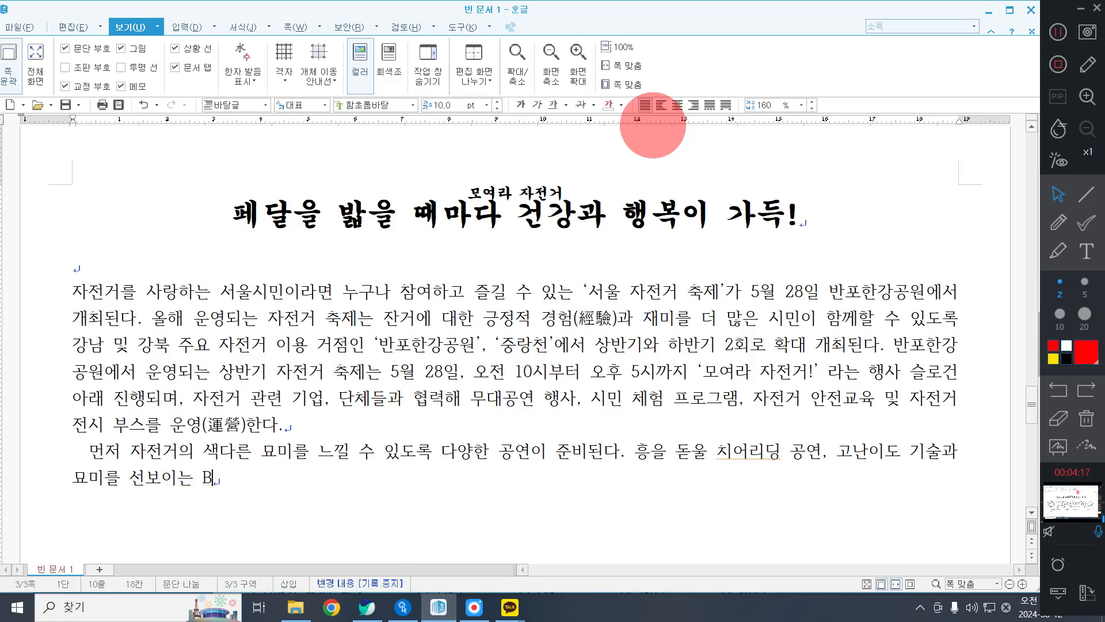
Finish the cheerleading sentence with "BMX 자전거 묘기 공연을 선보인다.".
type("BMX 자전ㄱ")
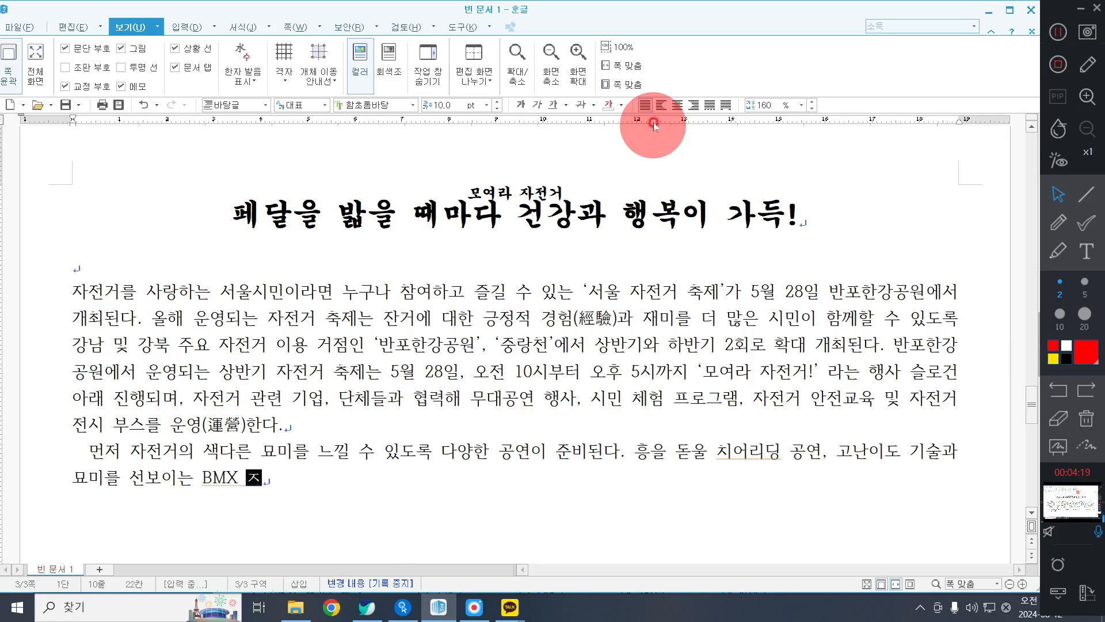
type(" 묘기 ")
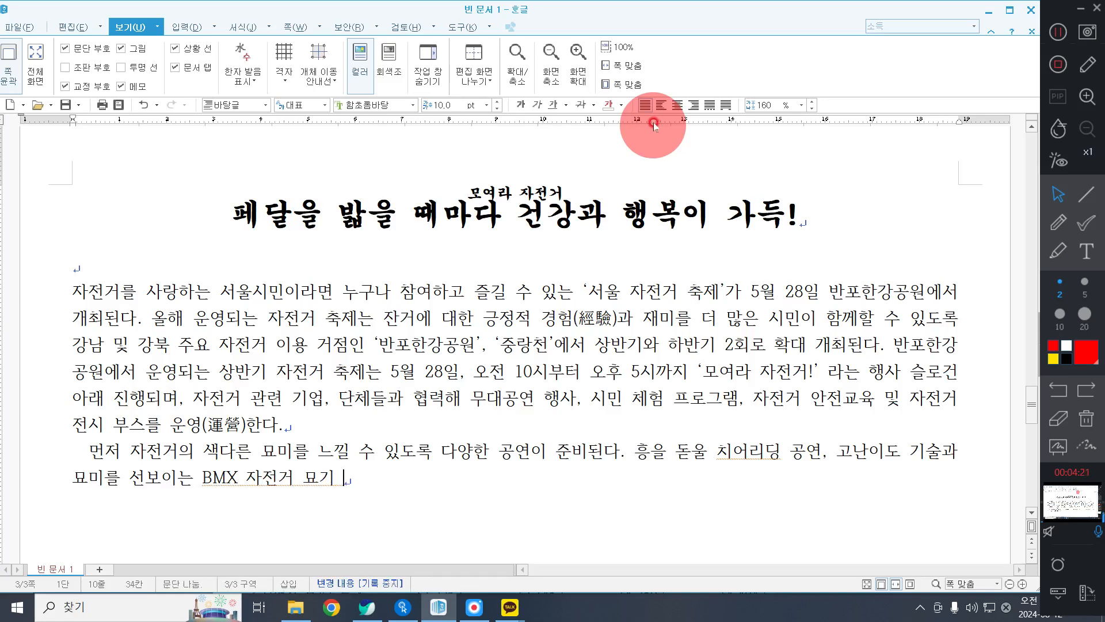
type("공연을 선보인다. ")
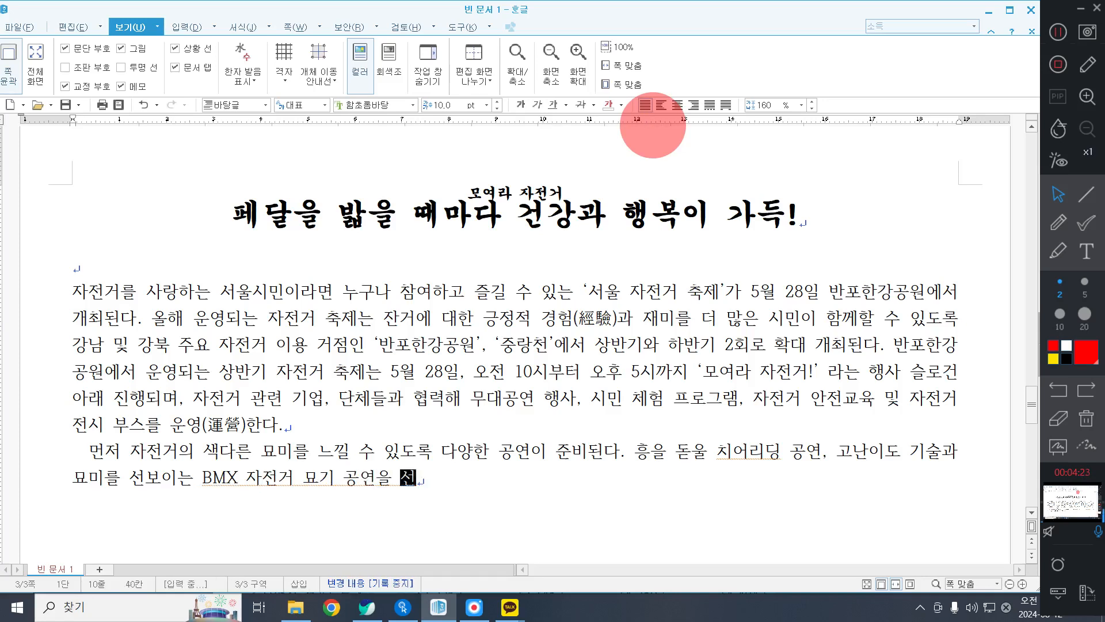
type("3단 자")
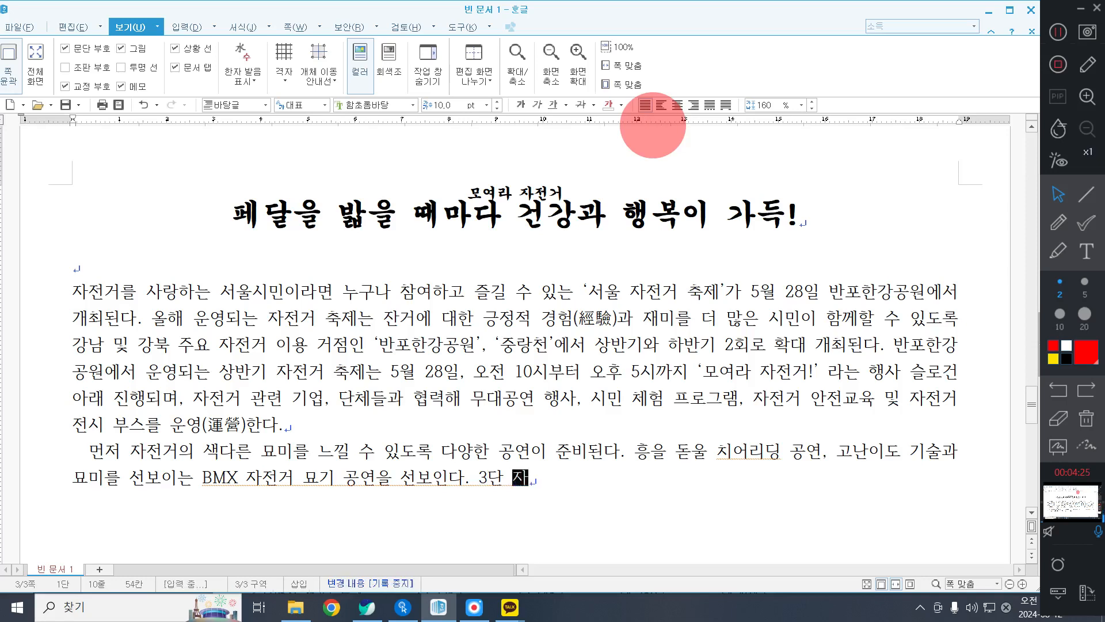
type("전거 공연, 미")
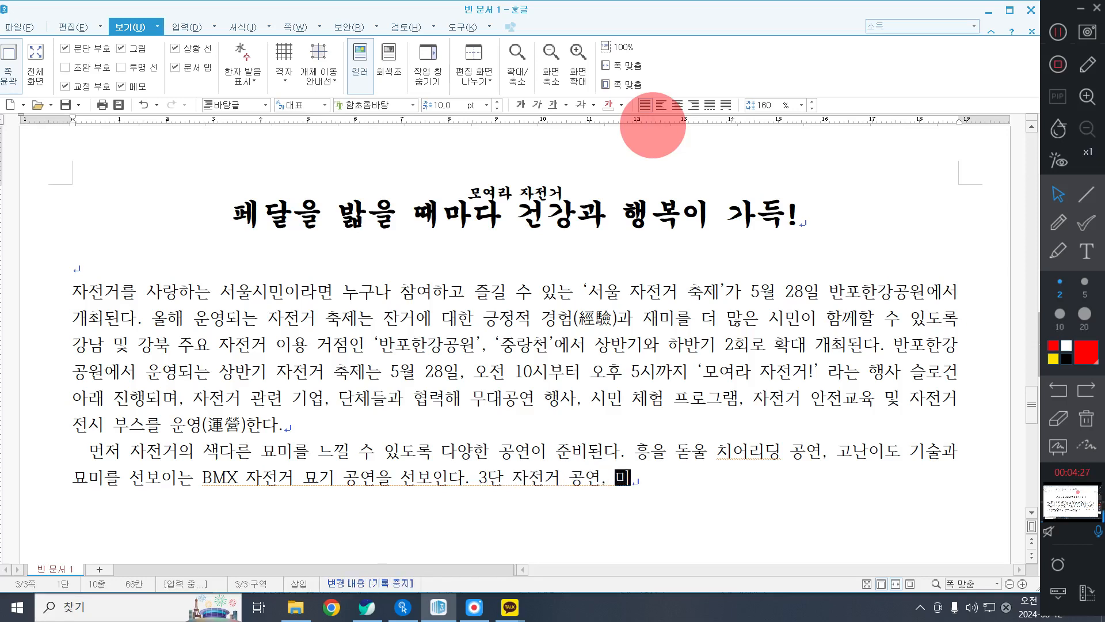
type("니자전ㄱ거 고여")
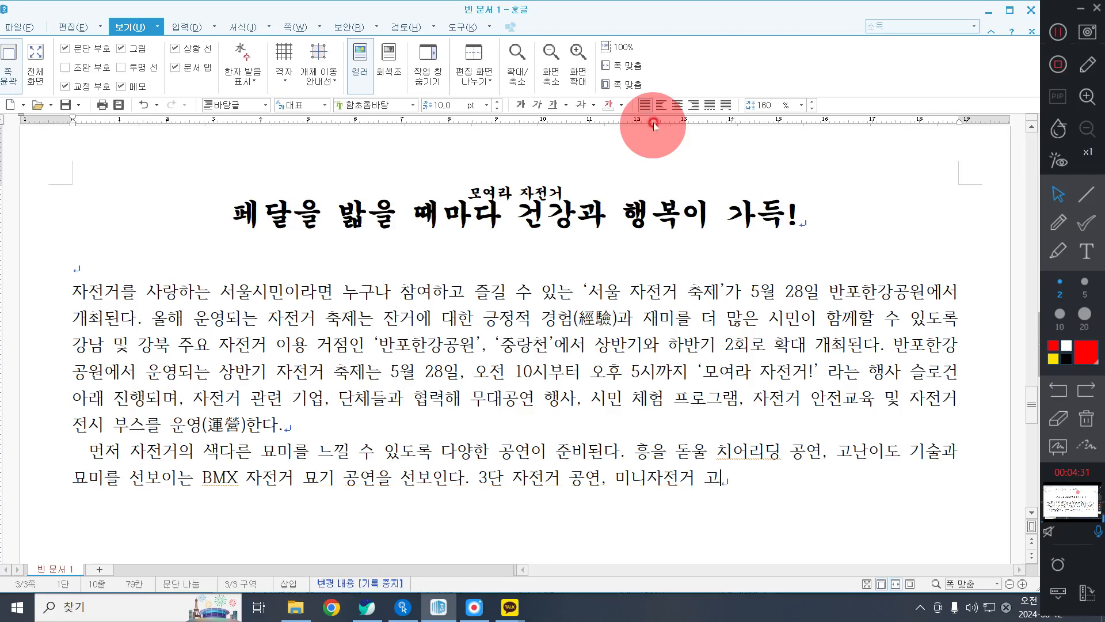
Start the paragraph's third sentence with "3단 자전거 공연, 미니자전거 공연, 자전거 안무".
key("BackSpace")
key("BackSpace")
type("공연,")
type(" 자전거 안무")
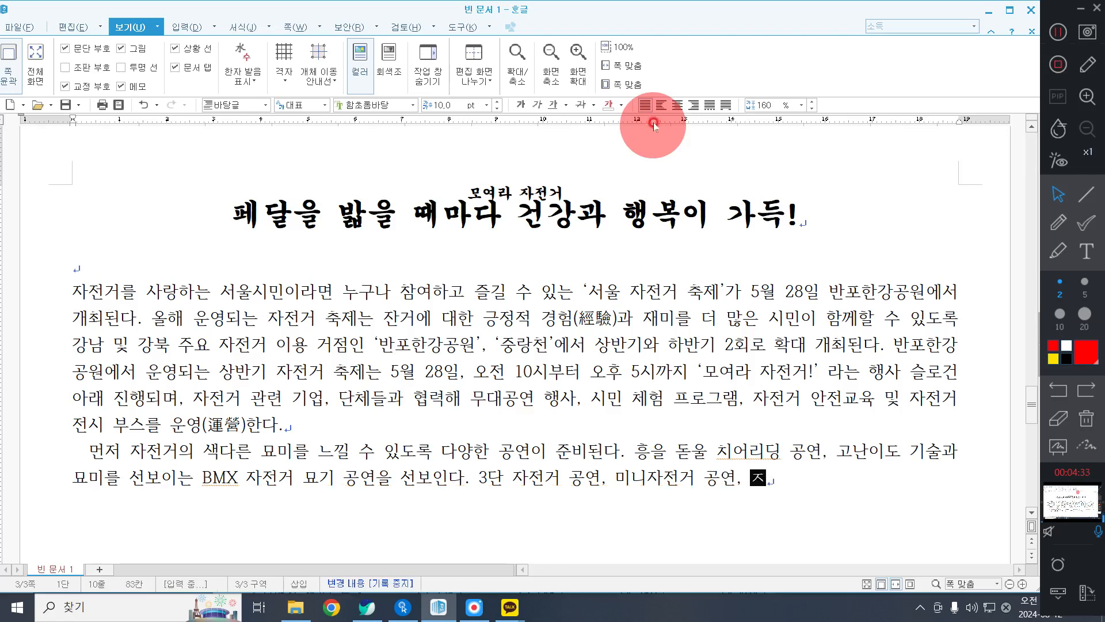
type("를 dsuscnf하는 ㅅ")
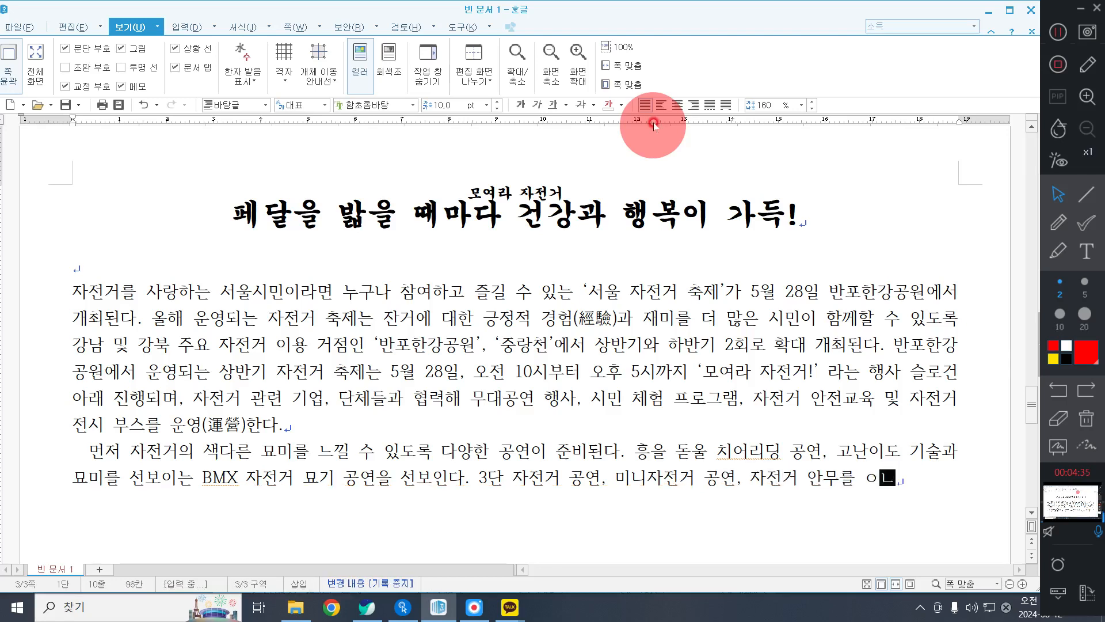
type("스피닝 공")
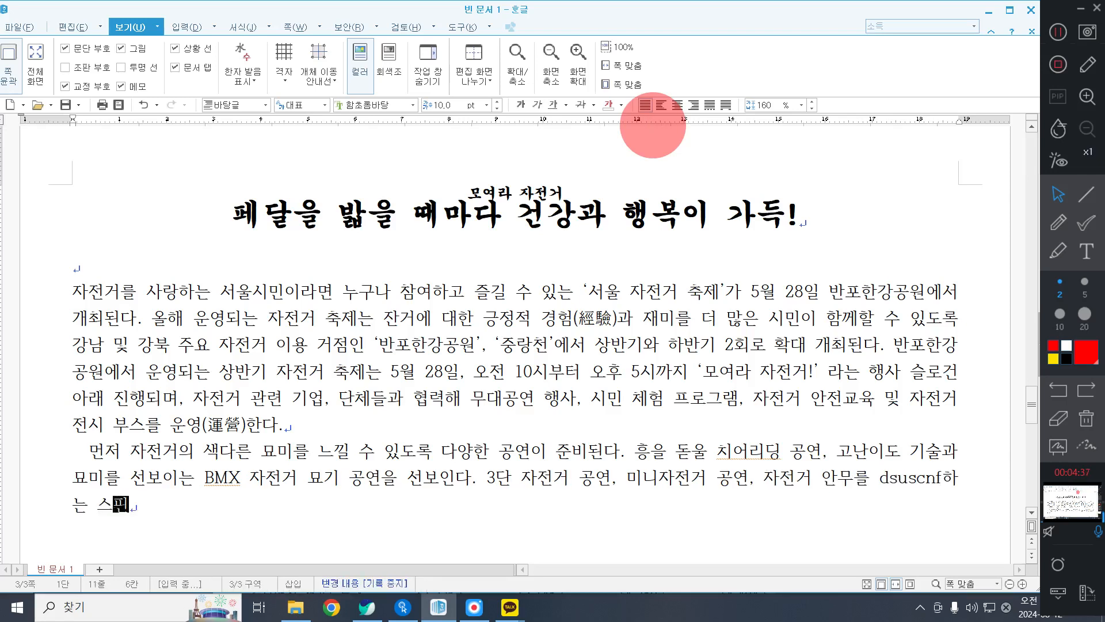
type("연도 만날 ㅅ")
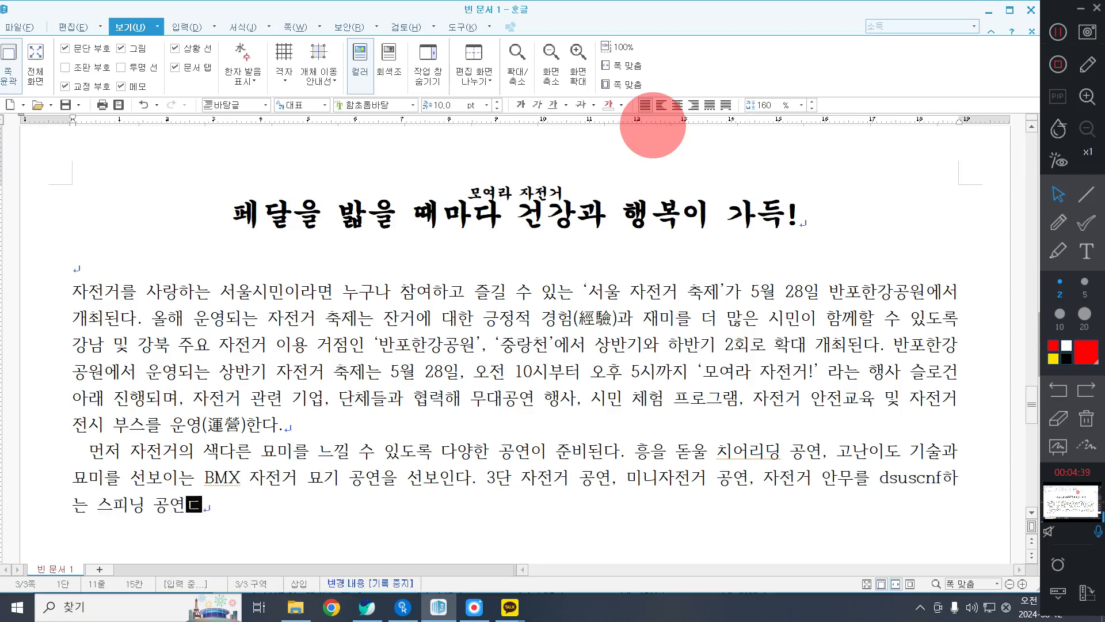
type("수 있어 이색저")
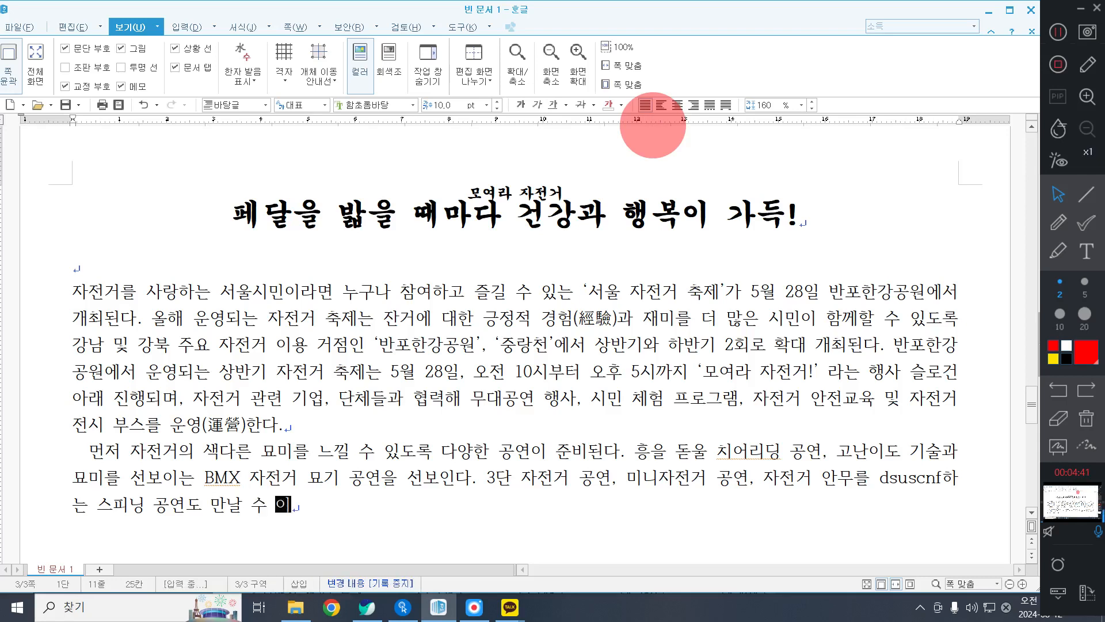
type("적인 자전거 ")
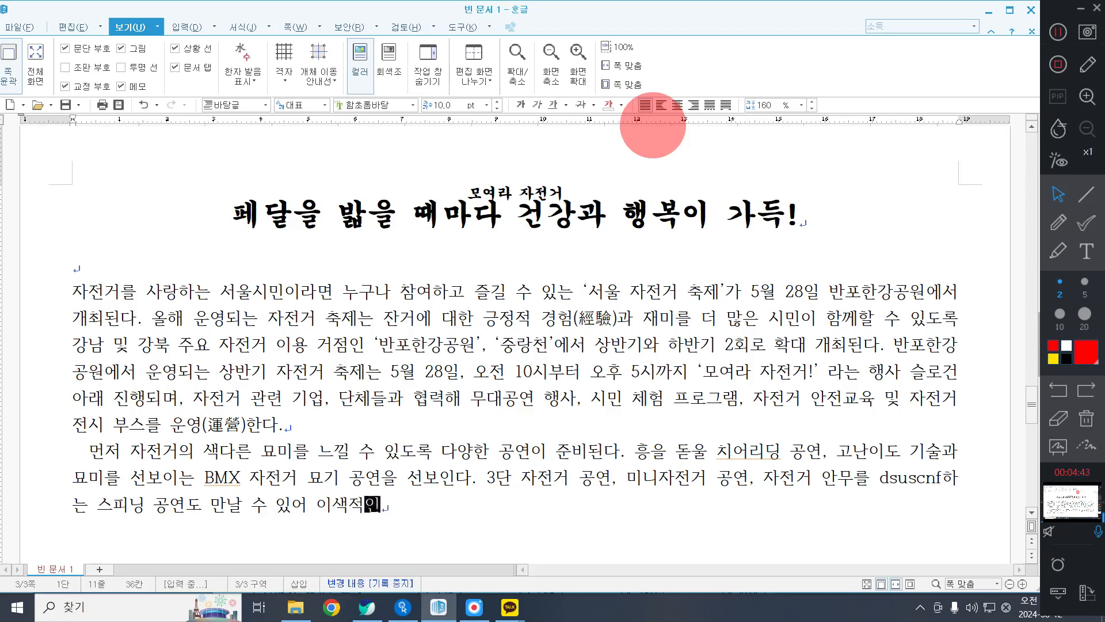
type("공연의 매력을 ")
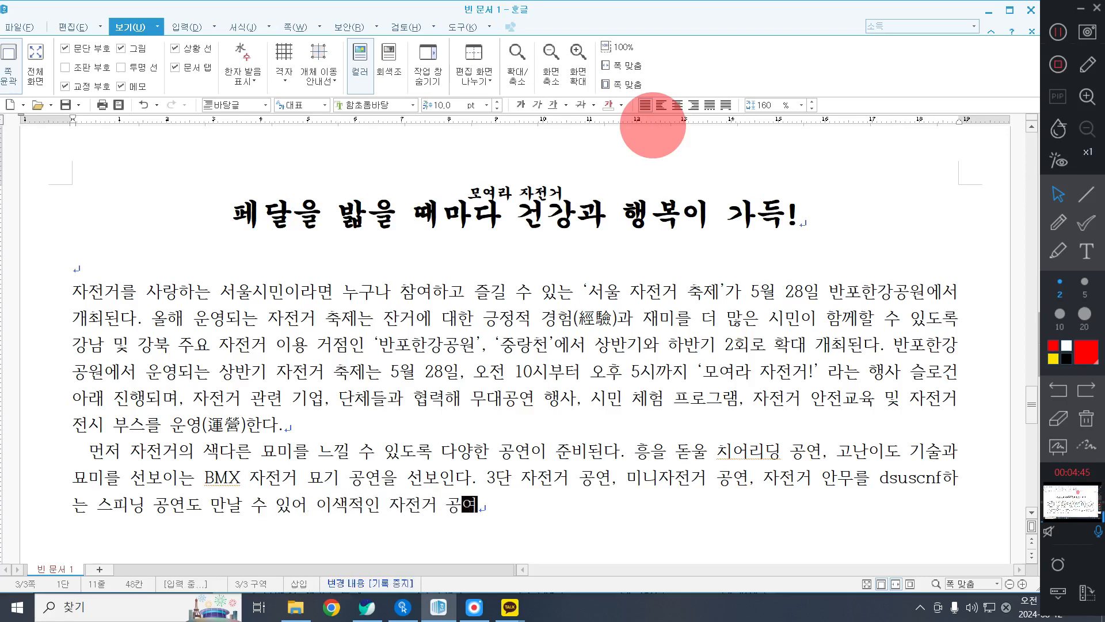
type("한ㄲ")
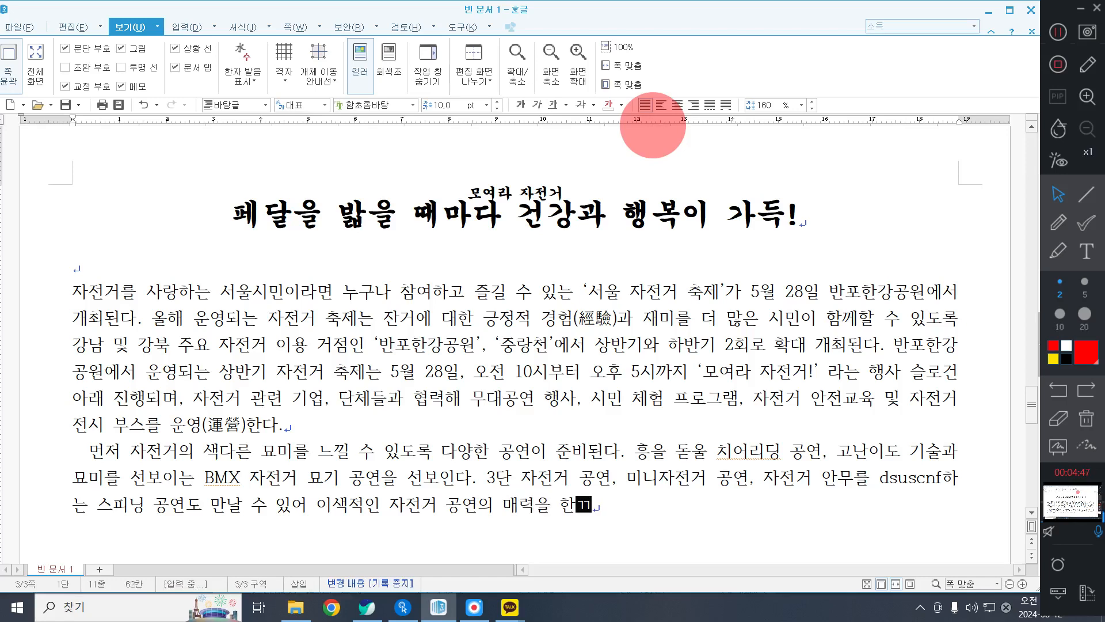
type(" 늘낄 수 ")
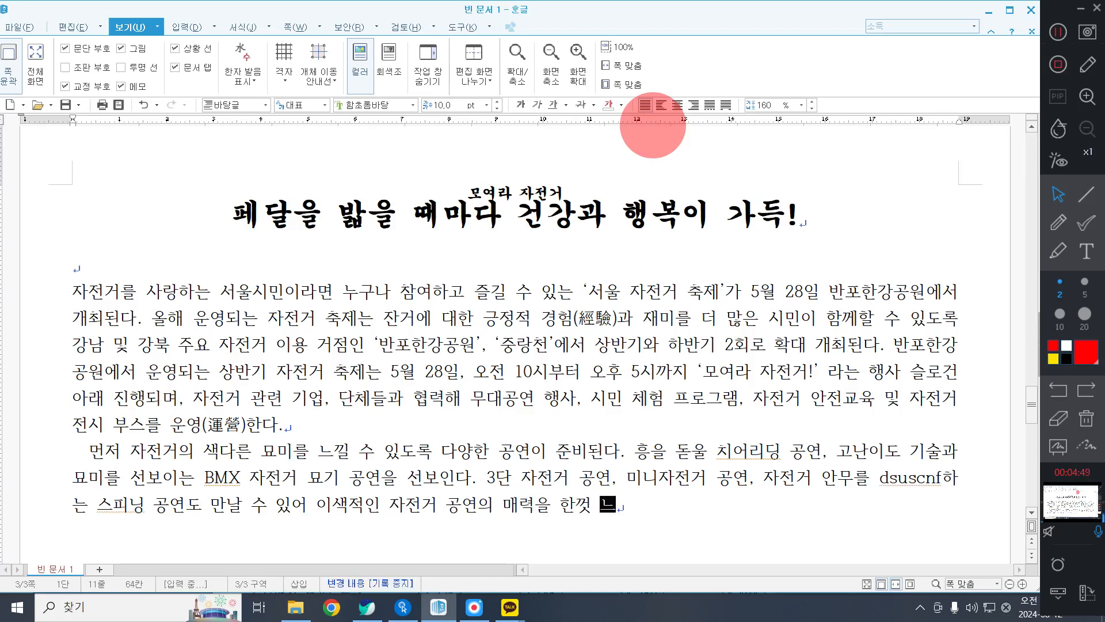
type("있다.")
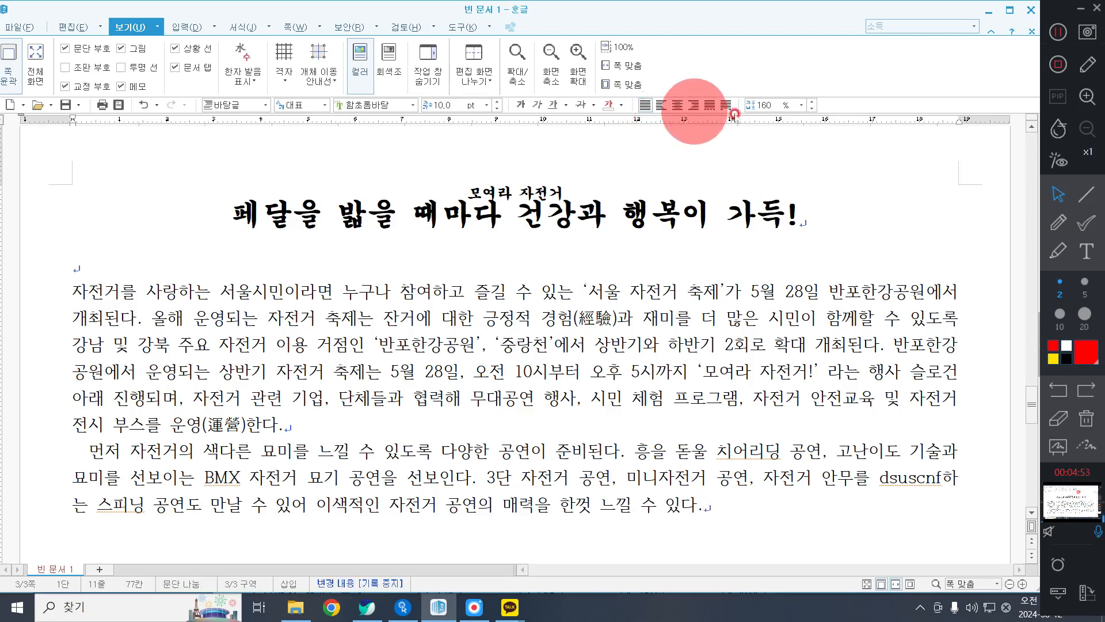
Replace the mistyped Latin letters "dsuscnf" before "하는" with the Korean word "연출".
left_click(946, 471)
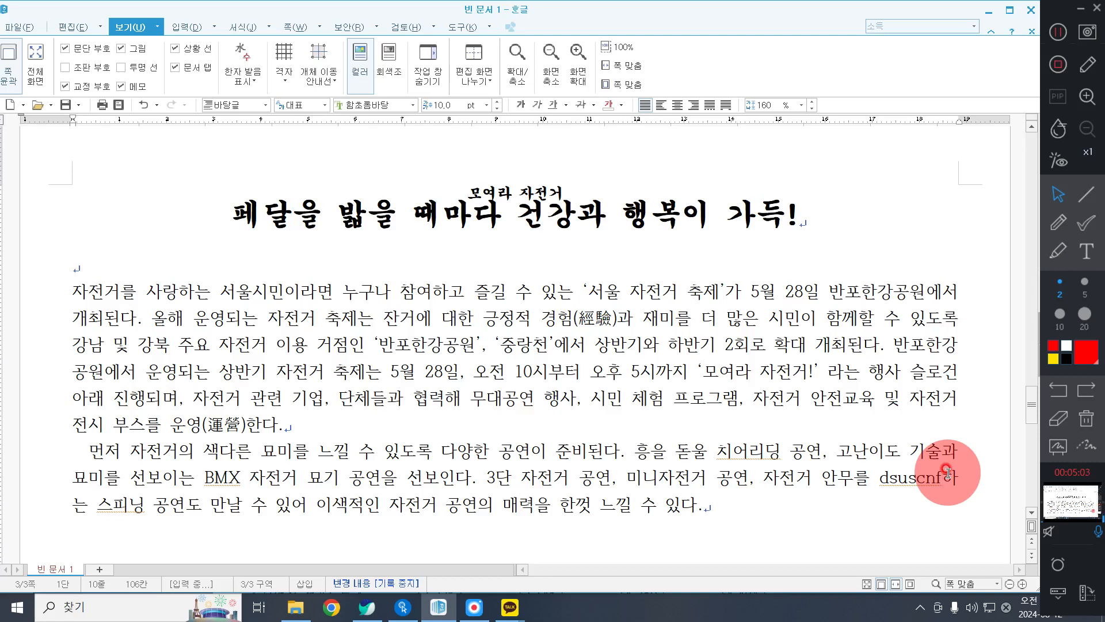
key("BackSpace")
key("BackSpace")
key("BackSpace")
key("BackSpace")
key("BackSpace")
key("BackSpace")
key("BackSpace")
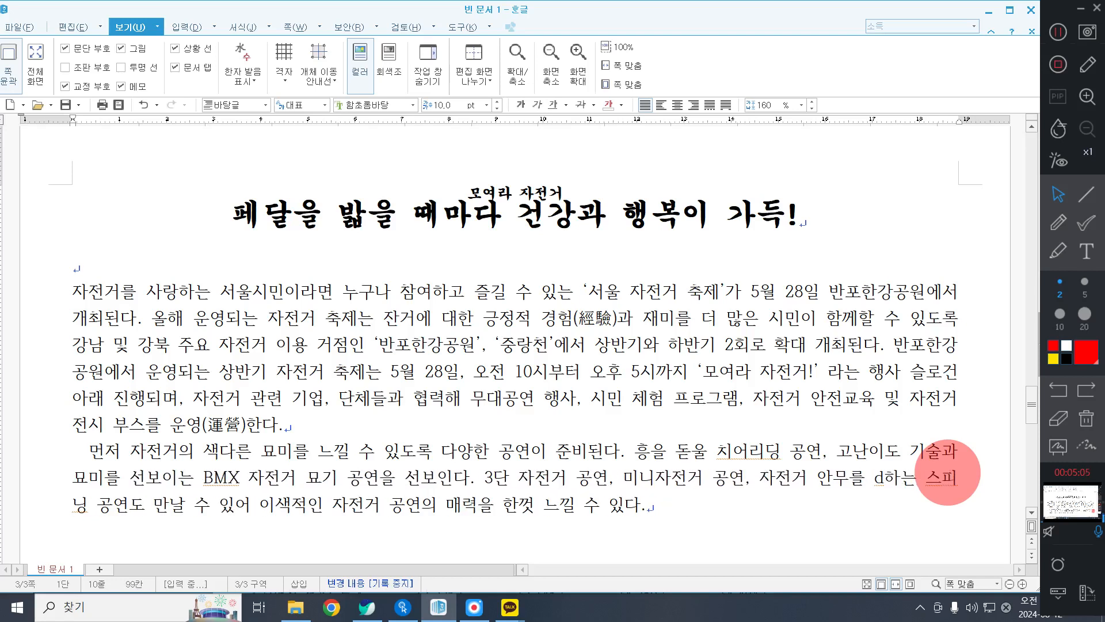
key("Hangul")
type("ㅇㅕㄴ출")
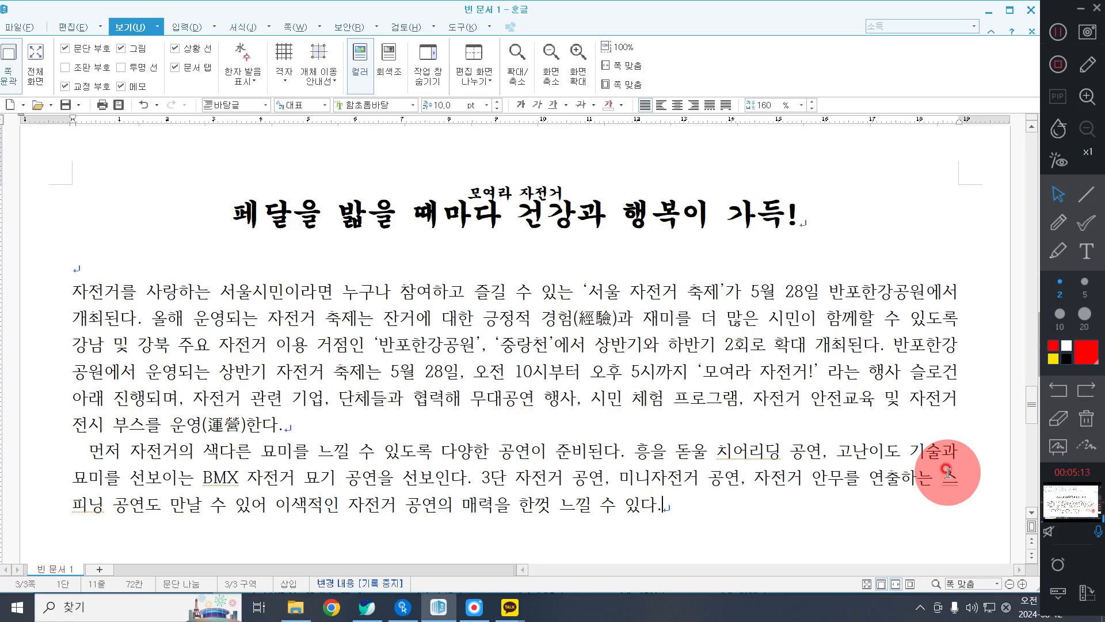
Begin the paragraph's next sentence with "시민들이 자전거를 타고 오면 주행인증자".
type("시민ㄷ")
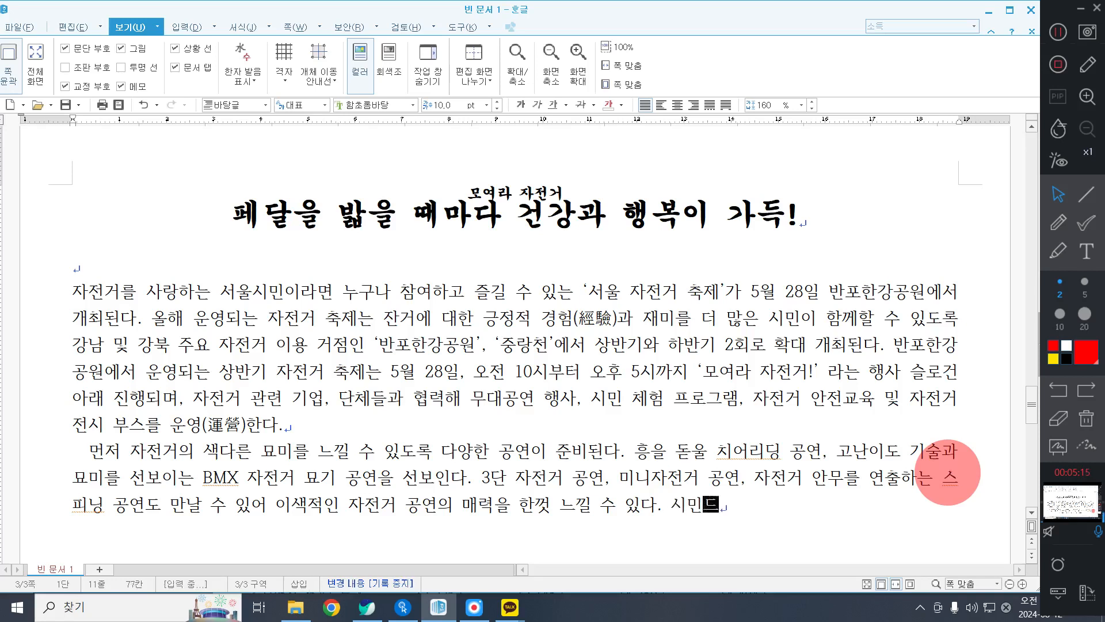
type("이 타고 옴")
key("BackSpace")
key("BackSpace")
key("BackSpace")
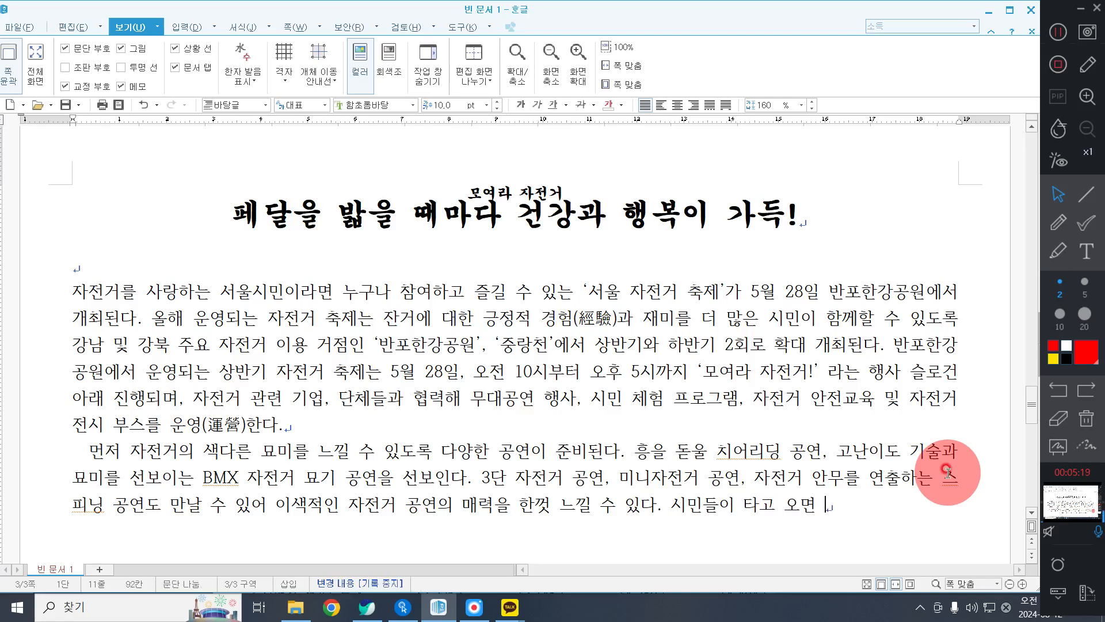
key("BackSpace")
type("자전거")
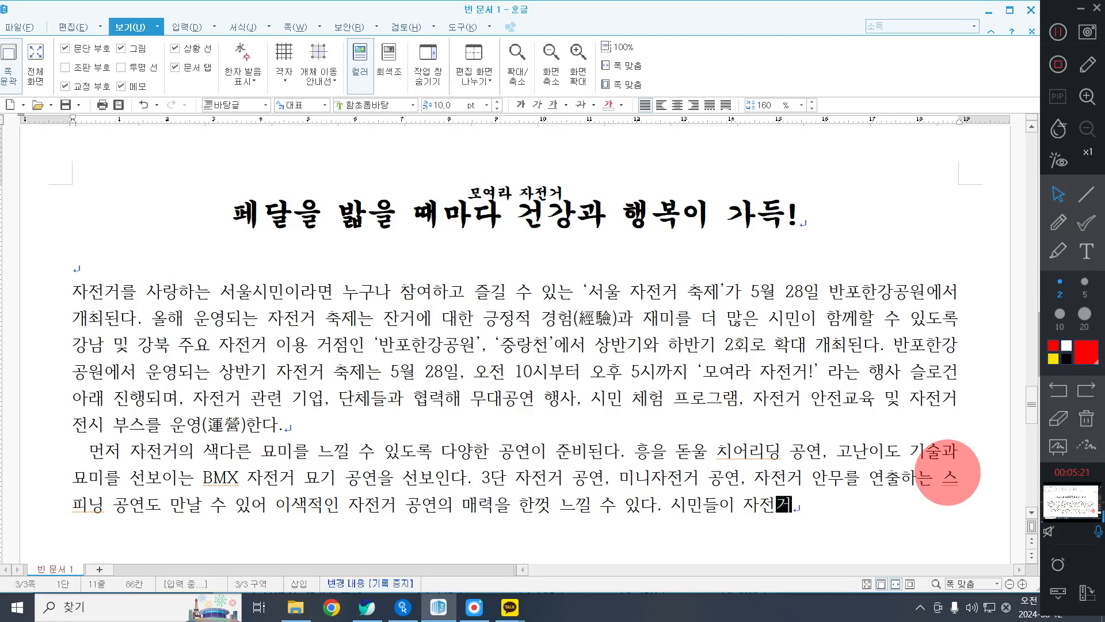
type("를 타고 ㅁ")
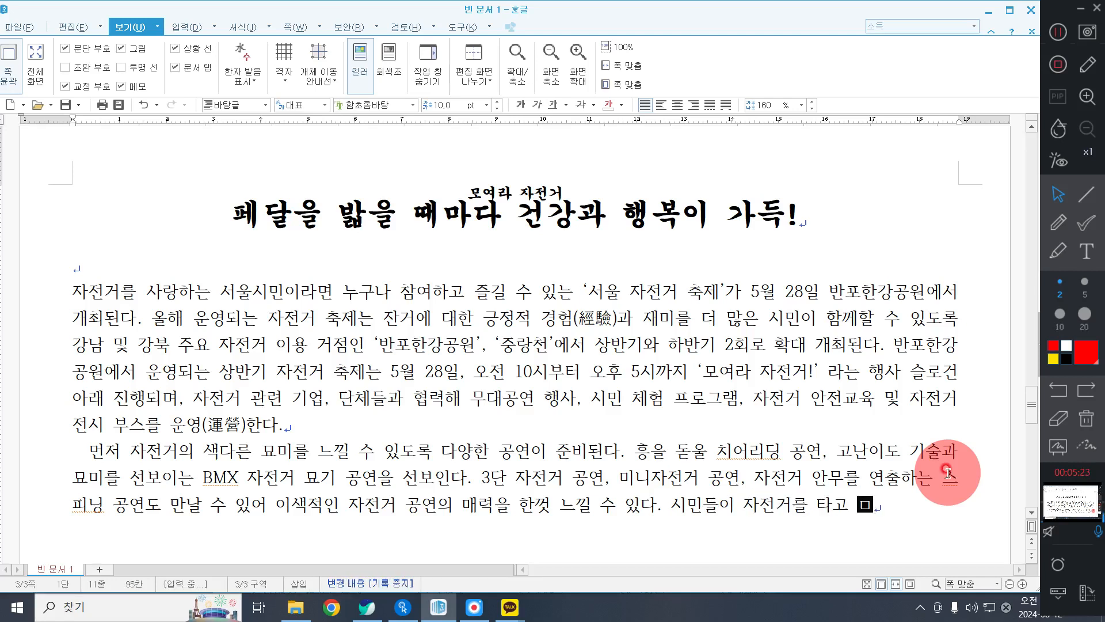
type("면 주행인증자 ")
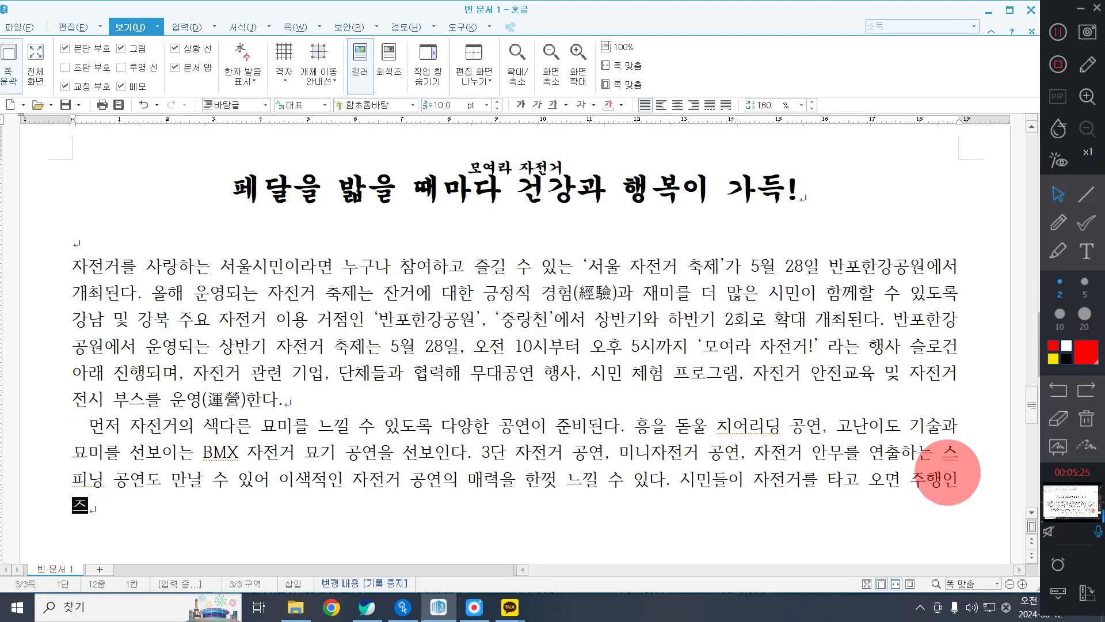
type("선착순 ")
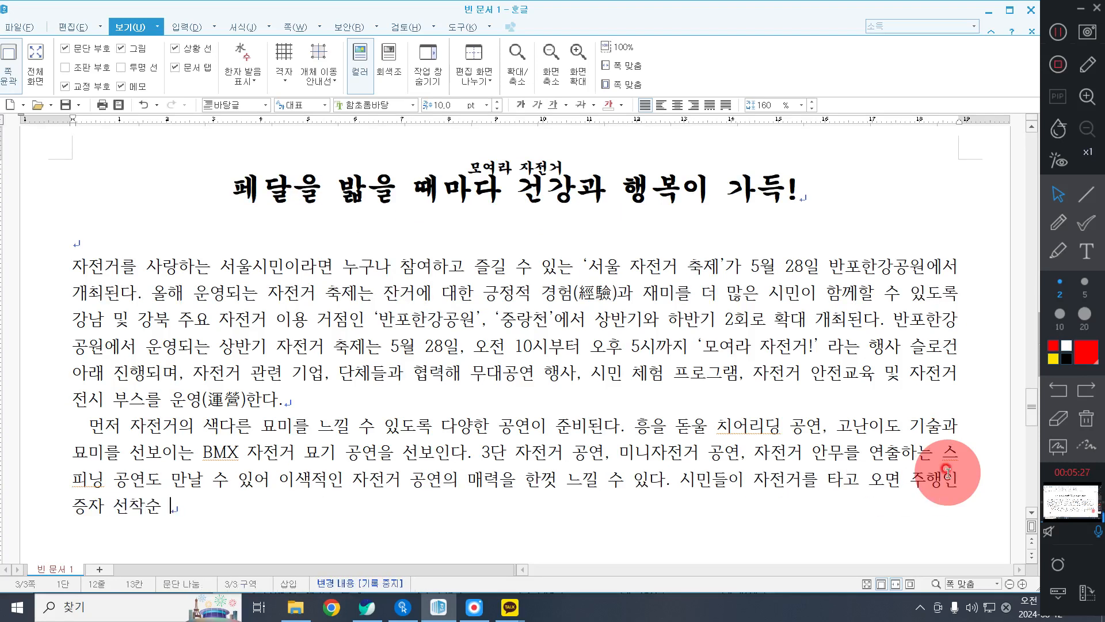
type("2,000ㅁ")
type("명과 ")
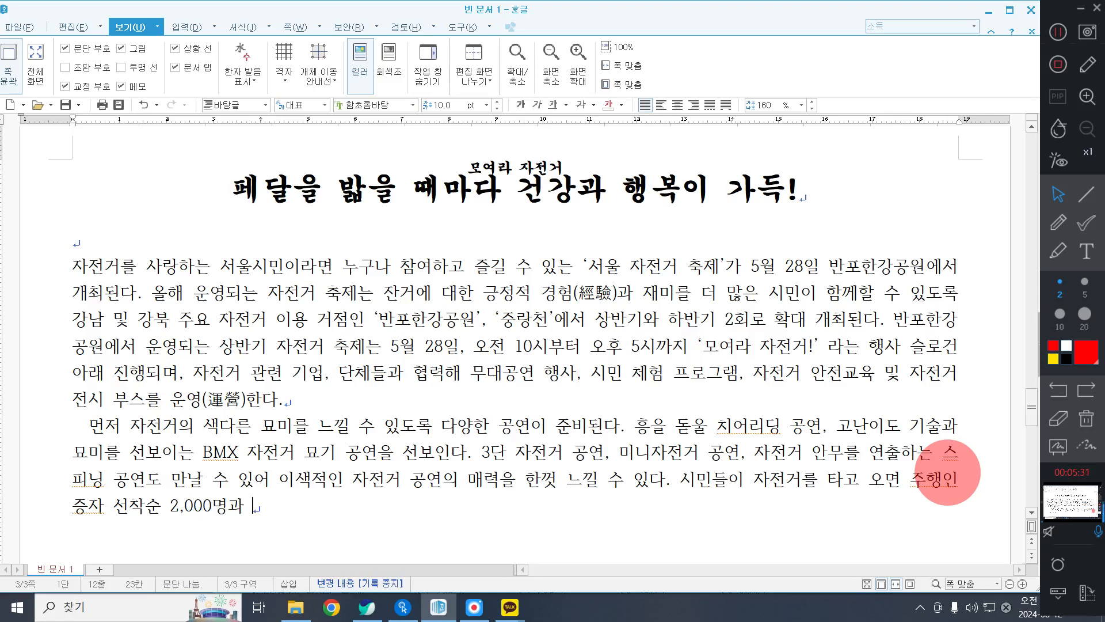
type("가장 많은 이")
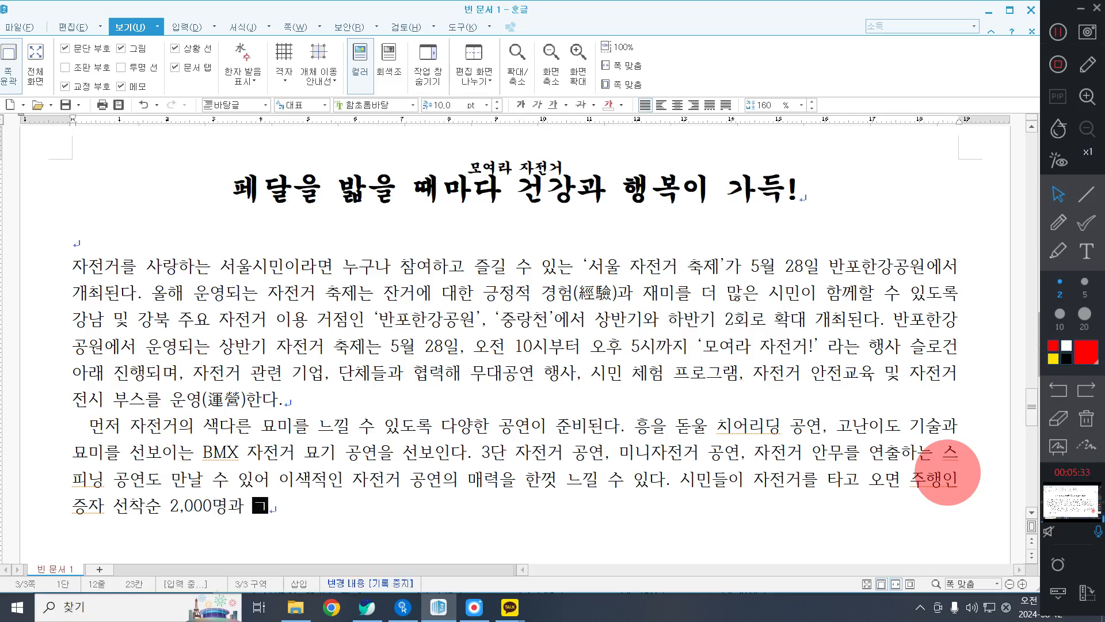
type("인원")
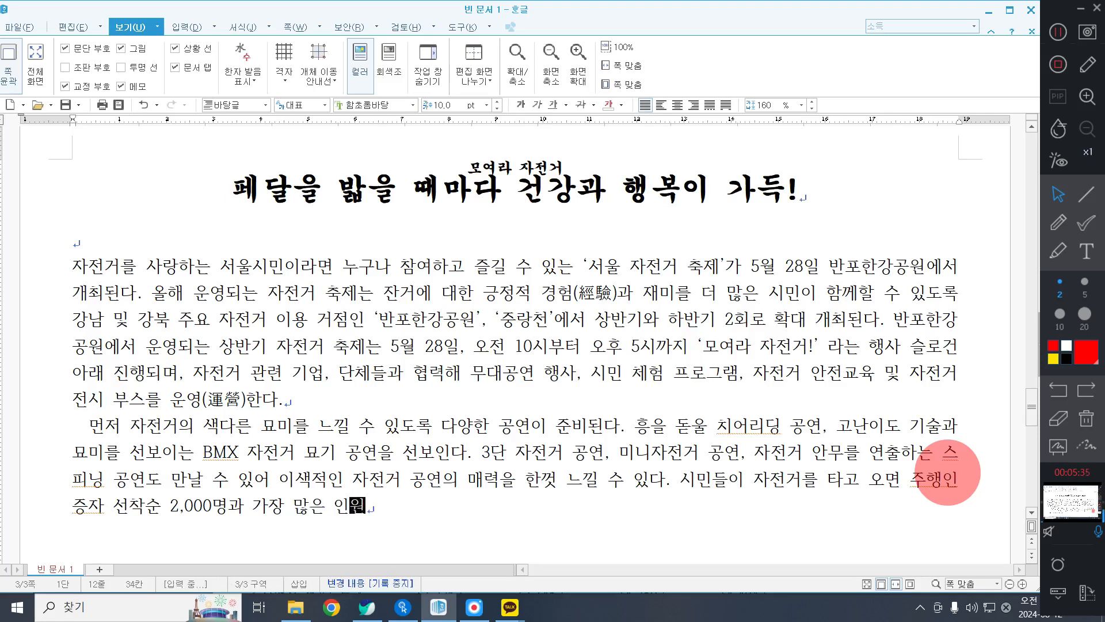
type("수가 참여하한 자전거 동호횡")
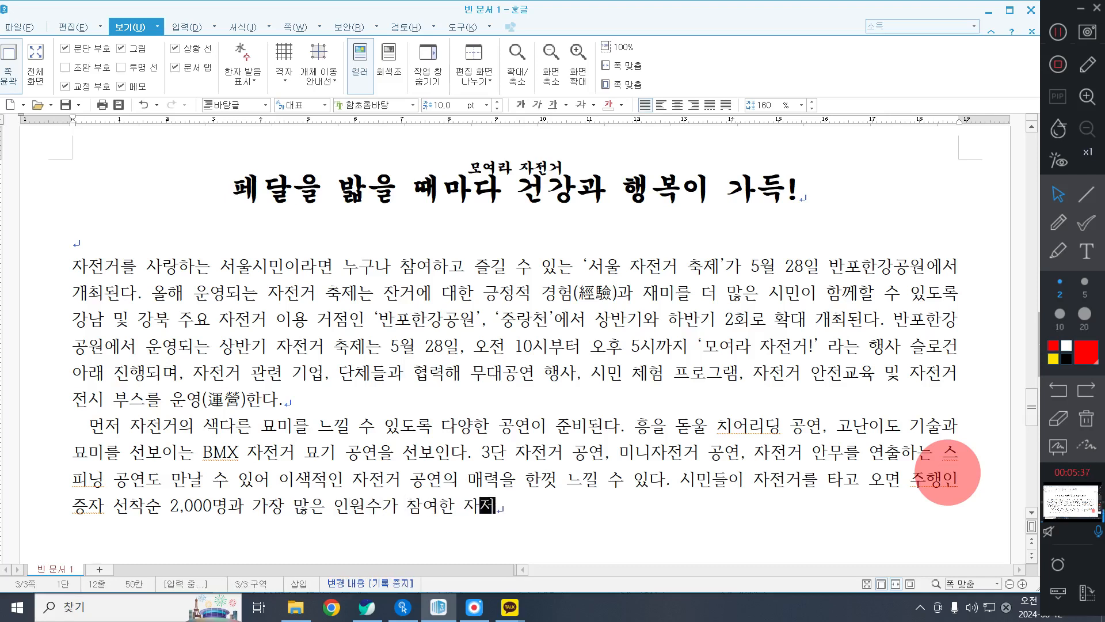
type("에게는 경품 이베")
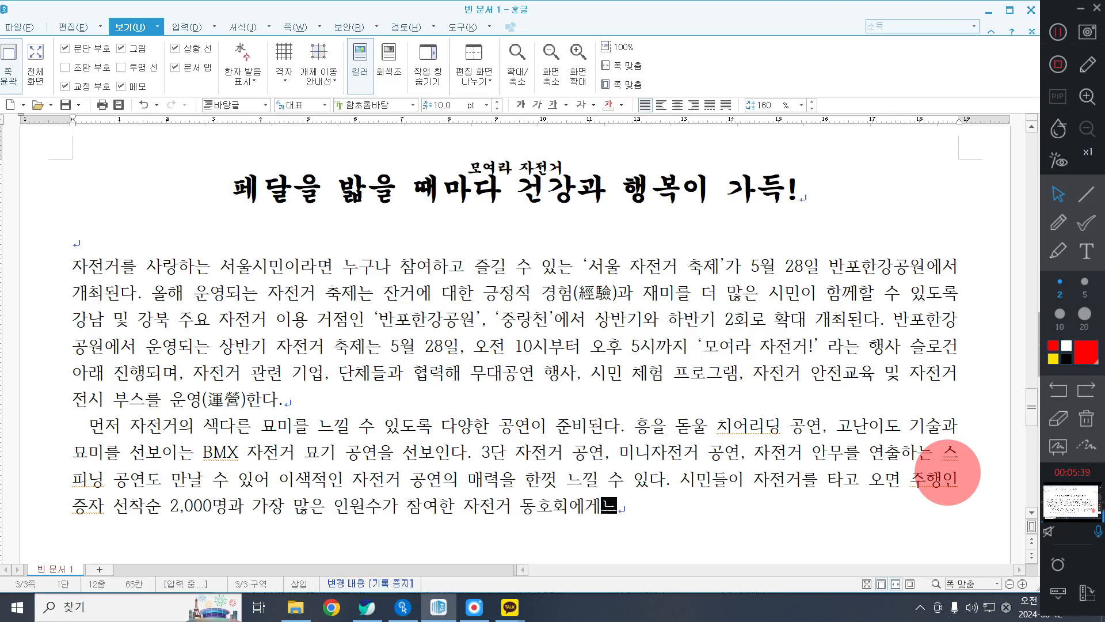
type("벤트가 w s")
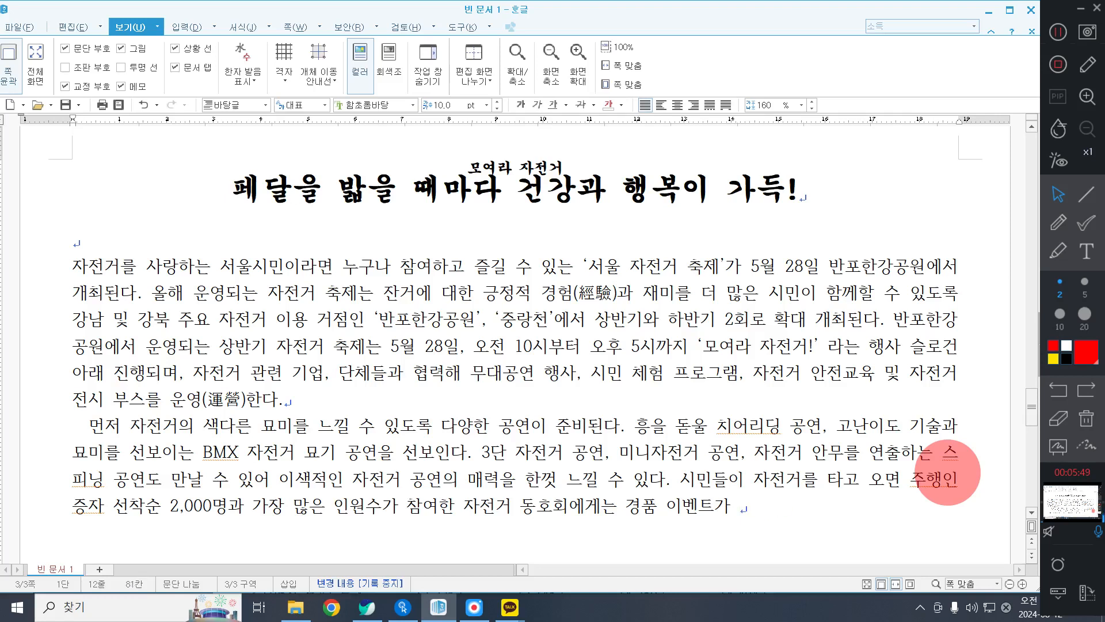
Finish the sentence with "에게는 경품 이벤트가 준비되어 있다." and insert a space between "주행" and "인증자".
type("ㅈㅜㄴ")
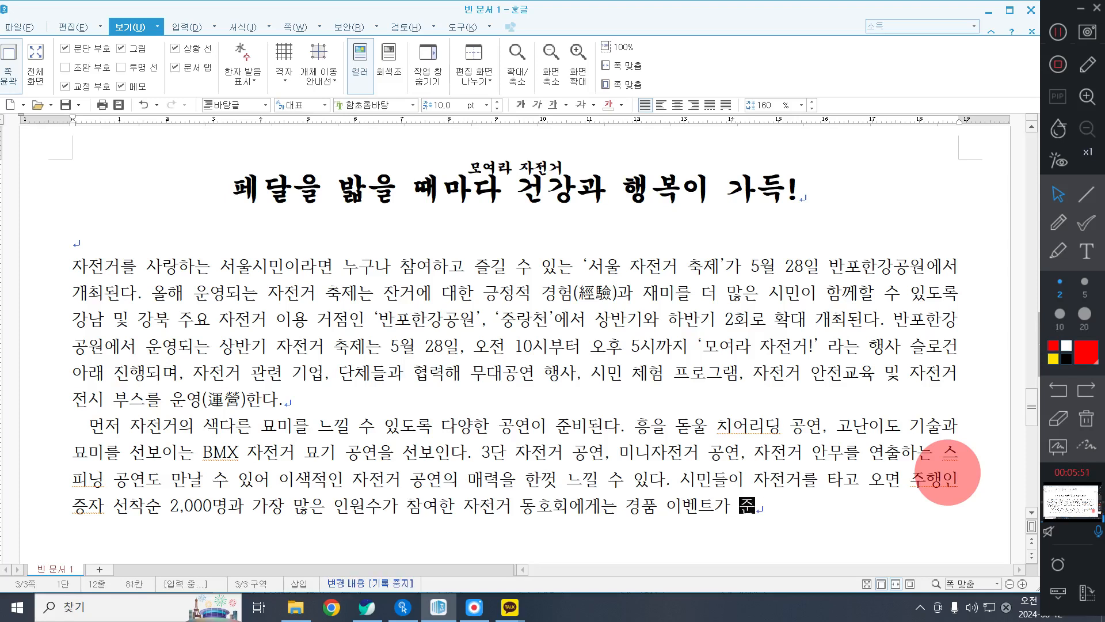
type("비되어")
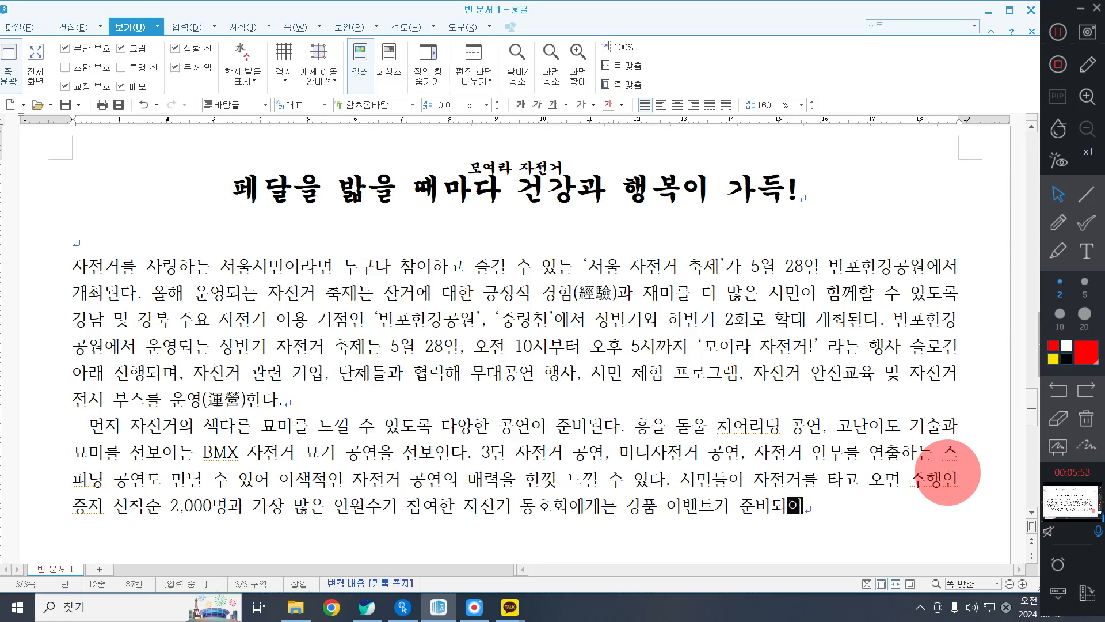
type(" 있")
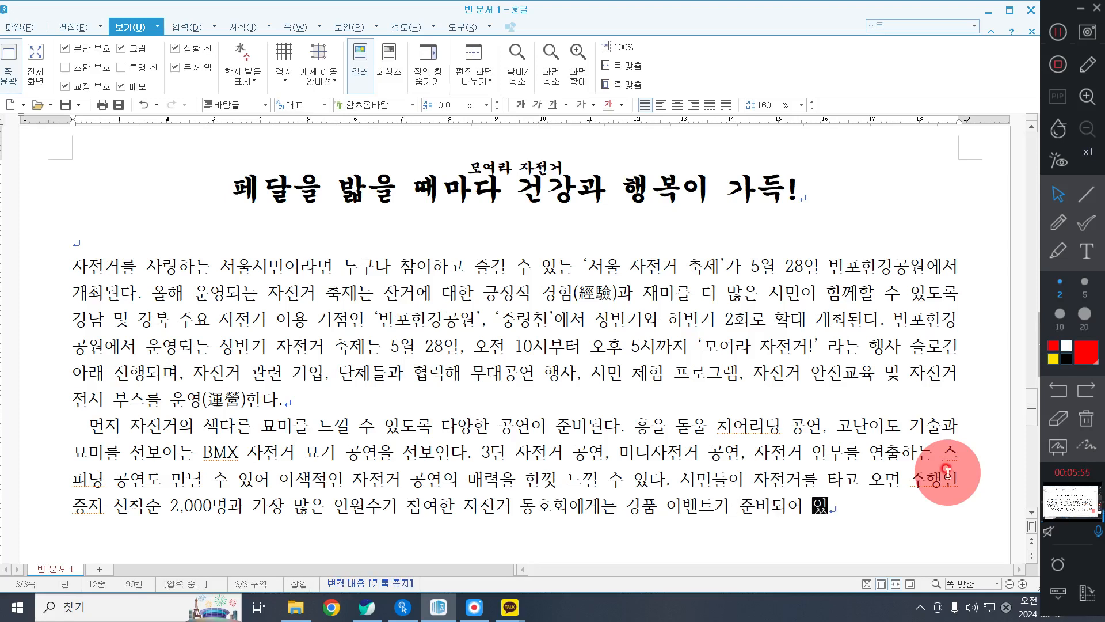
type("다.")
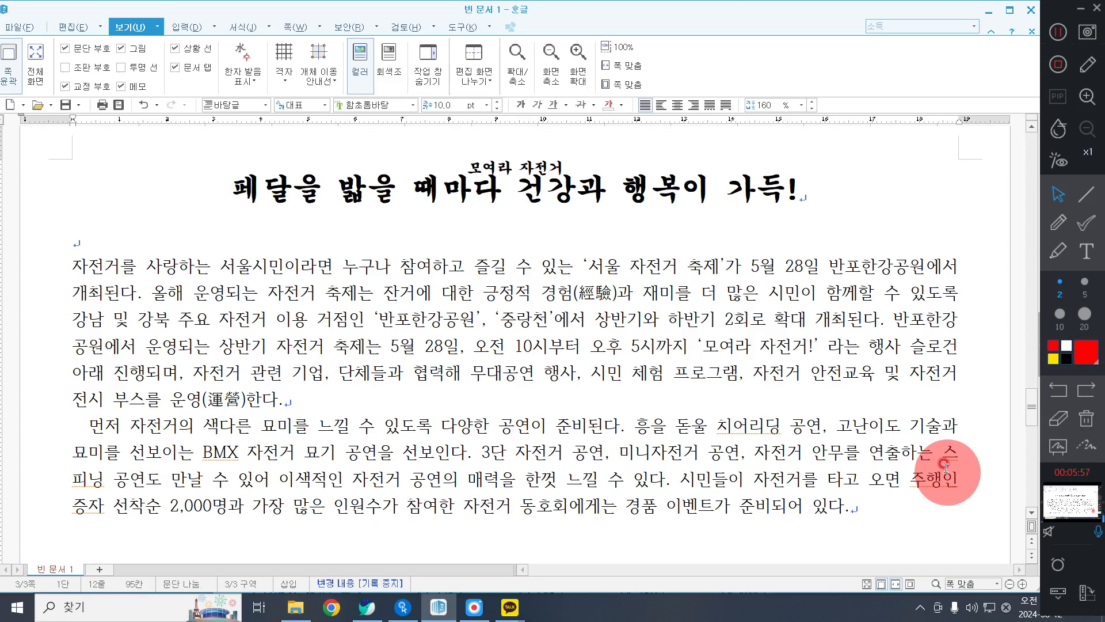
left_click(937, 476)
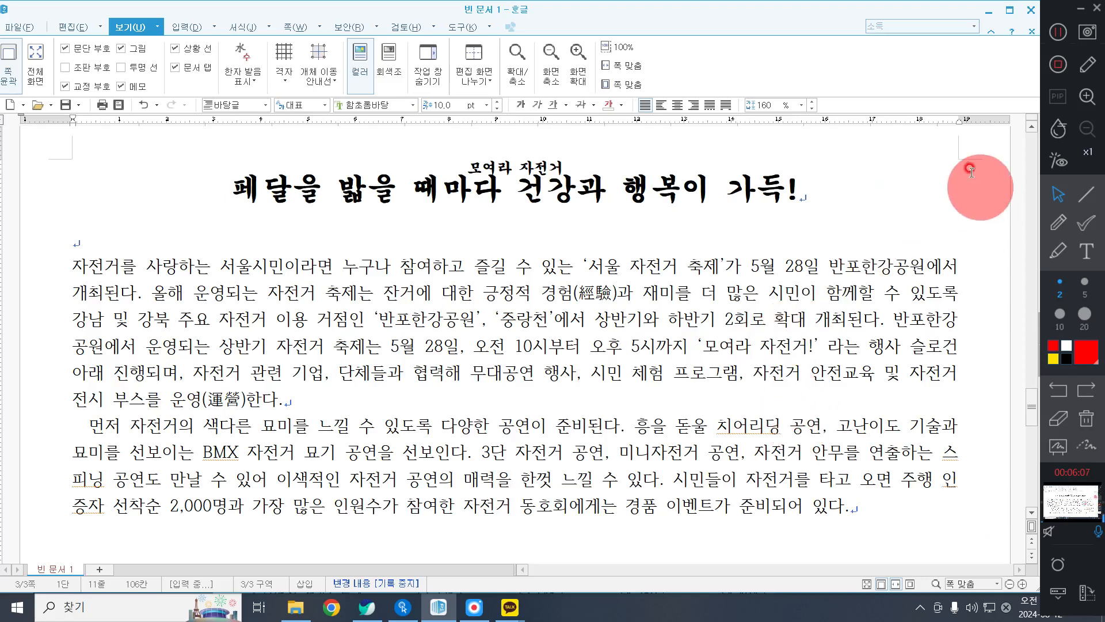
Add a header (머리말) at the top of both odd and even pages (양 쪽) with the 모양 없음 style.
left_click(1058, 31)
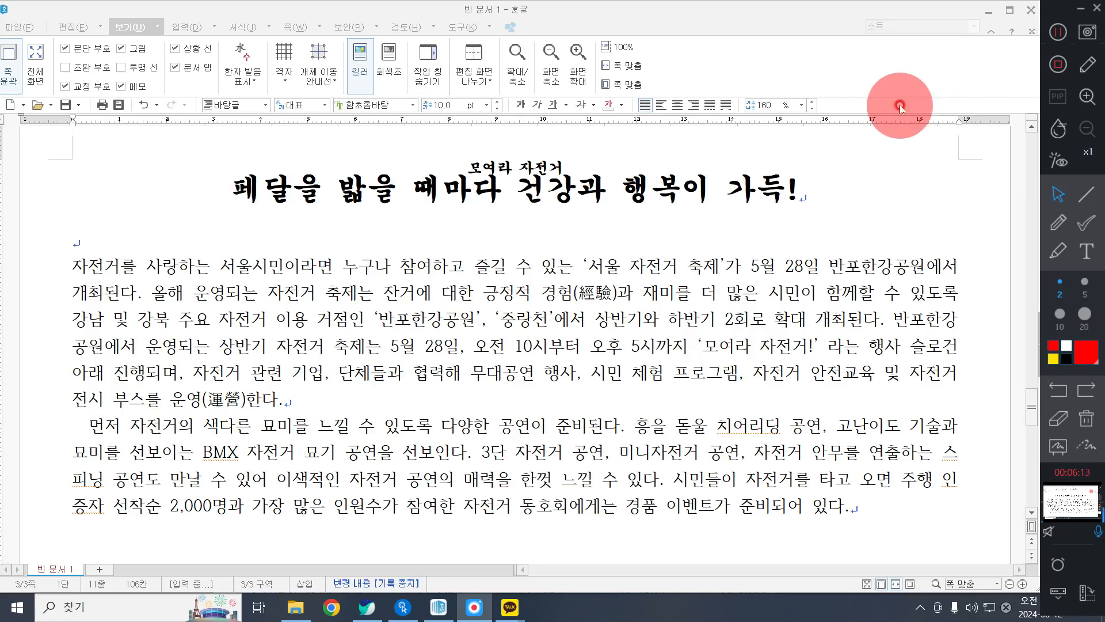
scroll(858, 161, "up", 3)
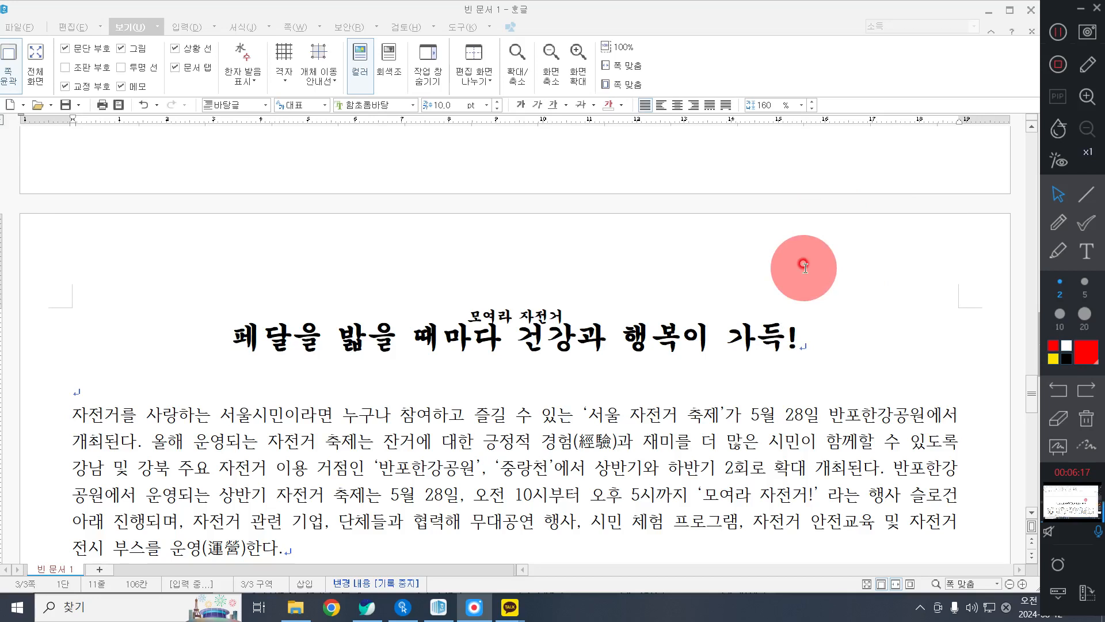
left_click(182, 30)
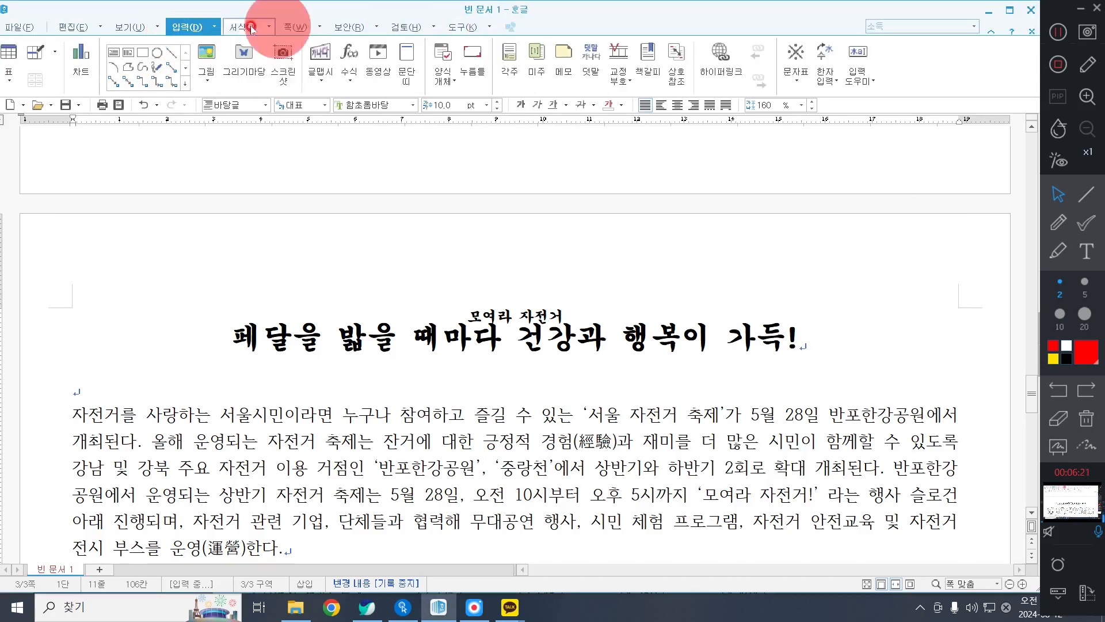
left_click(294, 26)
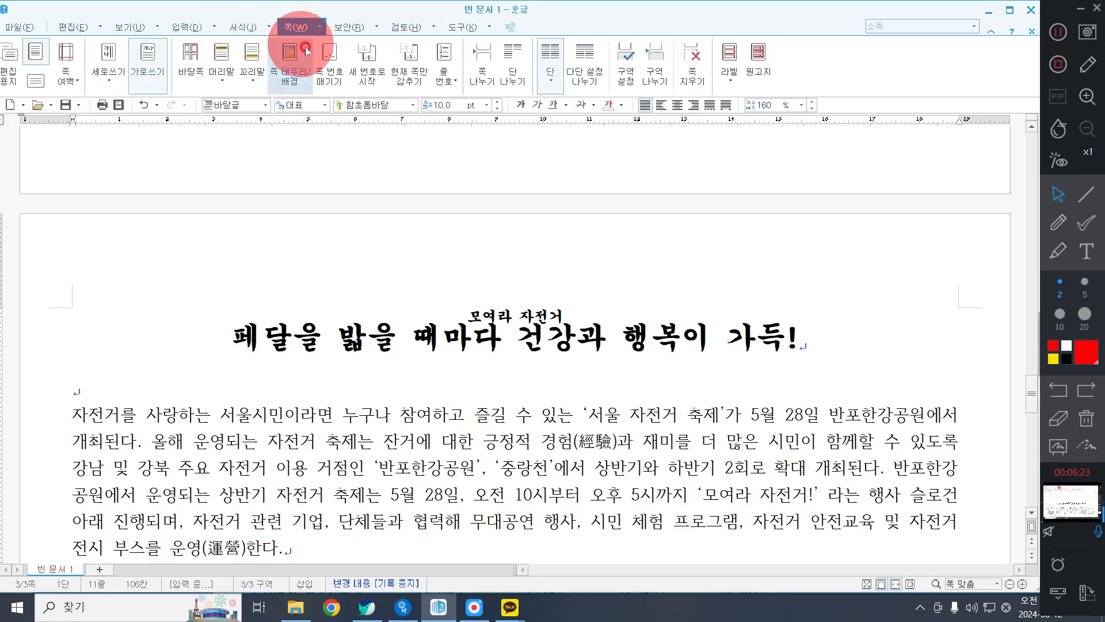
left_click(222, 70)
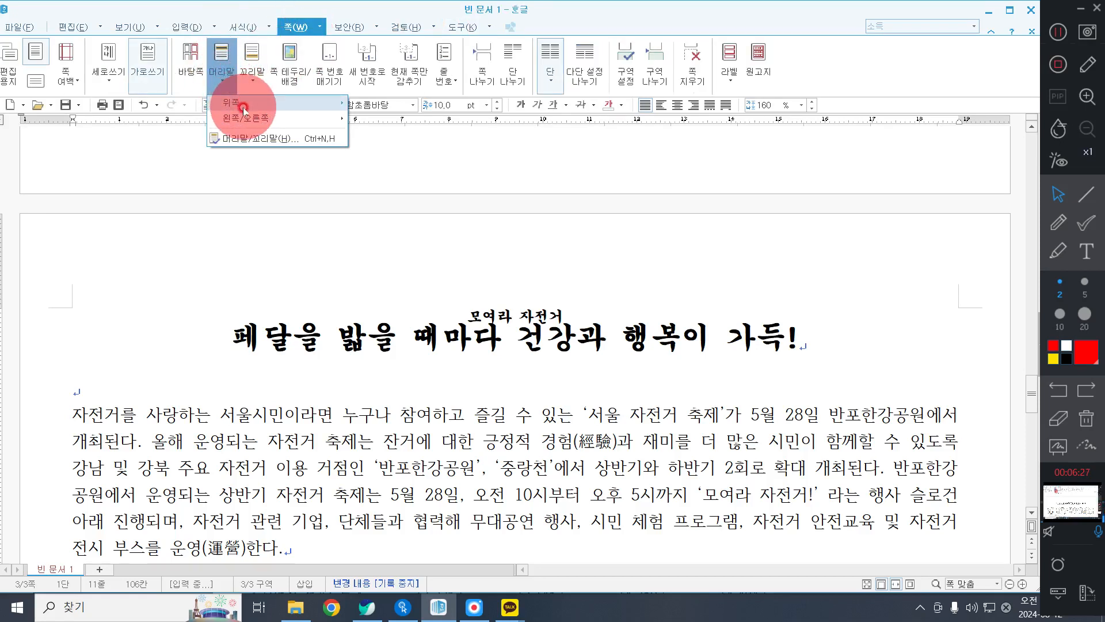
mouse_move(243, 107)
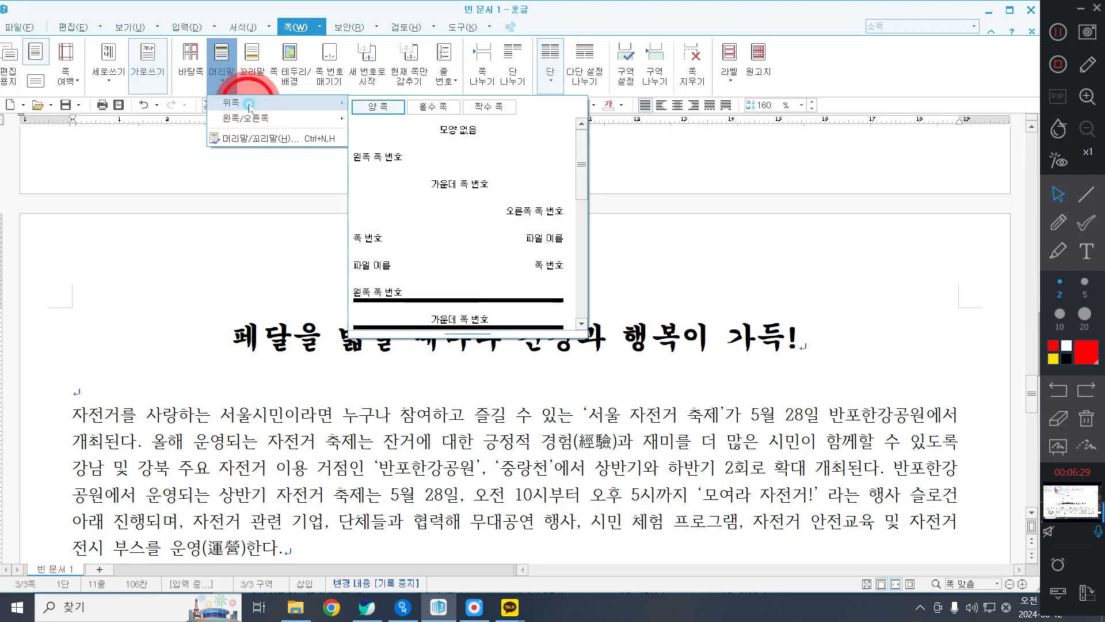
left_click(458, 130)
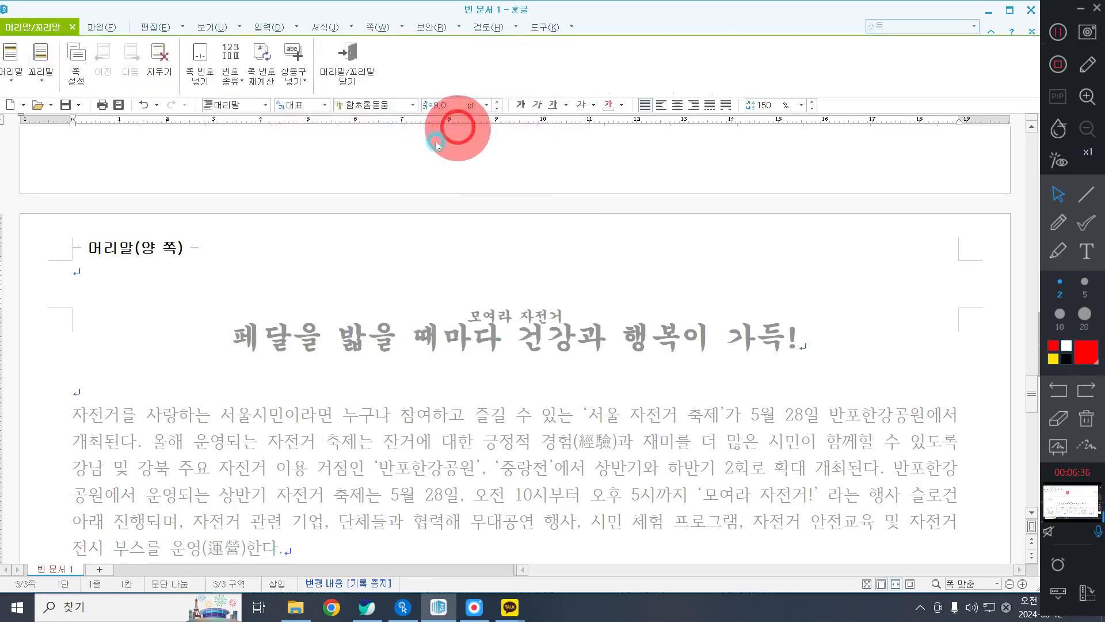
Enter "반포한강공원 달빛광장" as the header text.
left_click(115, 280)
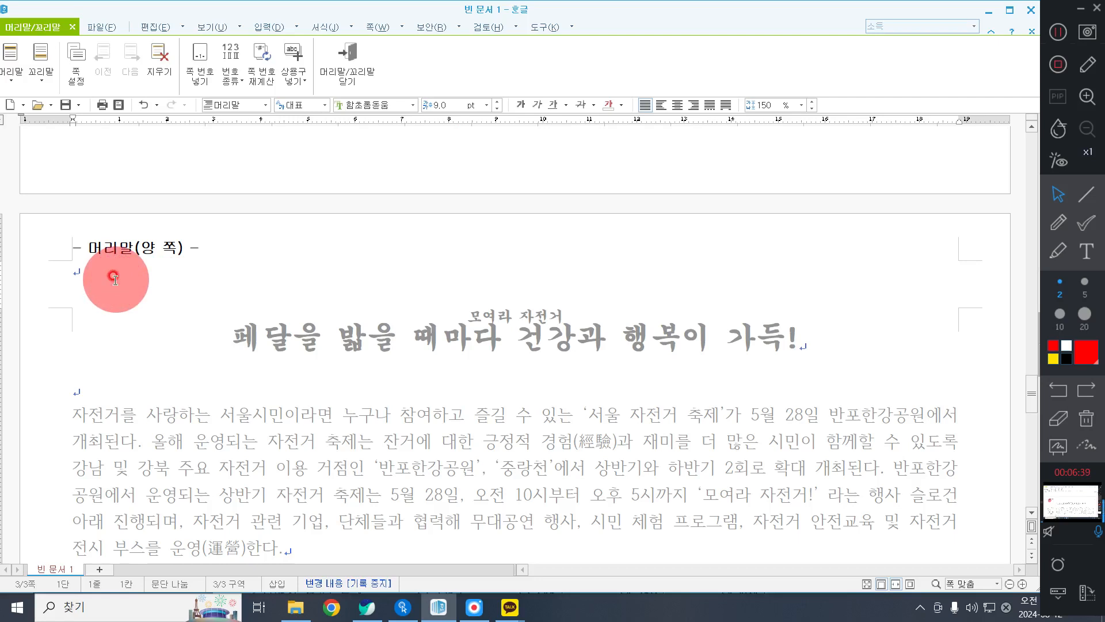
type("반ㅍ")
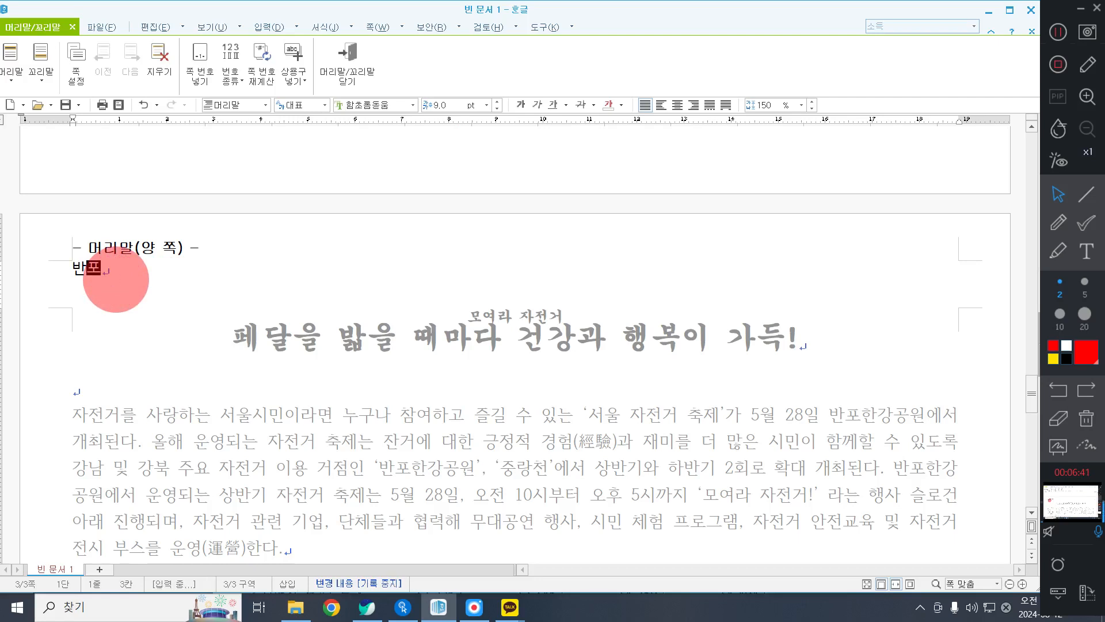
key("BackSpace")
key("BackSpace")
key("BackSpace")
type("반ㅍ")
type("한강공원 ㄷ")
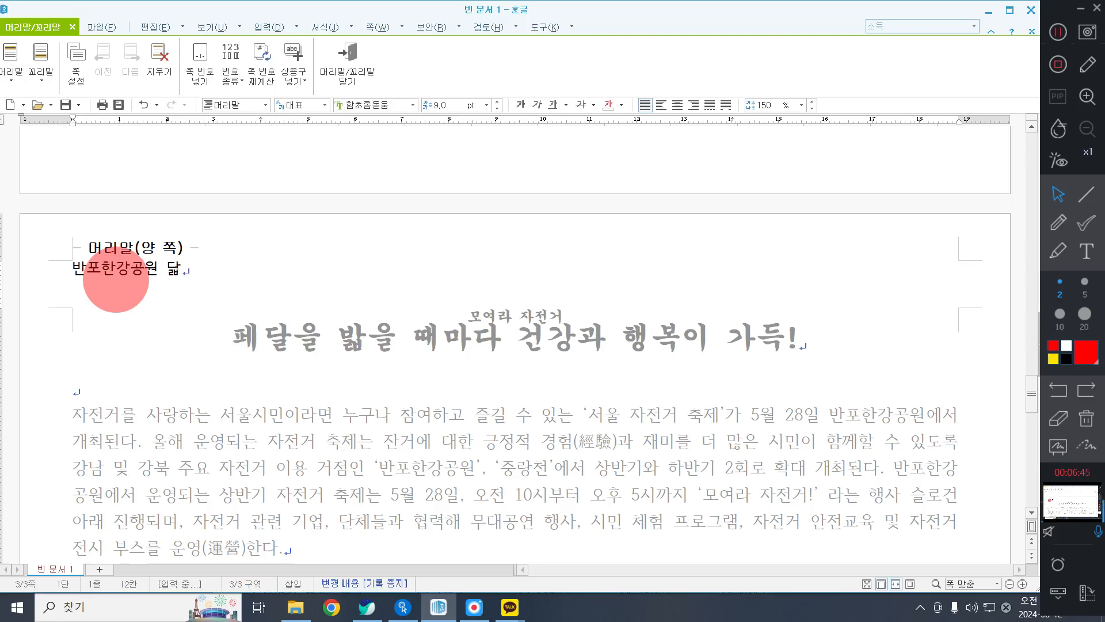
type("빛광장")
Format the header text as 돋움, 10 pt and right-aligned, and leave header editing.
left_click_drag(86, 271, 375, 271)
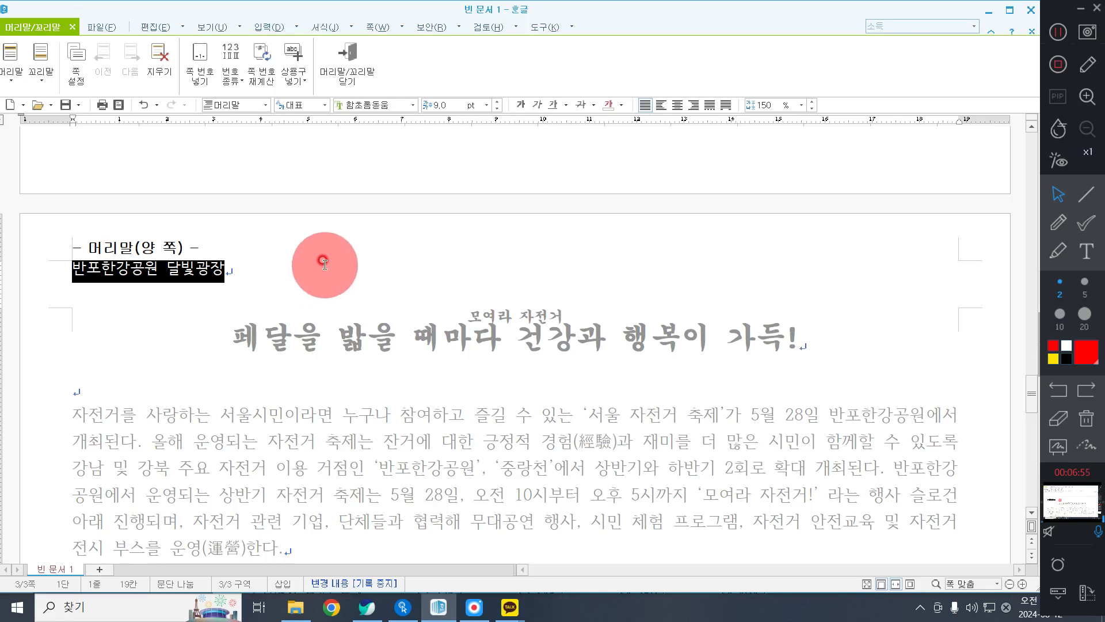
left_click(400, 102)
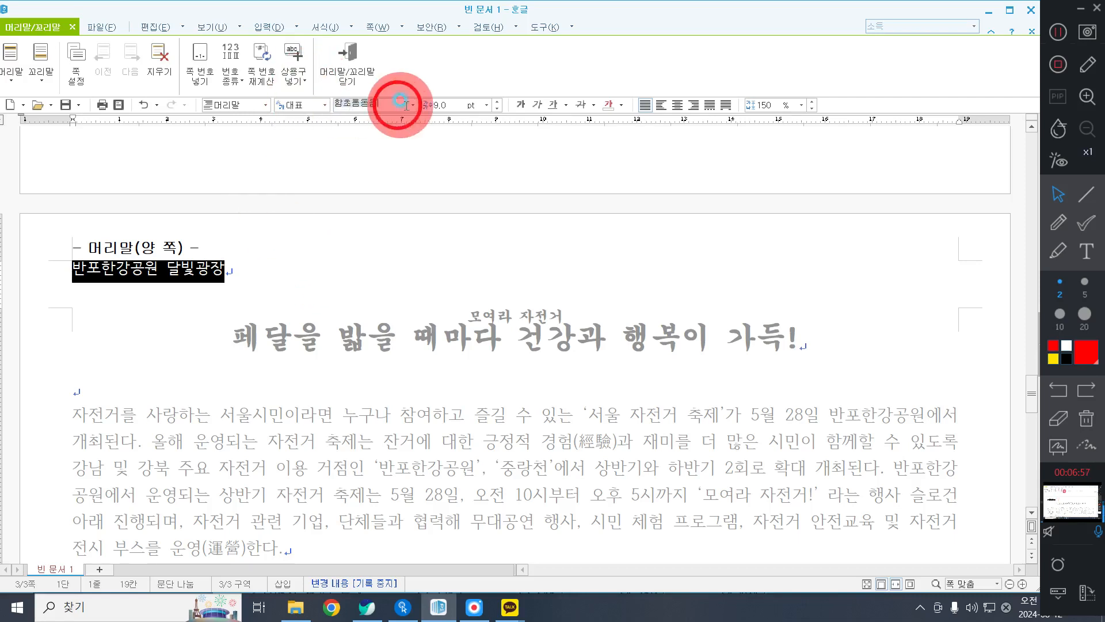
type("돋움")
key("Return")
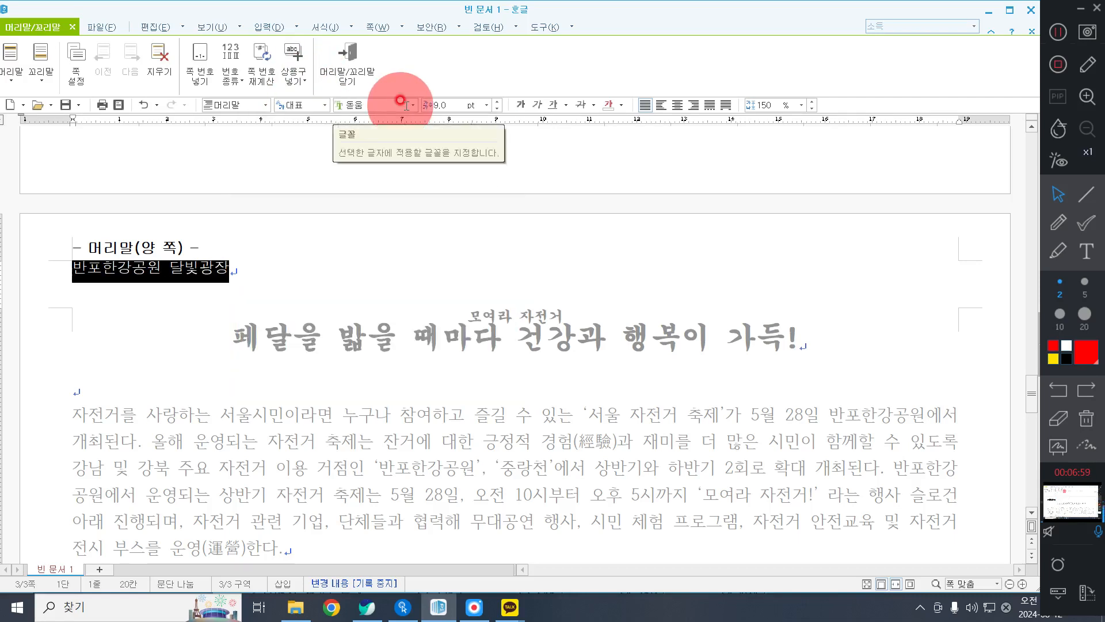
left_click(446, 106)
type("10")
key("Return")
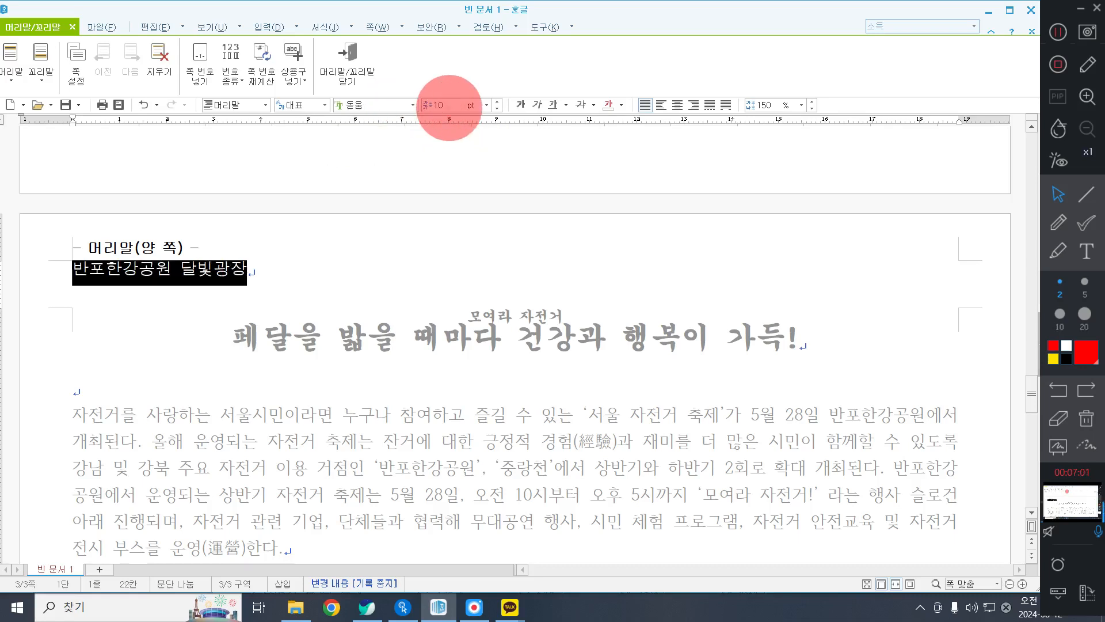
left_click(694, 105)
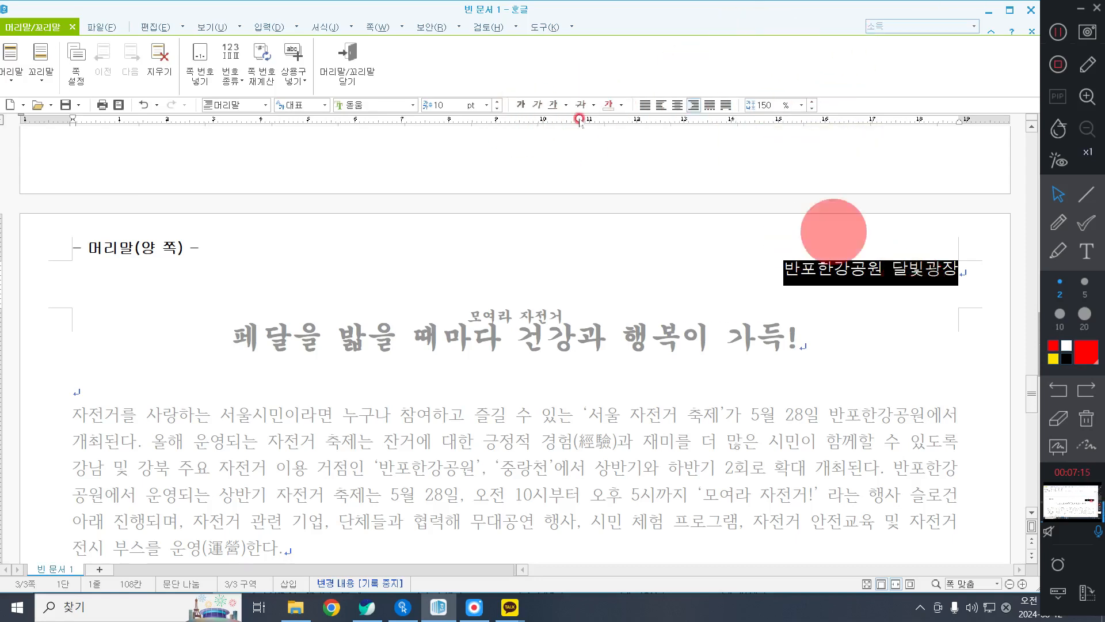
left_click(357, 71)
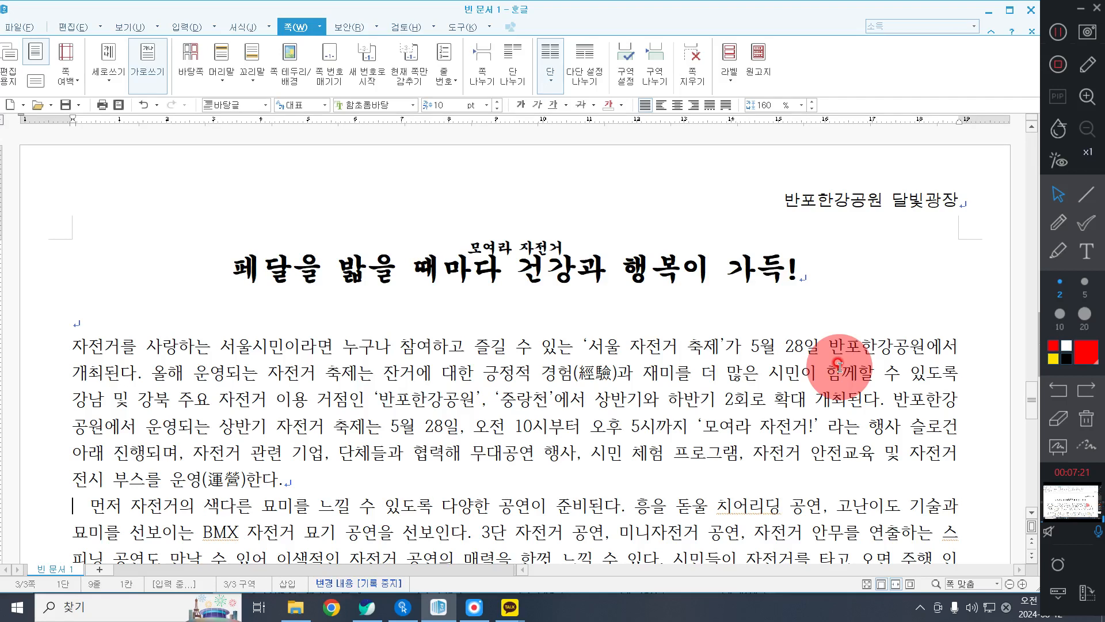
Set up a first-letter decoration for the first body paragraph with the two-line (2줄) shape and the 궁서 font.
left_click(94, 347)
left_click(149, 385)
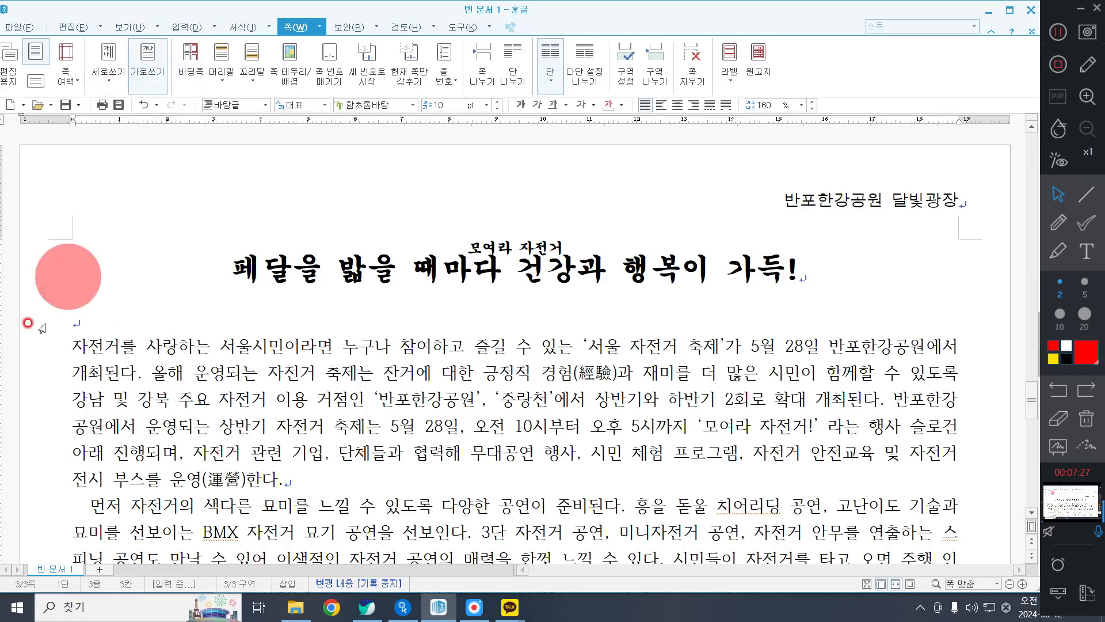
left_click(173, 26)
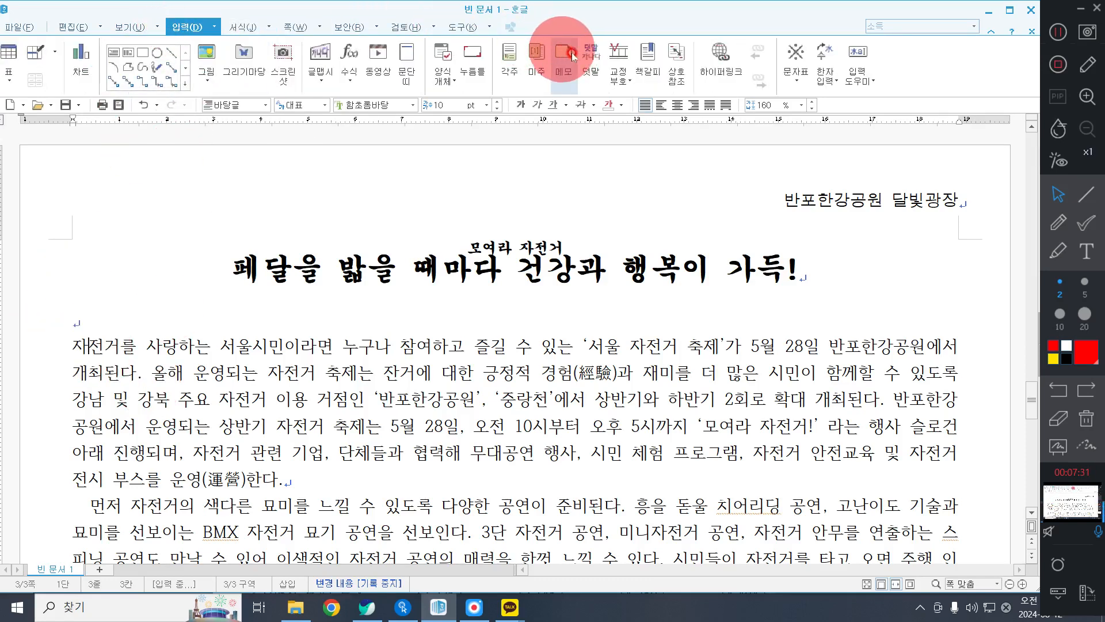
left_click(243, 27)
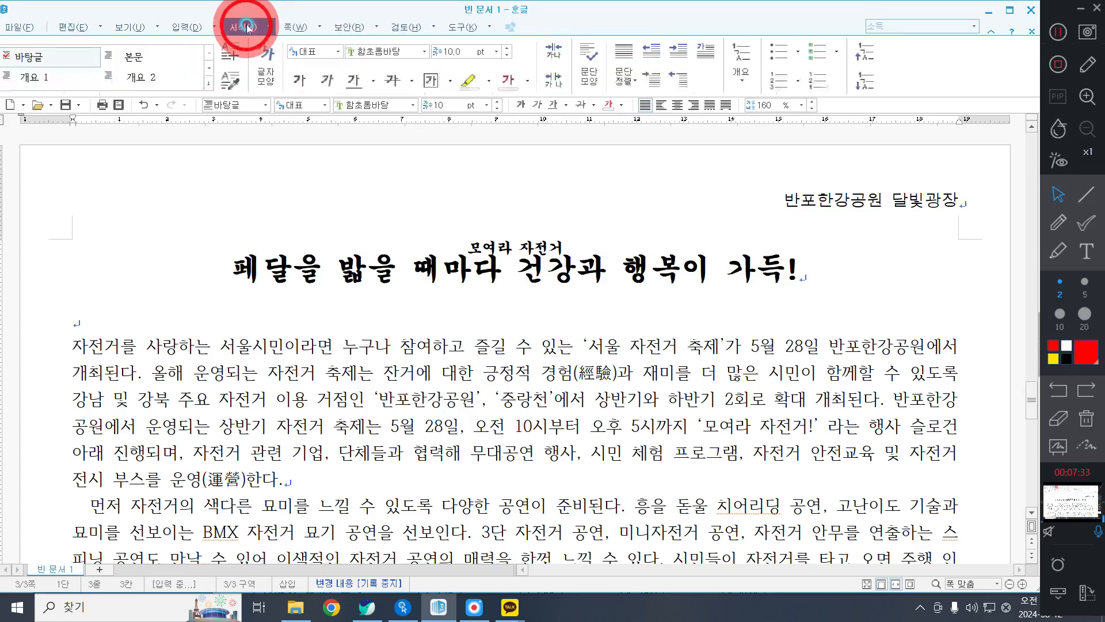
left_click(698, 53)
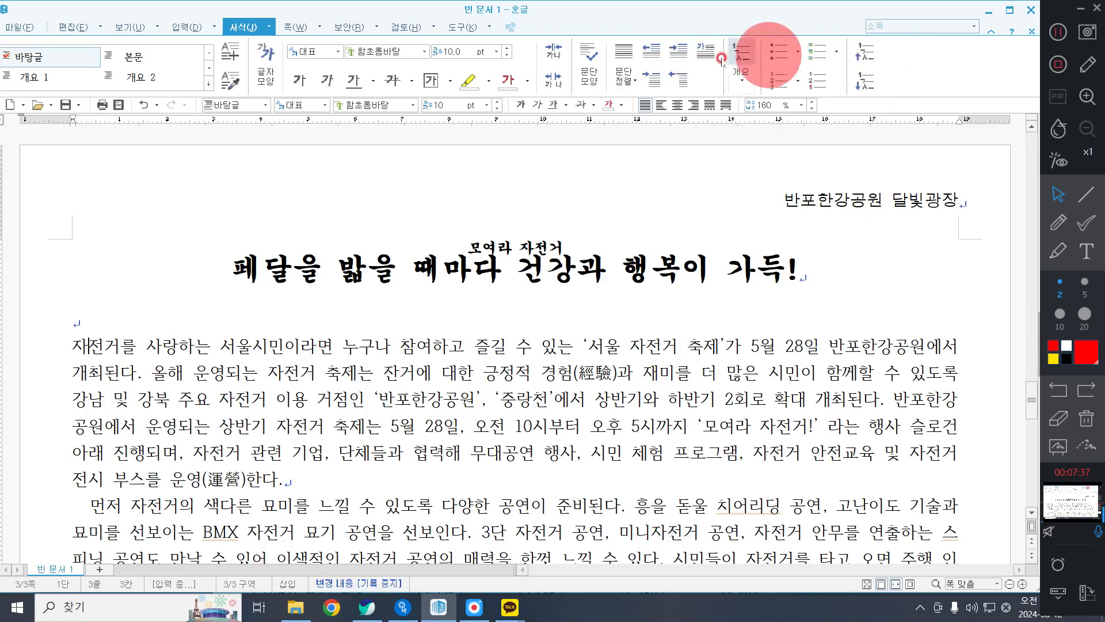
left_click(704, 47)
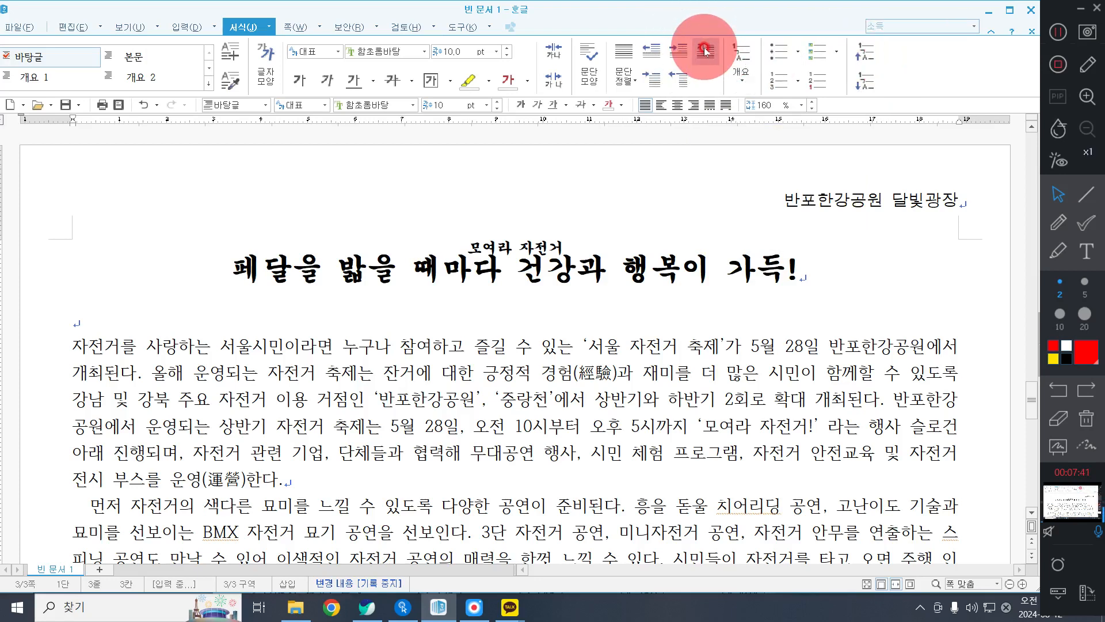
left_click(704, 49)
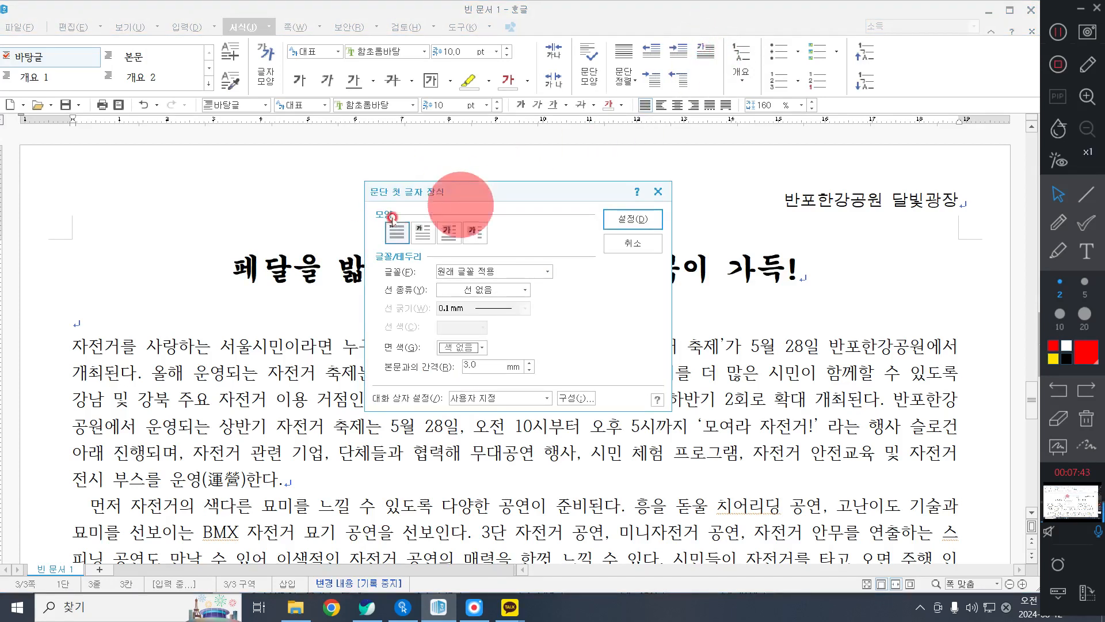
left_click(425, 235)
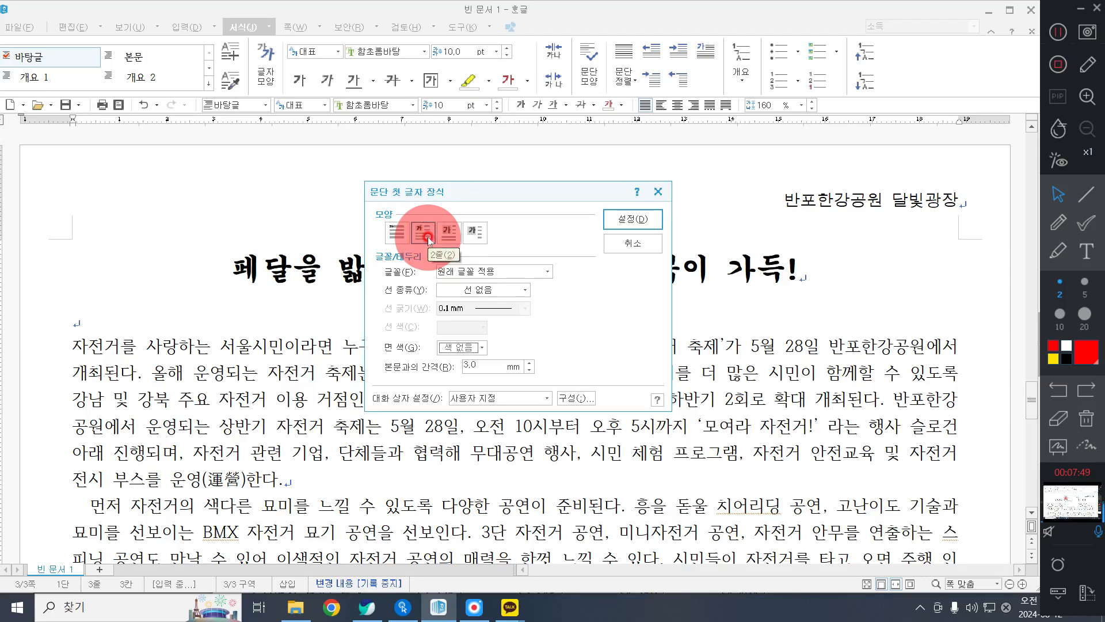
left_click(512, 271)
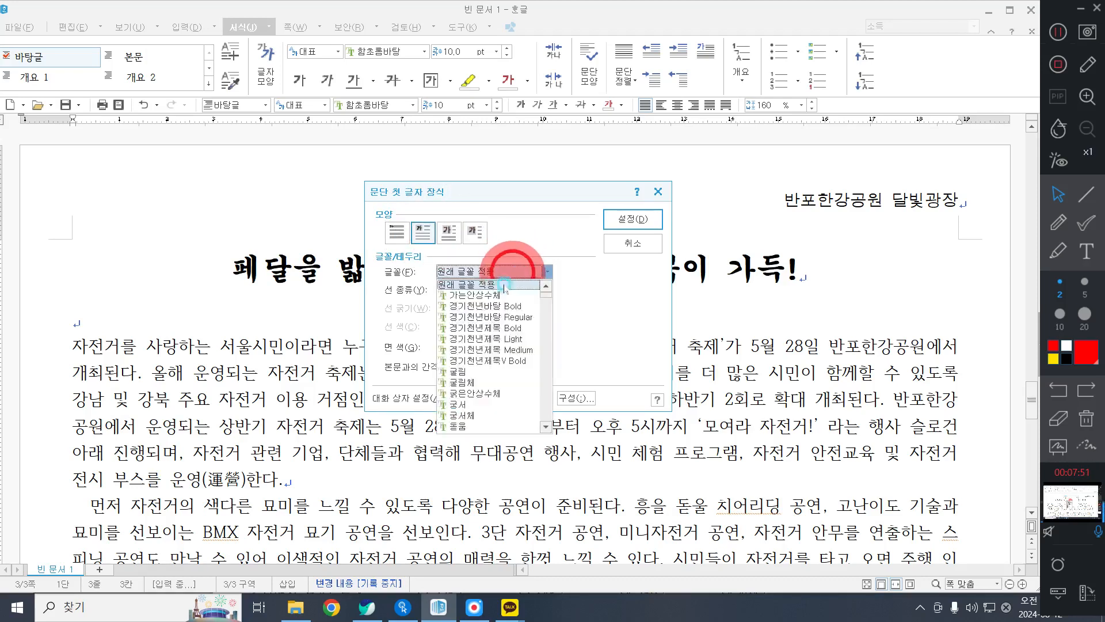
scroll(506, 368, "down", 3)
left_click(476, 377)
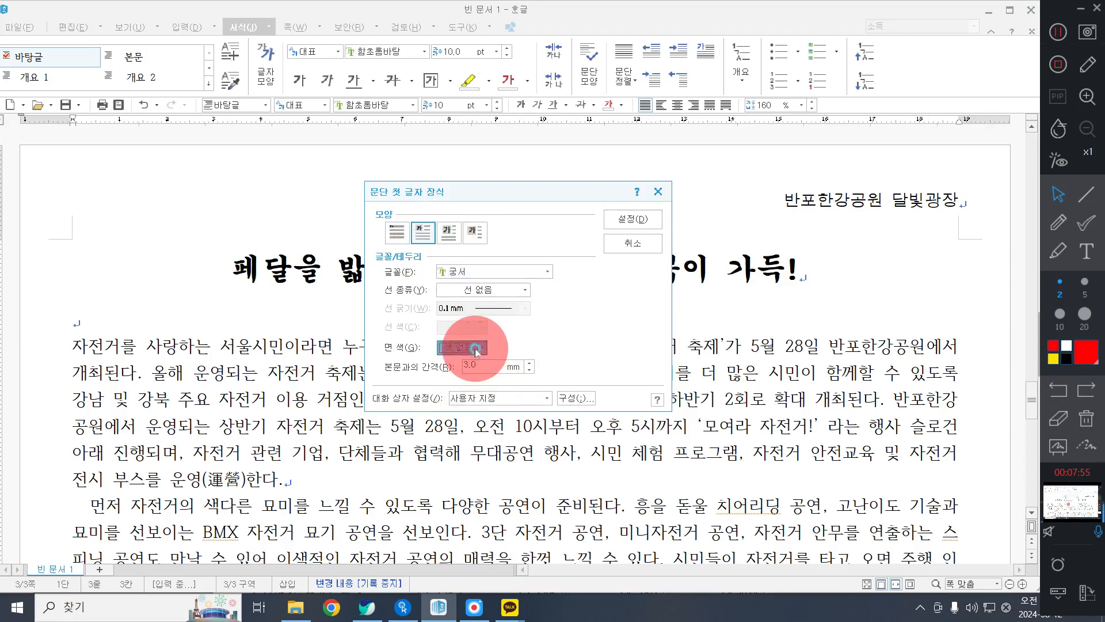
Set the decorated first letter's fill colour to yellow (RGB 255,255,0) and apply the decoration.
left_click(474, 347)
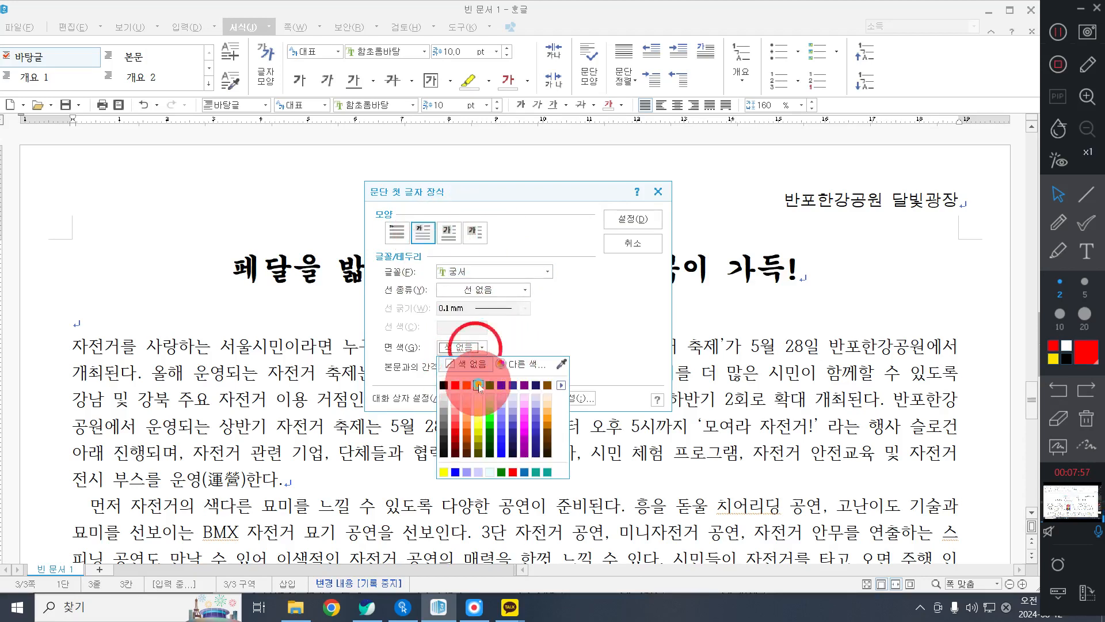
left_click(478, 384)
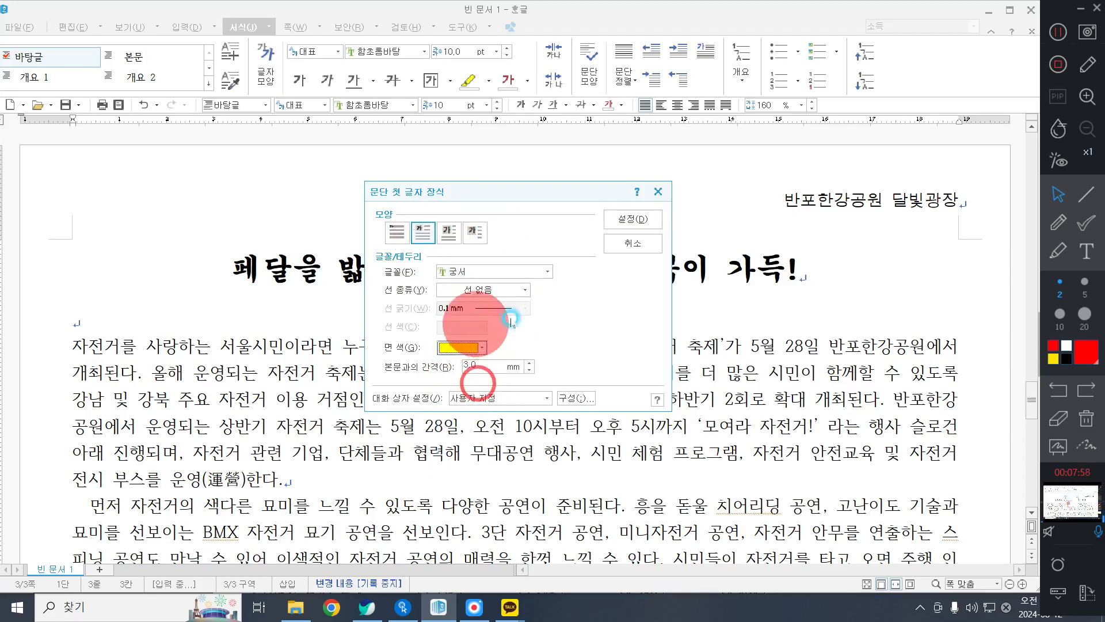
left_click(458, 349)
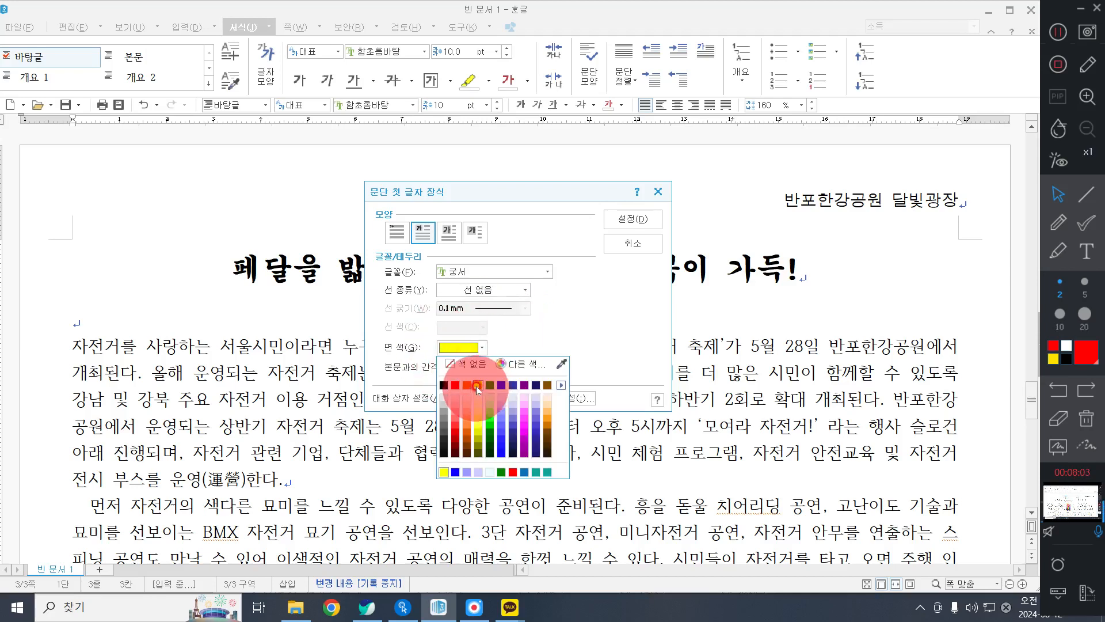
left_click(475, 385)
left_click(461, 347)
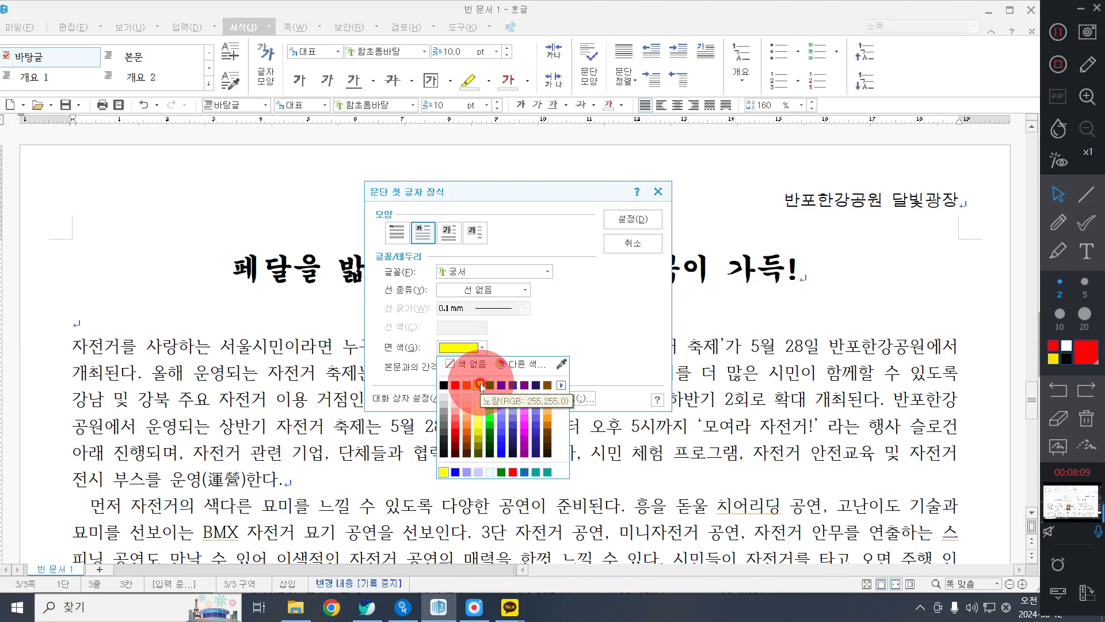
left_click(481, 387)
left_click(640, 218)
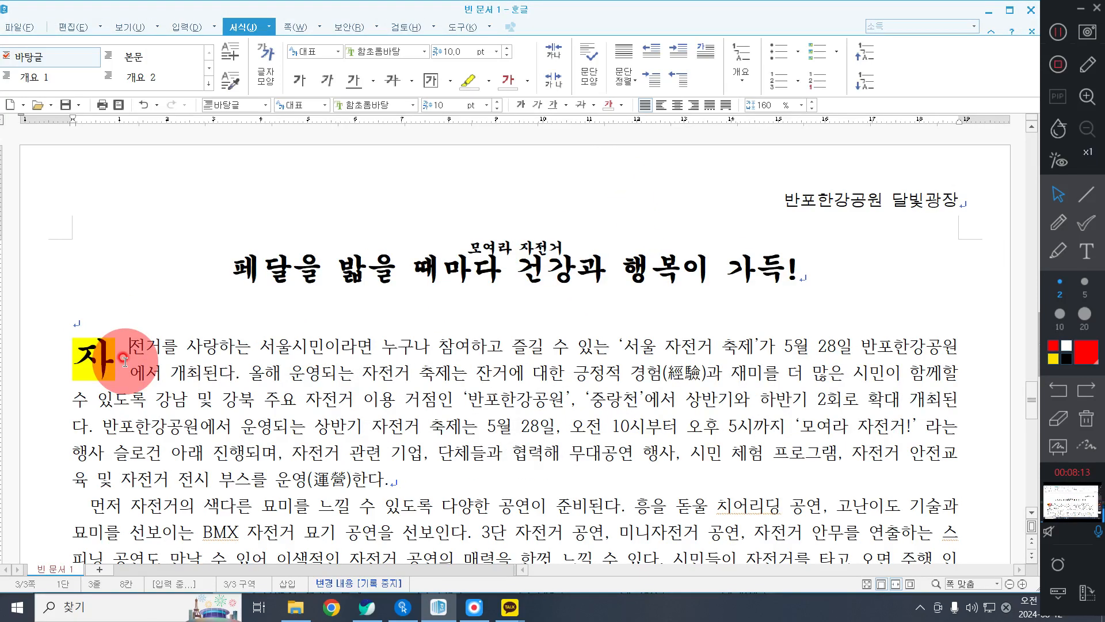
Insert a footnote right after "시민 체험 프로그램" in the first body paragraph.
left_click(834, 454)
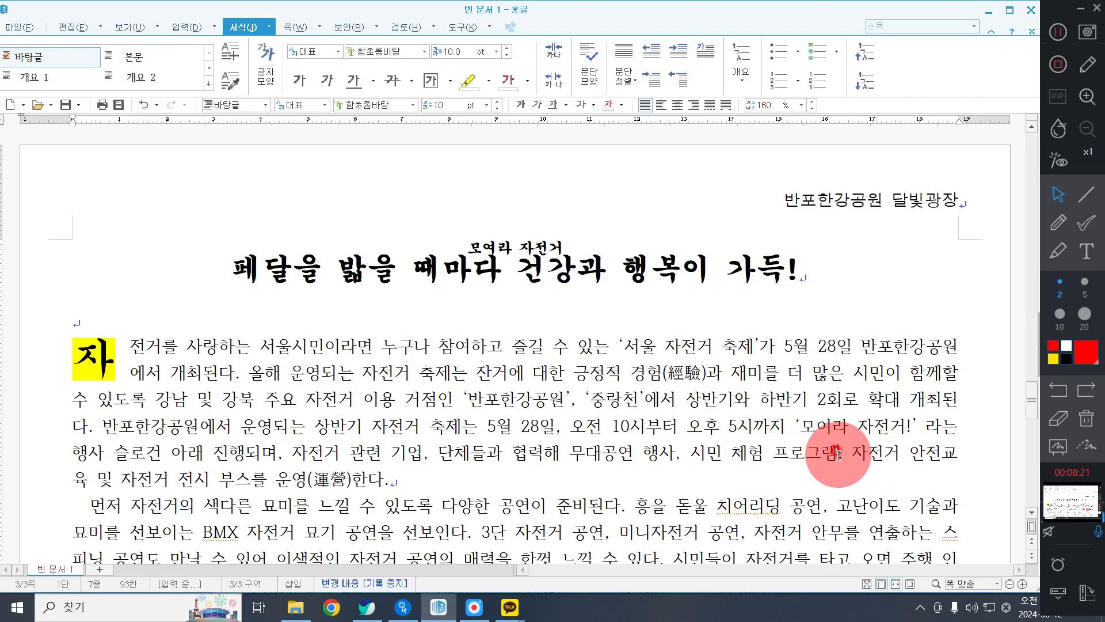
left_click(189, 27)
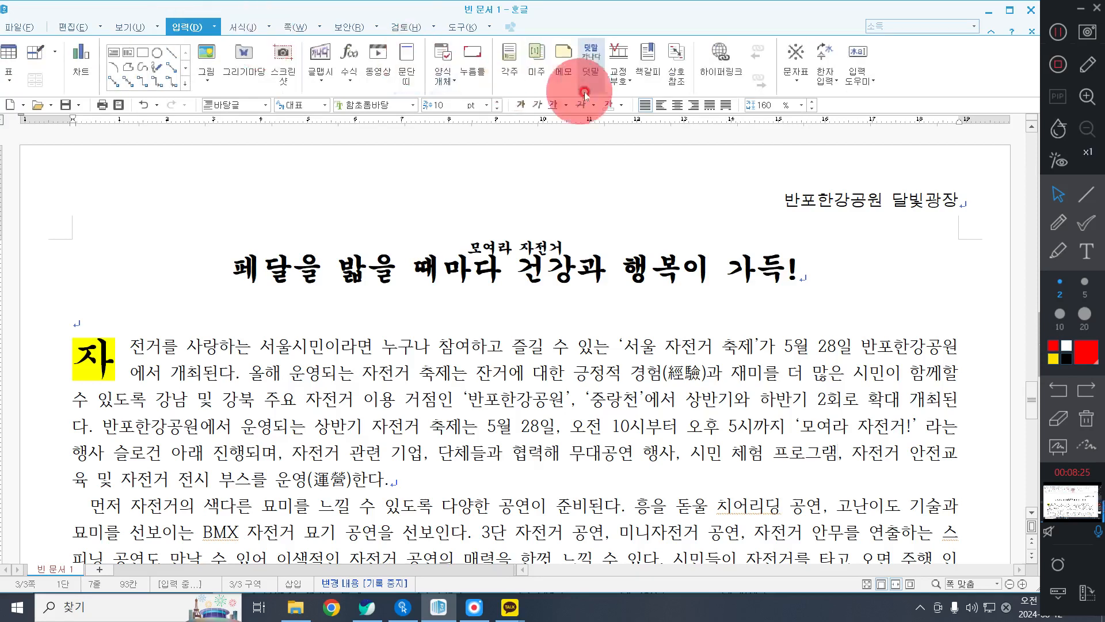
left_click(514, 55)
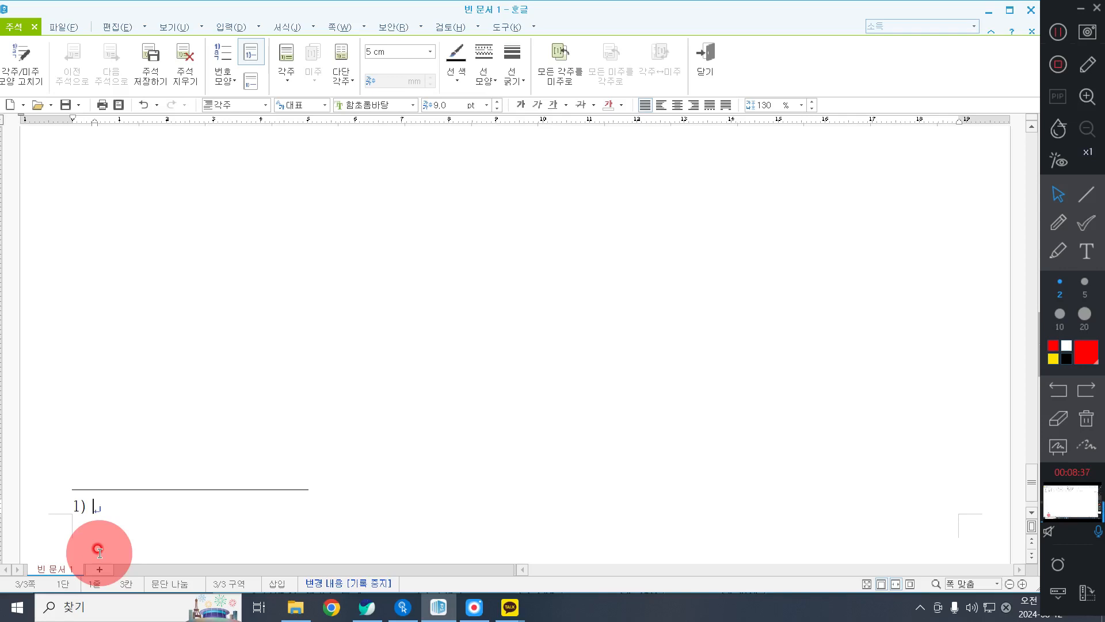
Enter the footnote text "삐에로풍선, 자전거 발전기 체험존, 자전거 안전교육 및 인증제, 수리 정비 공방 교실".
type("삐에로")
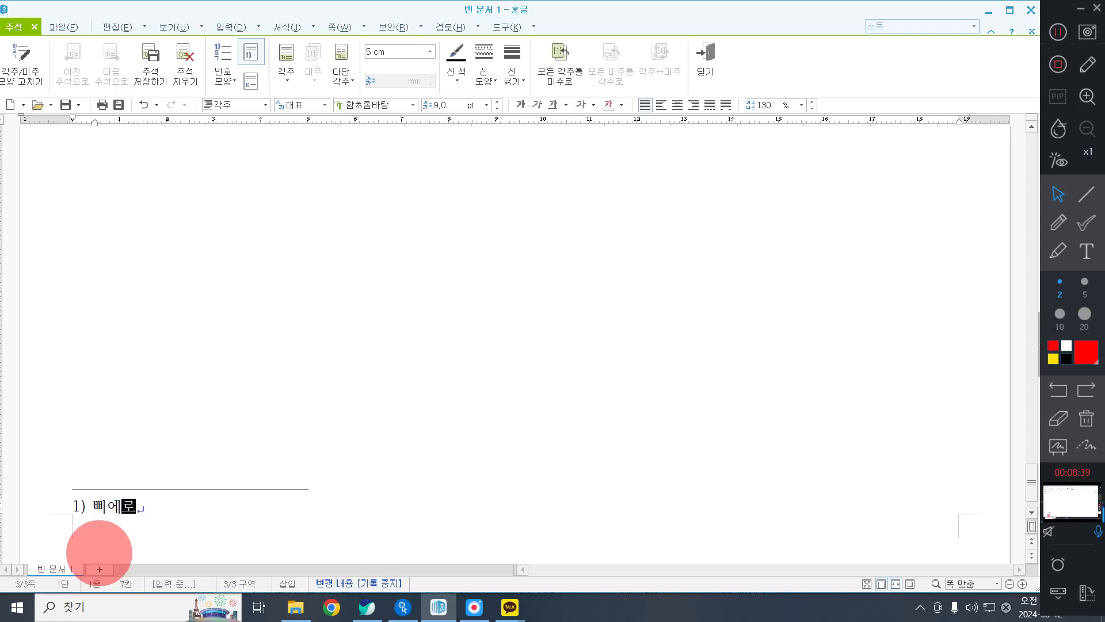
type("퐁선, 자전거 발")
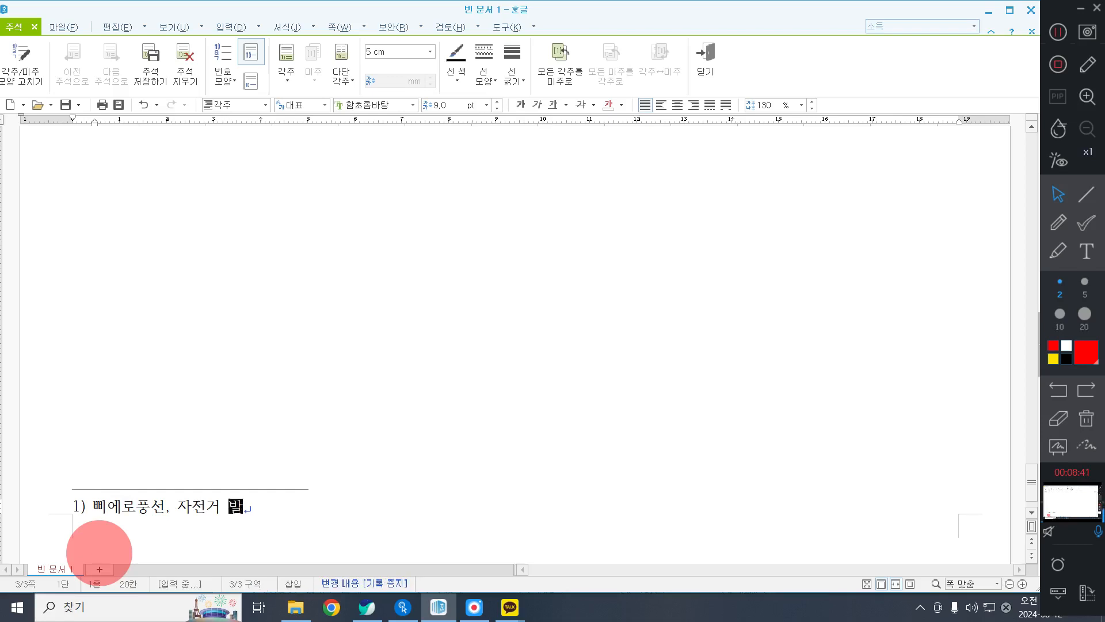
type("전ㄱ 체허")
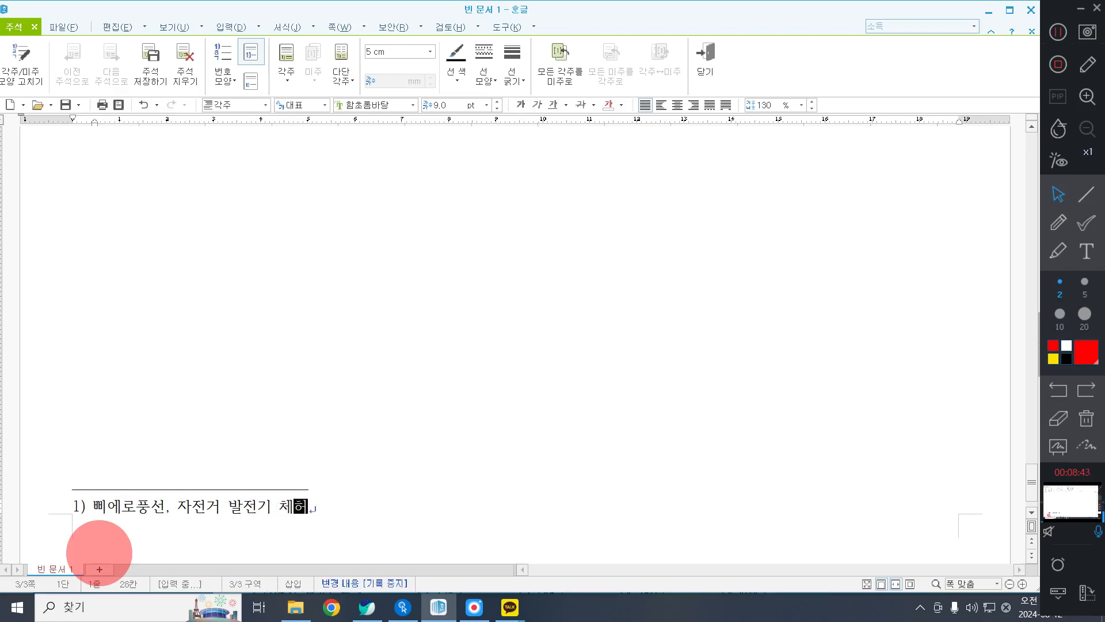
type("ㅁ")
type("존,")
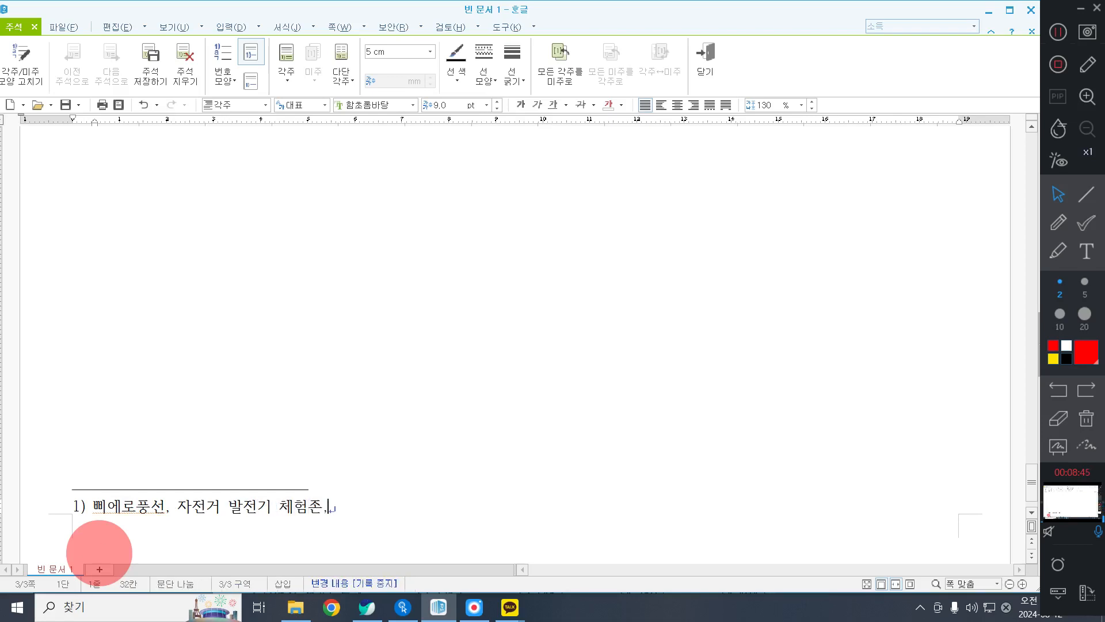
type(" 자전거 안")
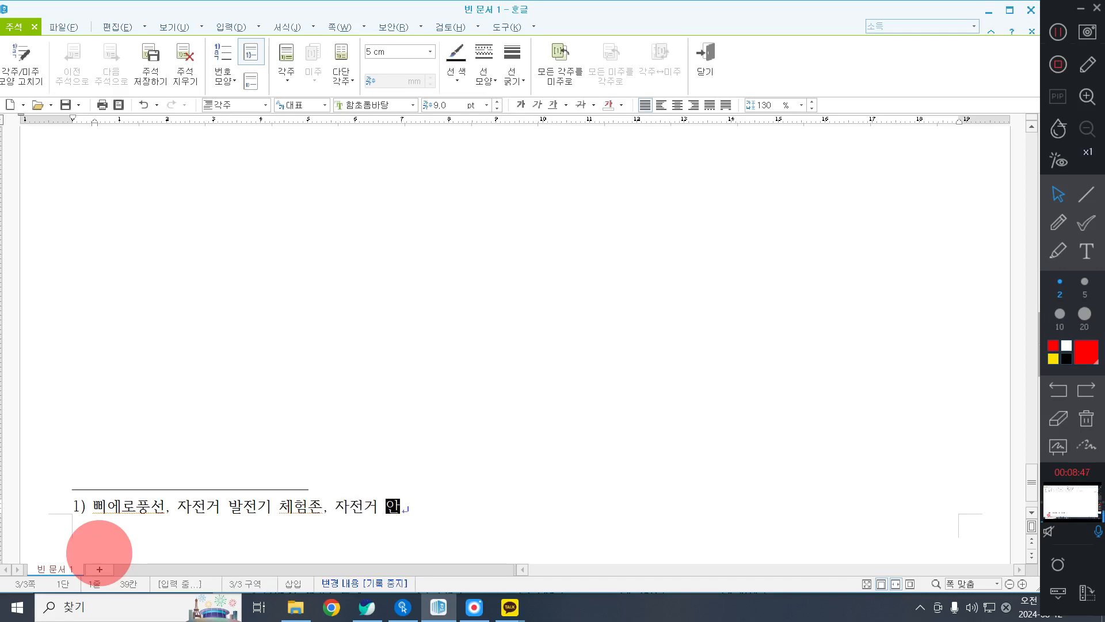
type("전교육 및 인증")
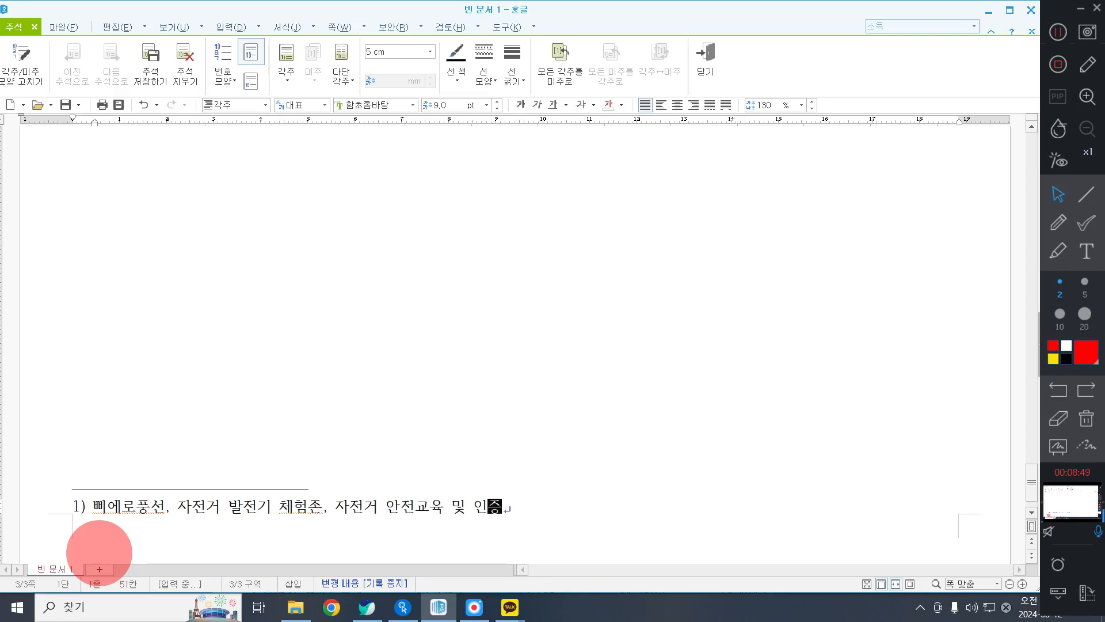
type("제, 수리 정비 공방 ㄱ")
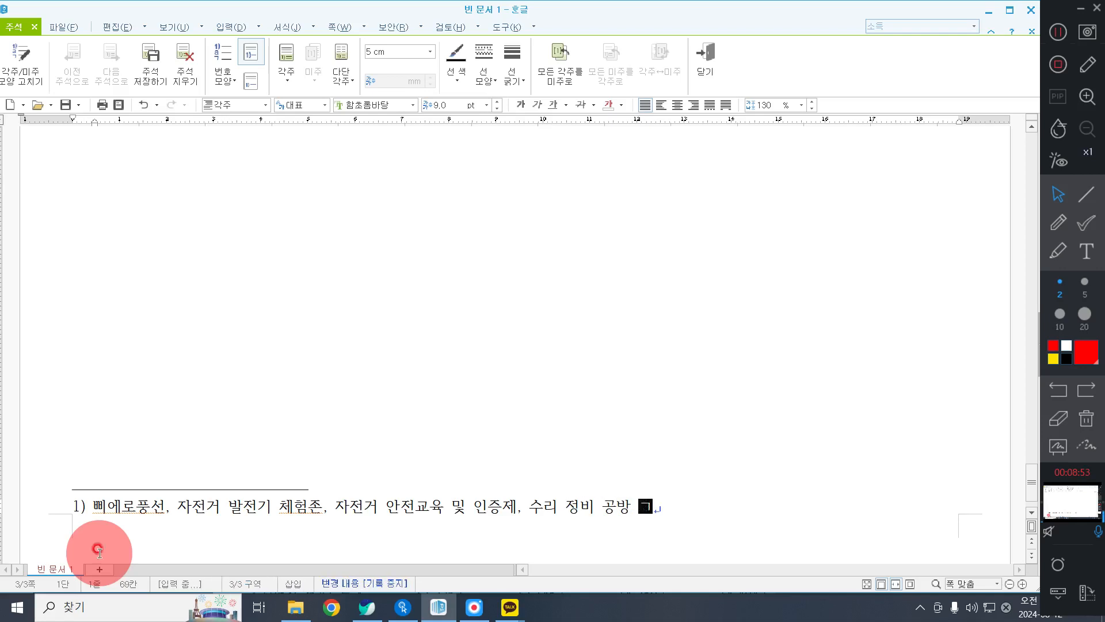
type("교시")
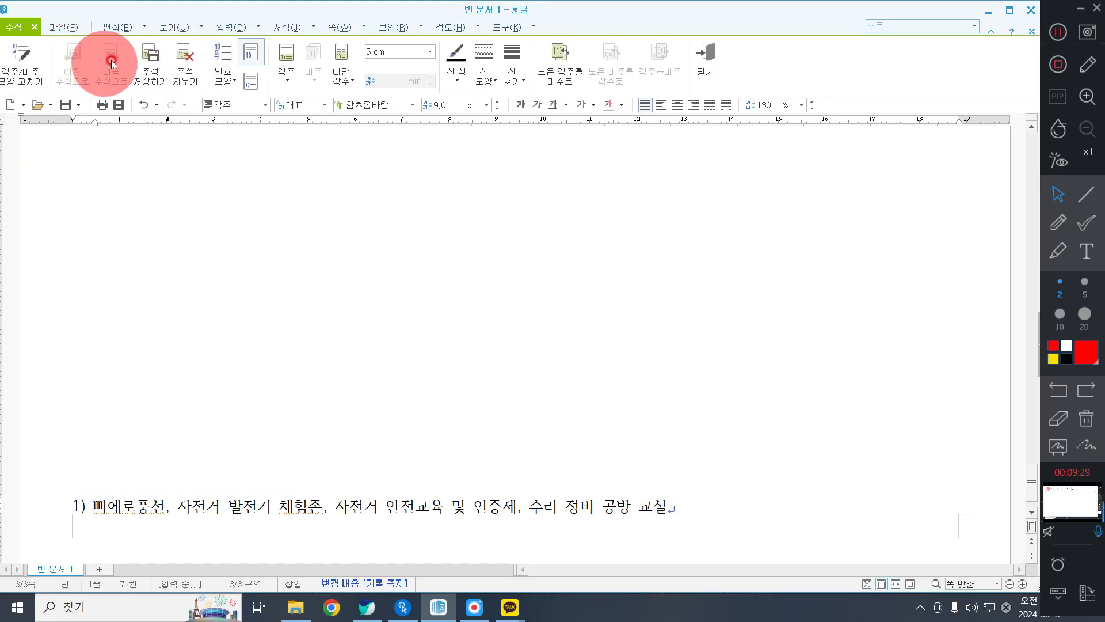
Change the footnote number format to Ⓐ,Ⓑ,Ⓒ and leave footnote editing.
left_click(211, 73)
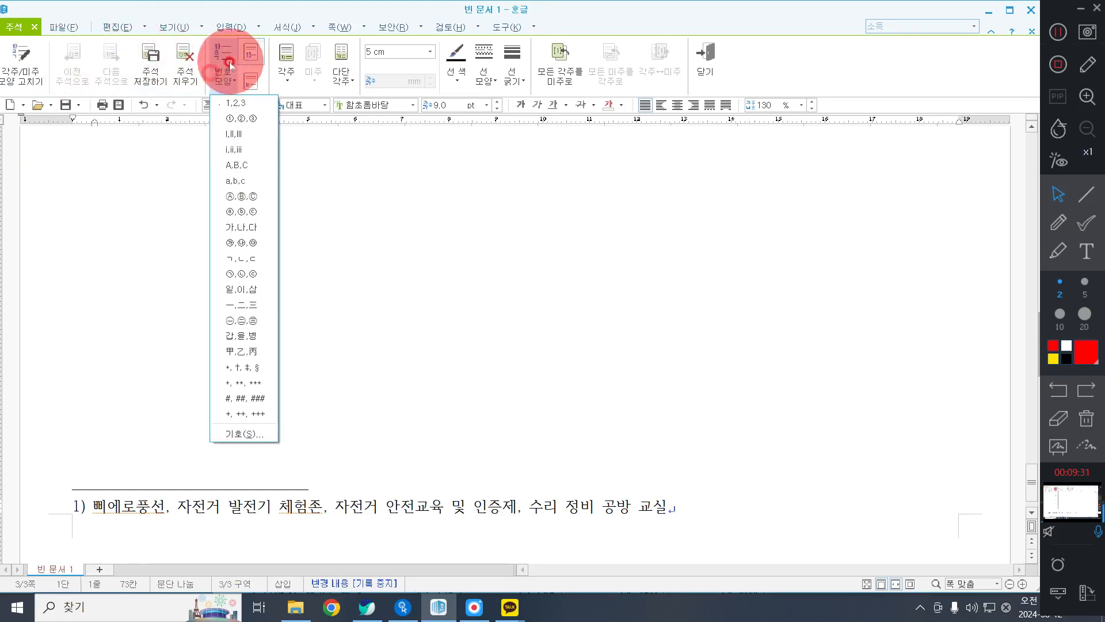
left_click(242, 196)
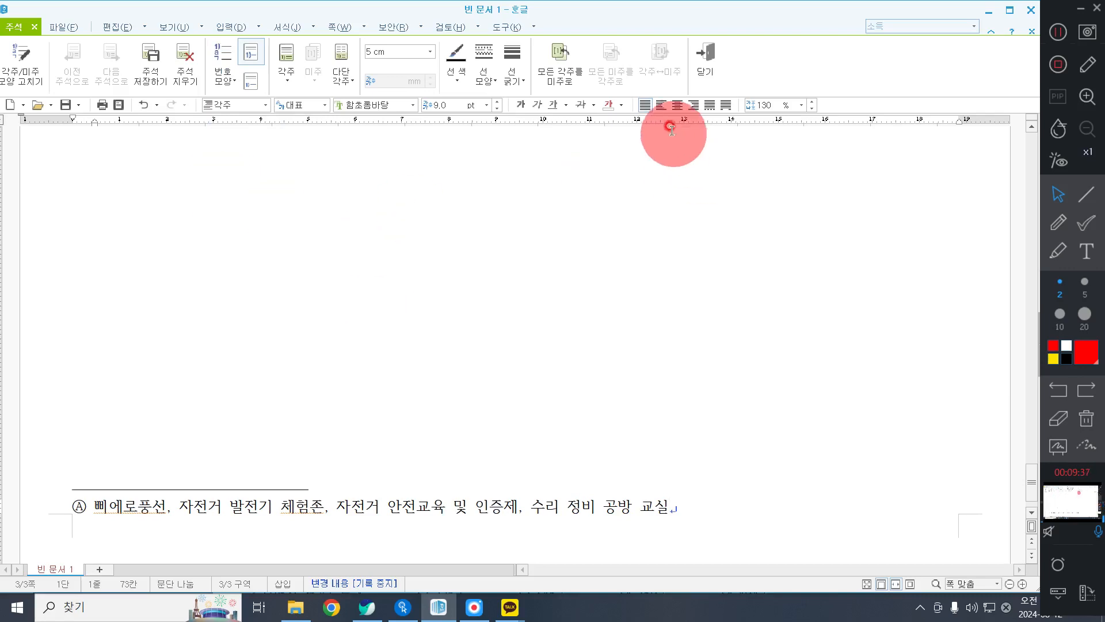
left_click(699, 54)
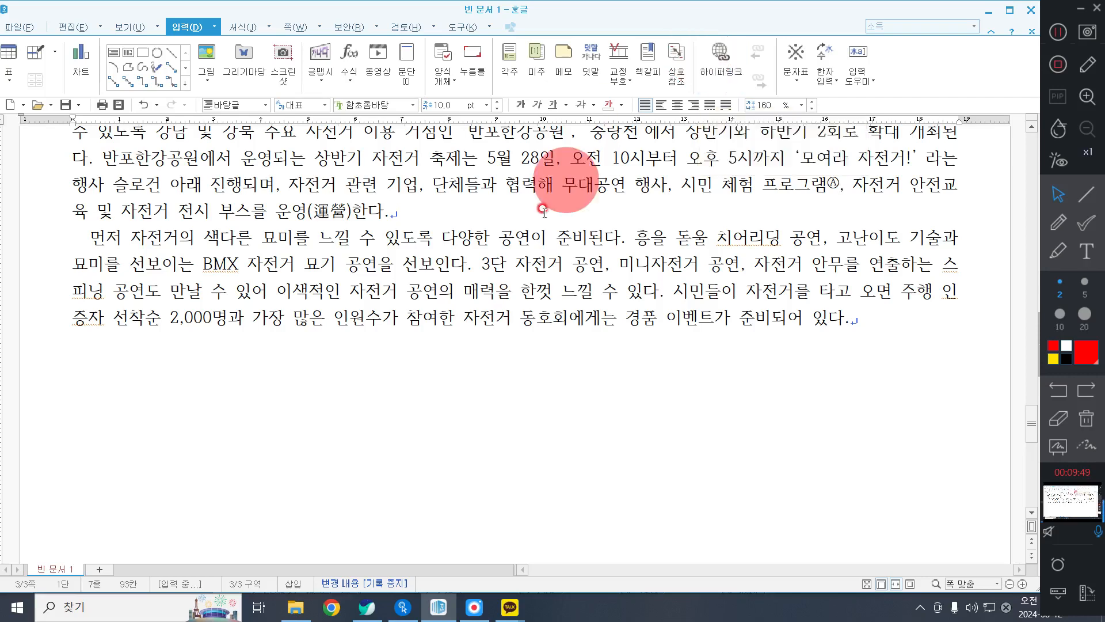
Start inserting a picture, browse the document library to the ITQ folder's Picture subfolder, and select 그림5.jpg.
scroll(500, 278, "up", 10)
scroll(499, 288, "down", 7)
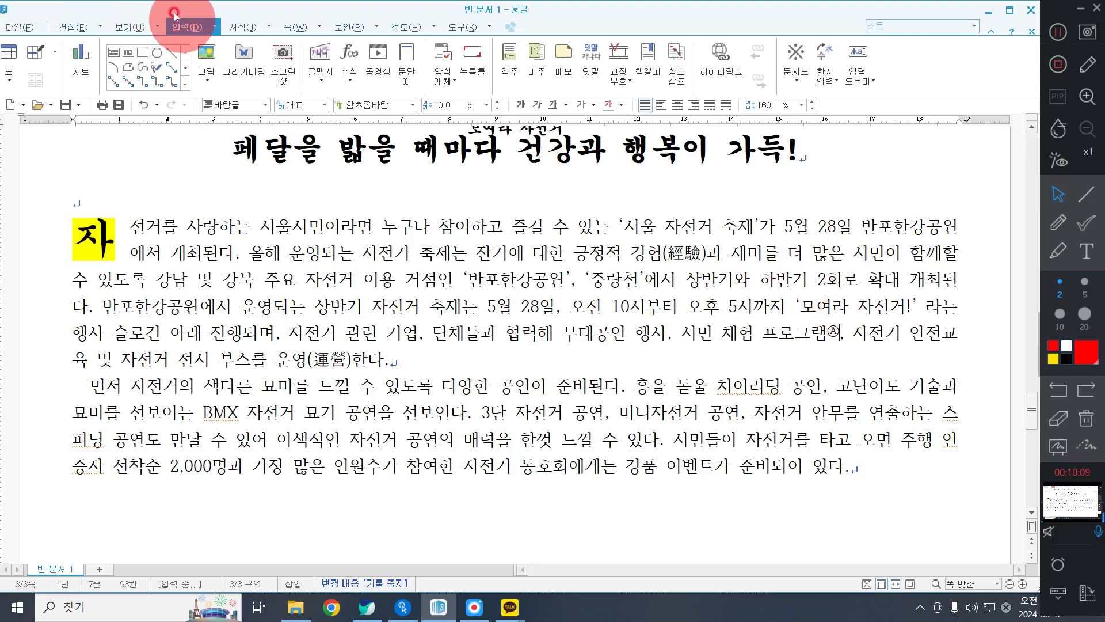
left_click(208, 54)
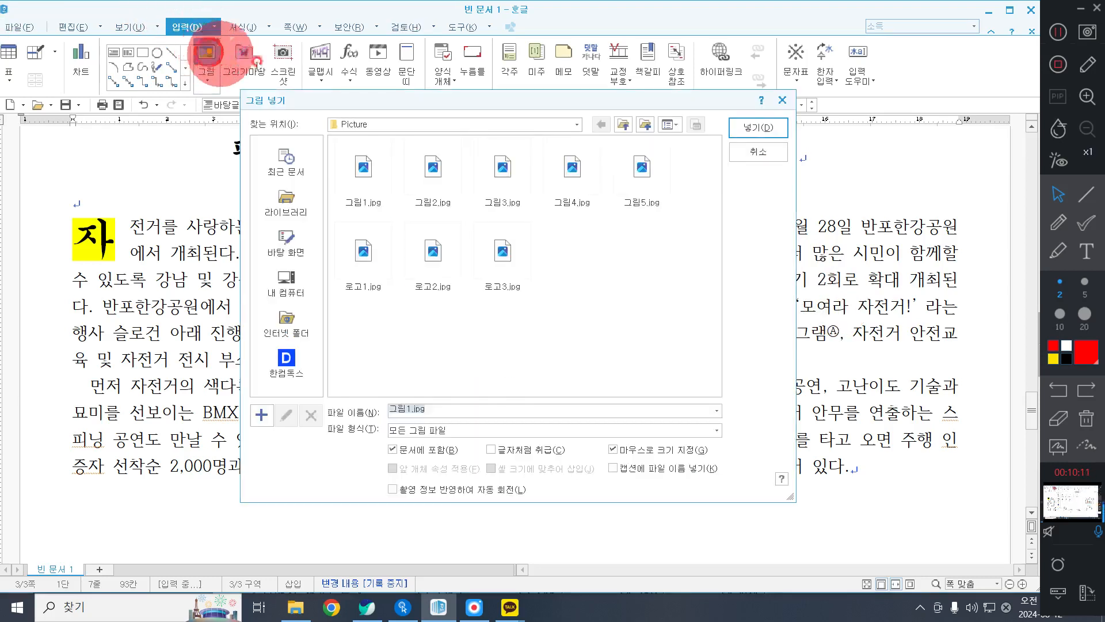
left_click(288, 203)
left_click(347, 184)
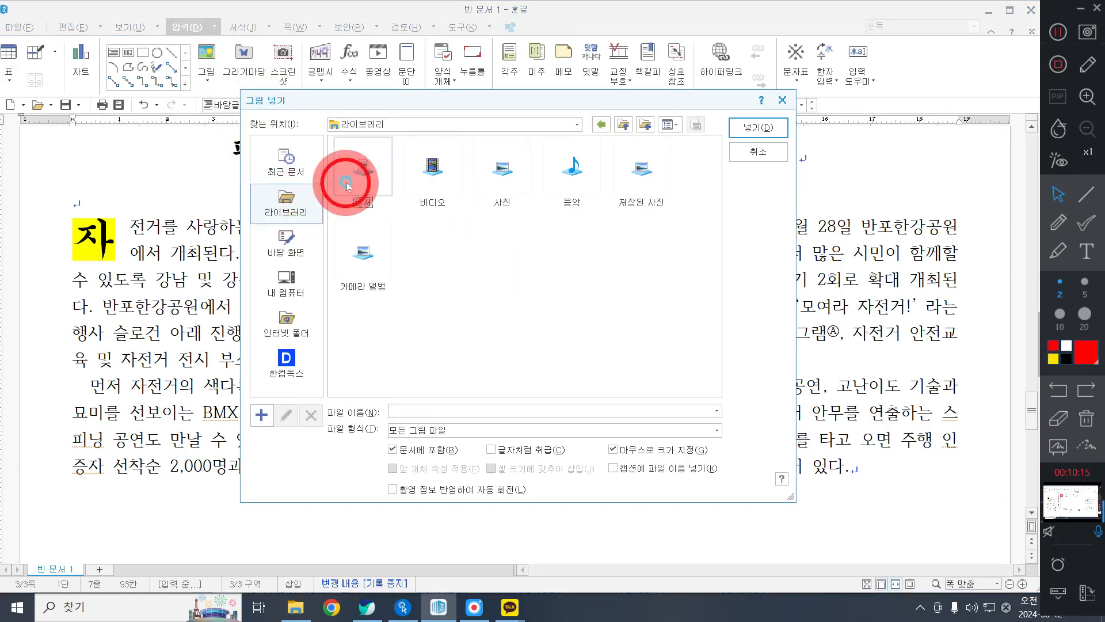
double_click(347, 184)
double_click(383, 259)
left_click(347, 164)
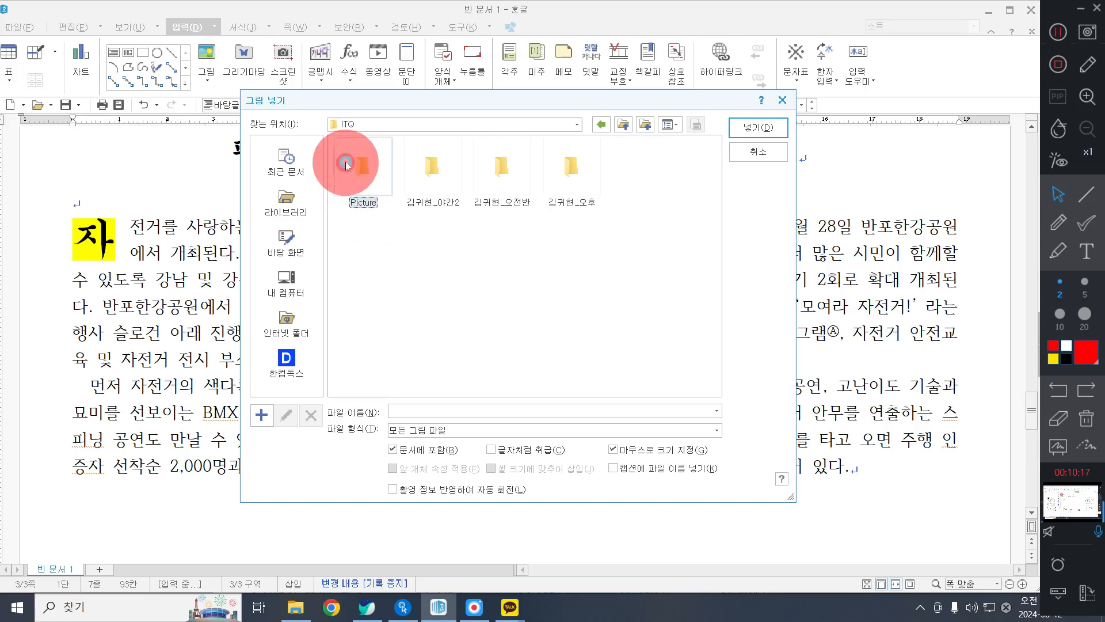
double_click(347, 164)
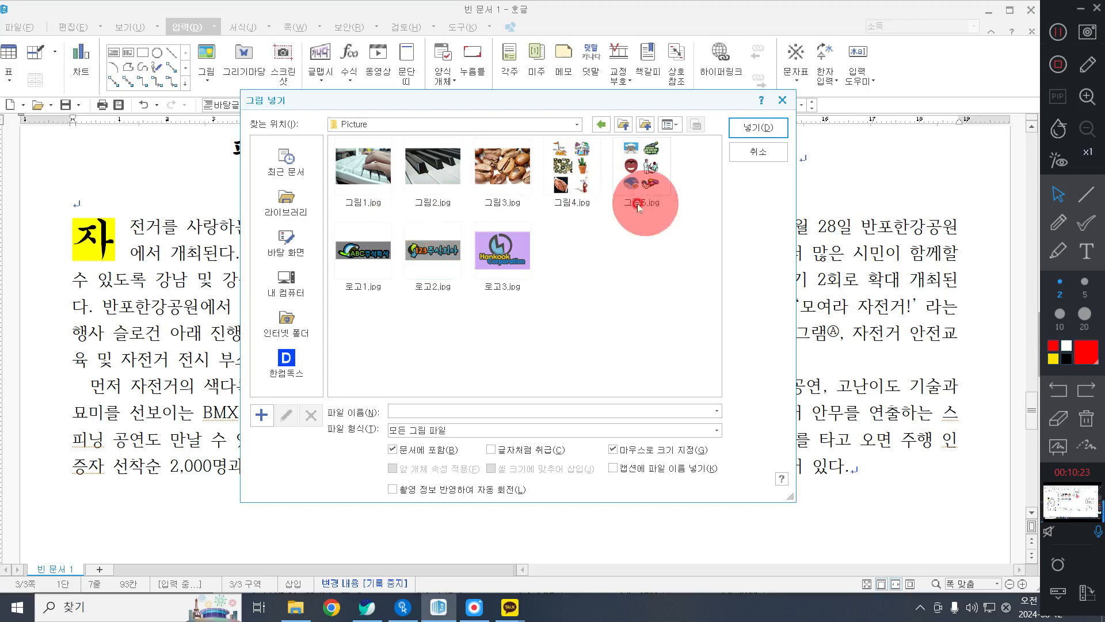
left_click(632, 163)
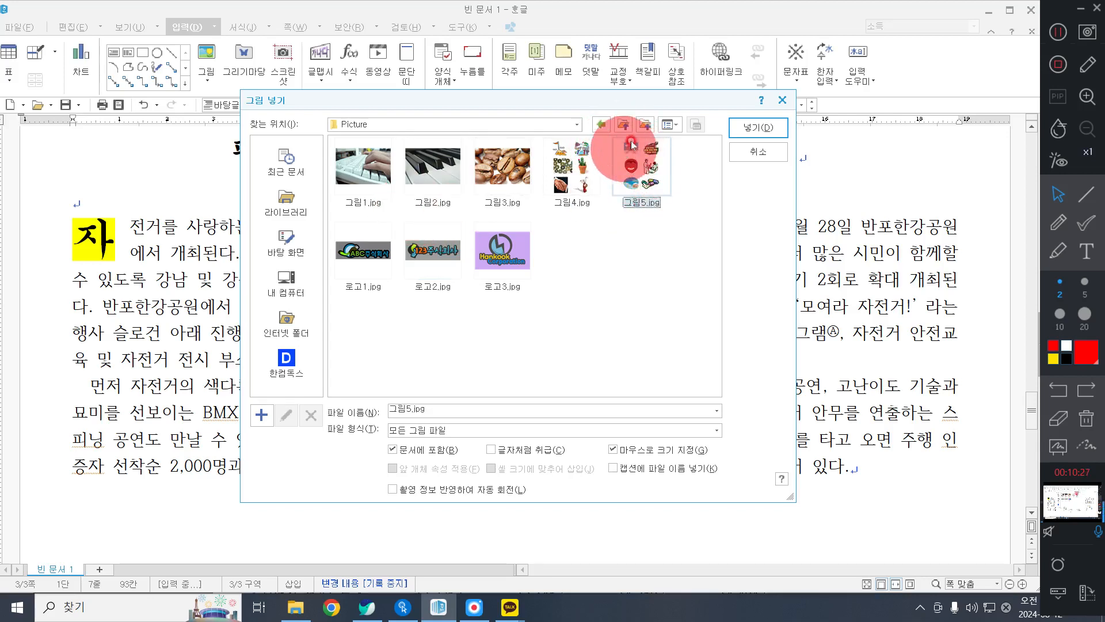
Try the 자세히 and 아이콘 views for the picture file list, and switch back to 작은 그림.
left_click(669, 132)
left_click(694, 190)
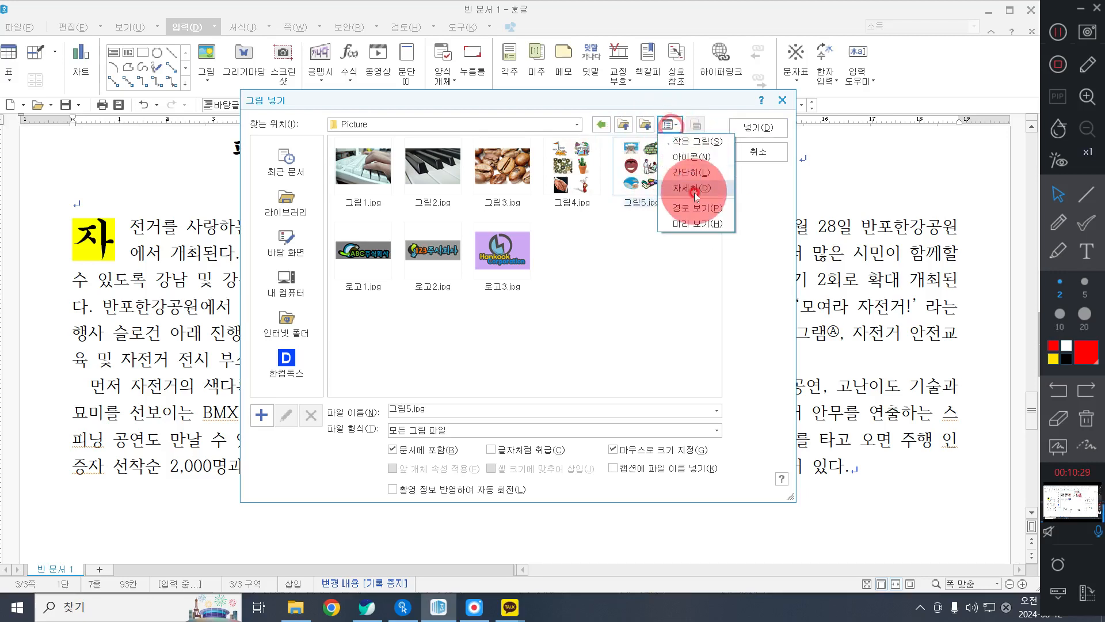
left_click(667, 126)
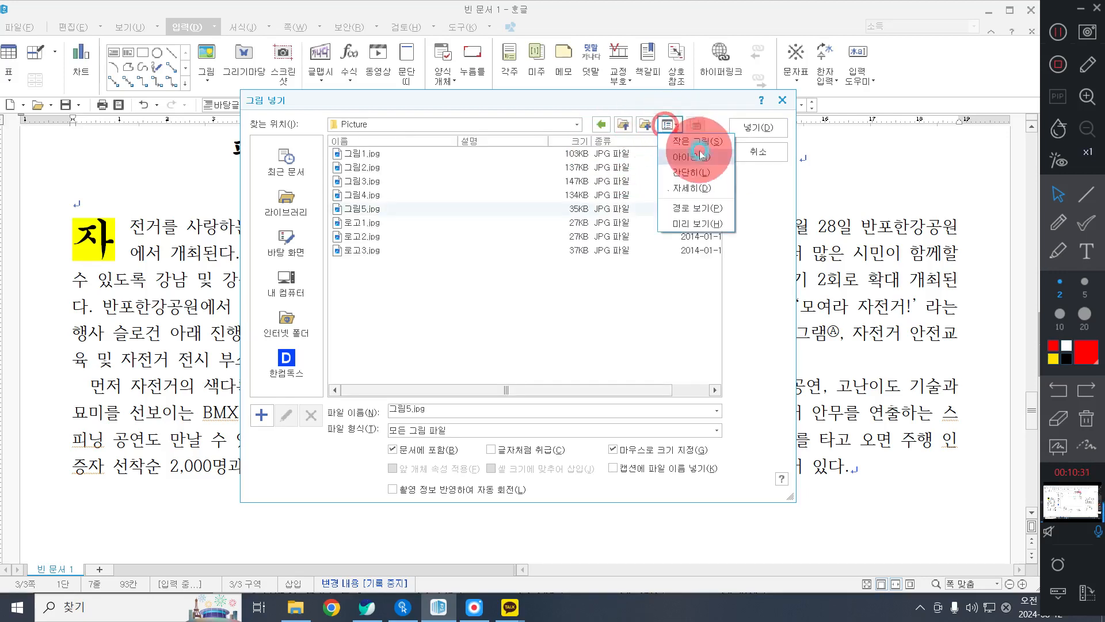
left_click(699, 154)
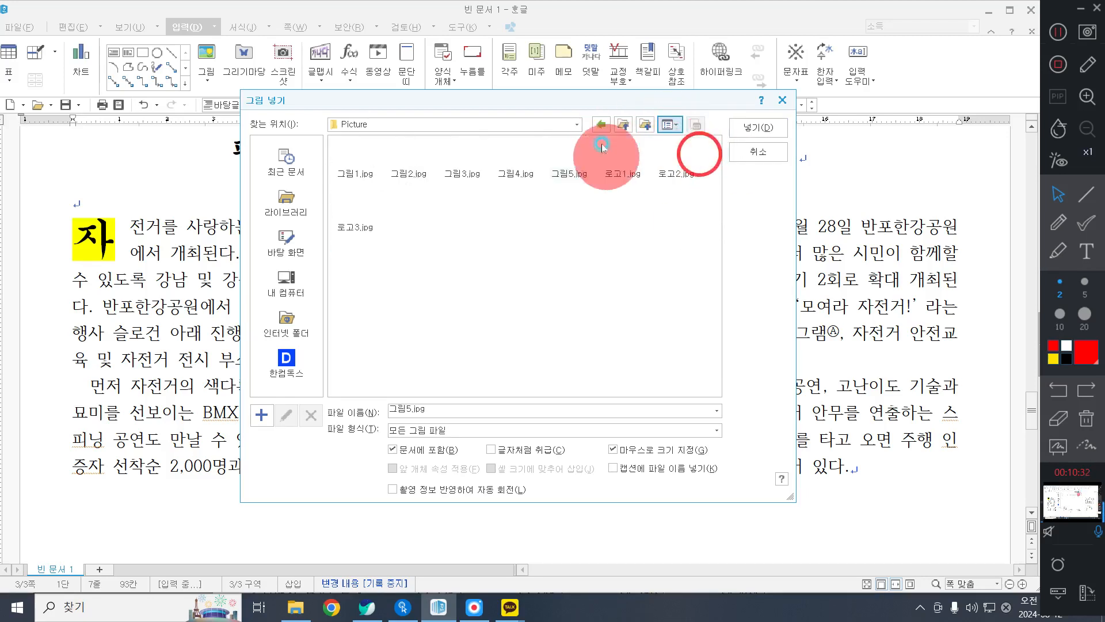
left_click(669, 128)
left_click(680, 141)
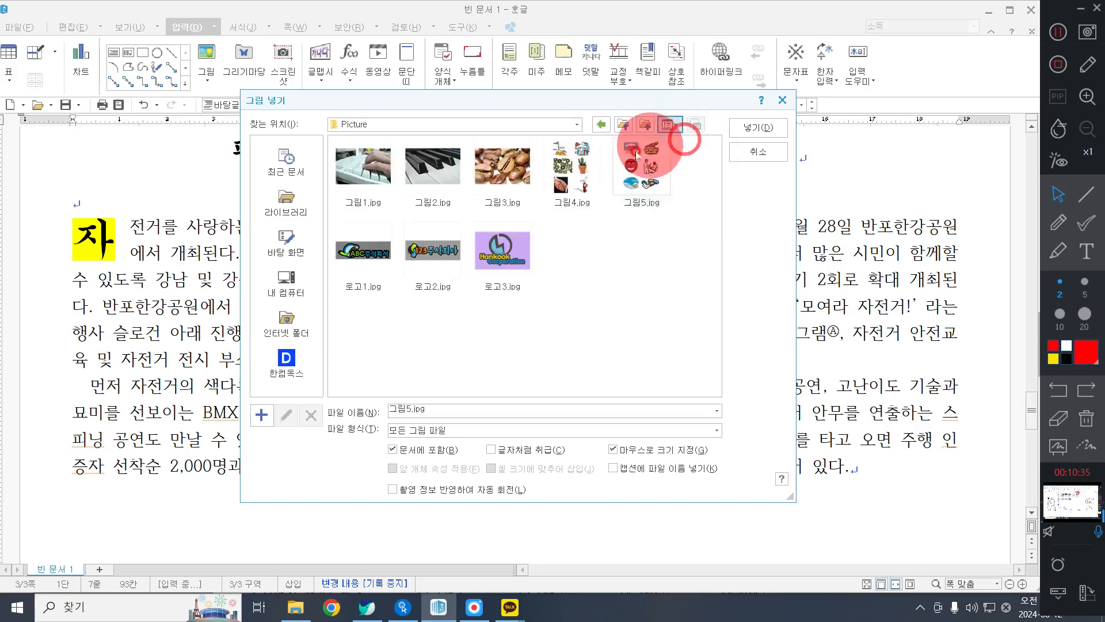
Insert 그림5.jpg over the right part of the first body paragraph, about 6.06 cm wide and 8.13 cm high.
left_click(625, 163)
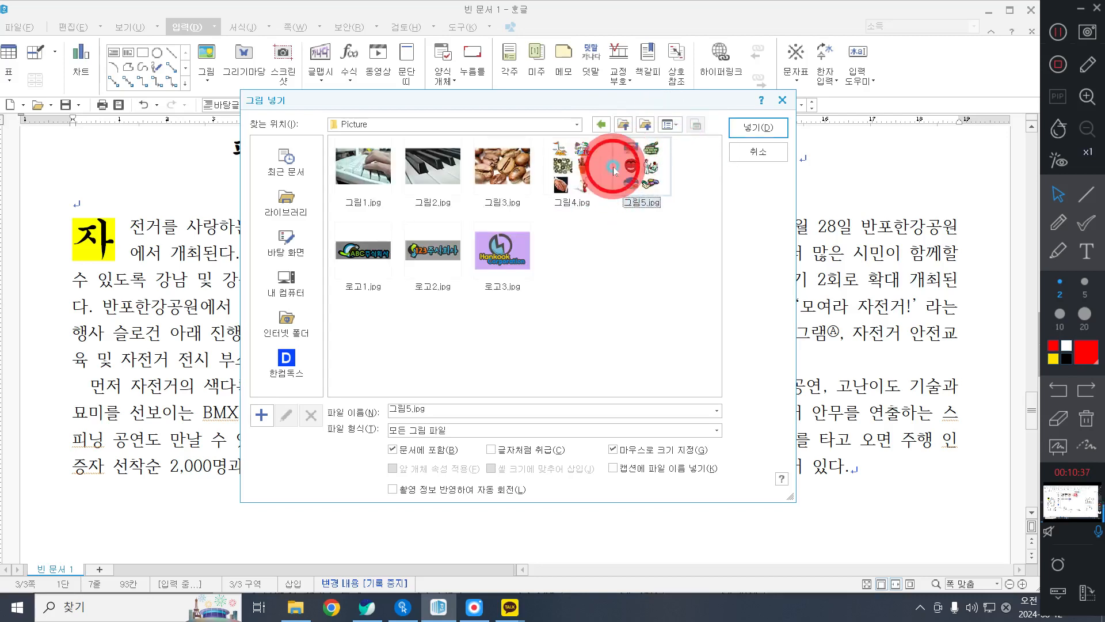
left_click(744, 128)
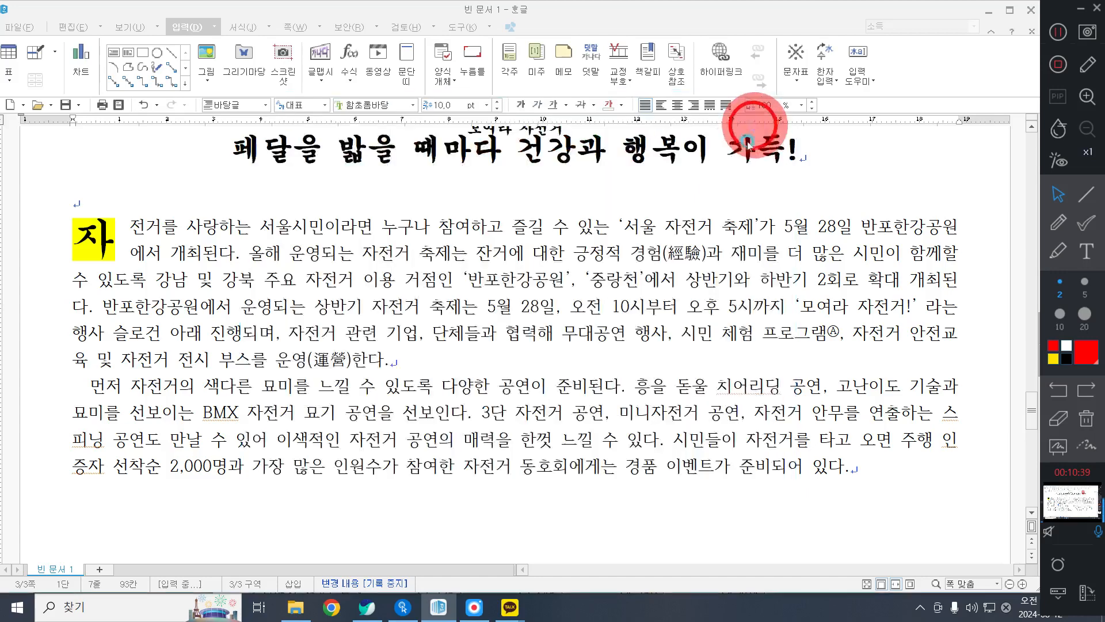
left_click_drag(608, 200, 896, 428)
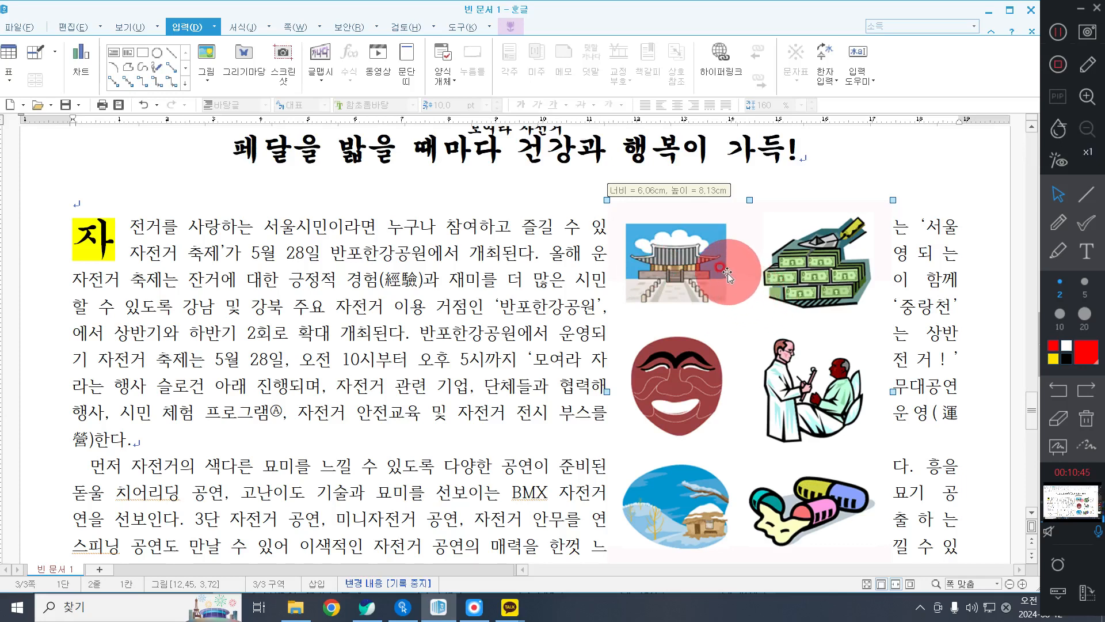
Crop the picture to just the palace image, about 22 × 16 mm, and move it further right within the first paragraph.
scroll(722, 264, "down", 1)
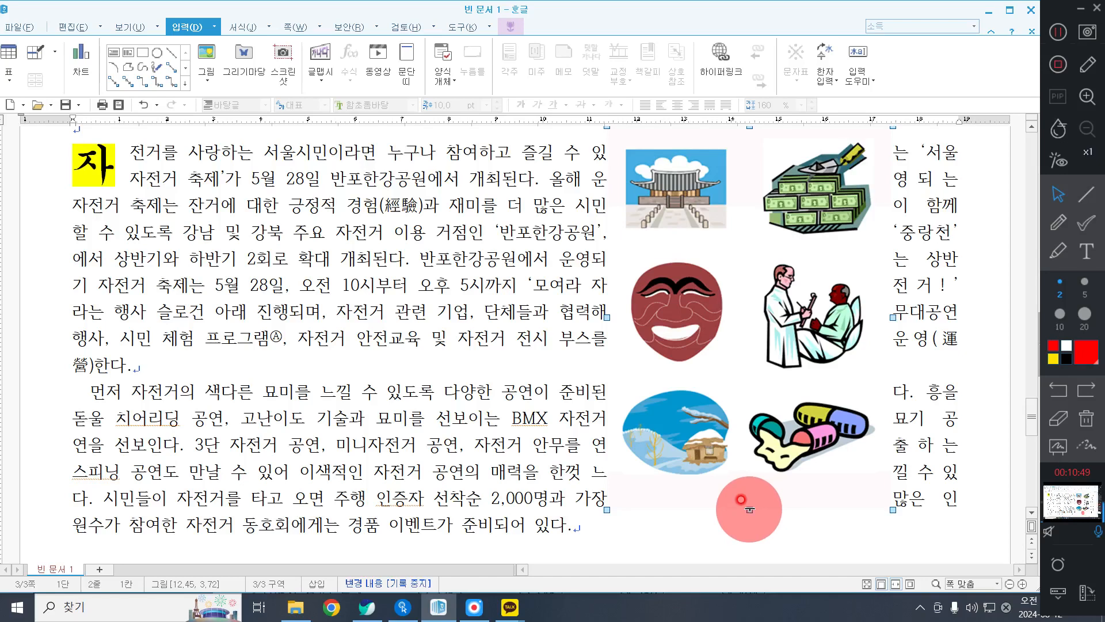
left_click_drag(750, 509, 730, 274)
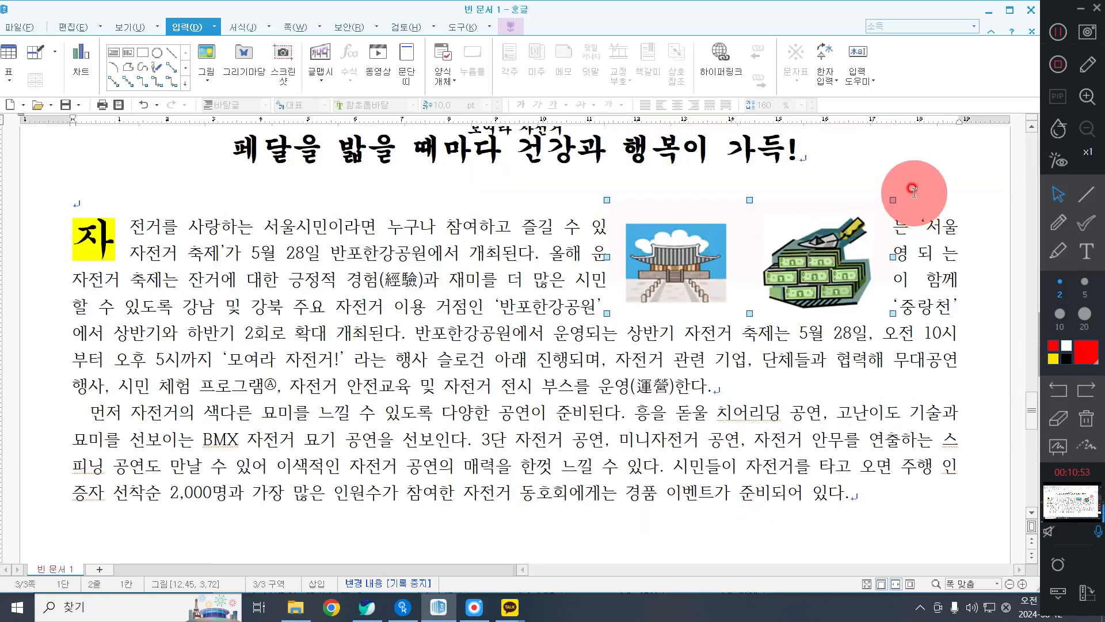
left_click_drag(892, 200, 729, 218)
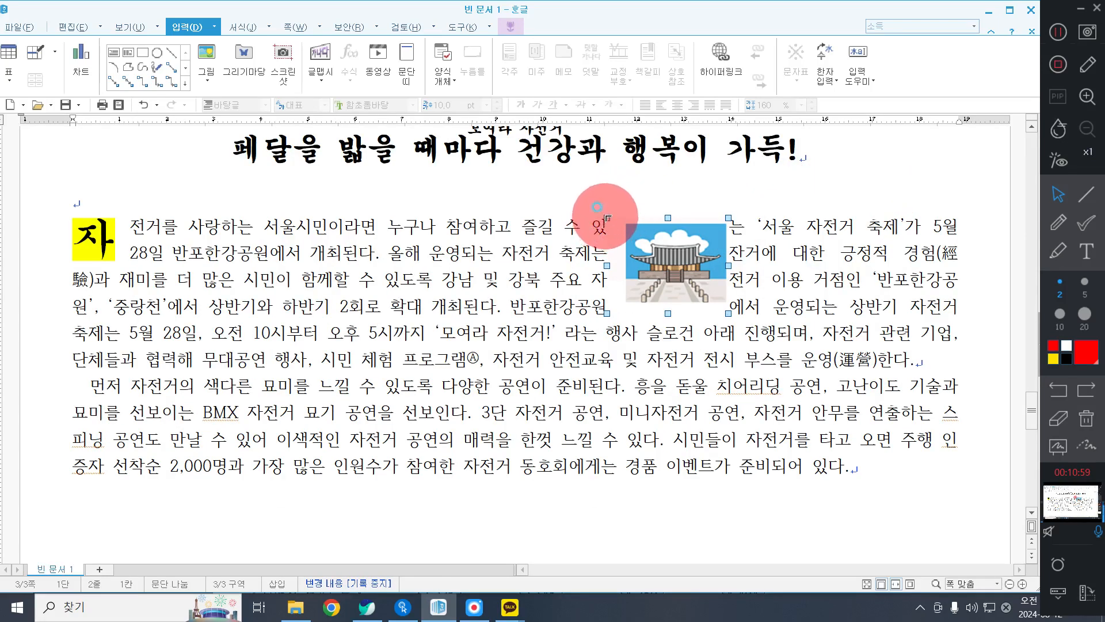
left_click_drag(606, 216, 622, 225)
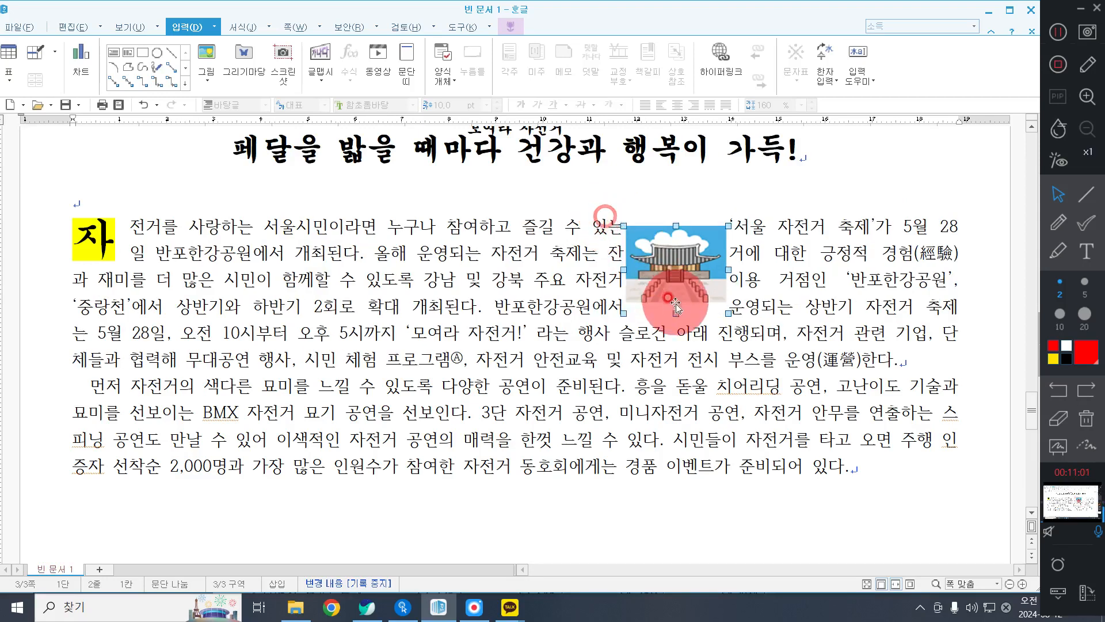
left_click_drag(676, 306, 671, 306)
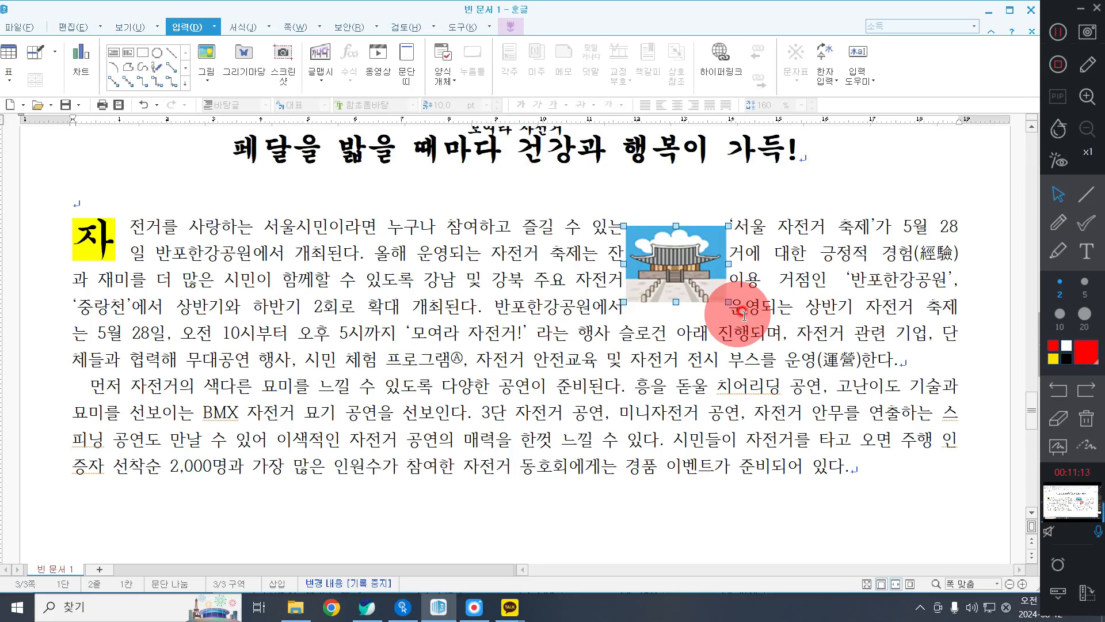
left_click_drag(656, 282, 770, 311)
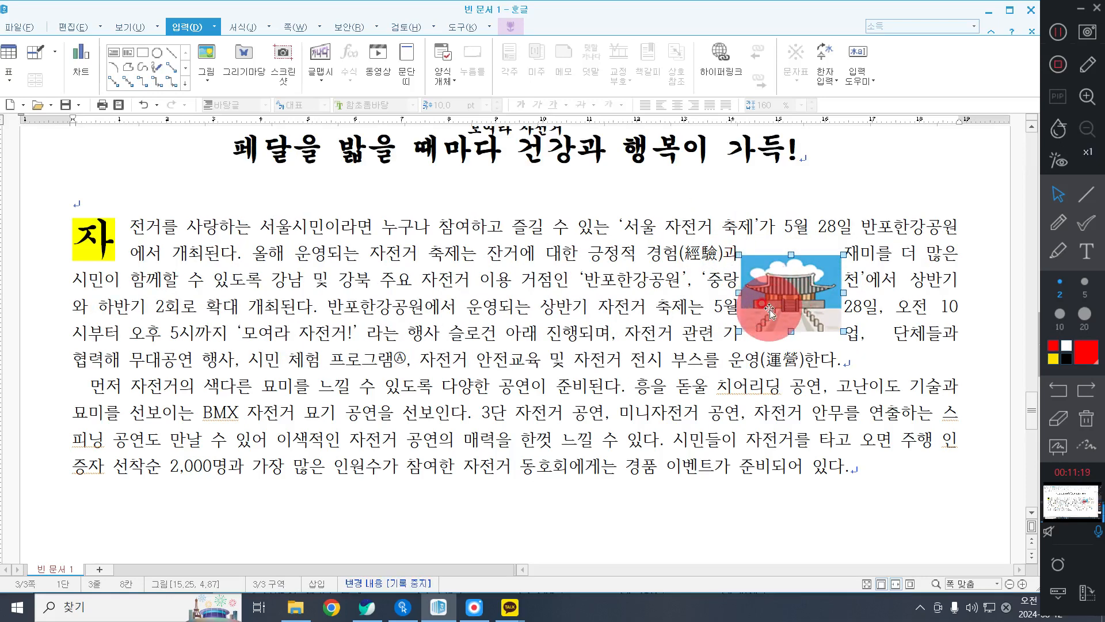
Set the palace picture's width and height to 45 mm each in its object properties and turn on 크기 고정.
double_click(770, 311)
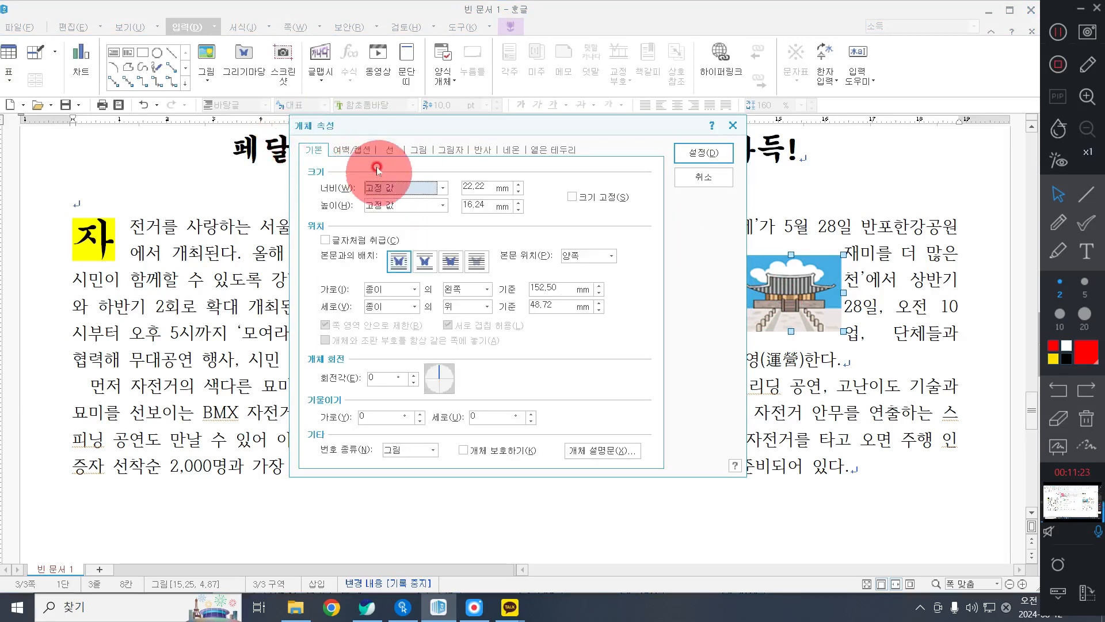
left_click(490, 190)
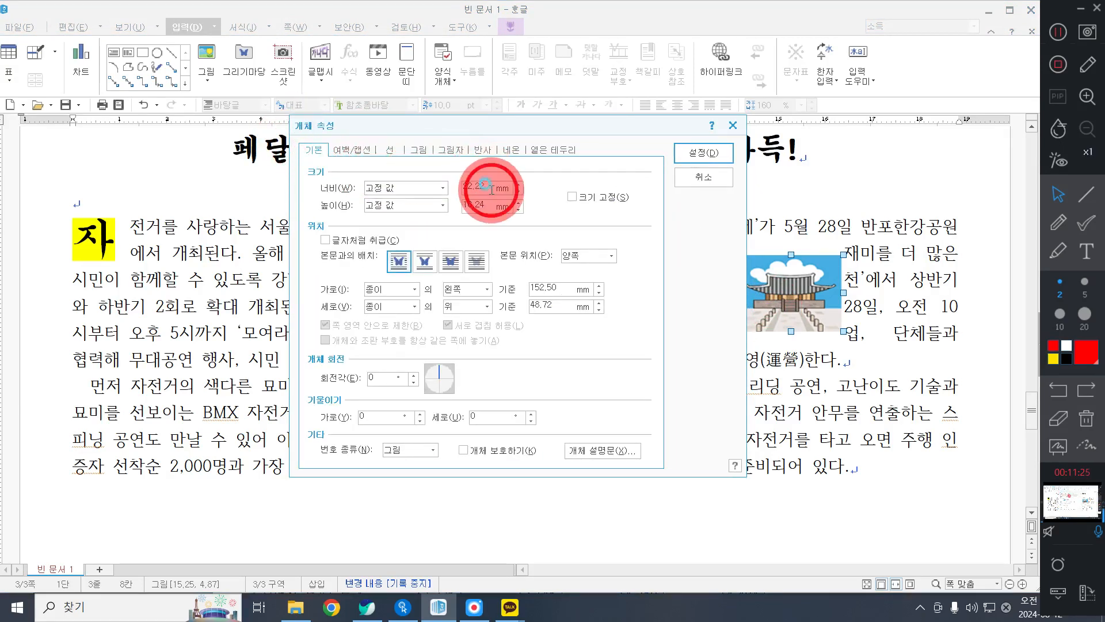
type("45")
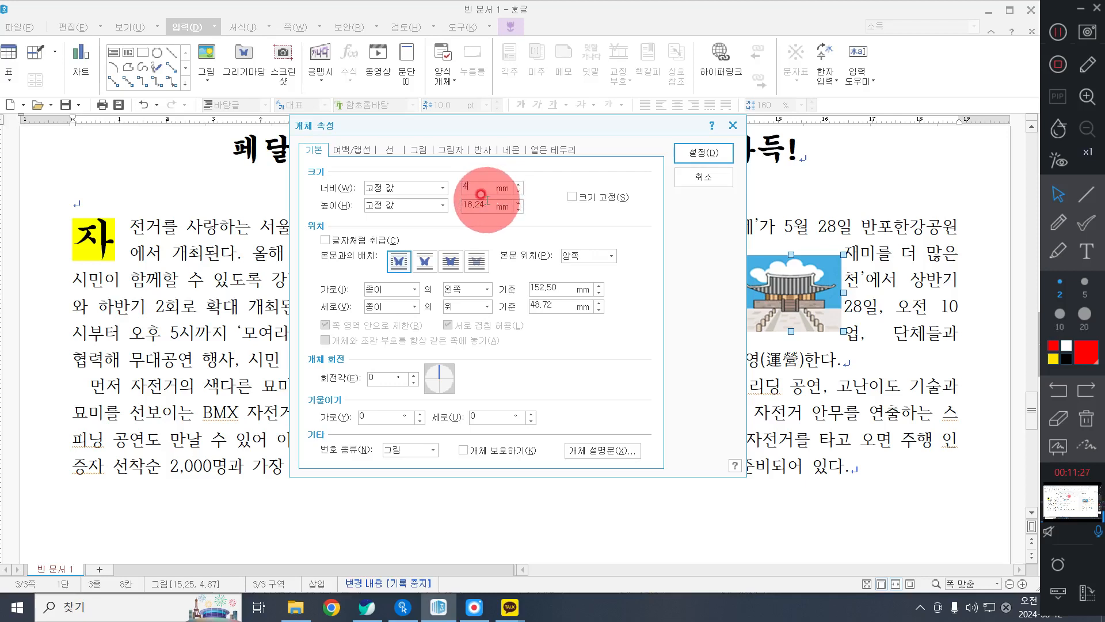
key("Tab")
key("Tab")
type("45")
key("alt+s")
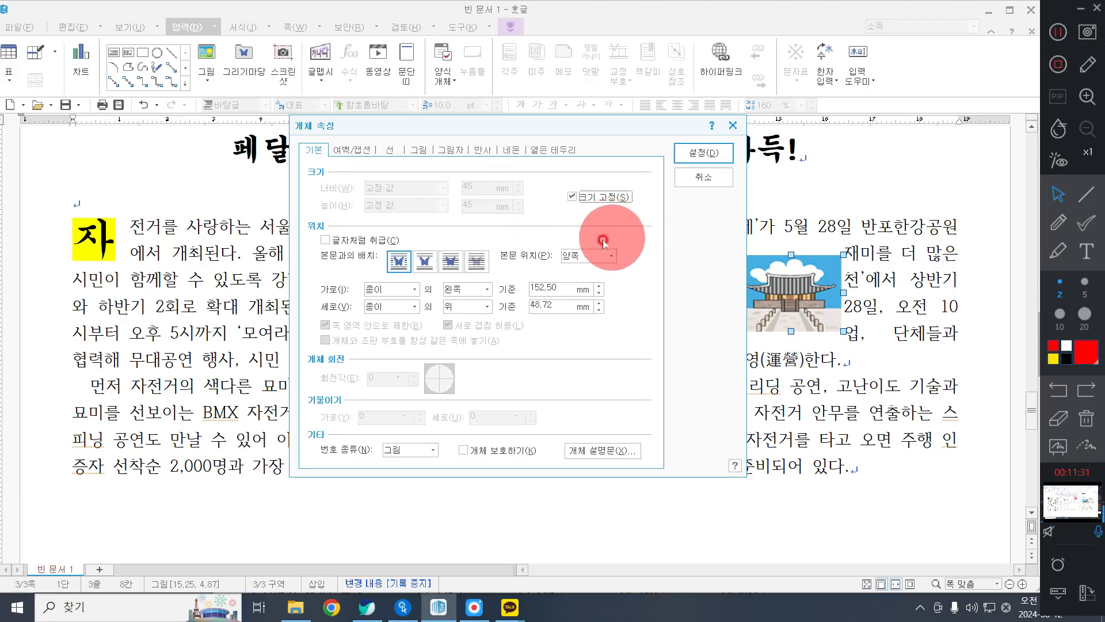
Set both the horizontal (가로) and vertical (세로) position reference of the palace picture to 문단.
left_click(402, 294)
left_click(404, 331)
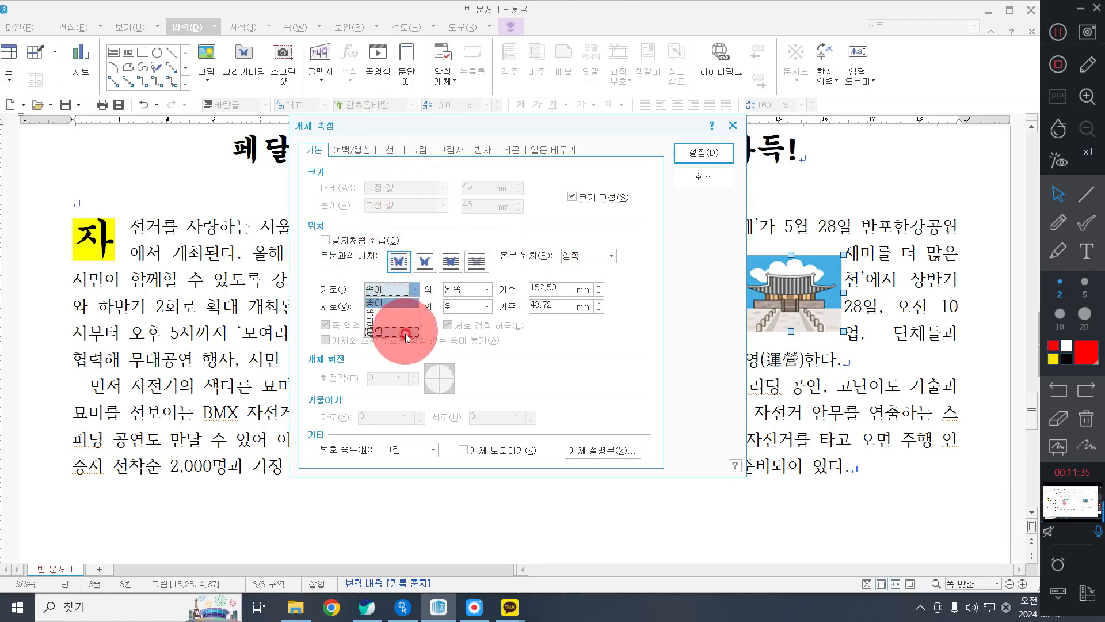
left_click(394, 310)
left_click(397, 339)
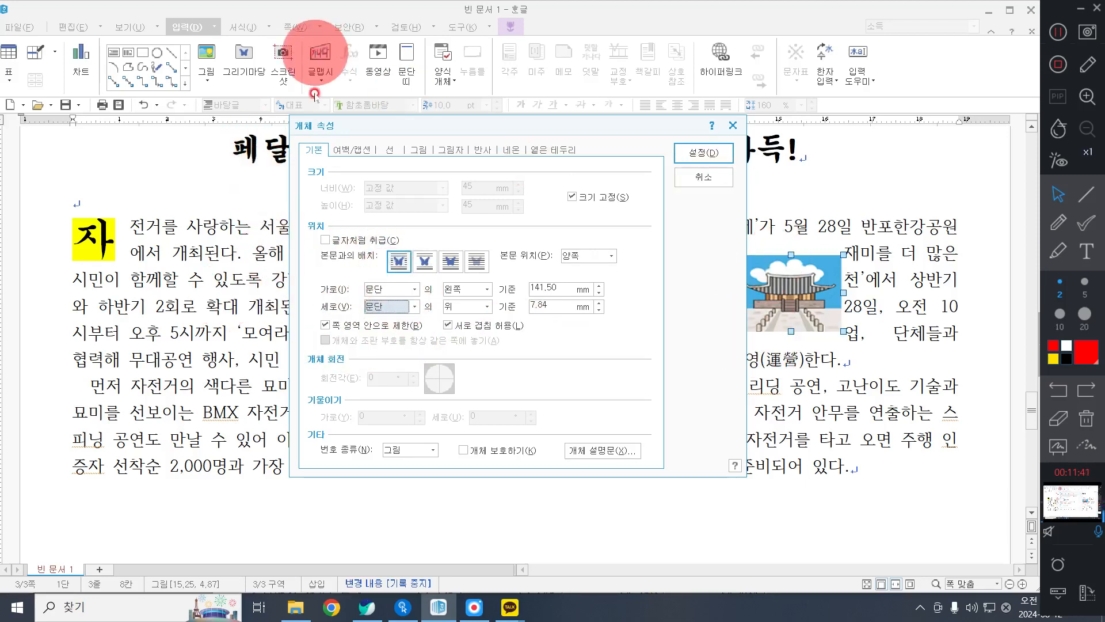
Set the palace picture's left outer margin to 2 mm and apply the object properties.
left_click(342, 152)
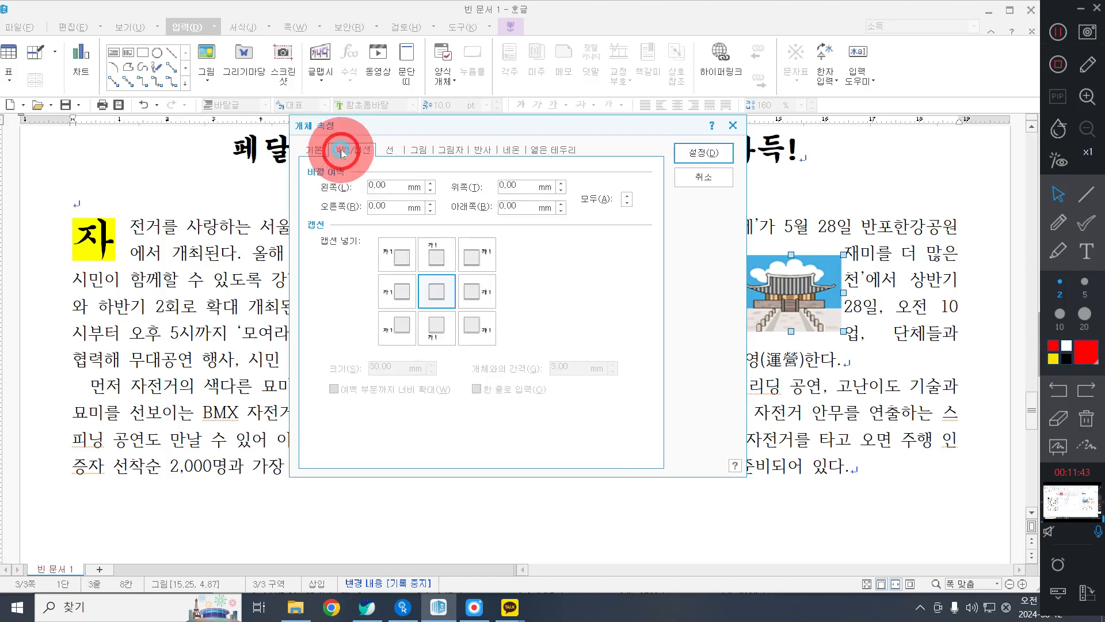
left_click(372, 188)
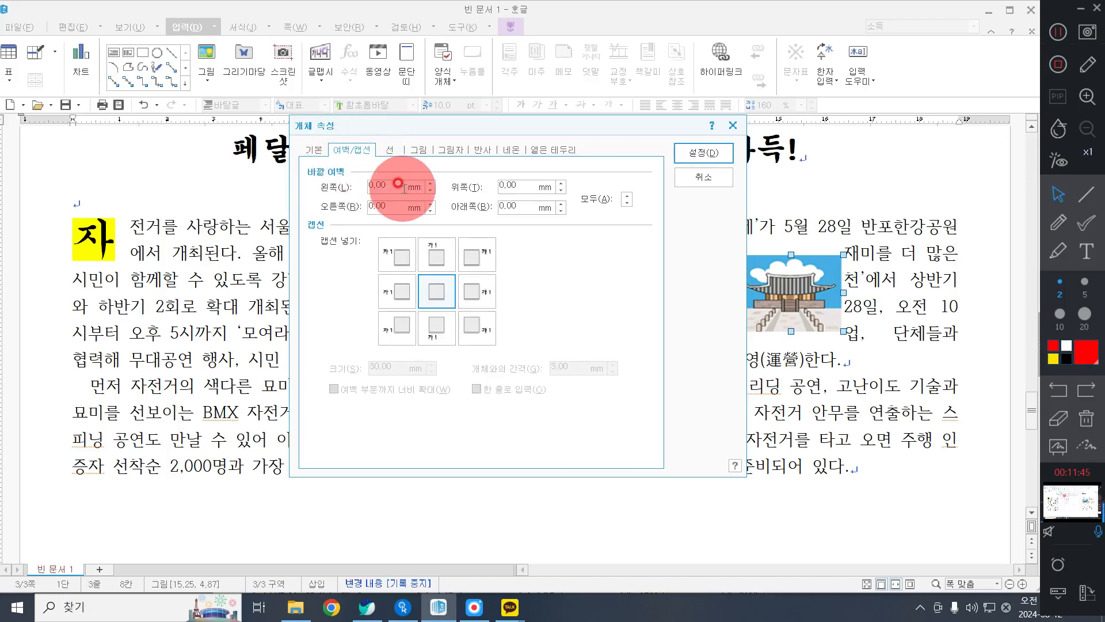
left_click_drag(402, 188, 304, 167)
left_click(383, 187)
type("2")
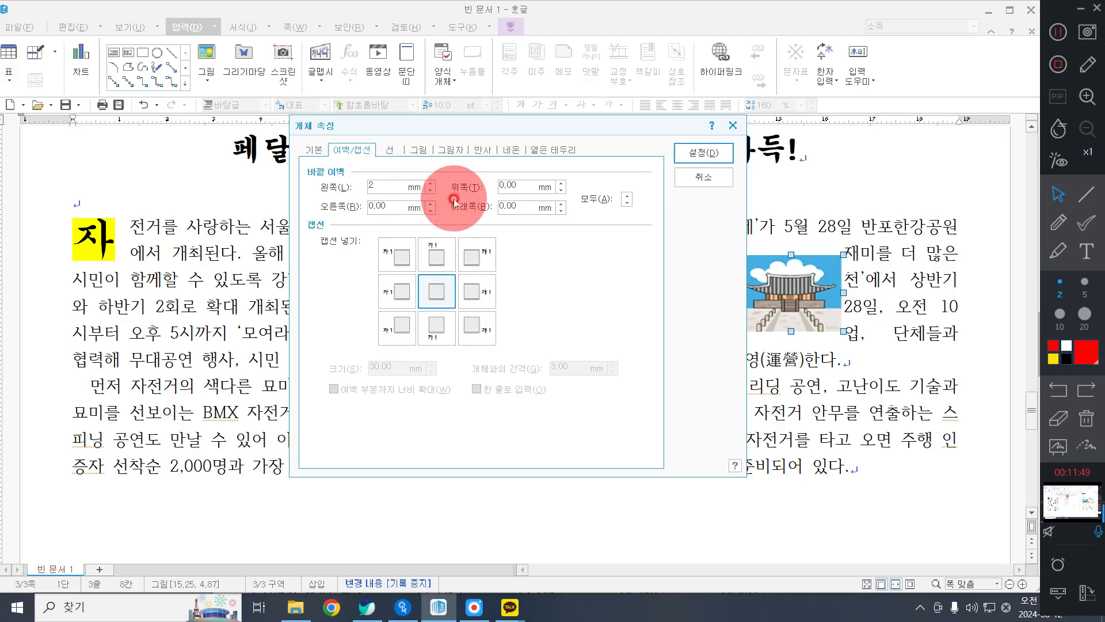
left_click(709, 154)
Move the palace picture to the right end of the first body paragraph, level with its first line, at about 15.40, 4.20 cm.
left_click_drag(872, 347, 868, 284)
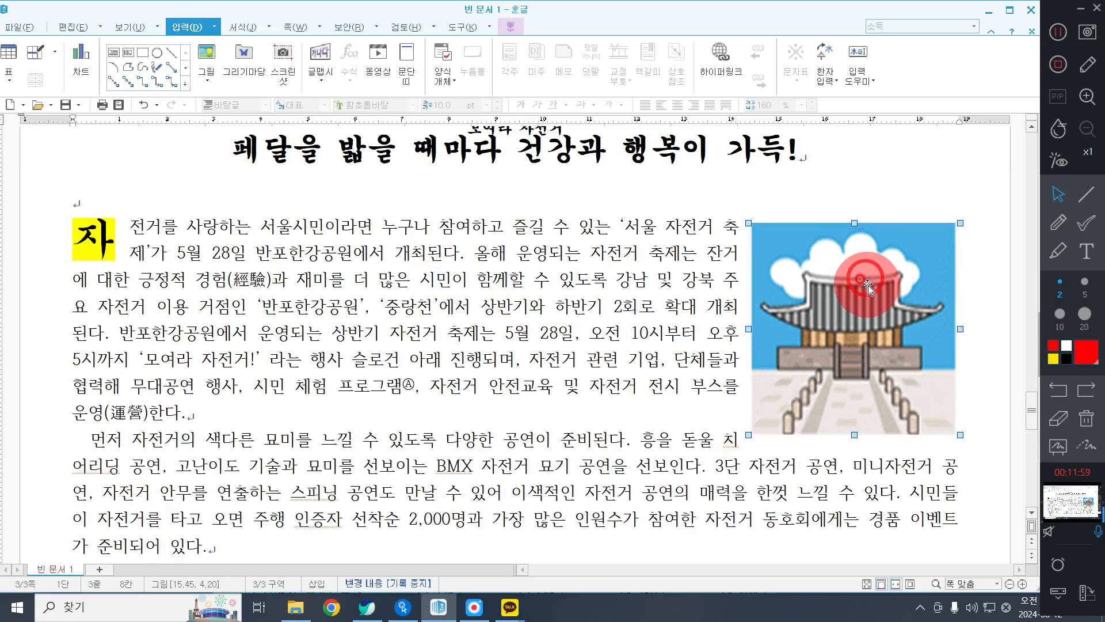
left_click(1056, 33)
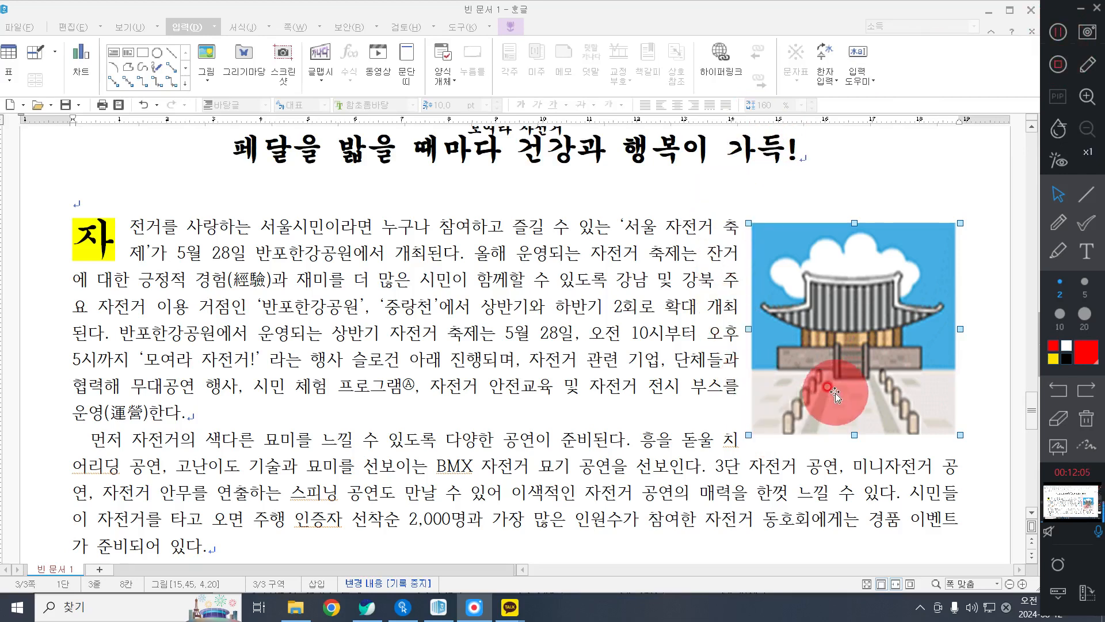
left_click(818, 299)
left_click_drag(819, 298, 811, 299)
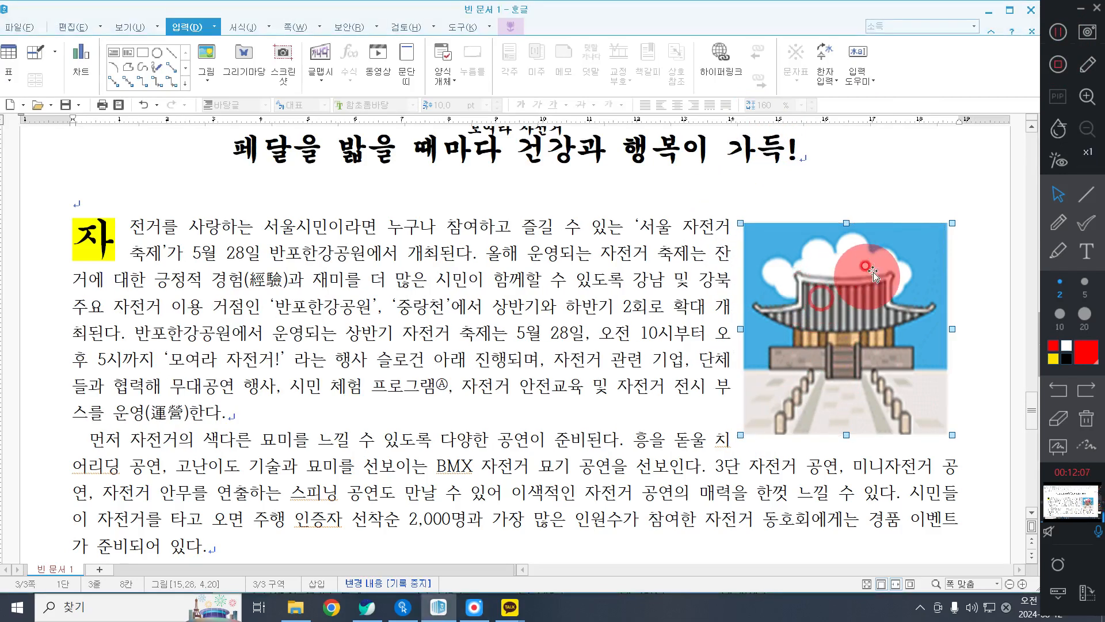
key("Right")
key("Right")
key("Right")
key("Right")
key("Right")
key("Right")
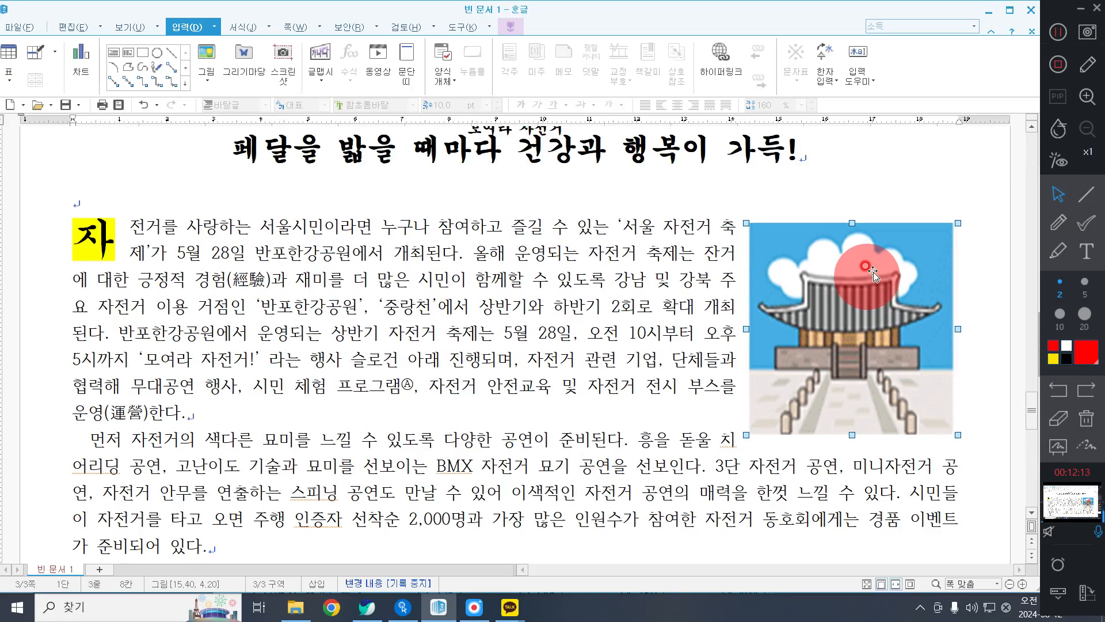
Correct the typo 잔거 to 자전거 in the second line of the first body paragraph.
left_click(643, 288)
left_click(716, 258)
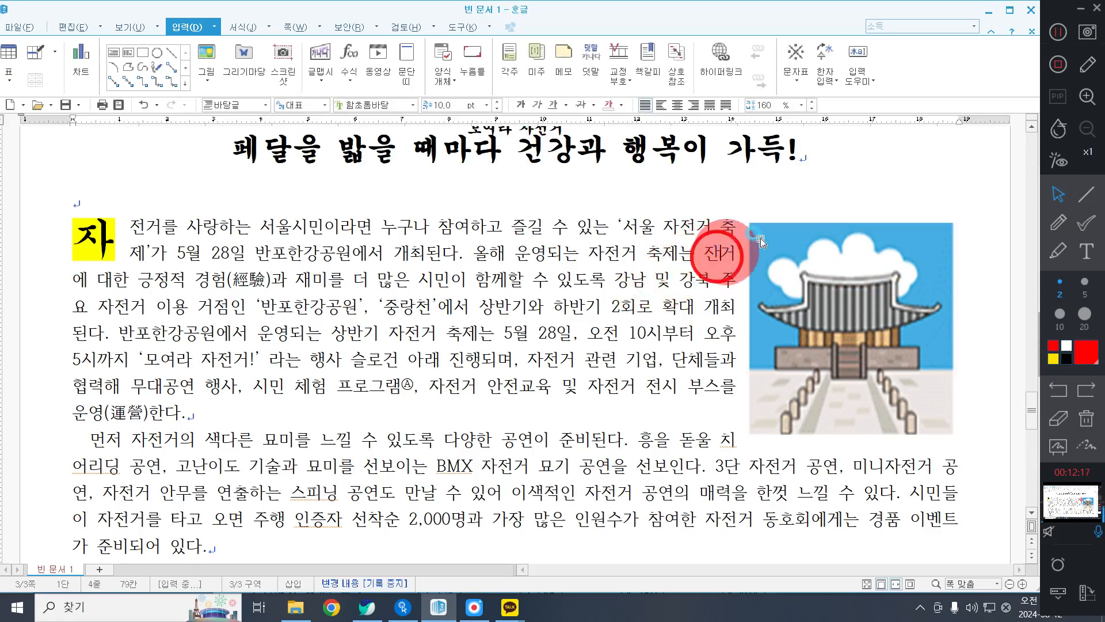
type("ㅈ")
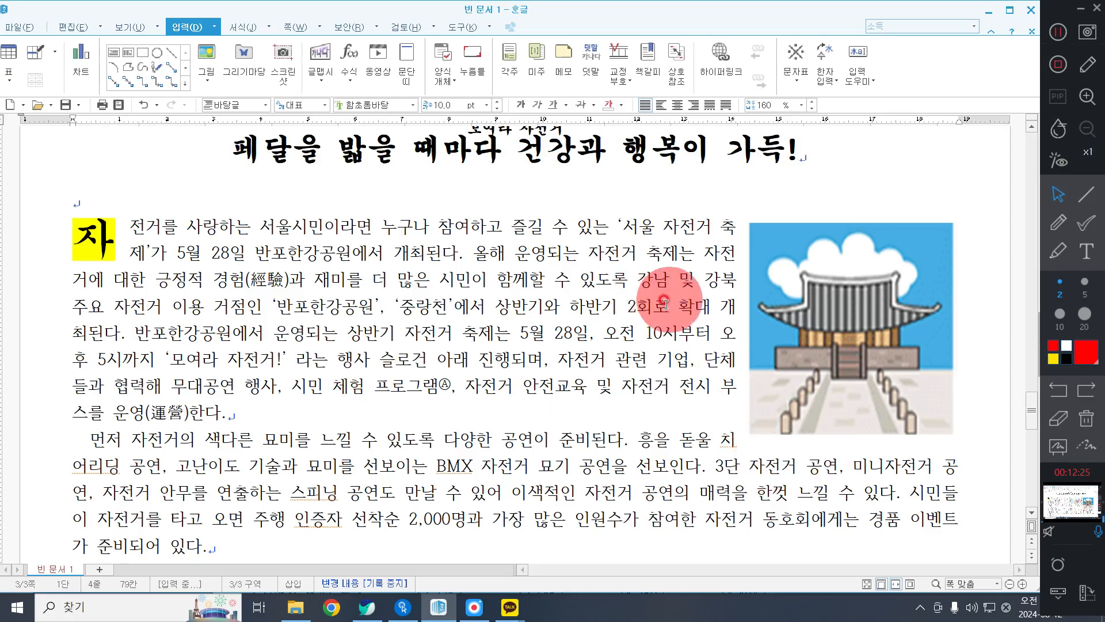
Raise the palace picture to about 15.40, 3.93 cm so the second paragraph runs full width beneath it.
left_click(801, 268)
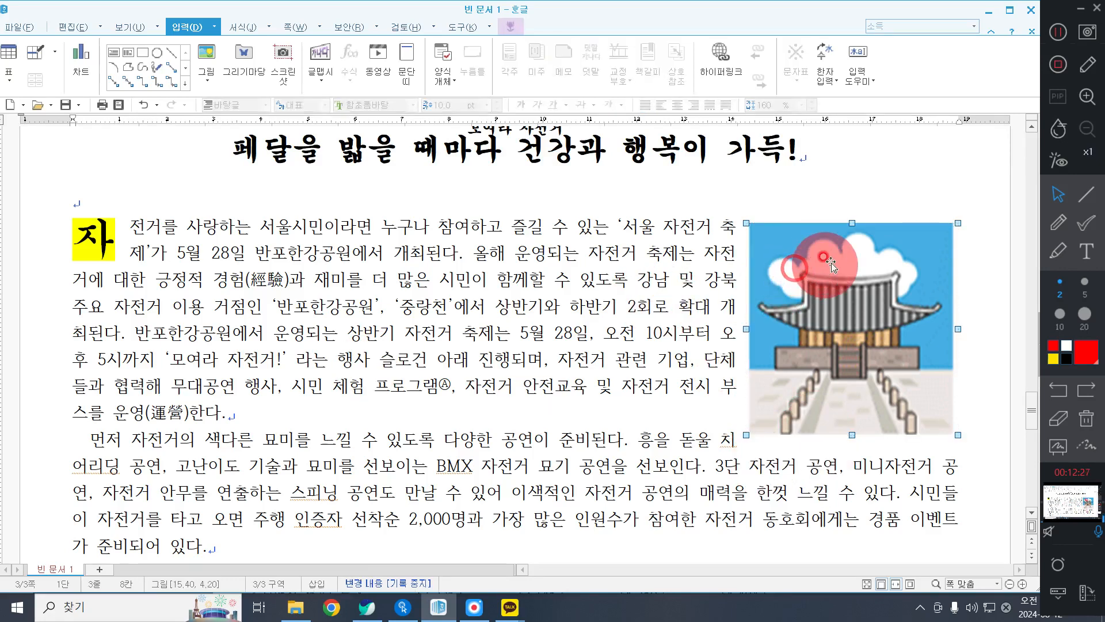
key("Up")
key("Up")
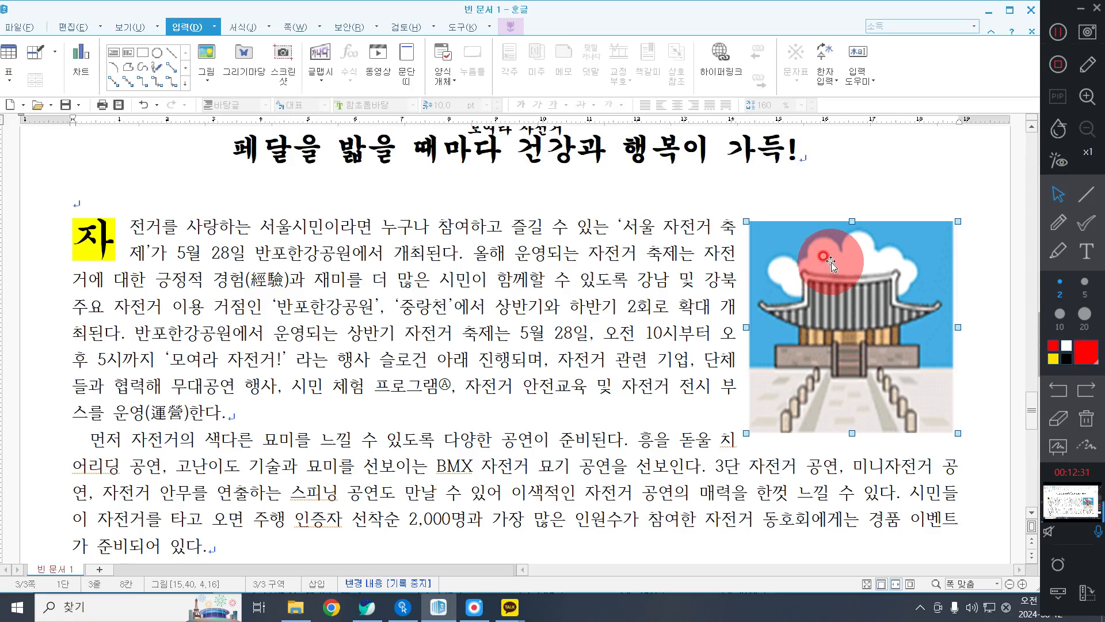
scroll(567, 387, "down", 3)
left_click(272, 364)
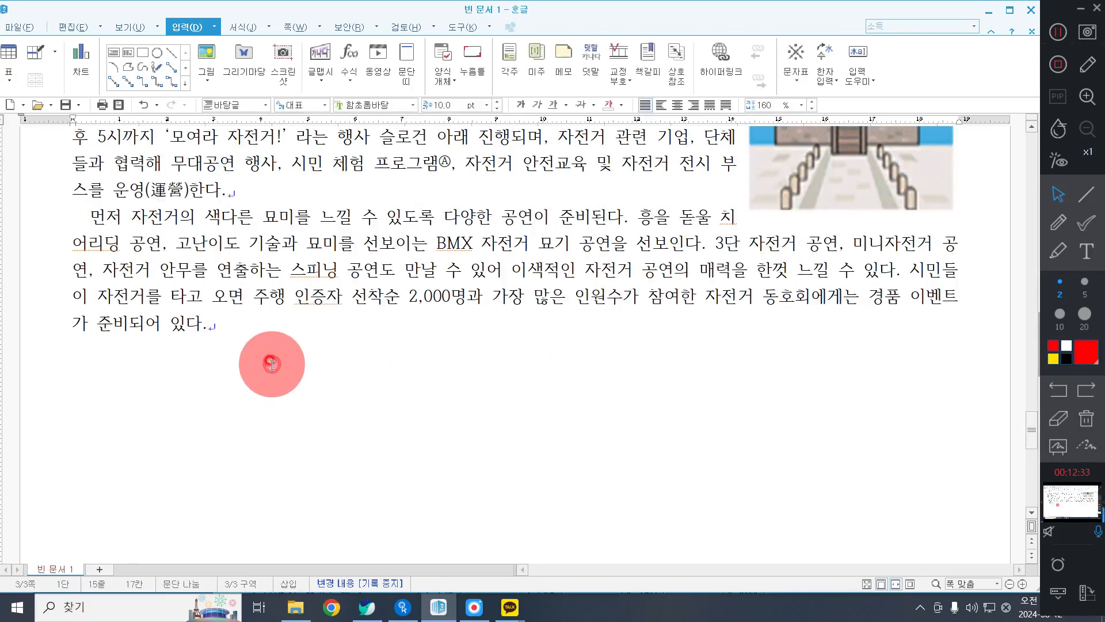
scroll(272, 364, "up", 2)
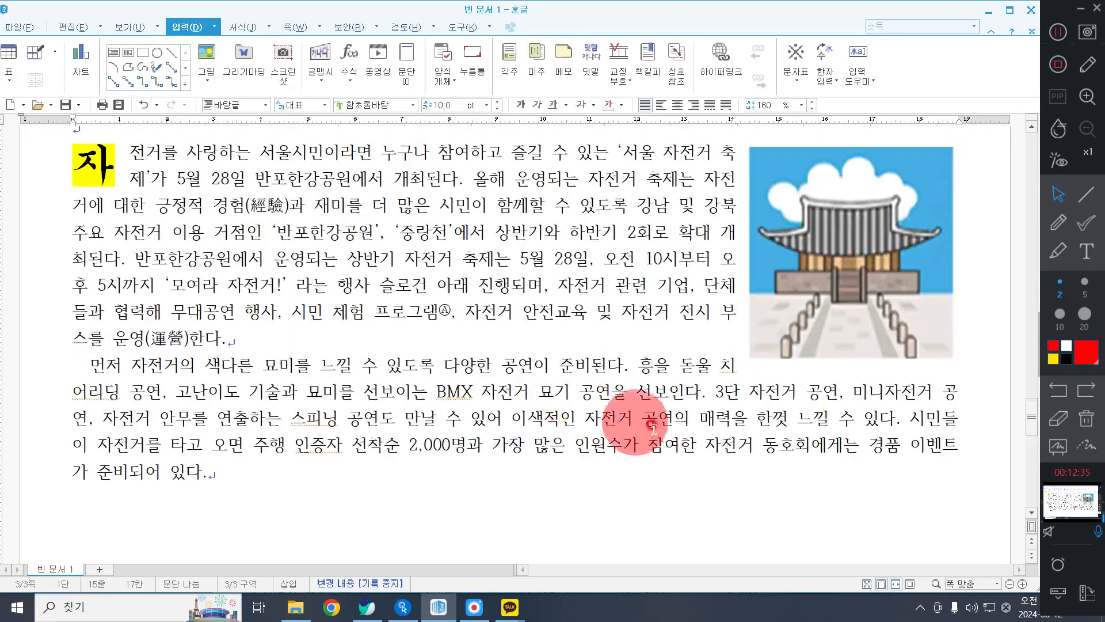
left_click(766, 391)
left_click(832, 340)
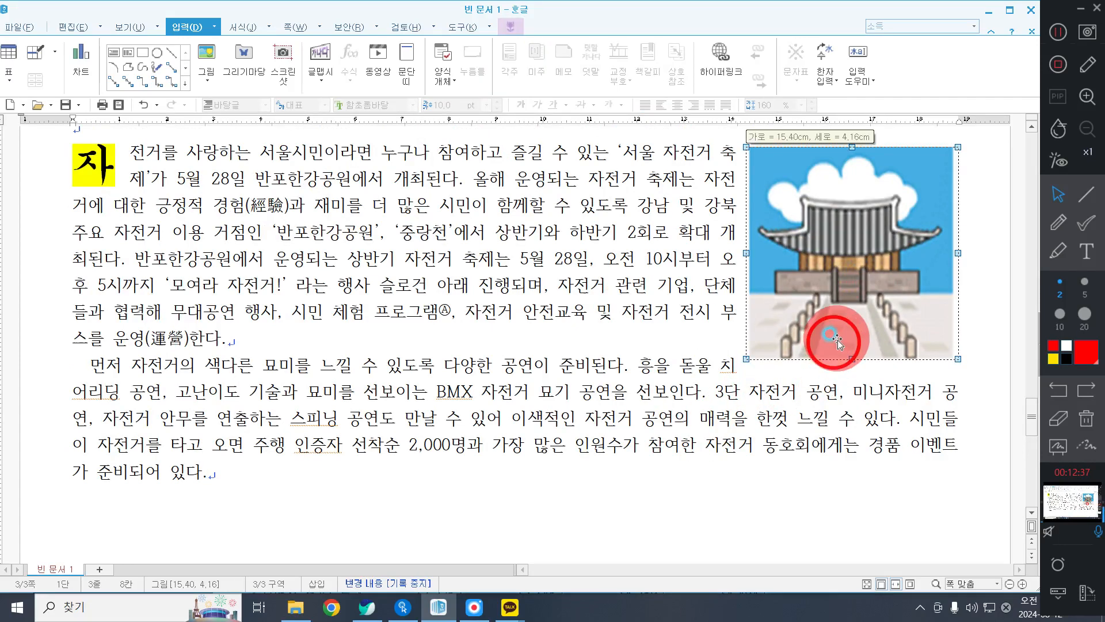
left_click_drag(838, 340, 838, 329)
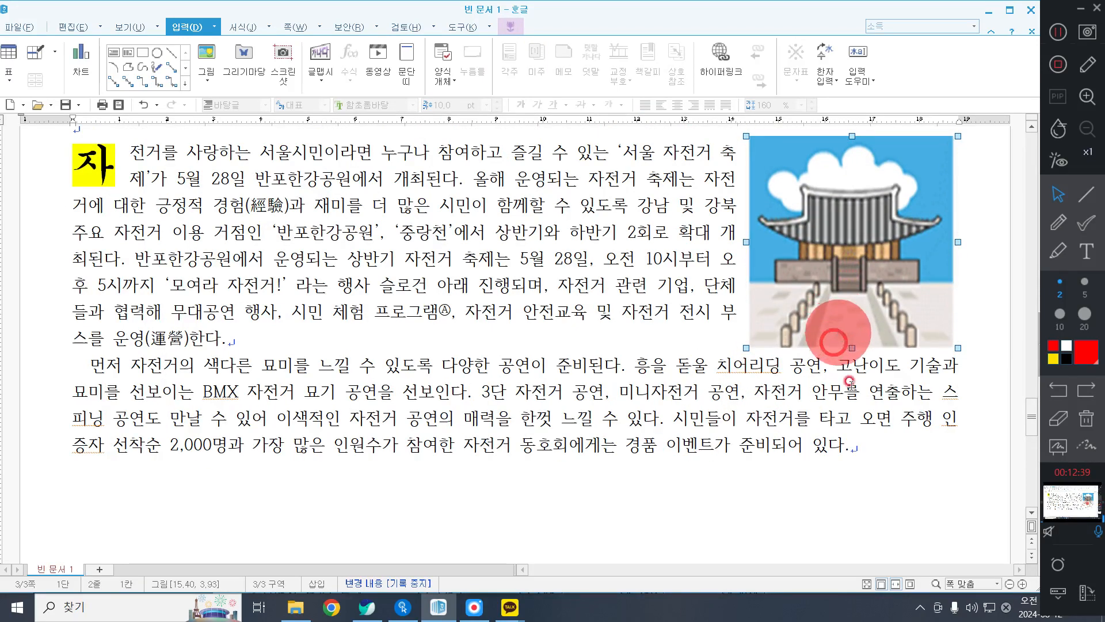
Add a blank line and another new line after the end of the second body paragraph.
left_click(580, 469)
scroll(460, 475, "down", 1)
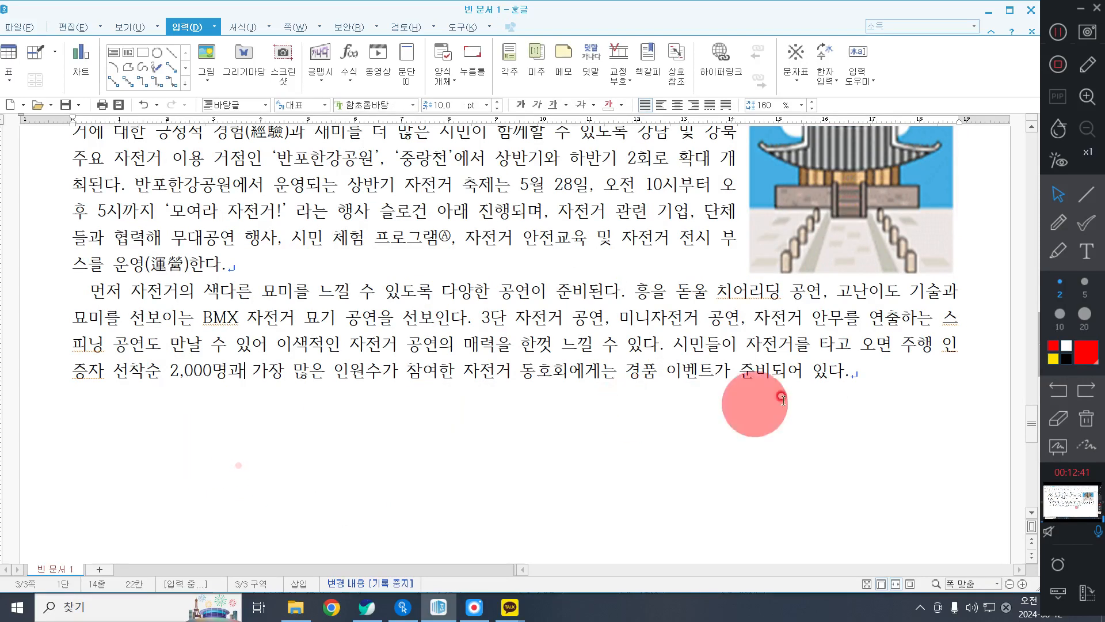
left_click(967, 389)
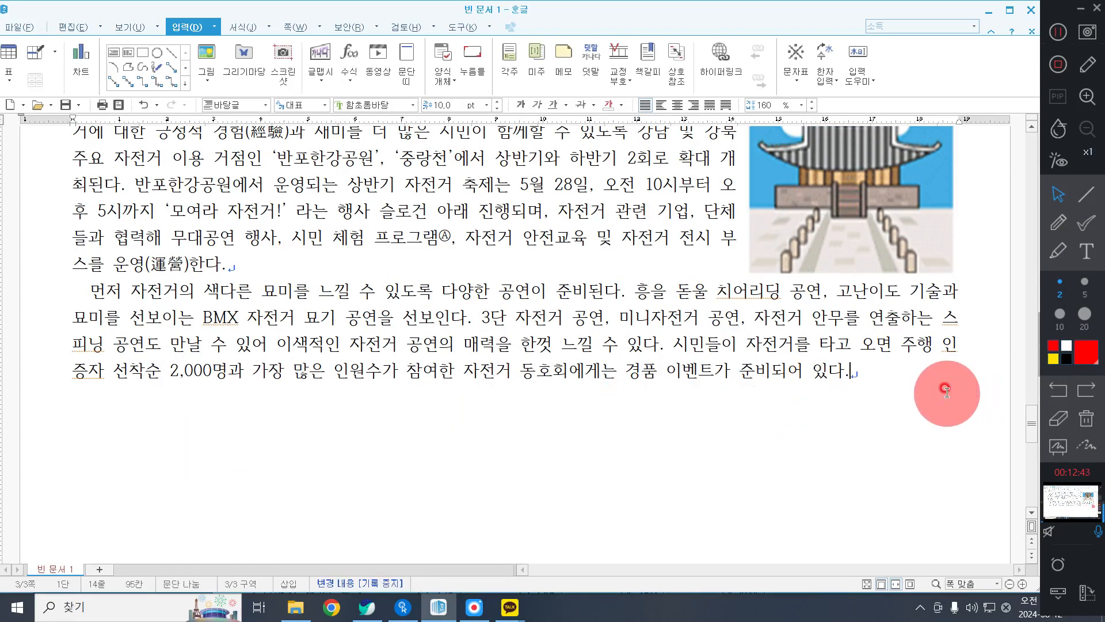
key("Return")
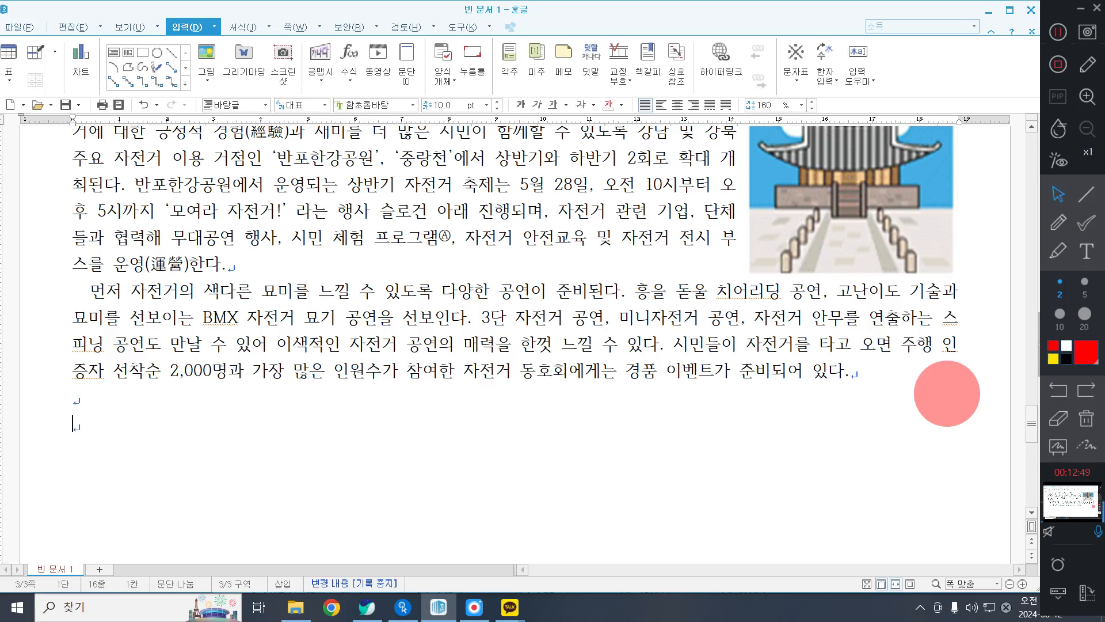
Insert the ◈ symbol from the 전각 기호(일반) set of the 호글(HNC) 문자표 on the new line.
key("ctrl+F10")
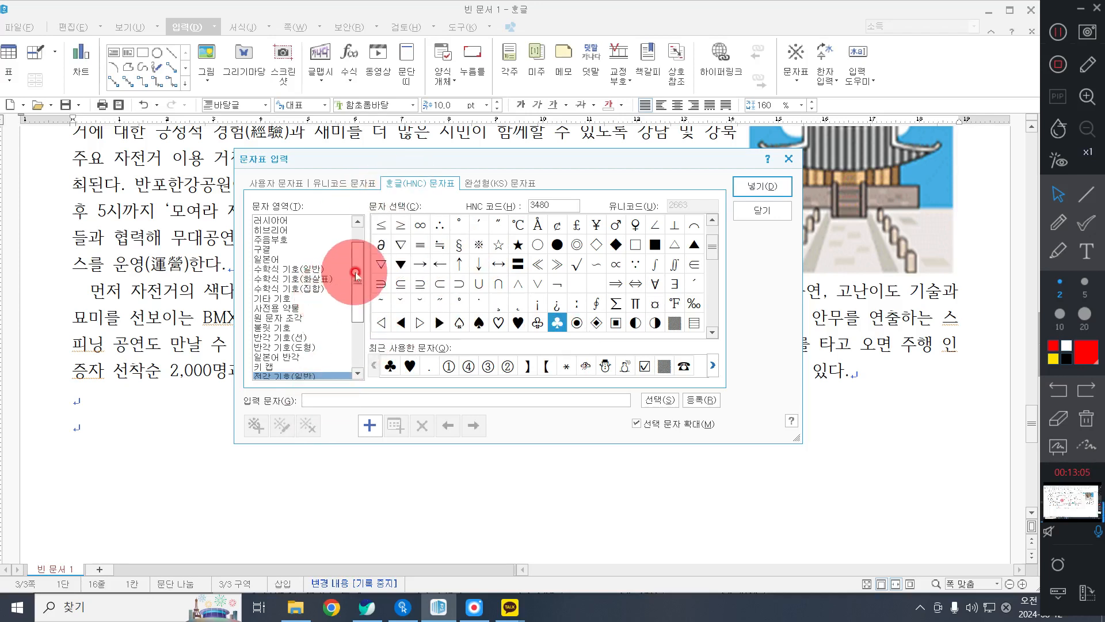
left_click_drag(354, 251, 353, 269)
left_click(302, 328)
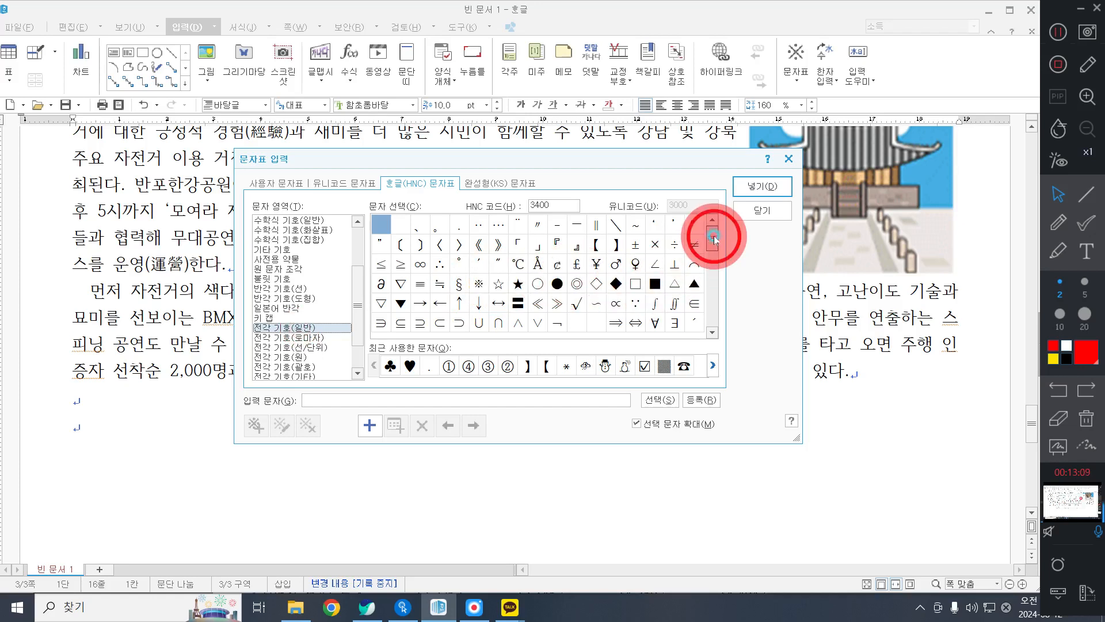
left_click_drag(716, 241, 716, 264)
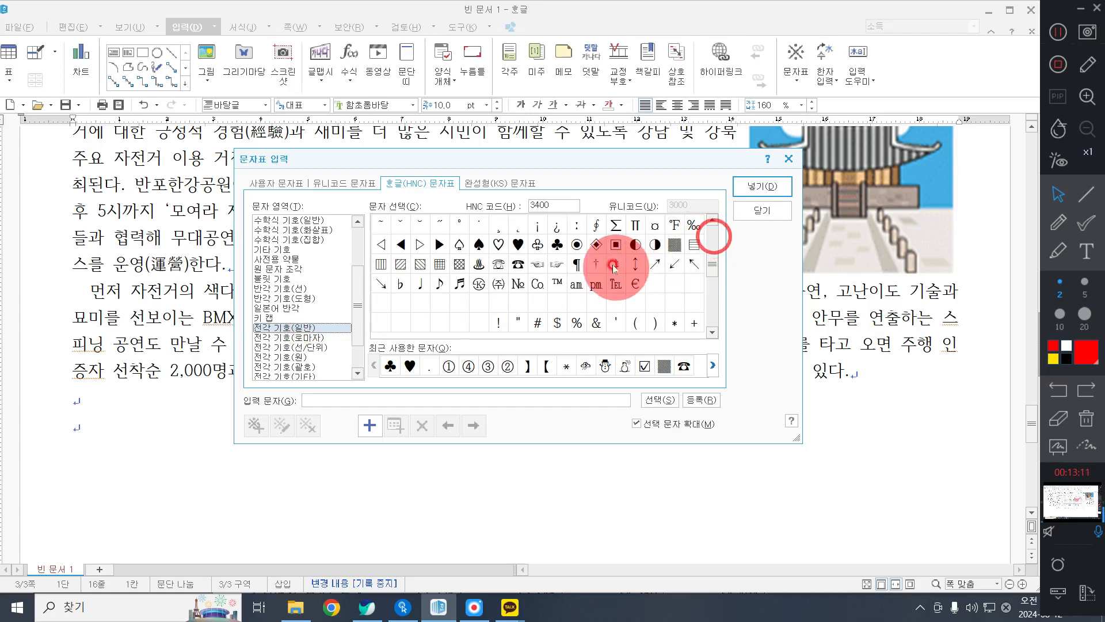
left_click(596, 245)
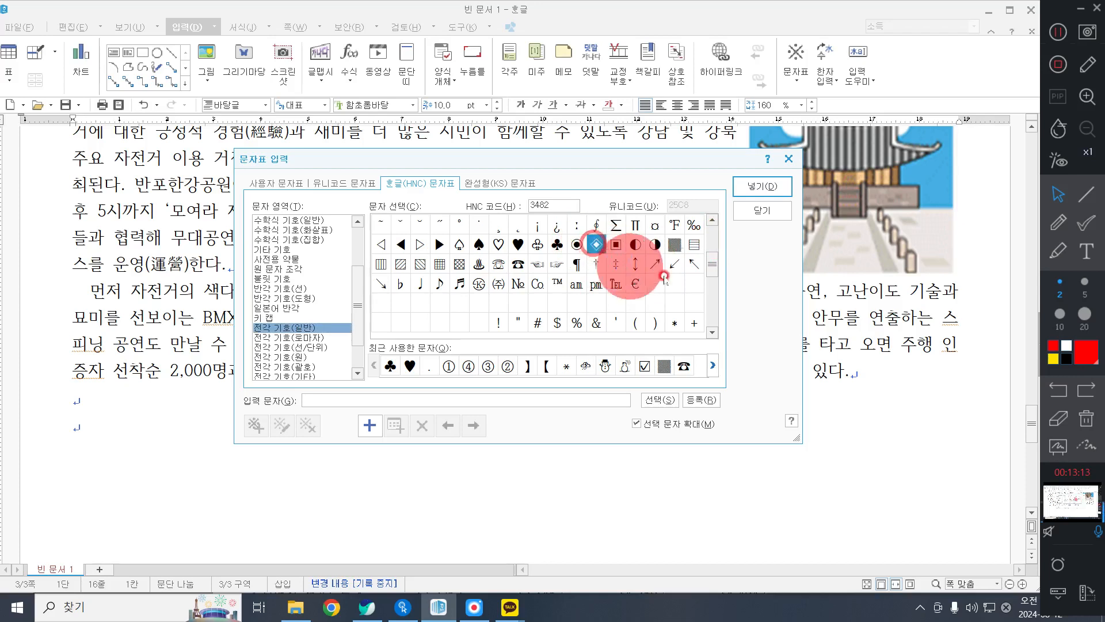
left_click(647, 245)
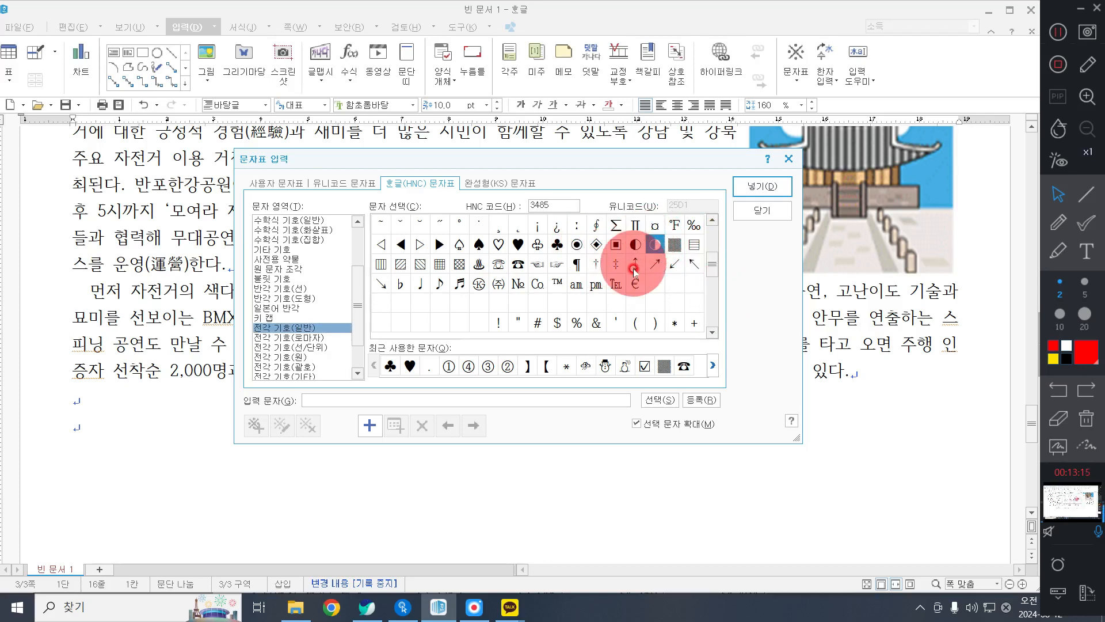
left_click(602, 249)
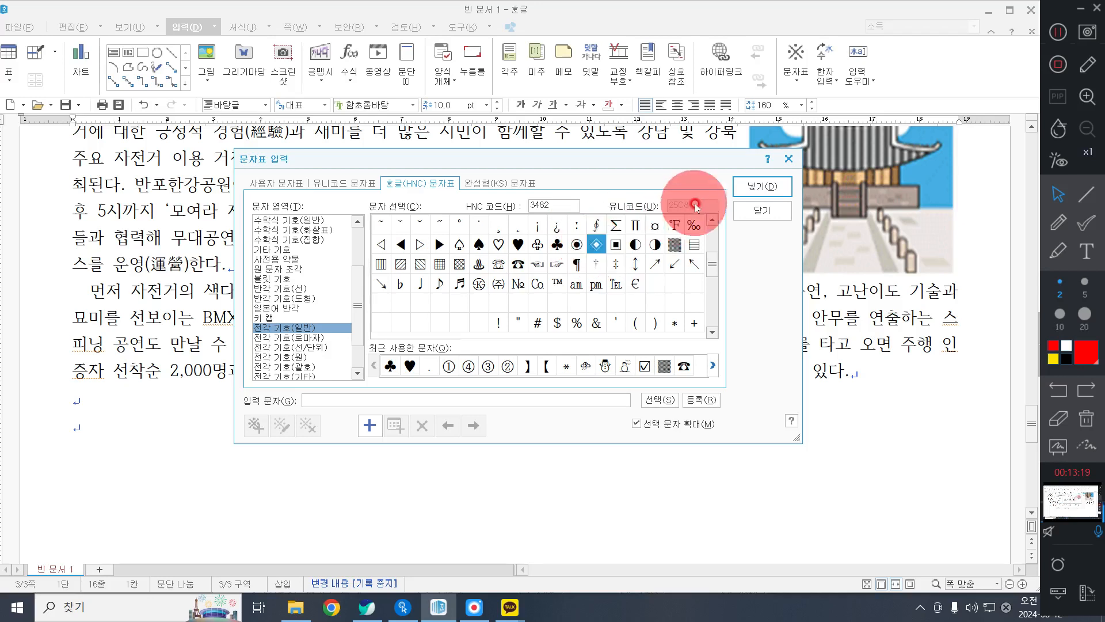
left_click(751, 186)
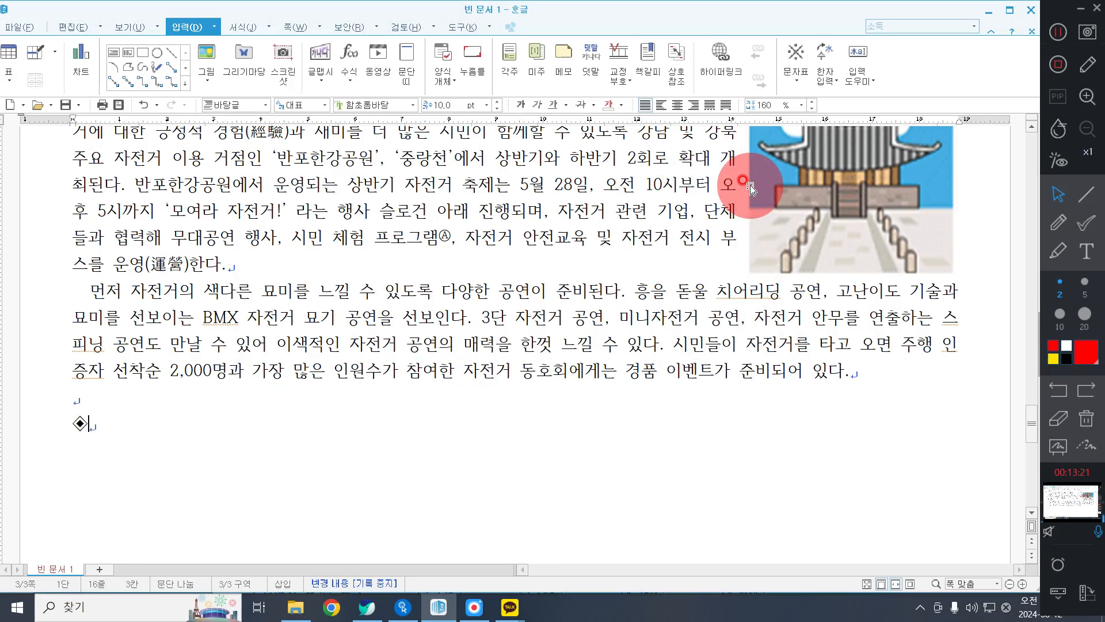
Write the heading text "릴레이자전거 및 모여라동호회 행사 안내" after the ◈ symbol.
type("ㄹ")
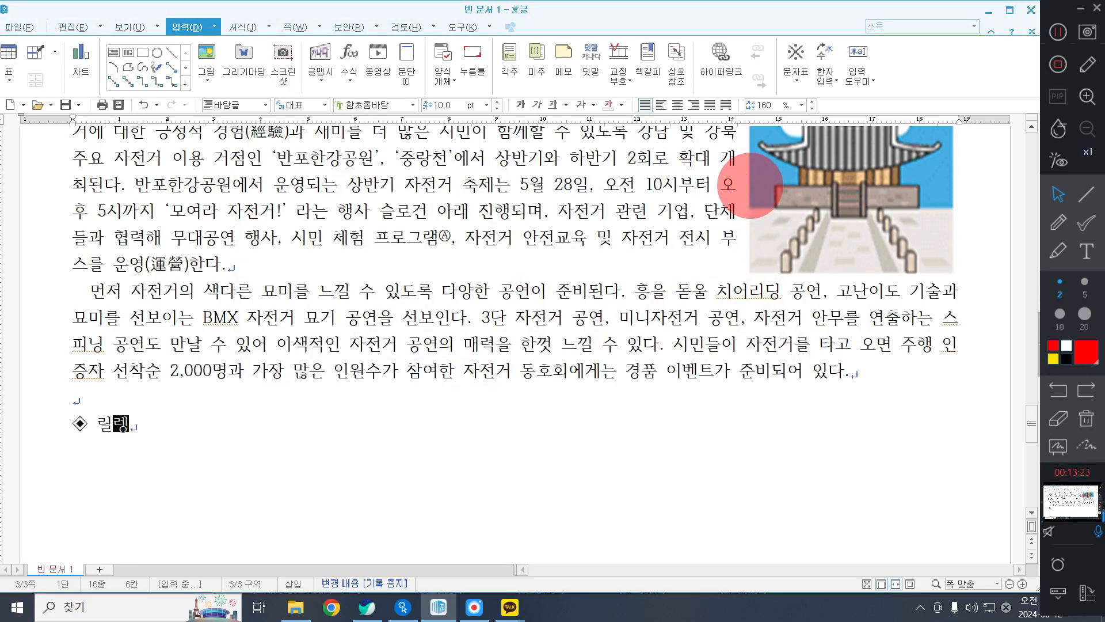
type("릴레이자전거 및 ")
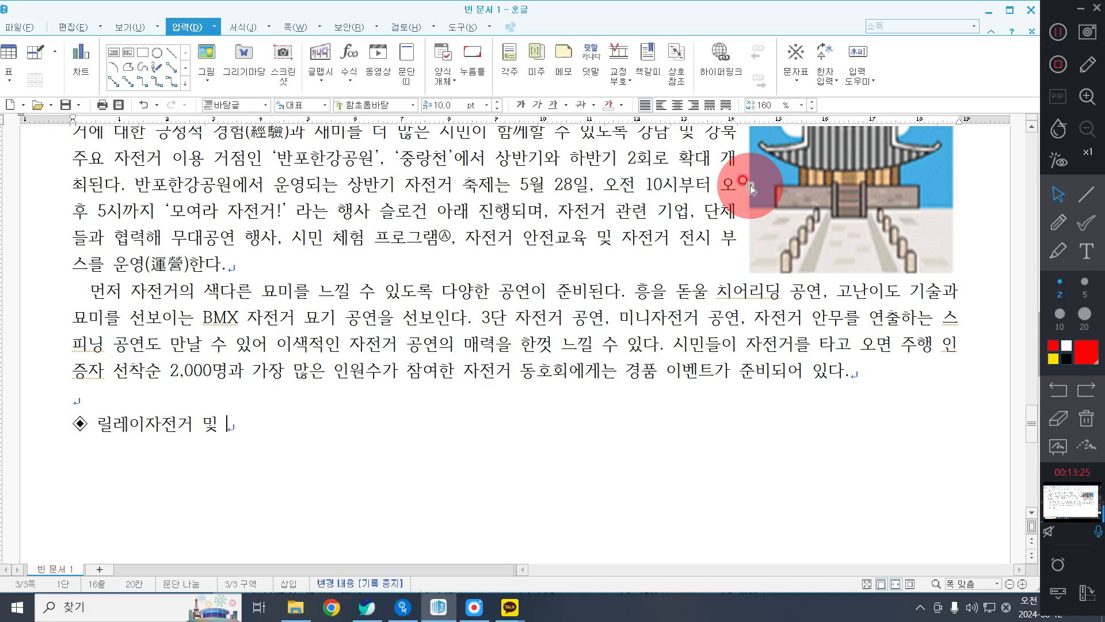
type("ㅁㅗㅇ")
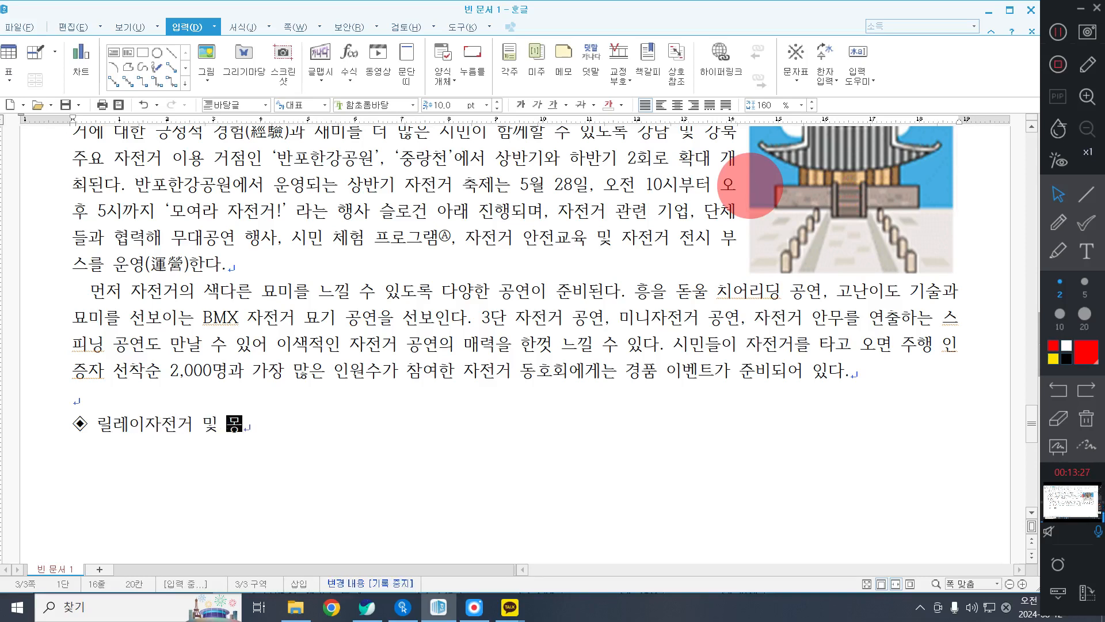
key("BackSpace")
key("BackSpace")
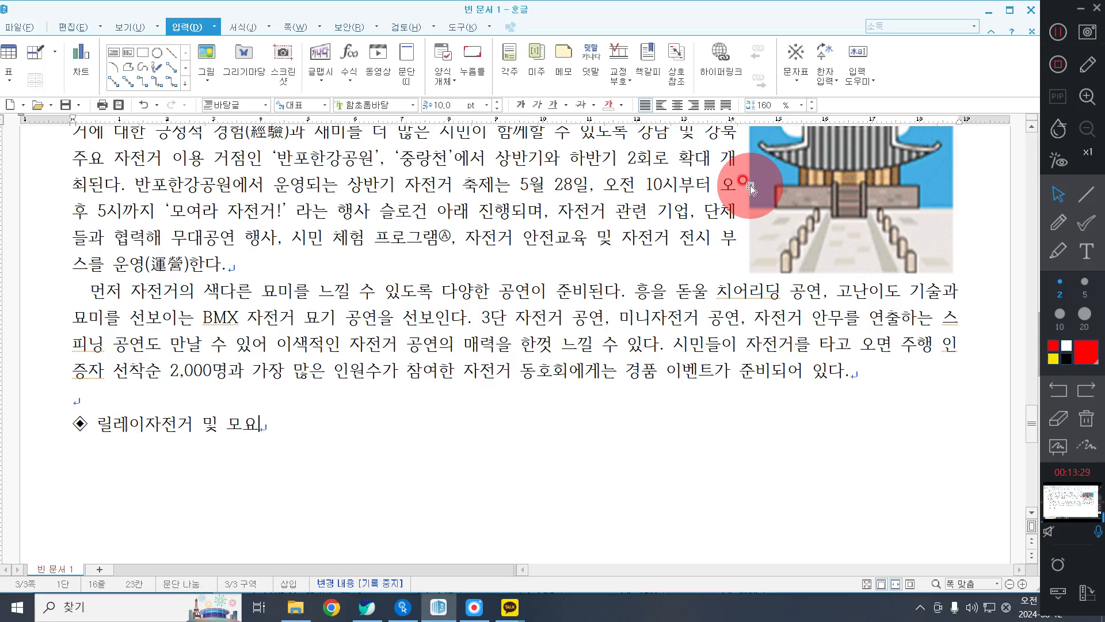
type("여라")
key("BackSpace")
type("동호회 해")
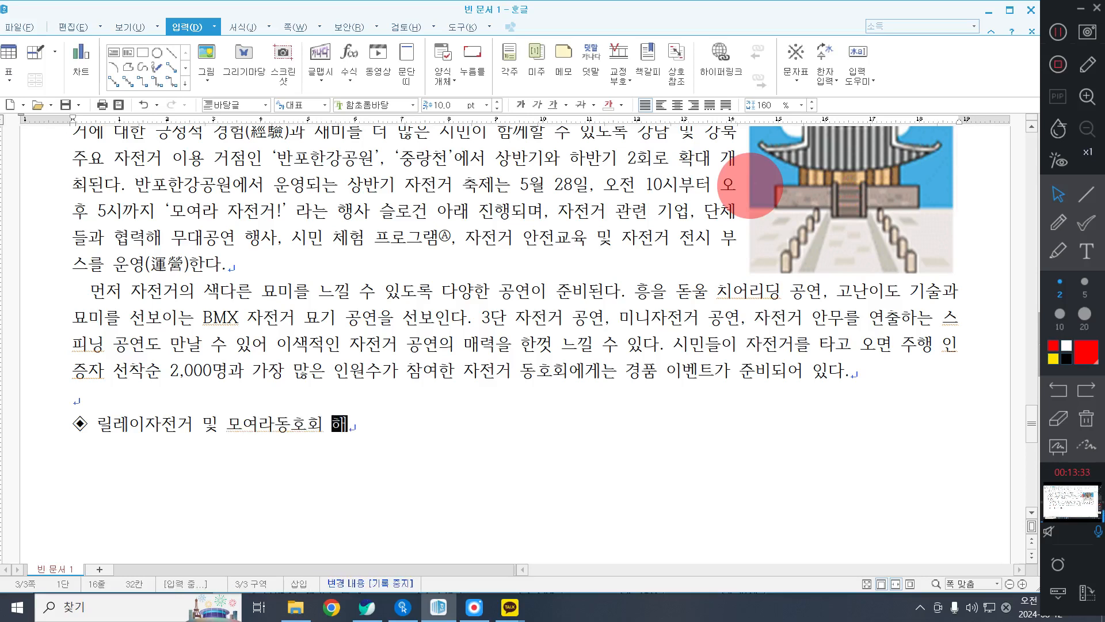
type("ㅇ사 안내")
Add the line "릴레이자전거 행사 안내" below the ◈ heading.
key("Return")
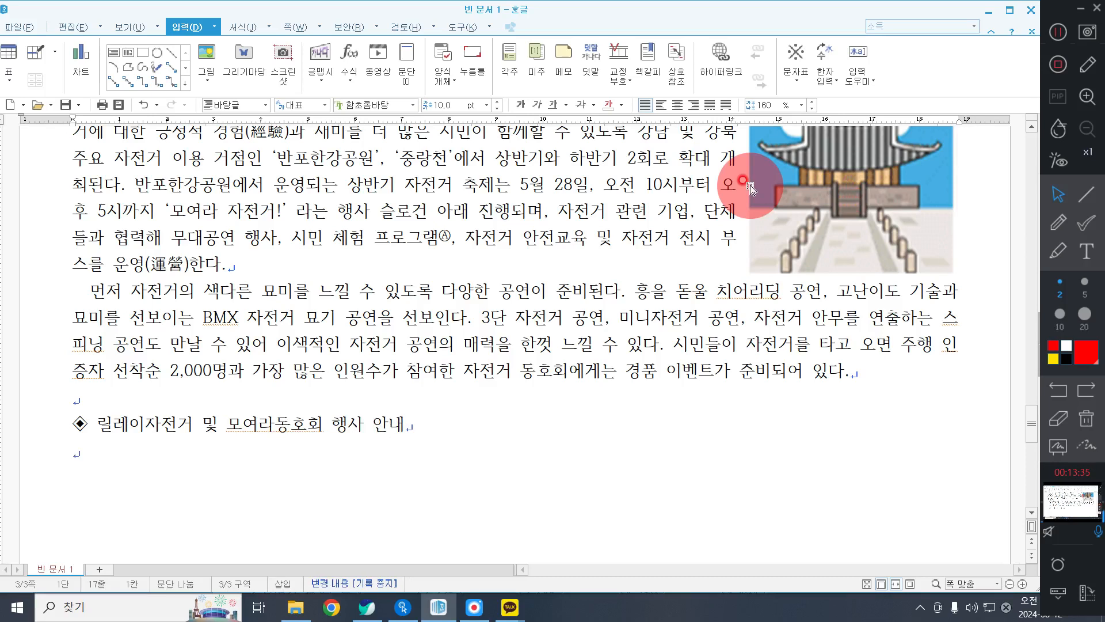
type("릴렝")
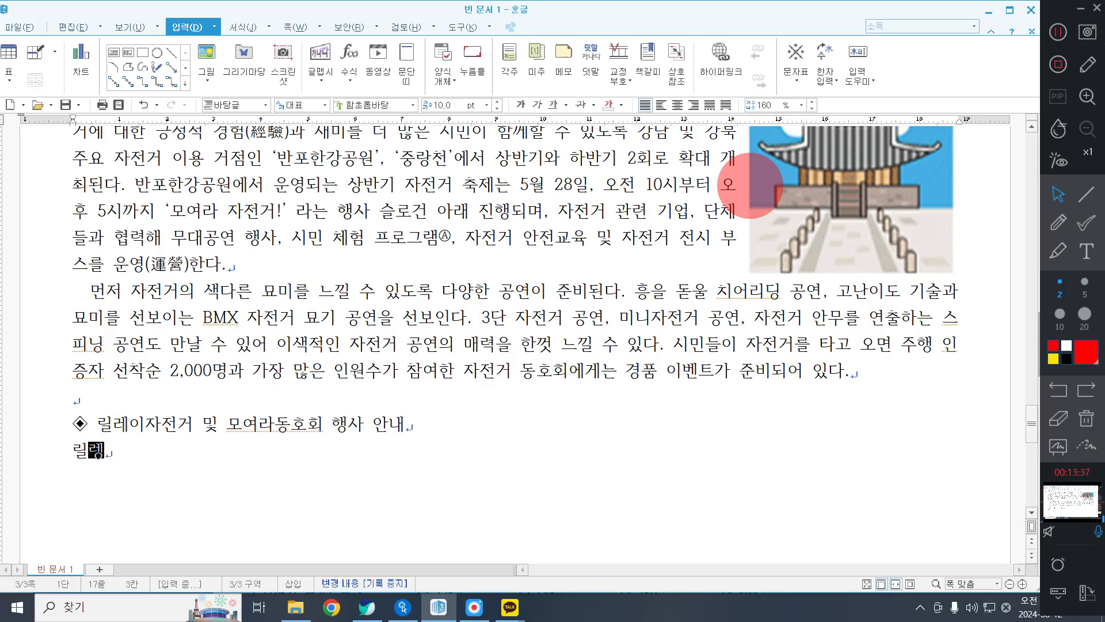
type("ㅣ자전거 햇")
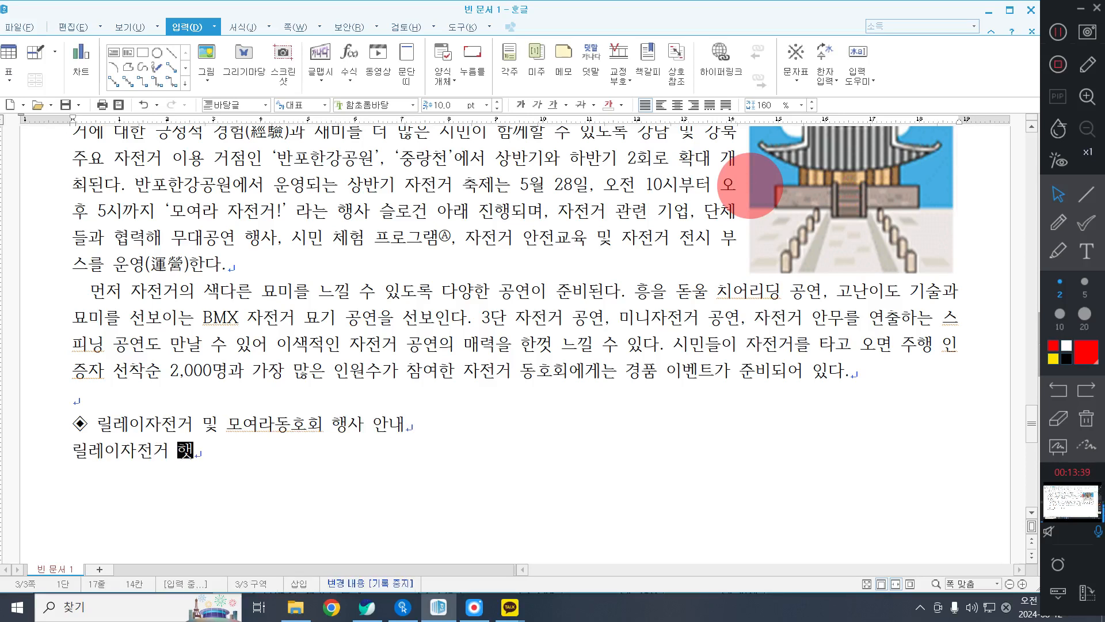
type("ㅇ사 ㅇ")
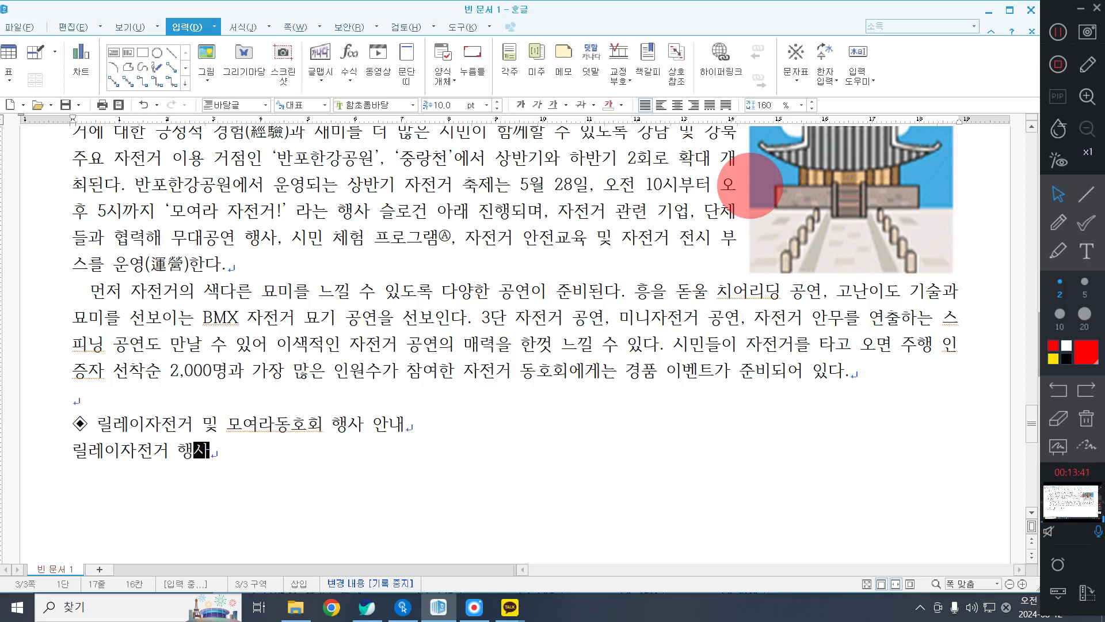
type("ㅏㄴ내")
Write "행사장소는 세빛섬 앞 무대" on a new line under the relay bicycle event line.
key("Return")
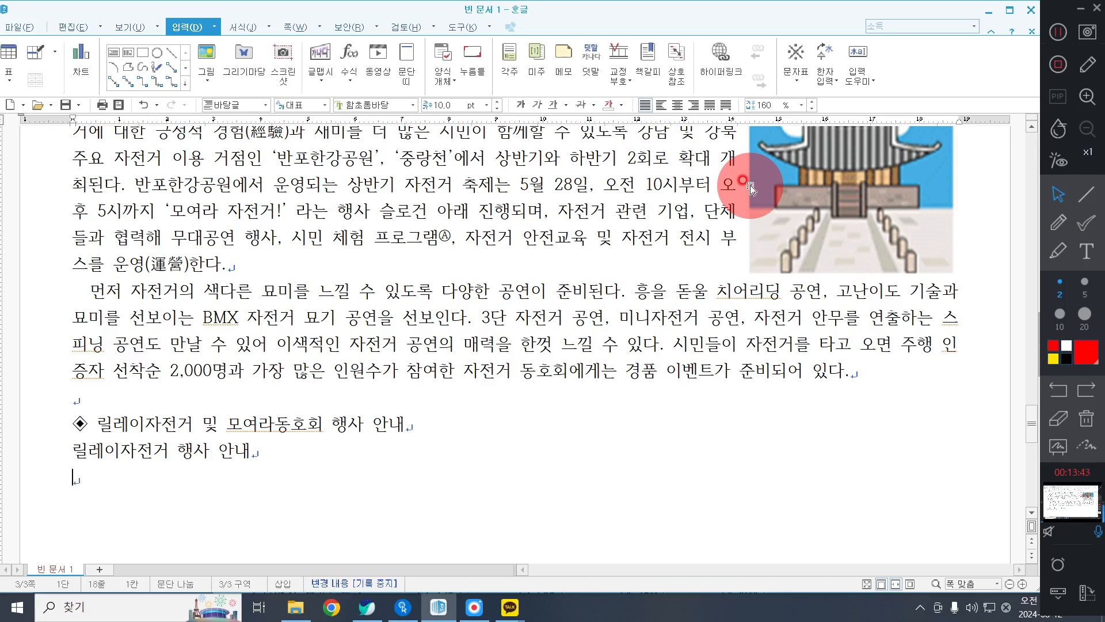
type("행사")
type("장소는 세")
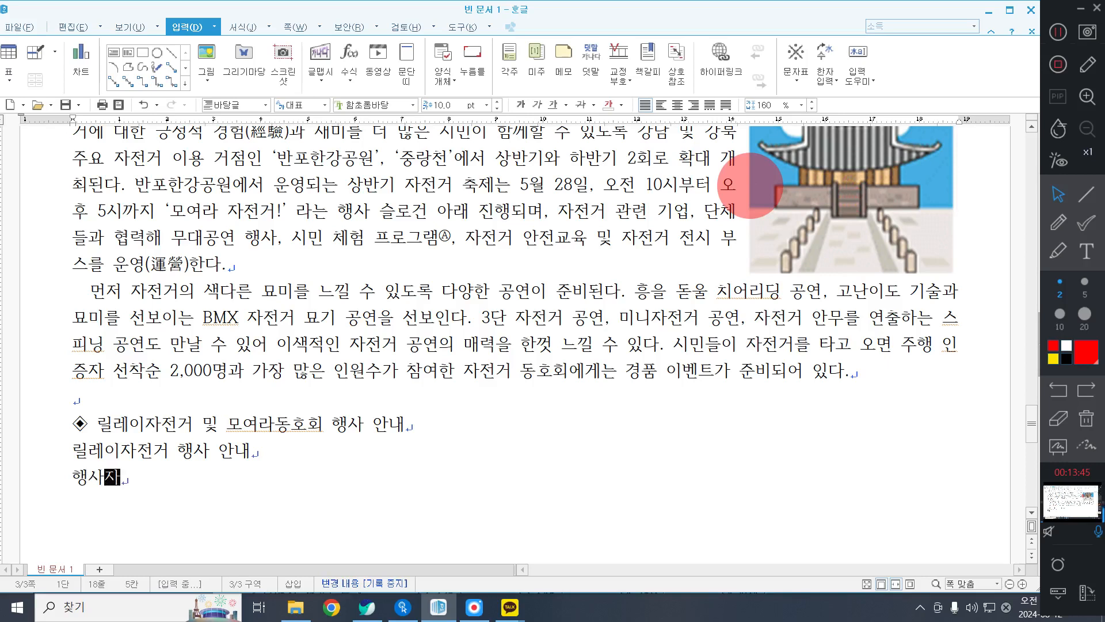
type("빛섬")
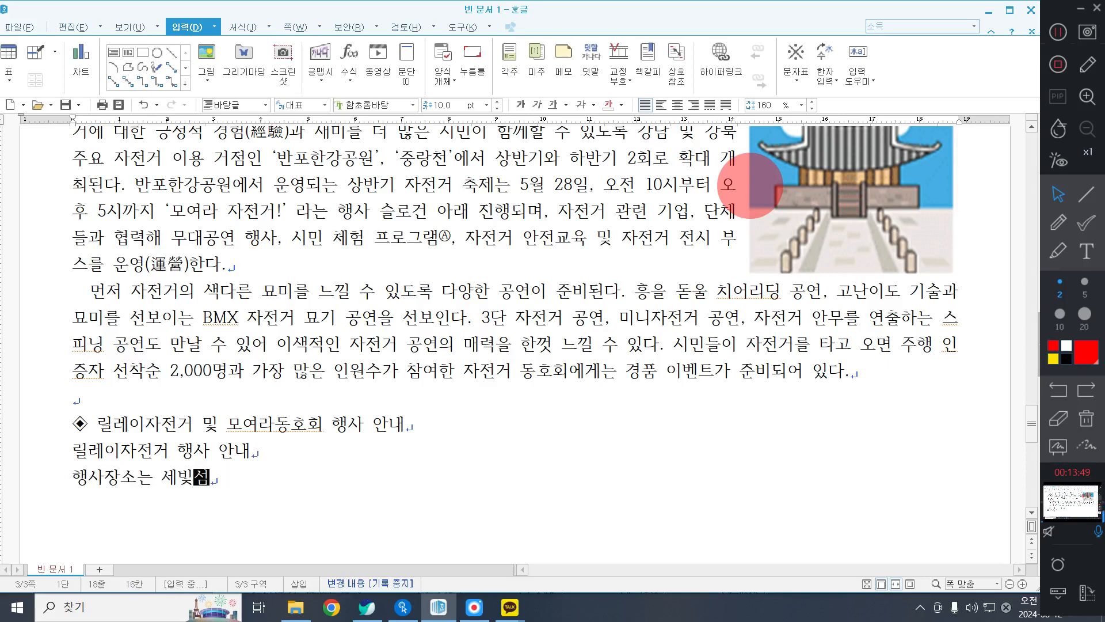
type(" 앞 무대")
Start a new line with the text "경기방식은 무대에 설치된 롤러", correcting the misspelled word to "무대에".
key("Return")
type("겨")
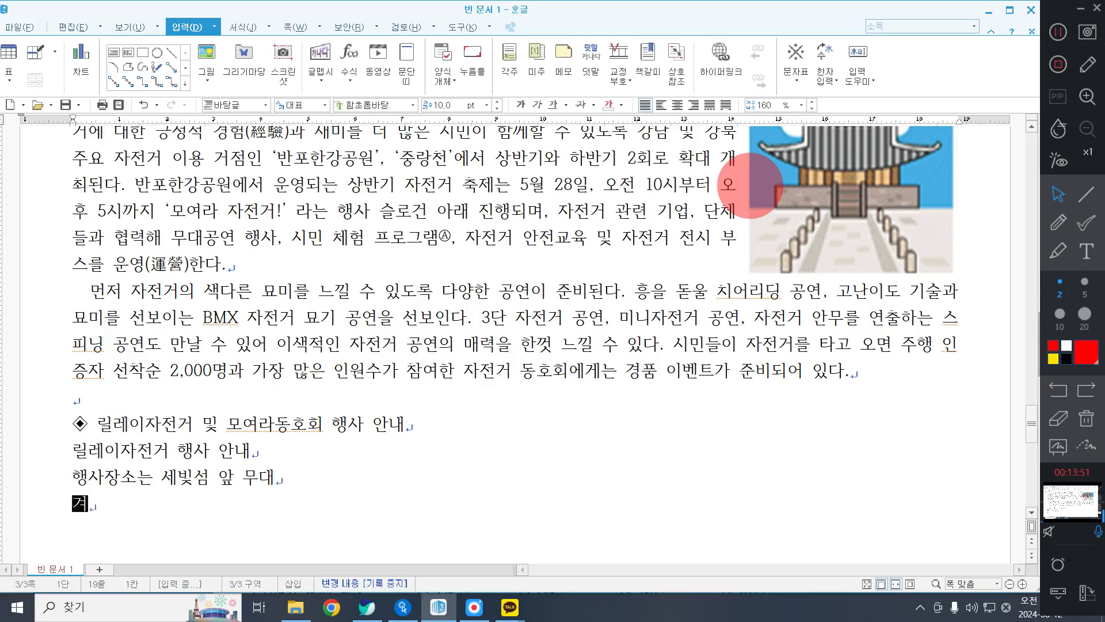
type("경기방식은 묻")
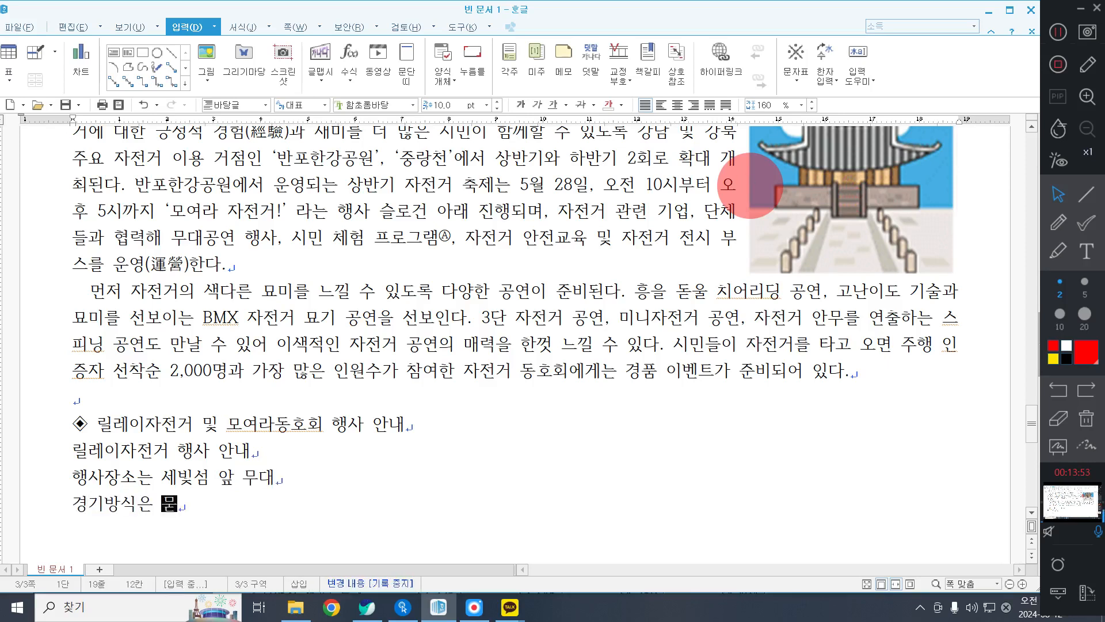
type("대에 설치된 ")
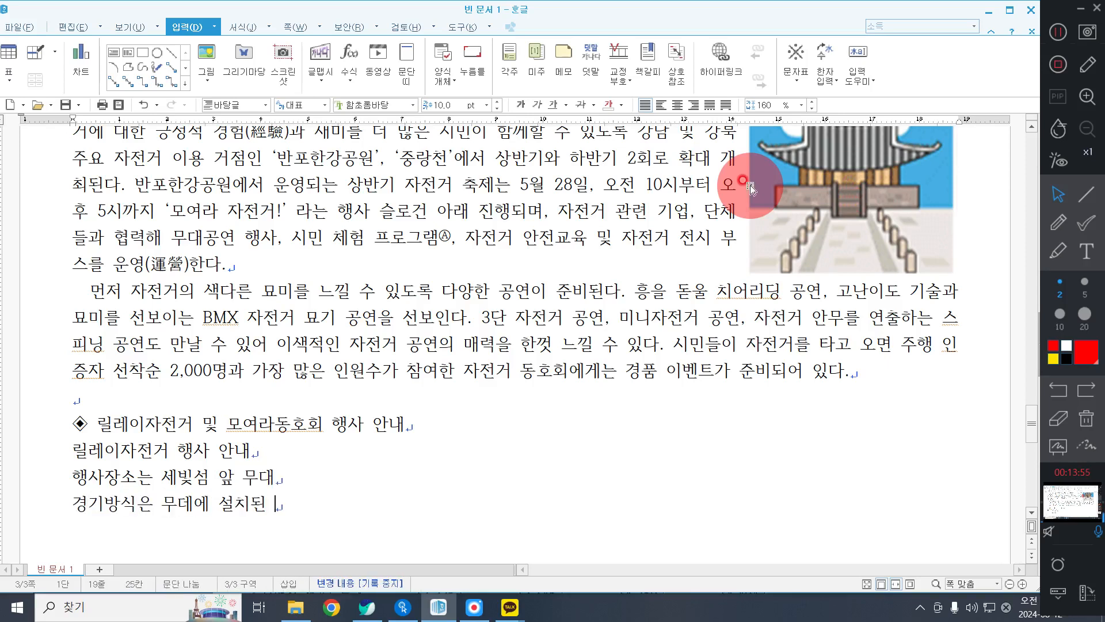
type("로ㄹ러")
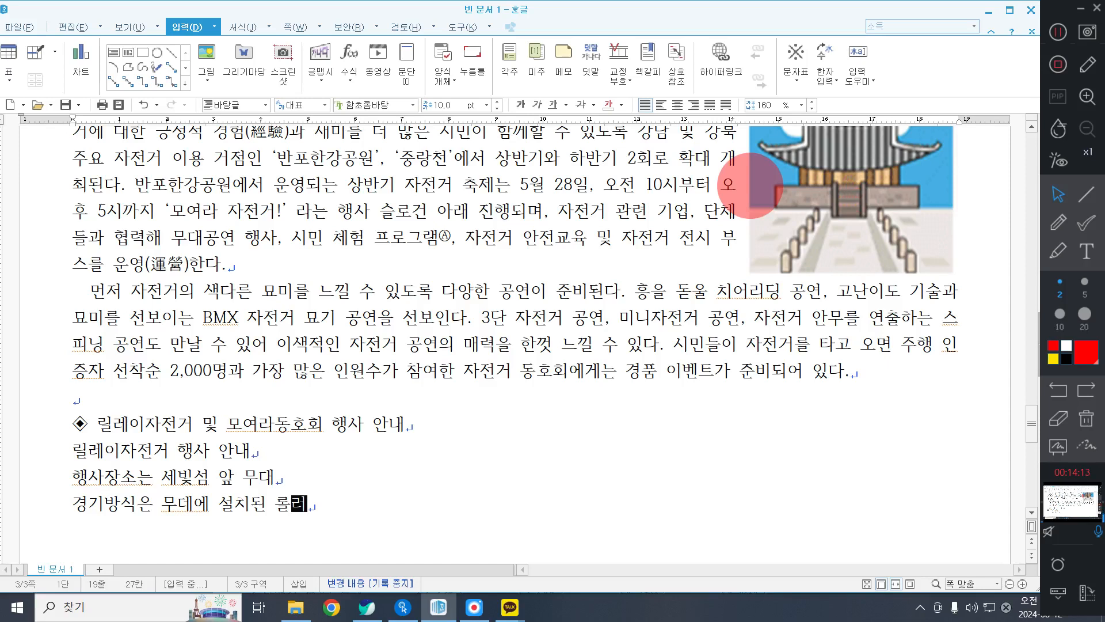
key("BackSpace")
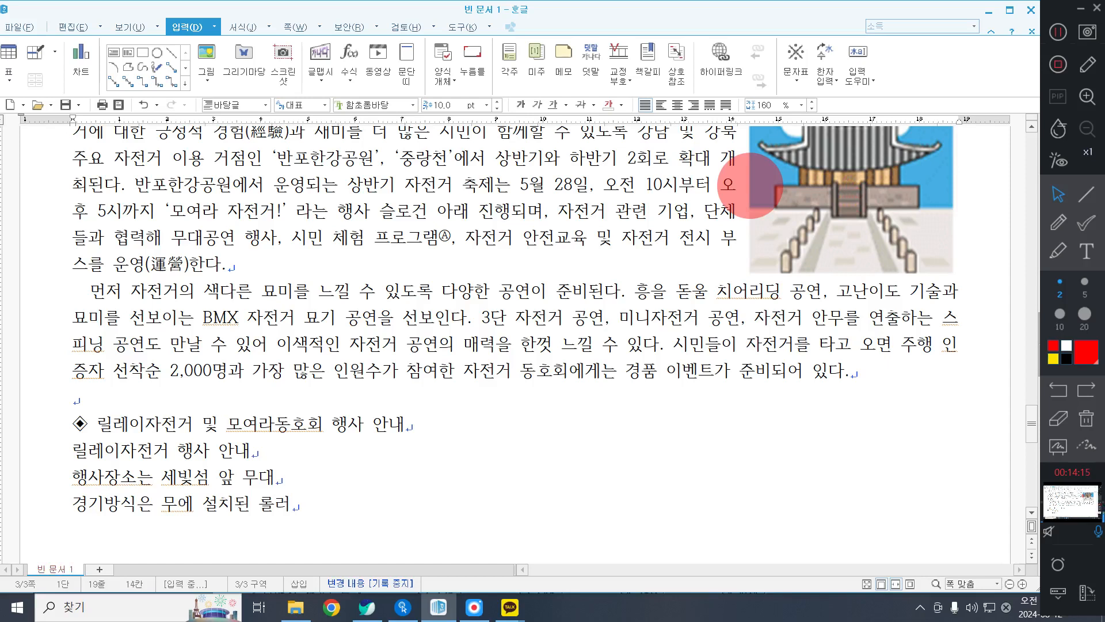
type("대")
key("Right")
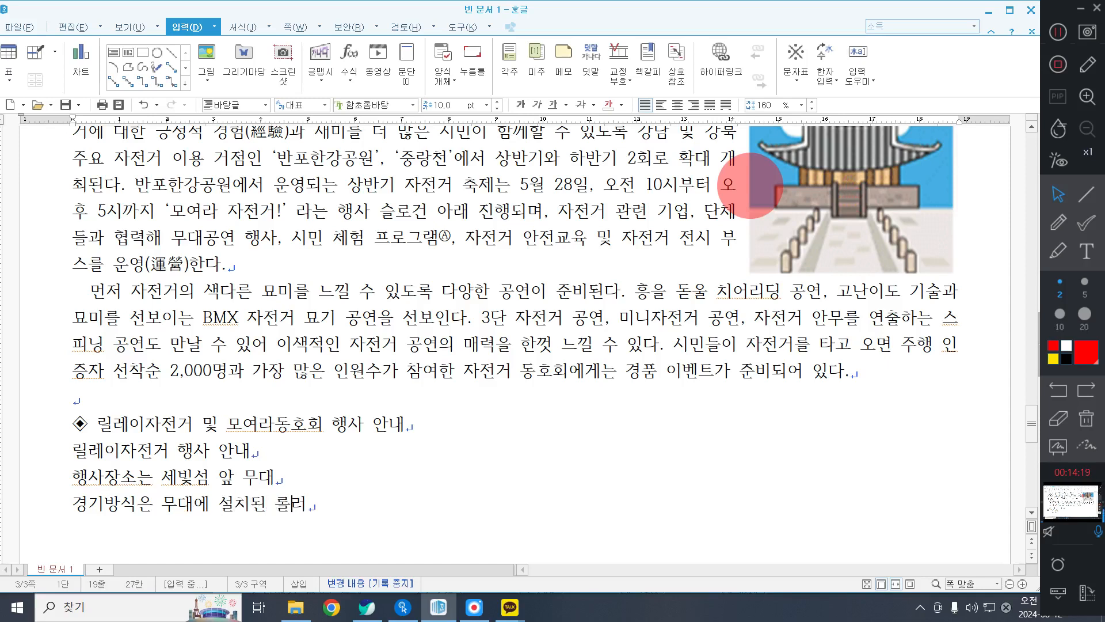
key("Right")
Complete the 경기방식 line with "자전거를 이용해 20초 동안 스프린트".
type("자전거를 이용해 20")
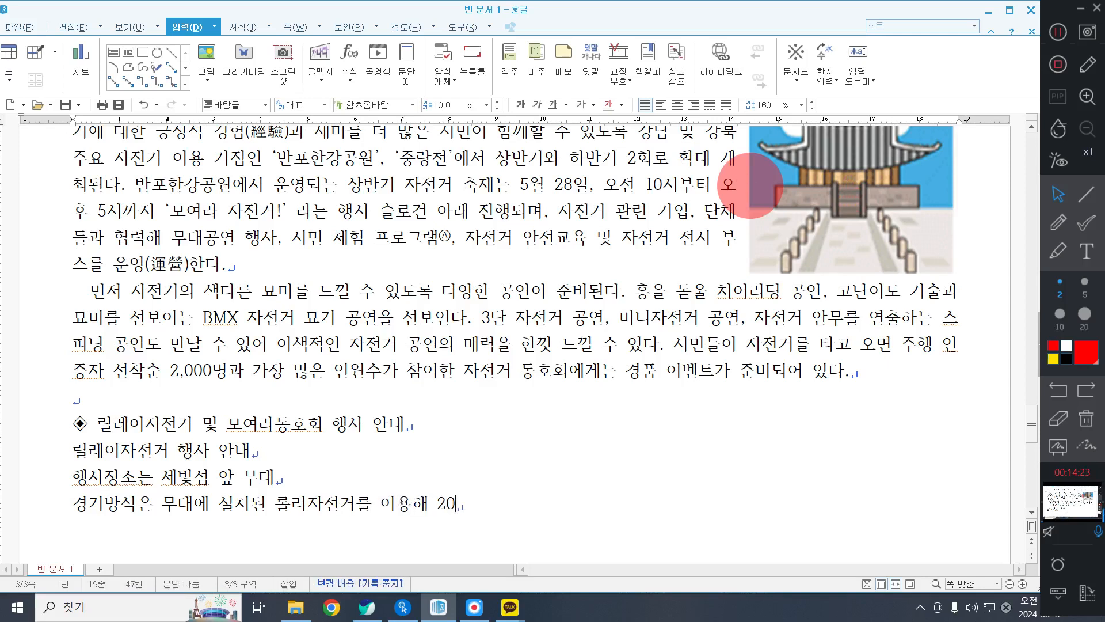
type("초 동안 스프린")
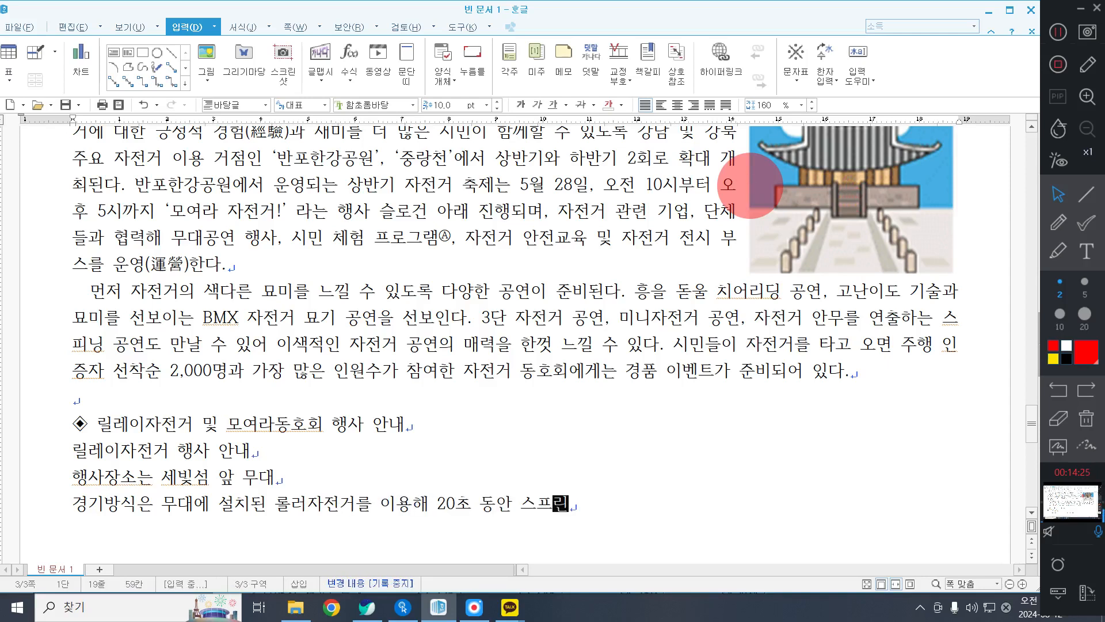
type("트")
Add the line "모여라 동호회 행사 안내" below the 경기방식 line.
key("Return")
type("몰")
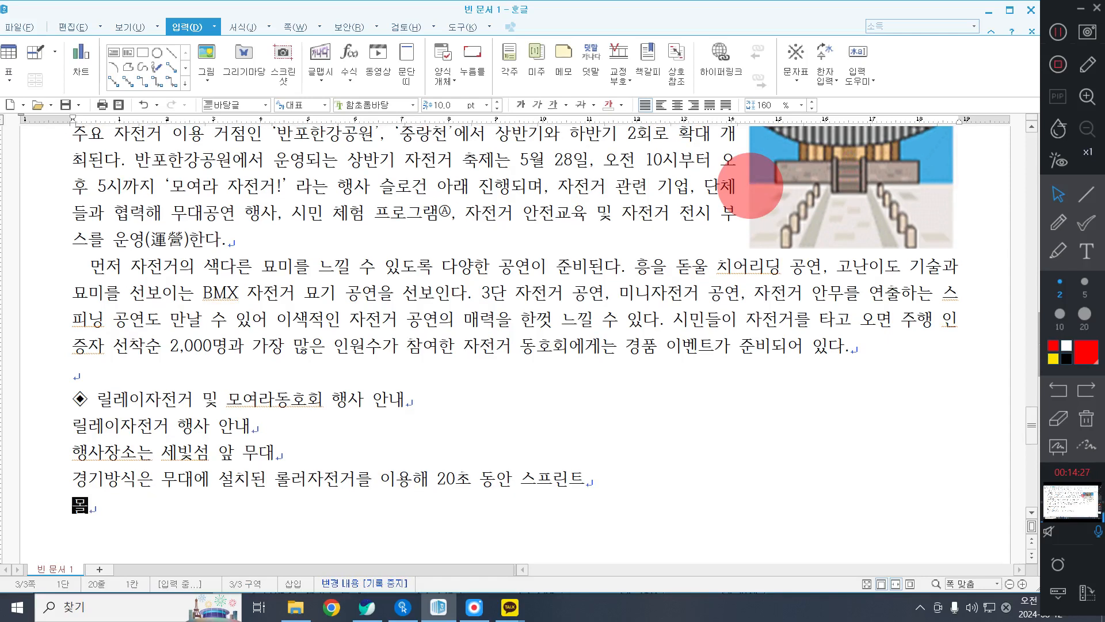
type("여라 동호회 ")
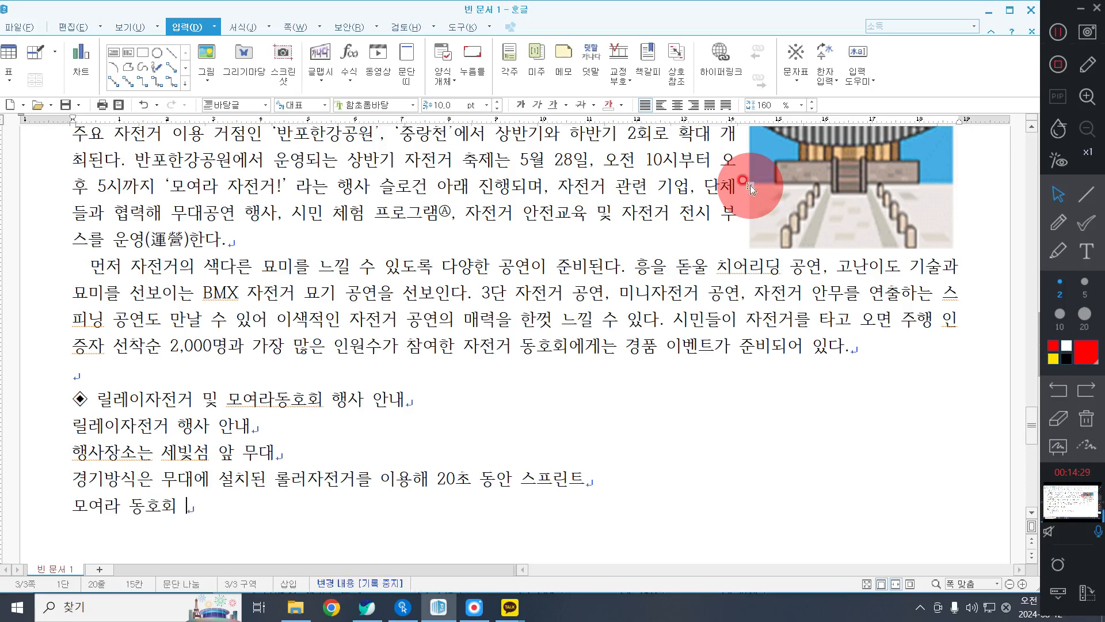
type("행ㅅ사 안내")
Write "참여방법은 홈페이지 내 모여라동호회 참가신청서 제출" on a new line under the club event line.
key("Return")
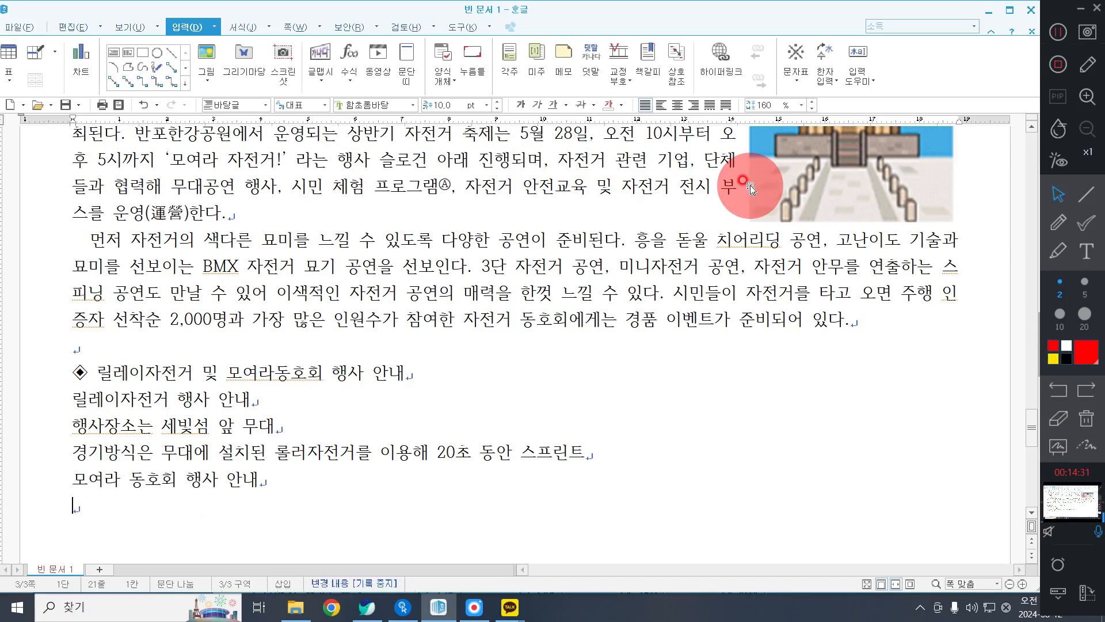
type("참여방법은 홈")
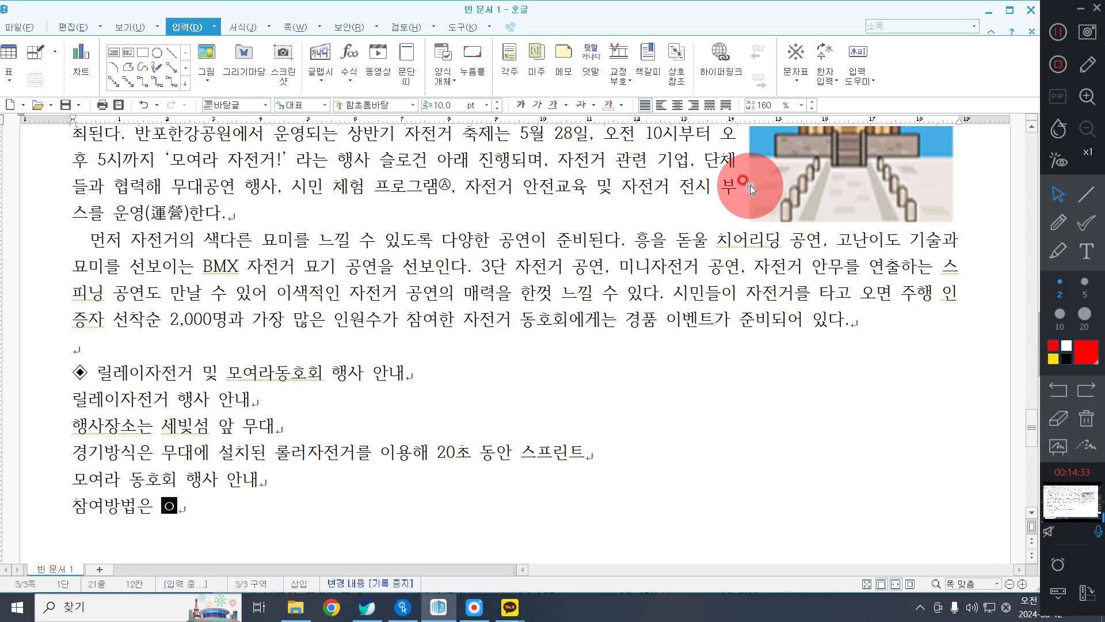
type("페이지 내 모열")
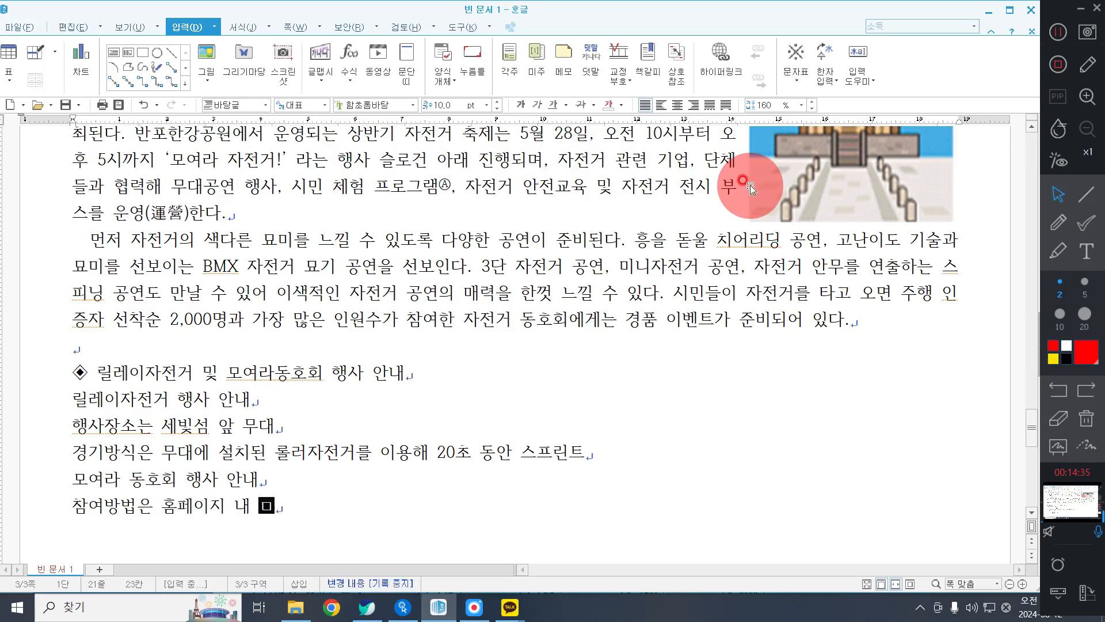
type("라")
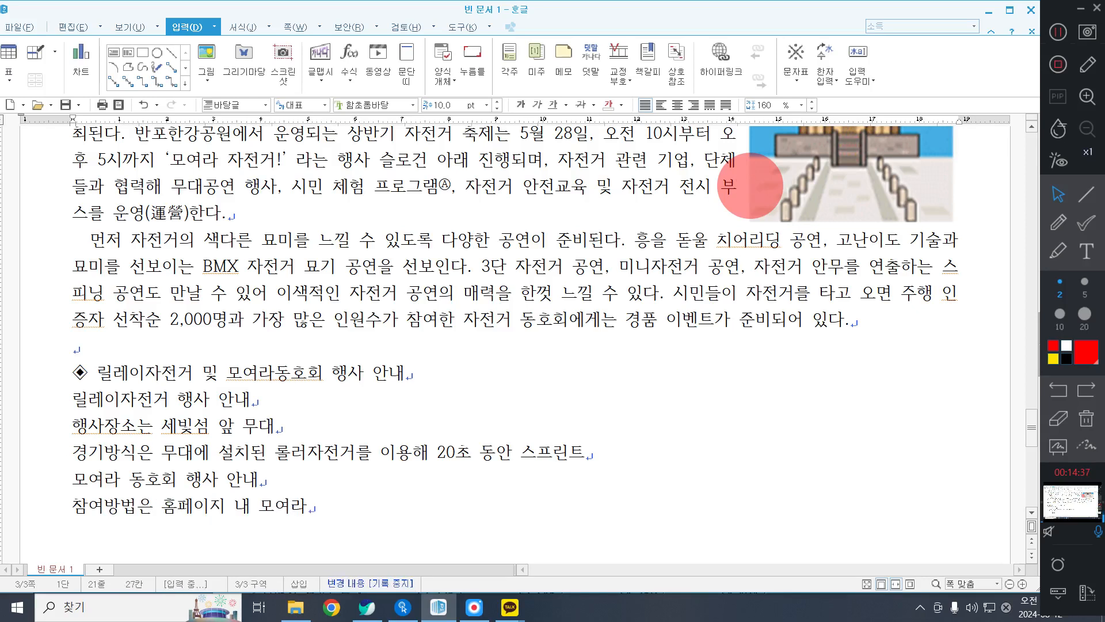
type("동호회 참가신청")
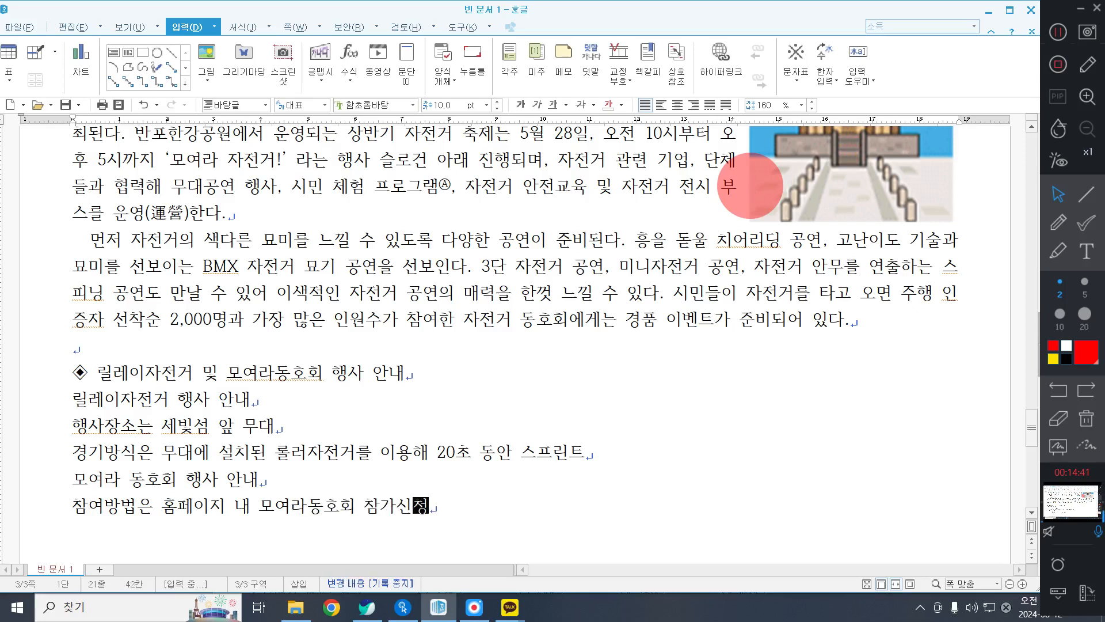
type("서 제출")
Add the line "가장 많은 인원이 모인 동호회는 스포츠 선글라스 20개 증정" below the 참여방법 line.
key("Return")
type("가장마")
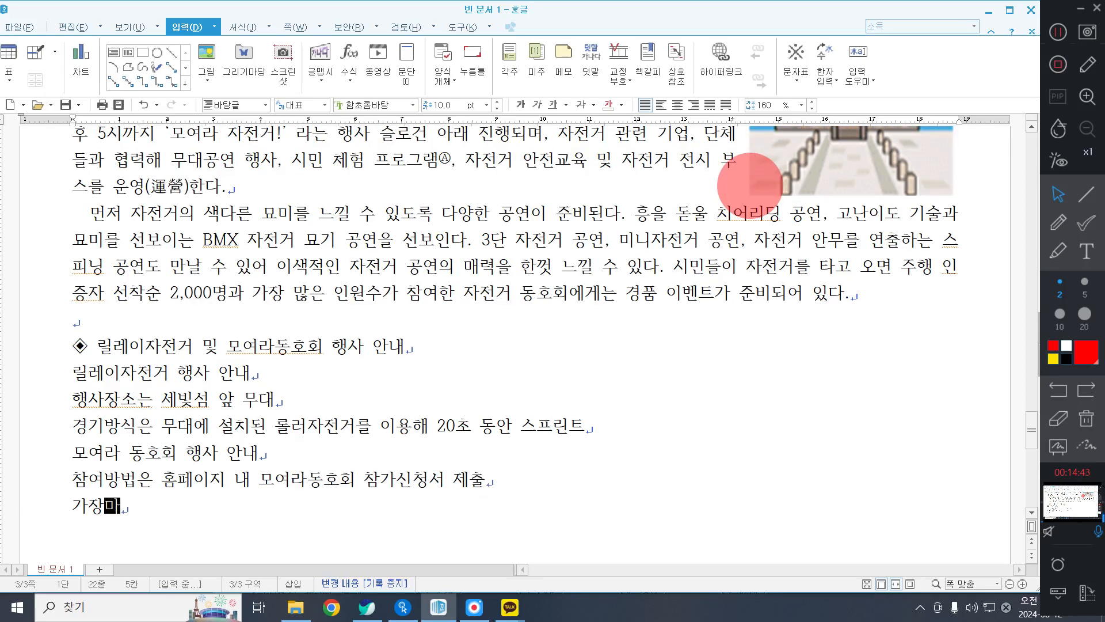
key("BackSpace")
type("많은 ㅇ")
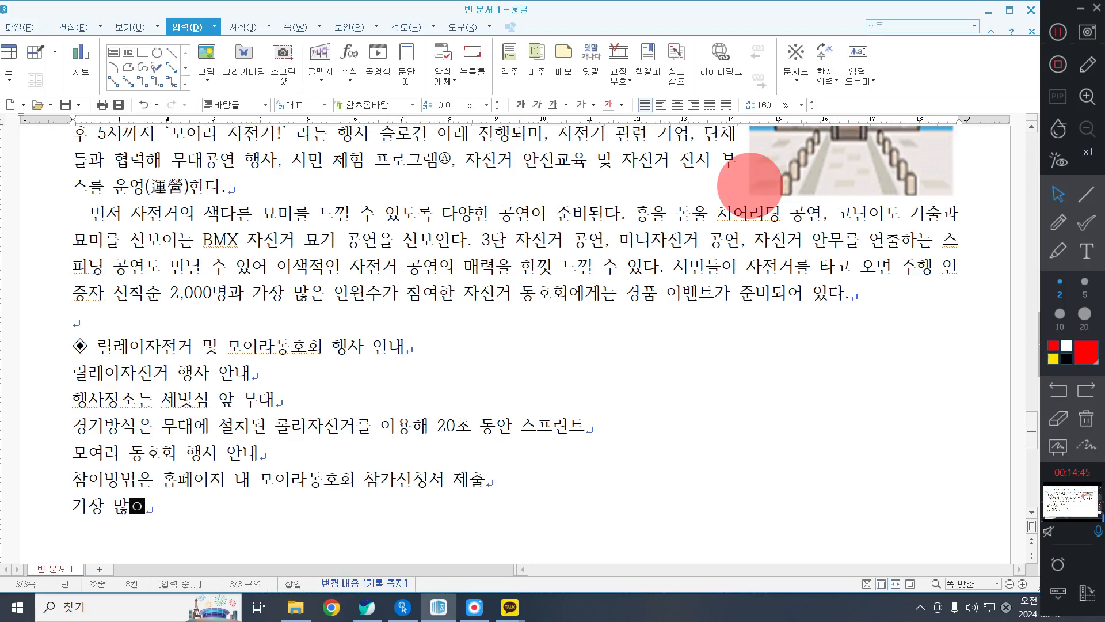
type("인원이 ")
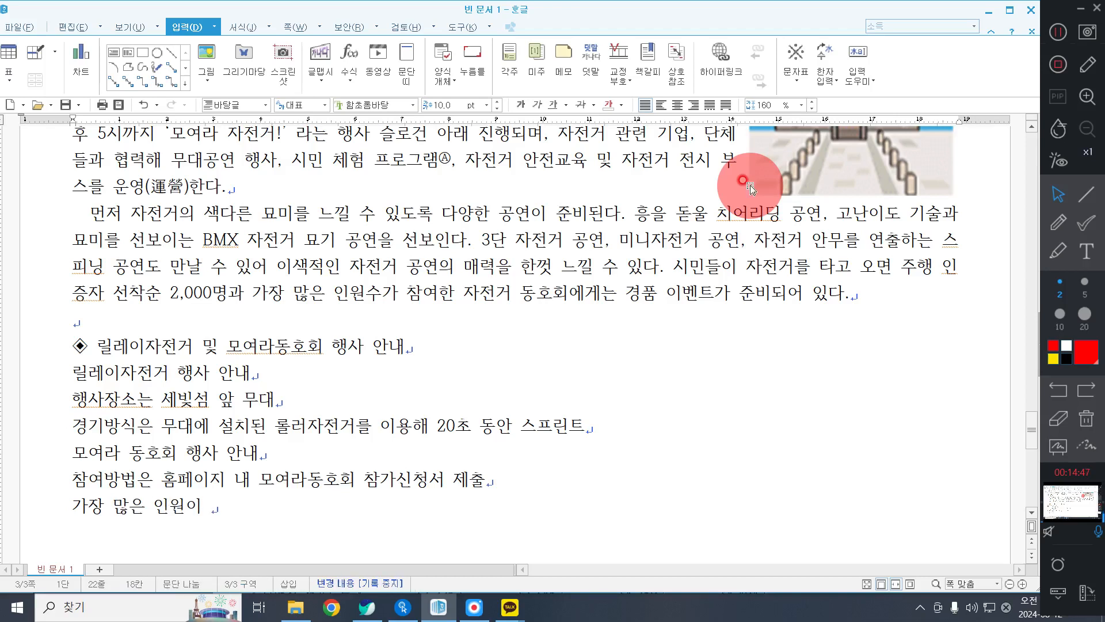
type("모인 동ㅎ")
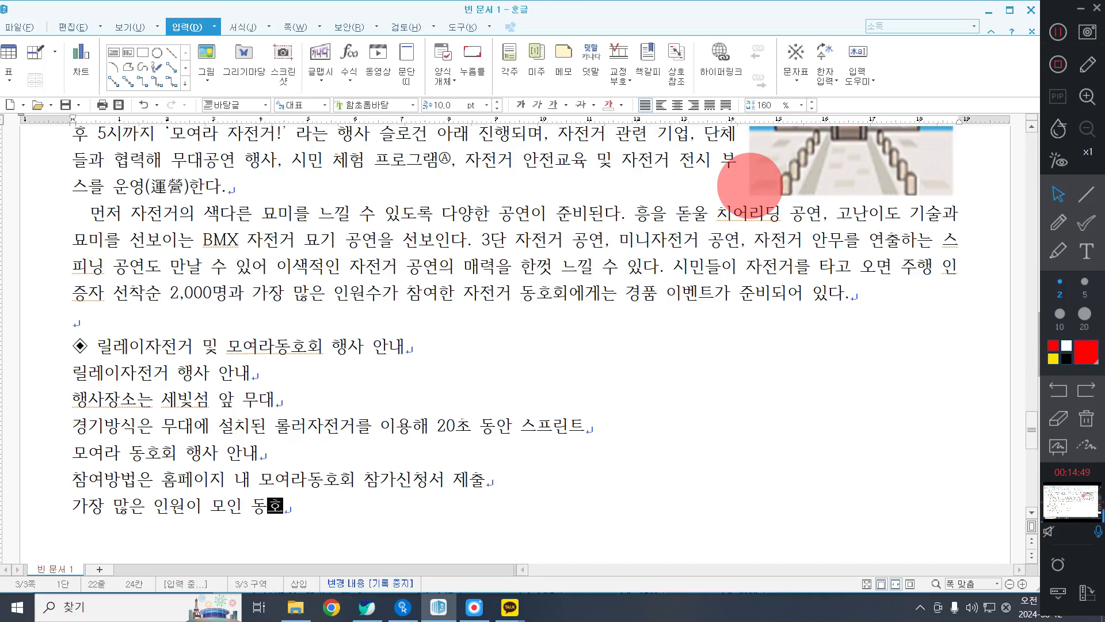
type("회는 스포")
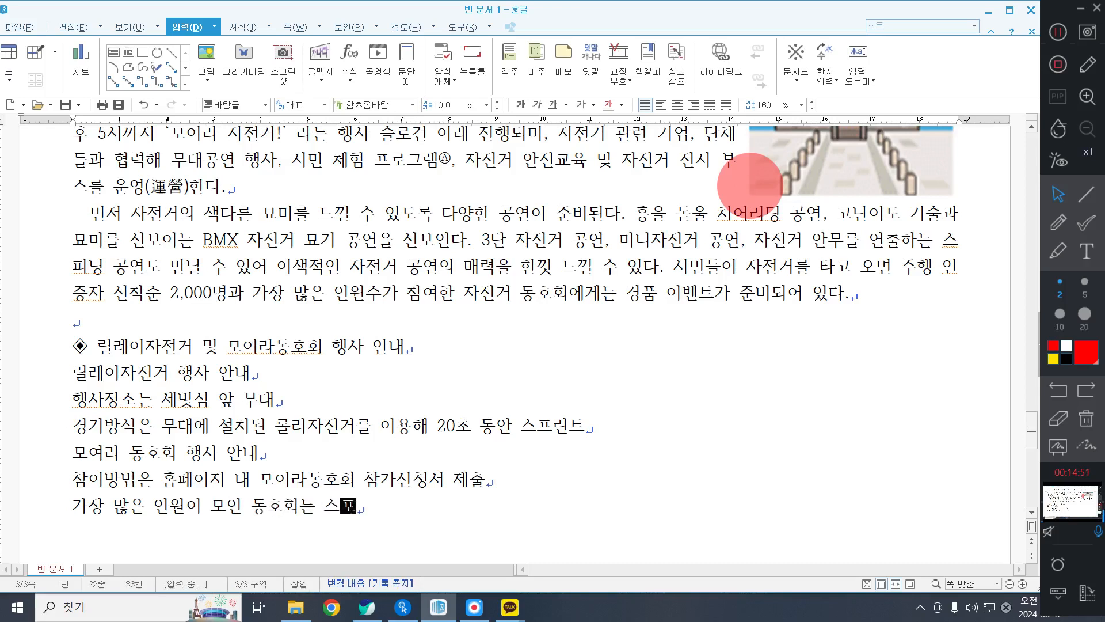
type("츠 선")
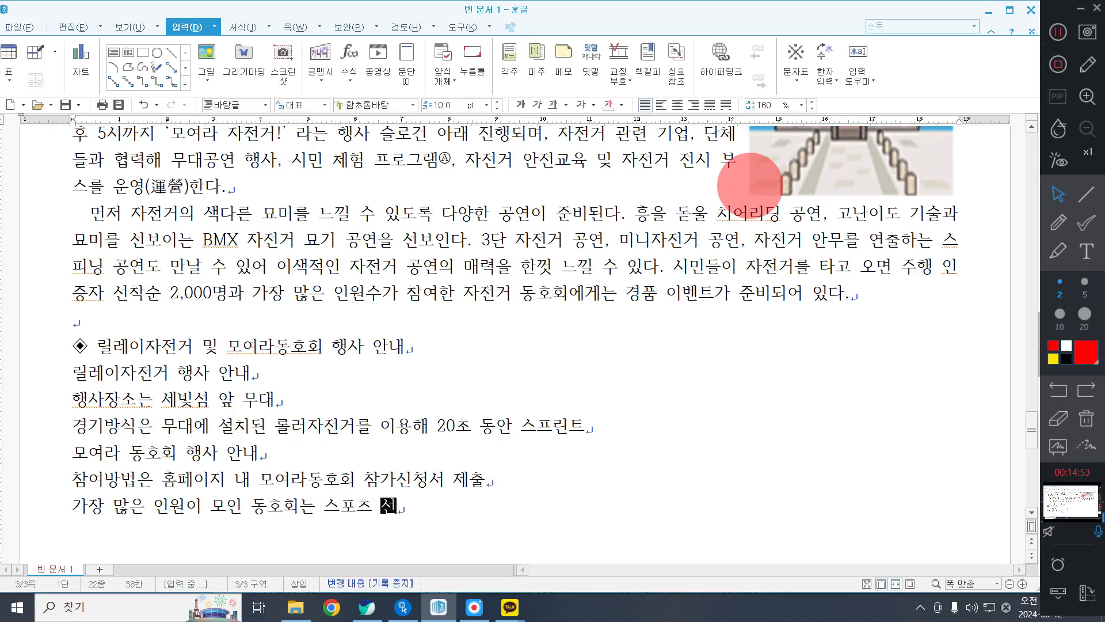
type("글ㄹ라스 20개 증정")
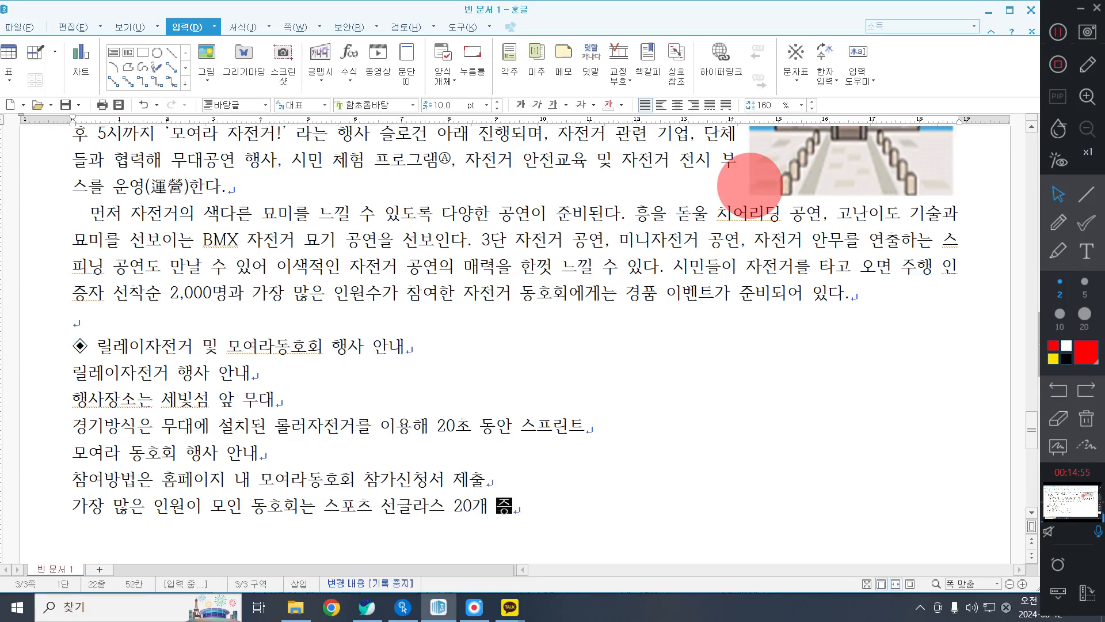
Leave a blank line after the event details and add the heading "◈ 서울 자전거 축제 일정", inserting ◈ from the 호글(HNC) 문자표.
key("Return")
key("Return")
key("ctrl+F10")
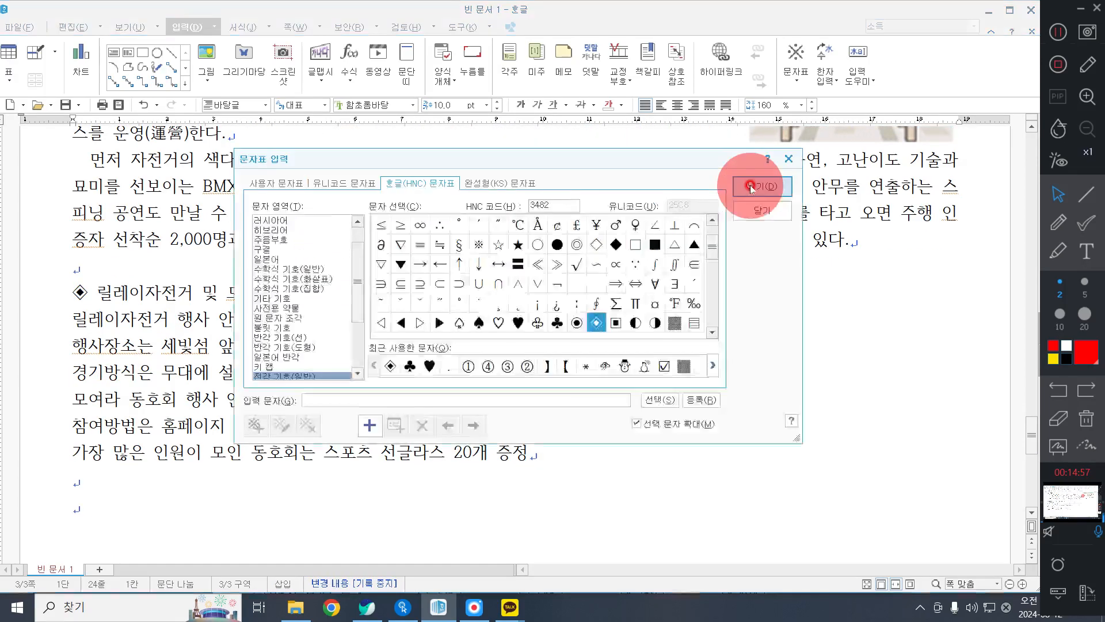
key("Return")
type("서울 자")
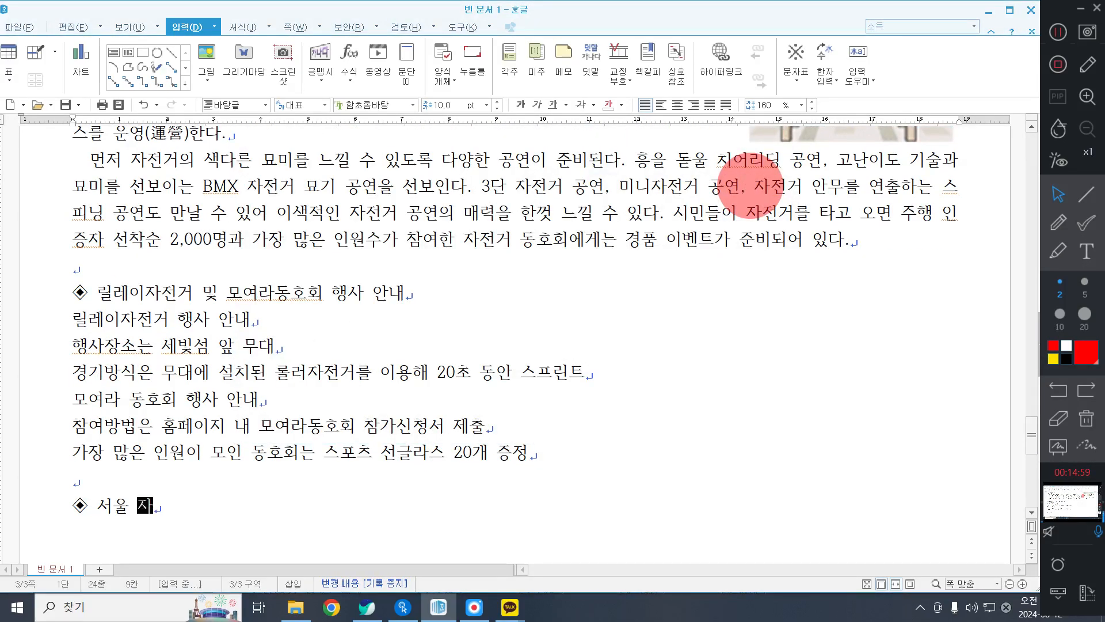
type("전거 축ㅈ제 일정")
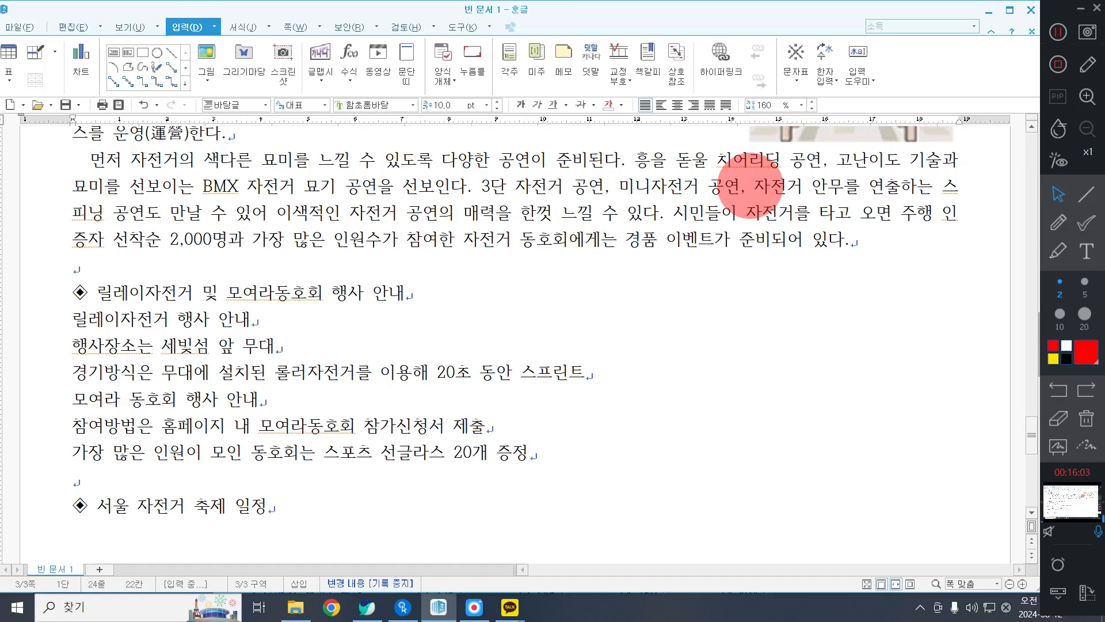
left_click_drag(1051, 7, 1056, 5)
left_click(356, 320)
scroll(199, 359, "down", 1)
scroll(198, 362, "up", 1)
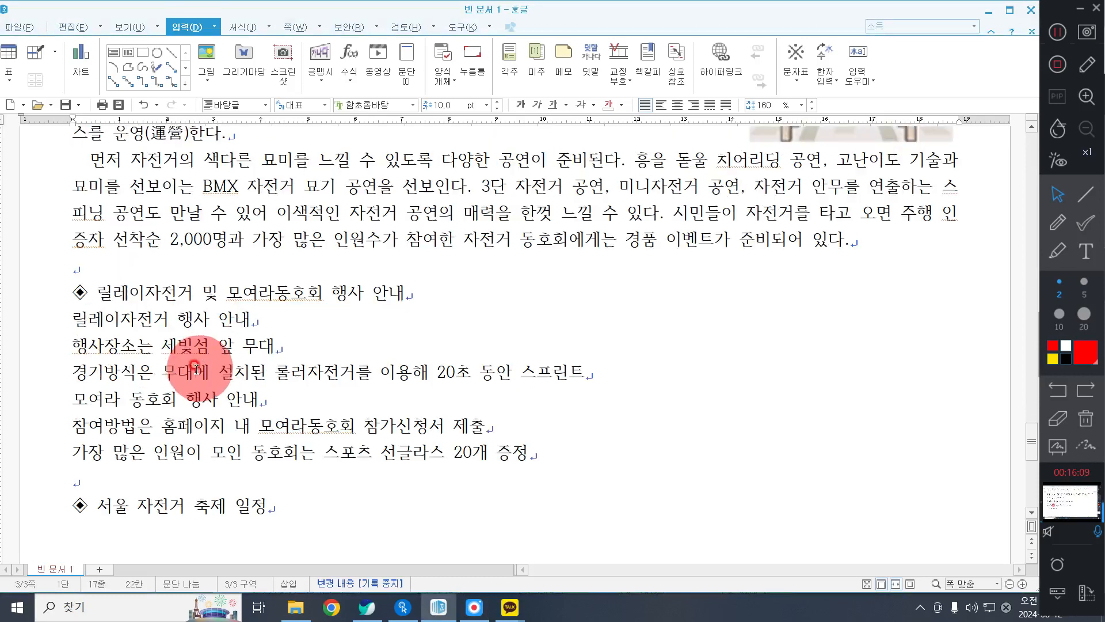
Set the whole heading line "◈ 릴레이자전거 및 모여라동호회 행사 안내" to the 돋움 font at 18 pt.
left_click(21, 300)
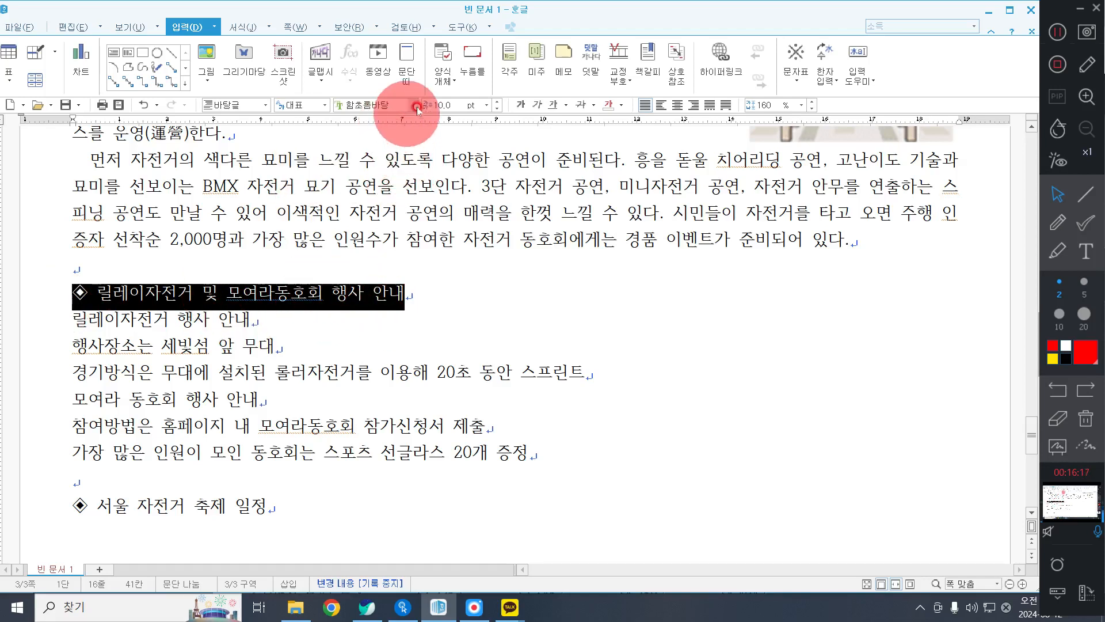
left_click(368, 100)
type("돋움")
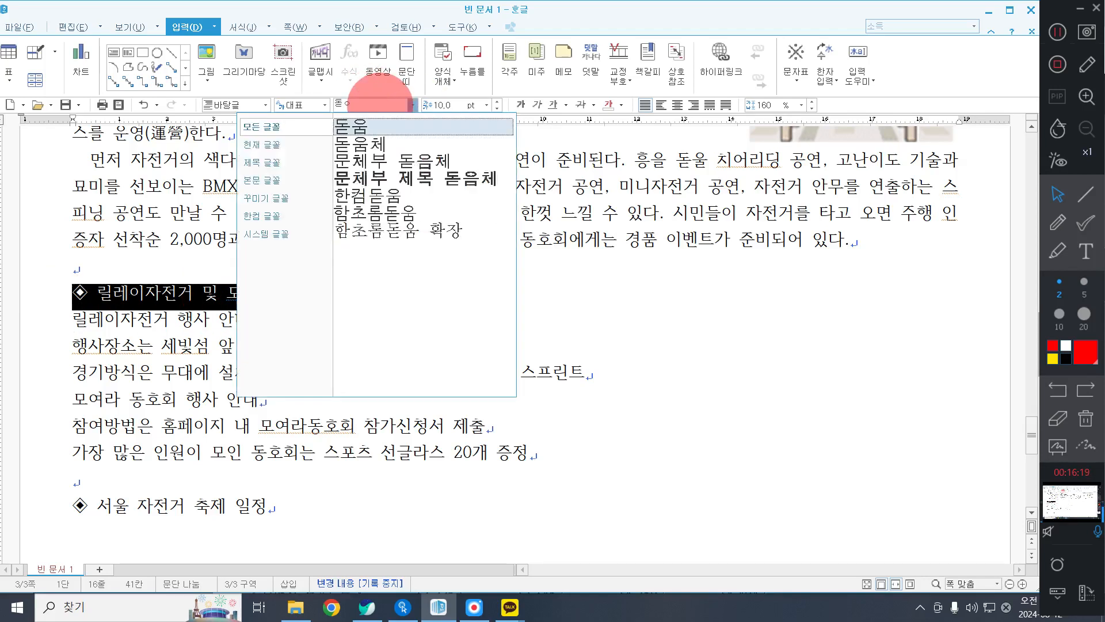
key("Return")
left_click(442, 102)
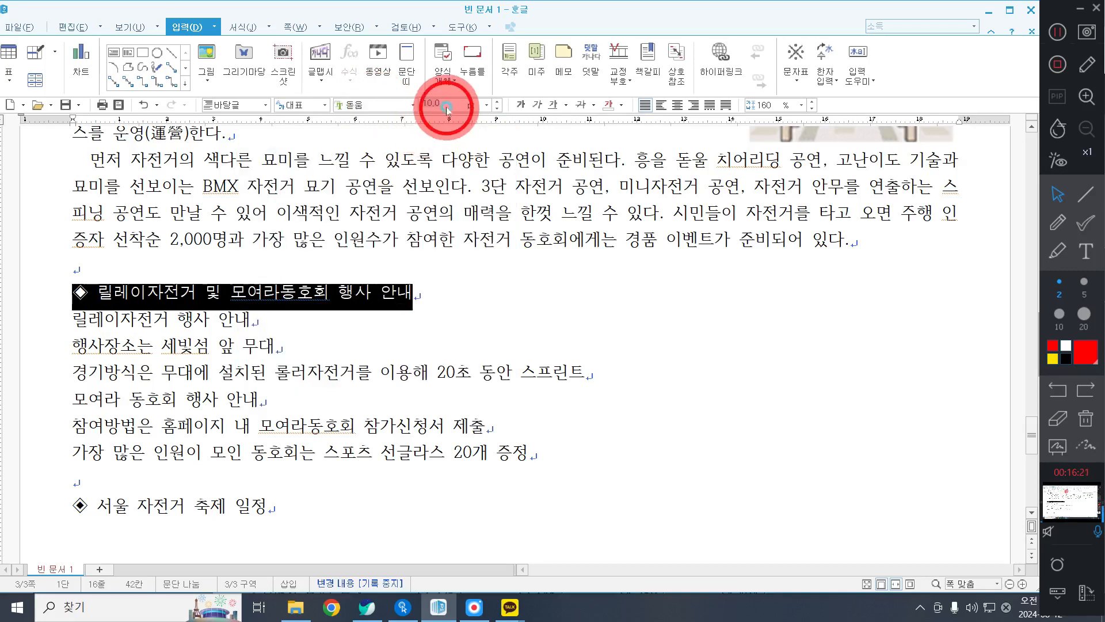
type("18")
key("Return")
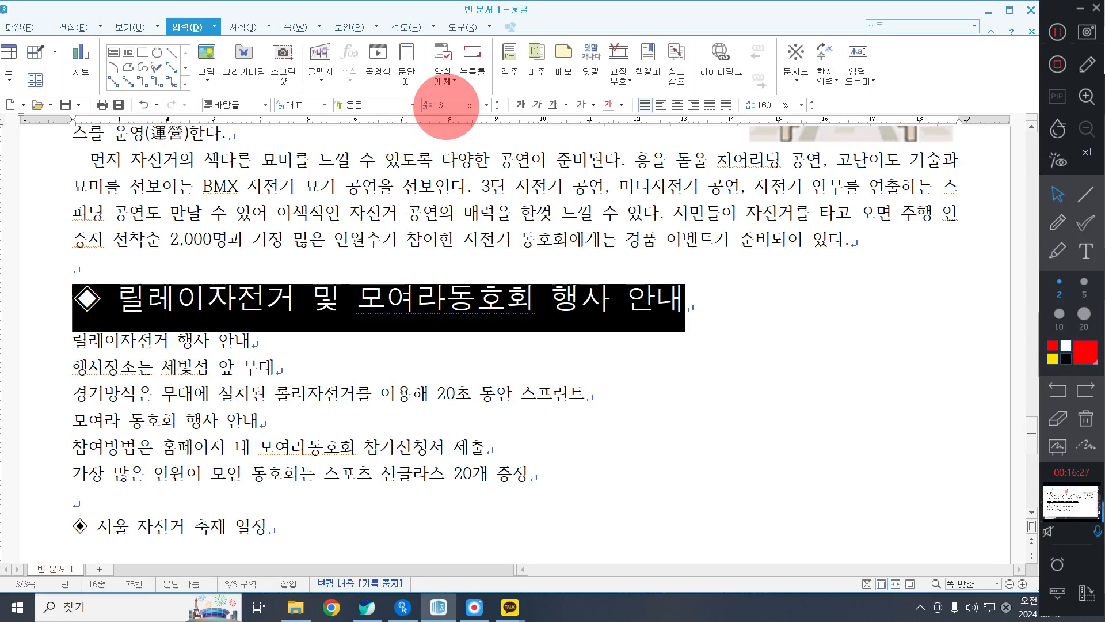
Give the heading text "릴레이자전거 및 모여라동호회 행사 안내", without the ◈ symbol, white characters on blue shading.
left_click(170, 304)
left_click_drag(120, 298, 709, 305)
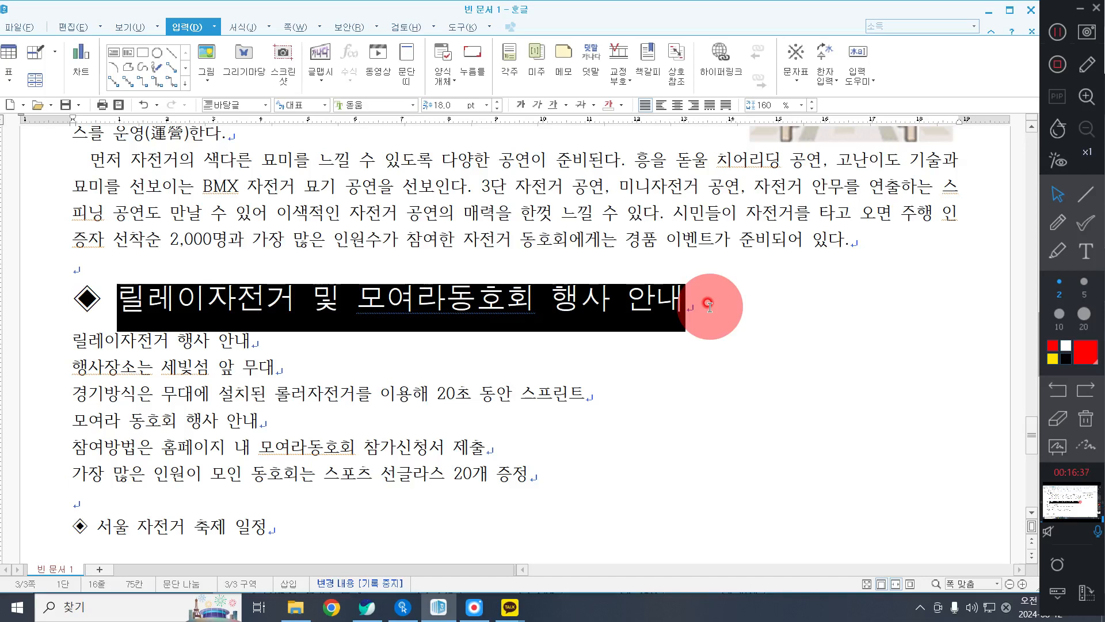
right_click(709, 305)
left_click(750, 375)
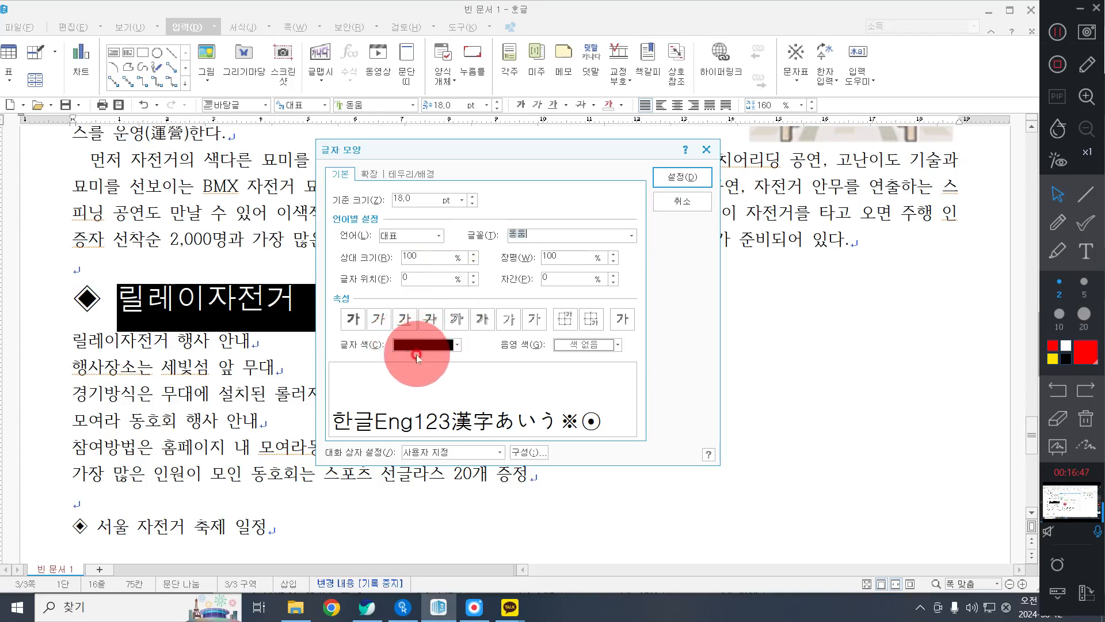
left_click(596, 345)
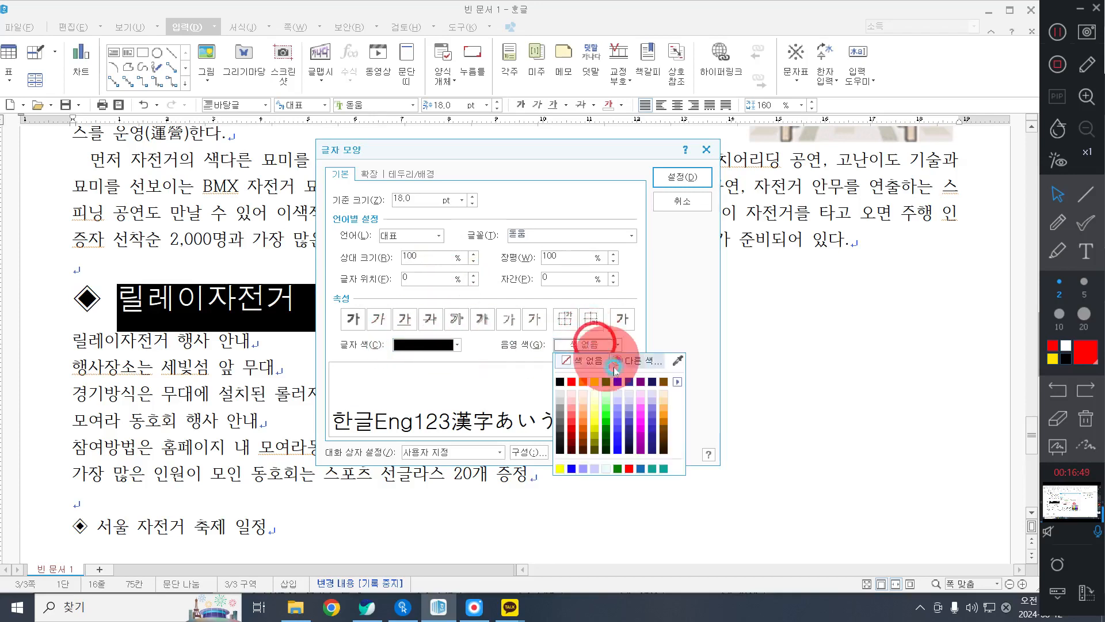
left_click(618, 377)
left_click(415, 362)
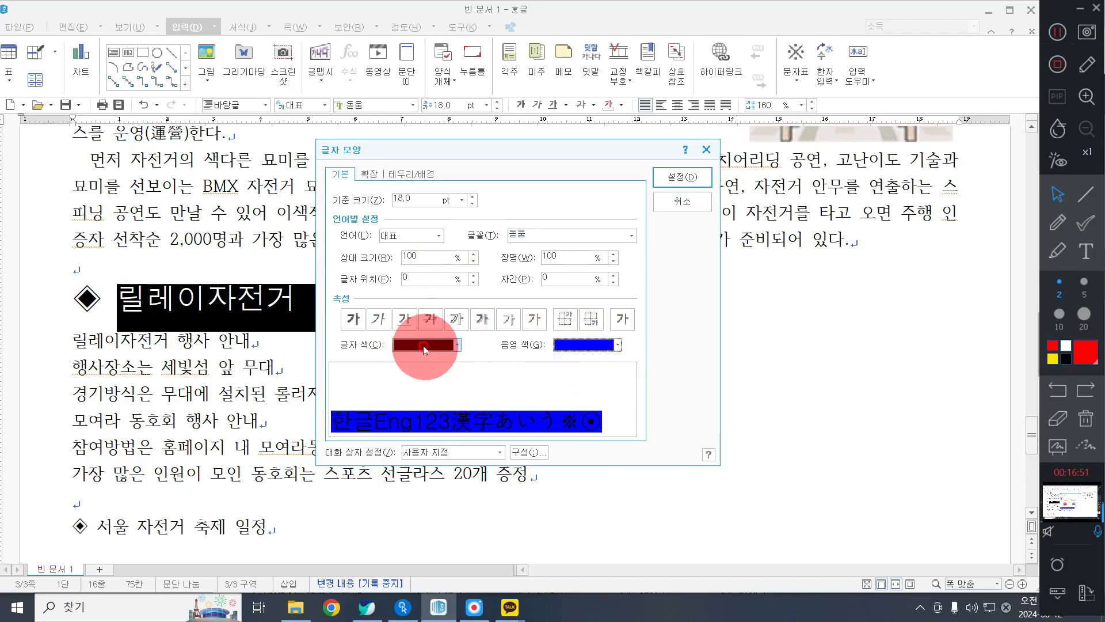
left_click(420, 345)
left_click(401, 387)
left_click(538, 326)
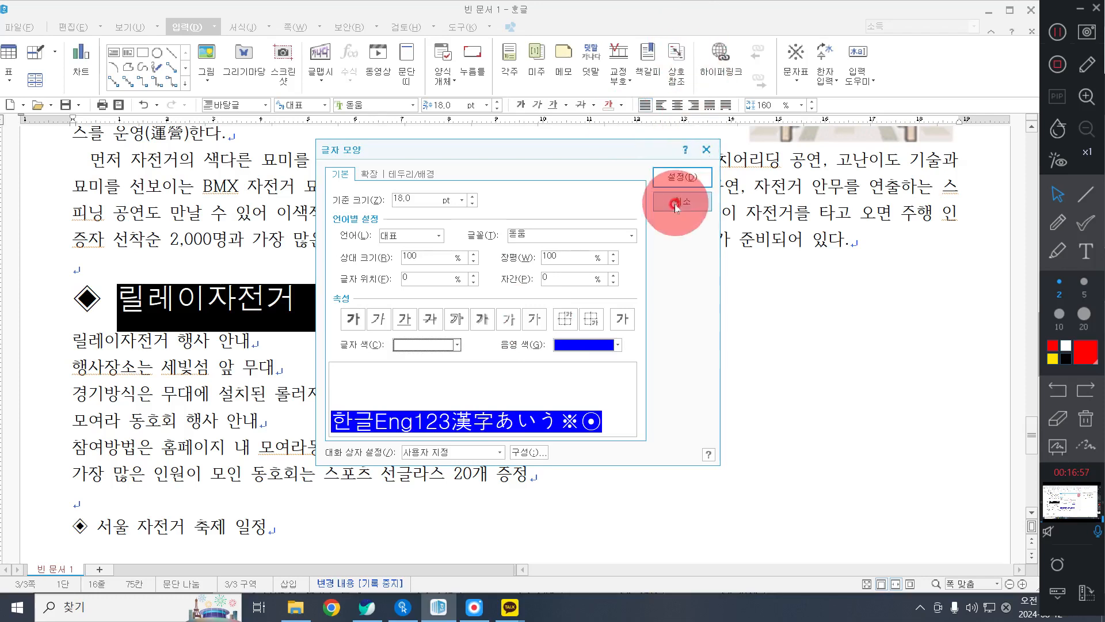
left_click(673, 178)
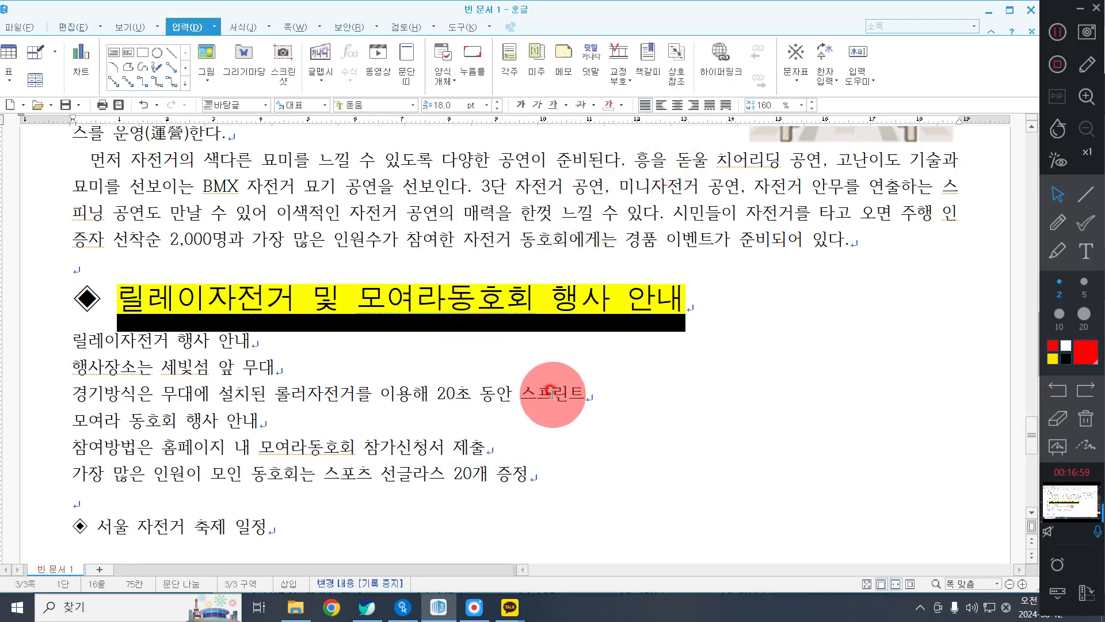
Set the line spacing of the six event detail lines below the blue-shaded heading to 180%.
scroll(507, 455, "down", 1)
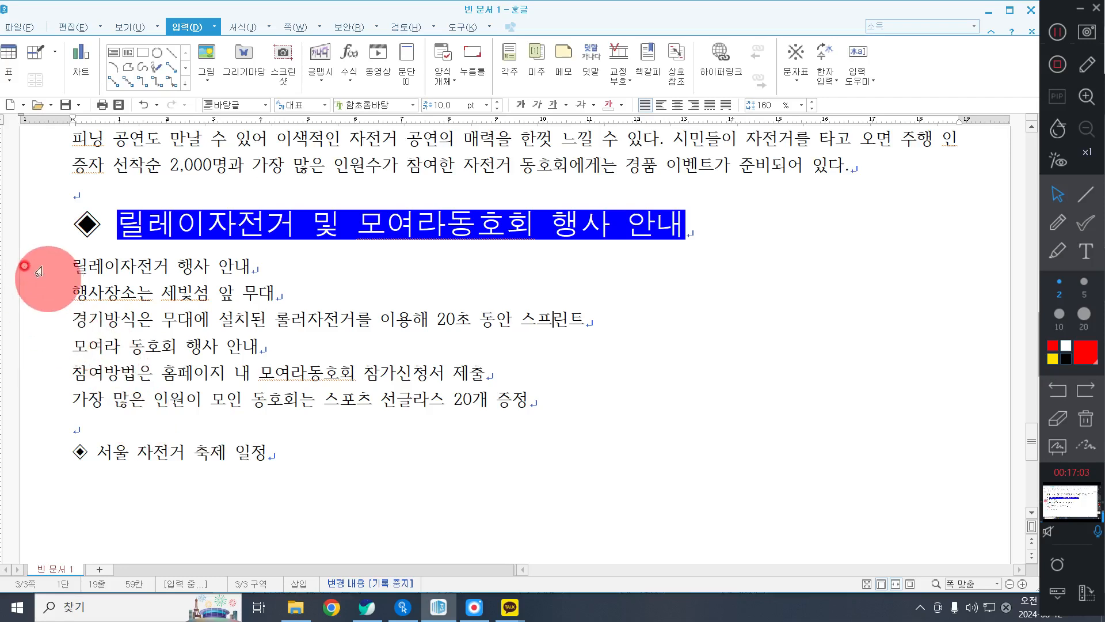
left_click_drag(38, 271, 56, 416)
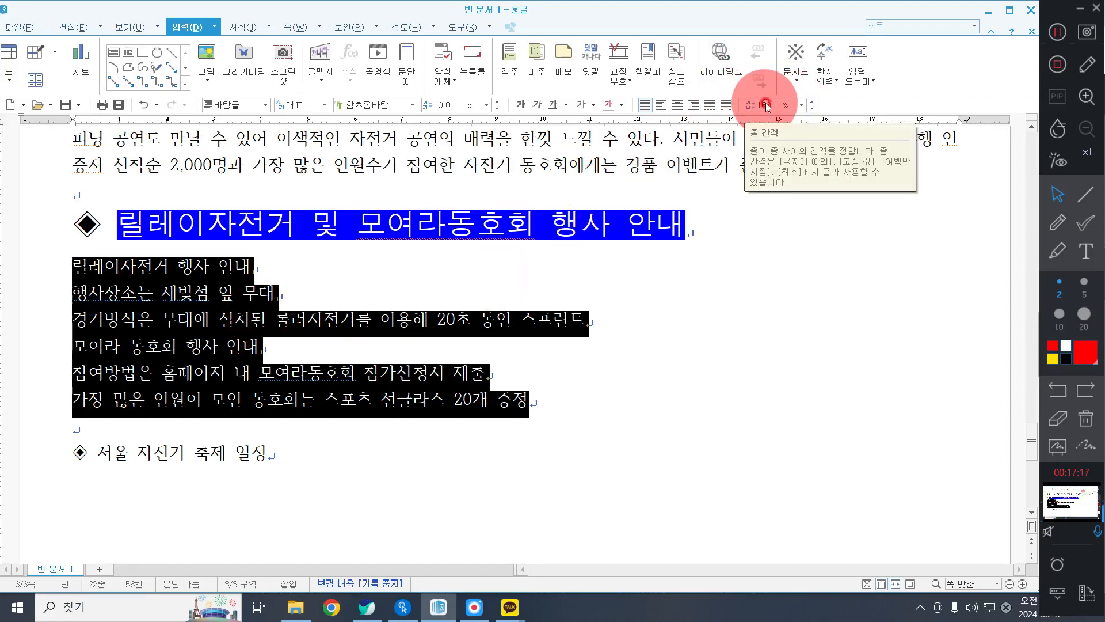
left_click(800, 104)
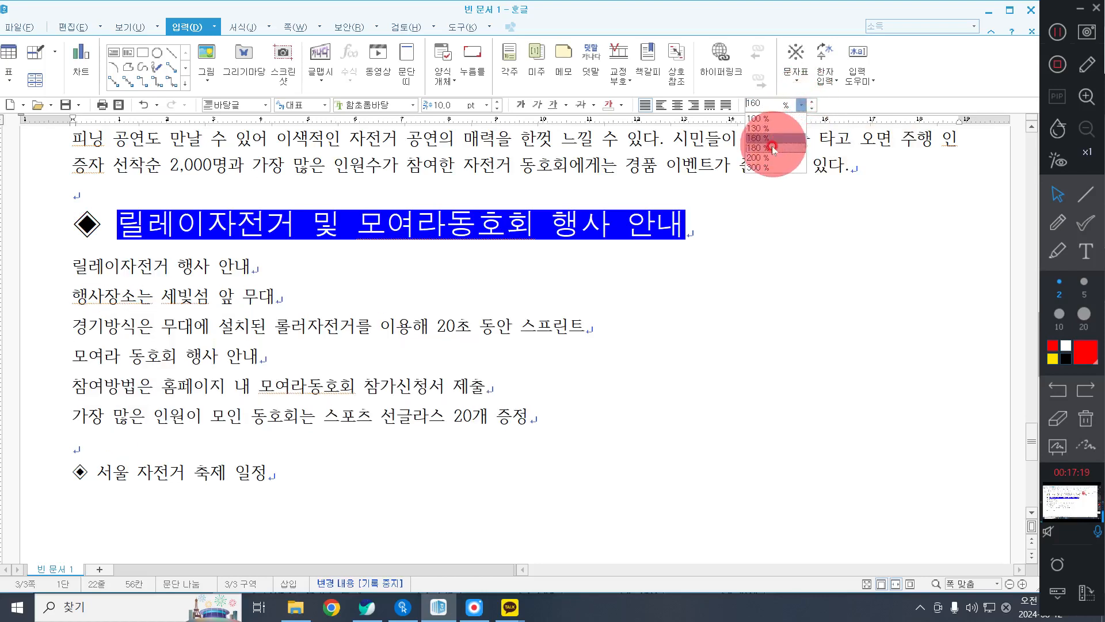
left_click(773, 147)
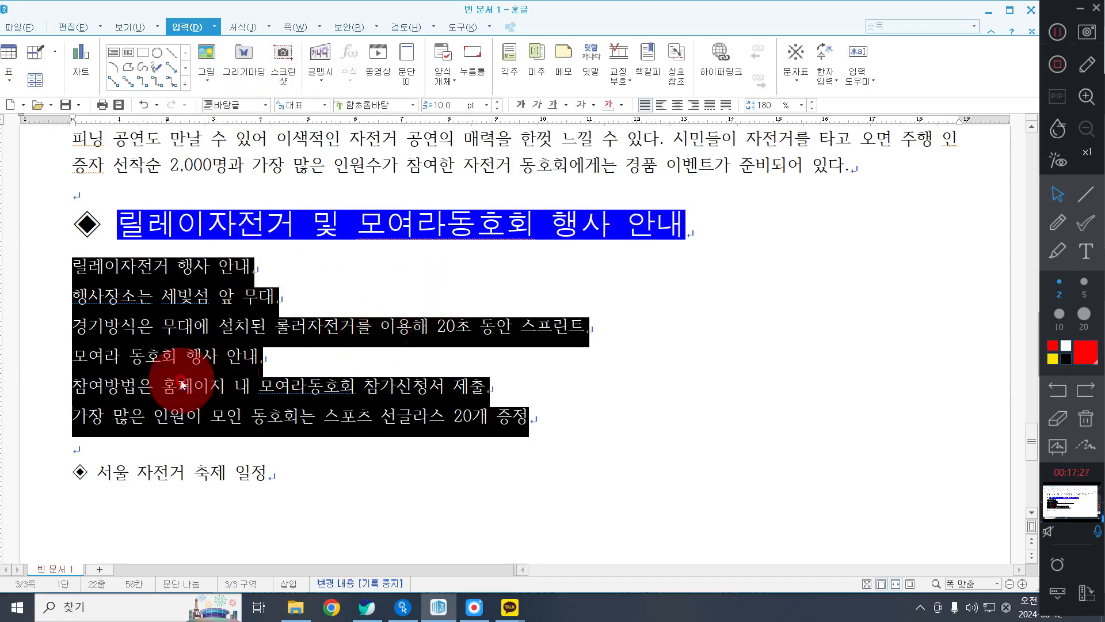
Start customizing the "1. 가. 1) 가)" paragraph numbering for the six event lines, setting level 1's number shape to 가,나,다.
right_click(368, 279)
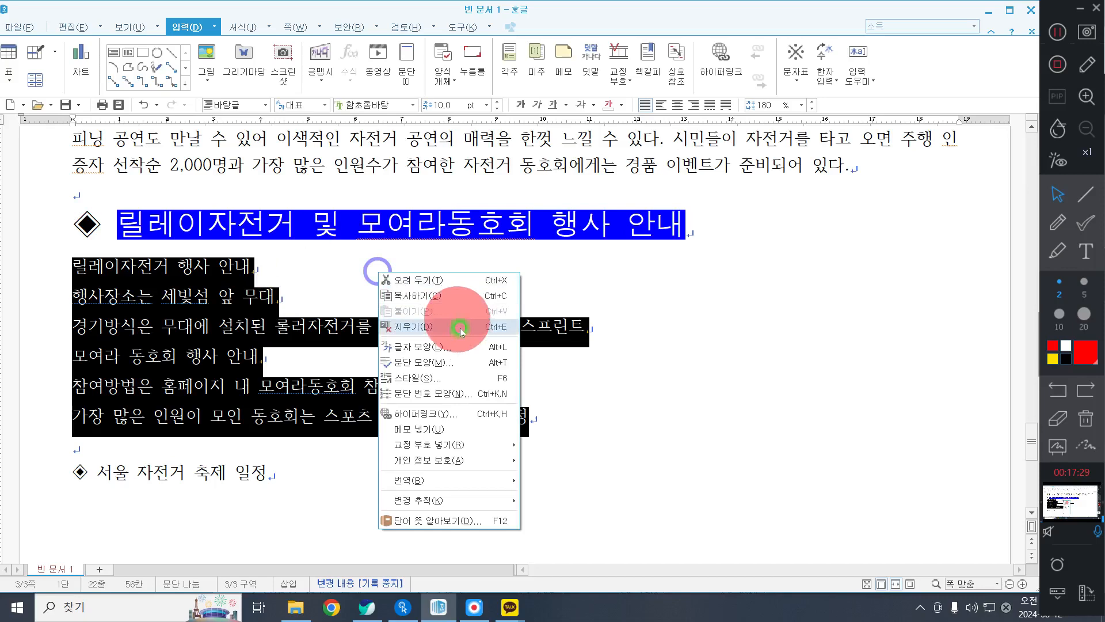
left_click(447, 395)
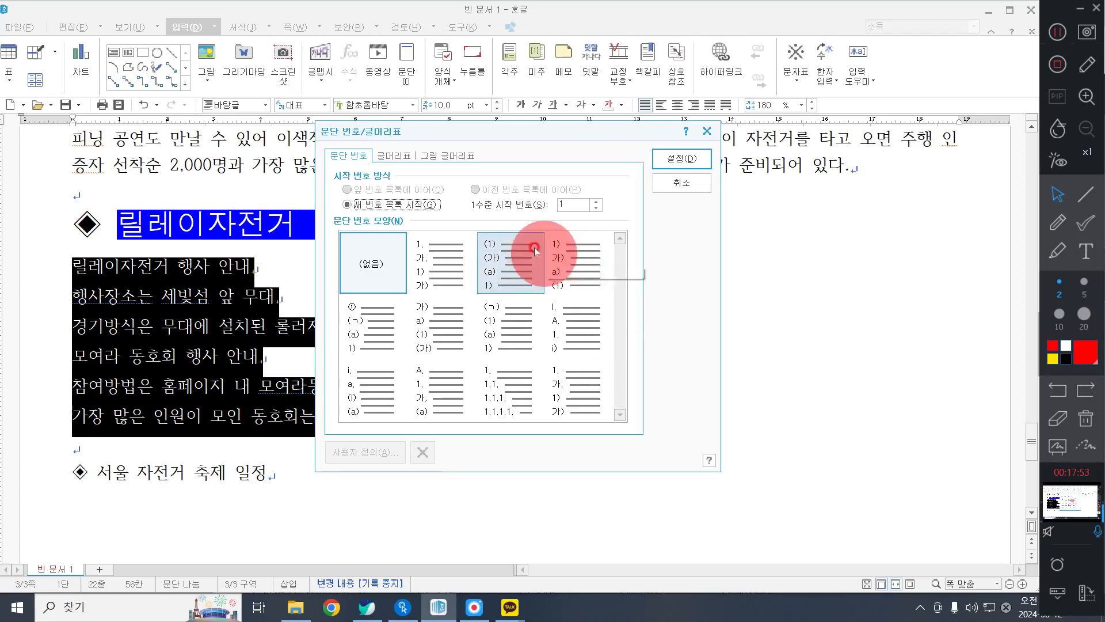
left_click(448, 237)
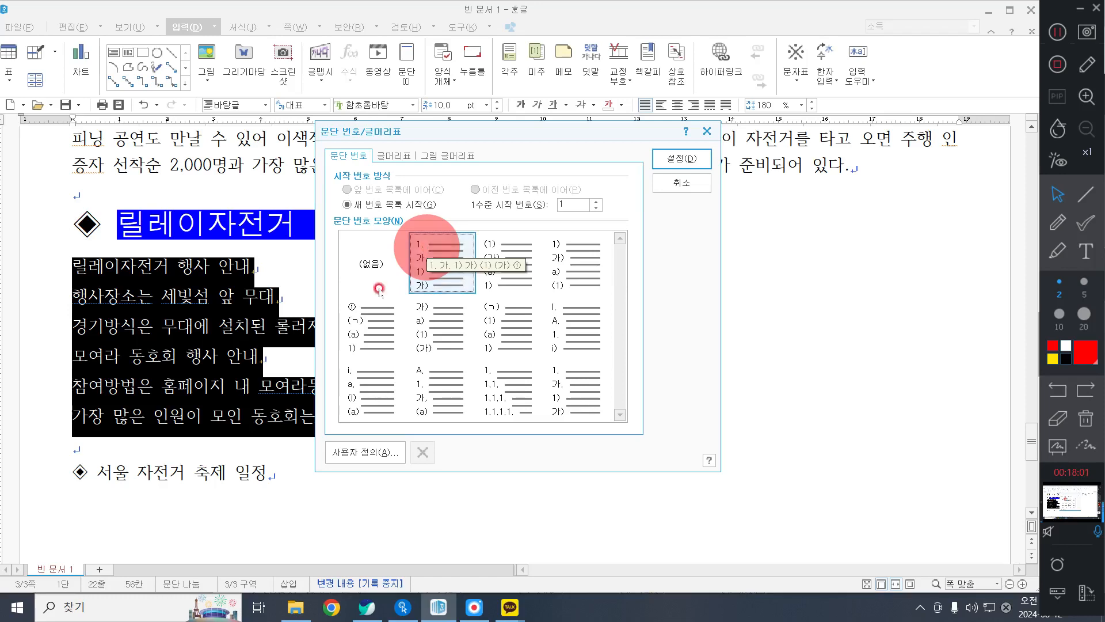
left_click(377, 451)
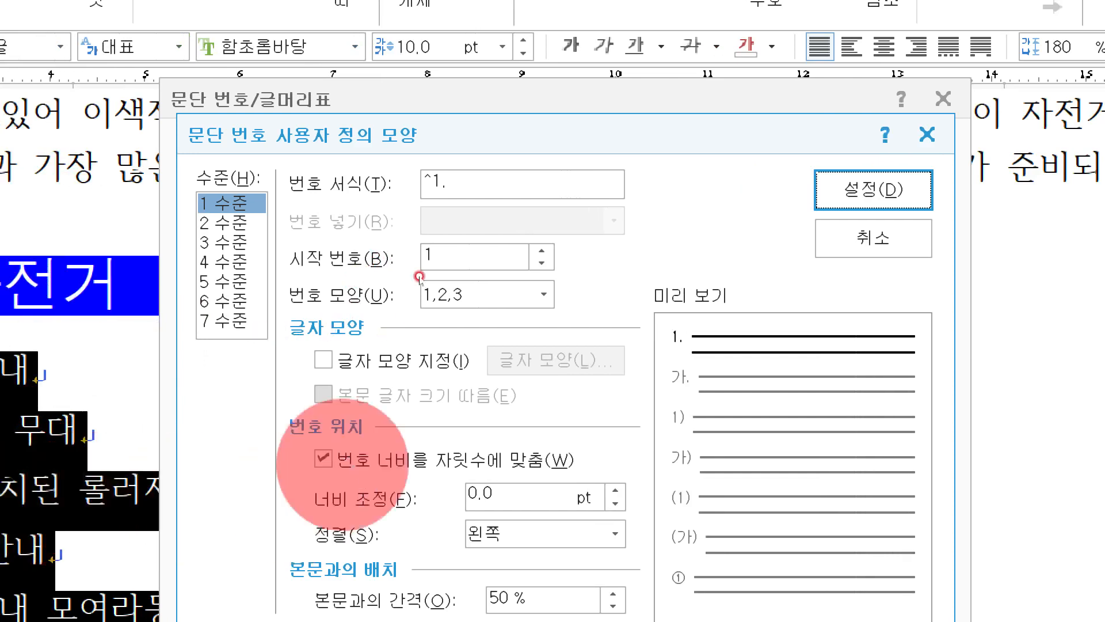
left_click(471, 291)
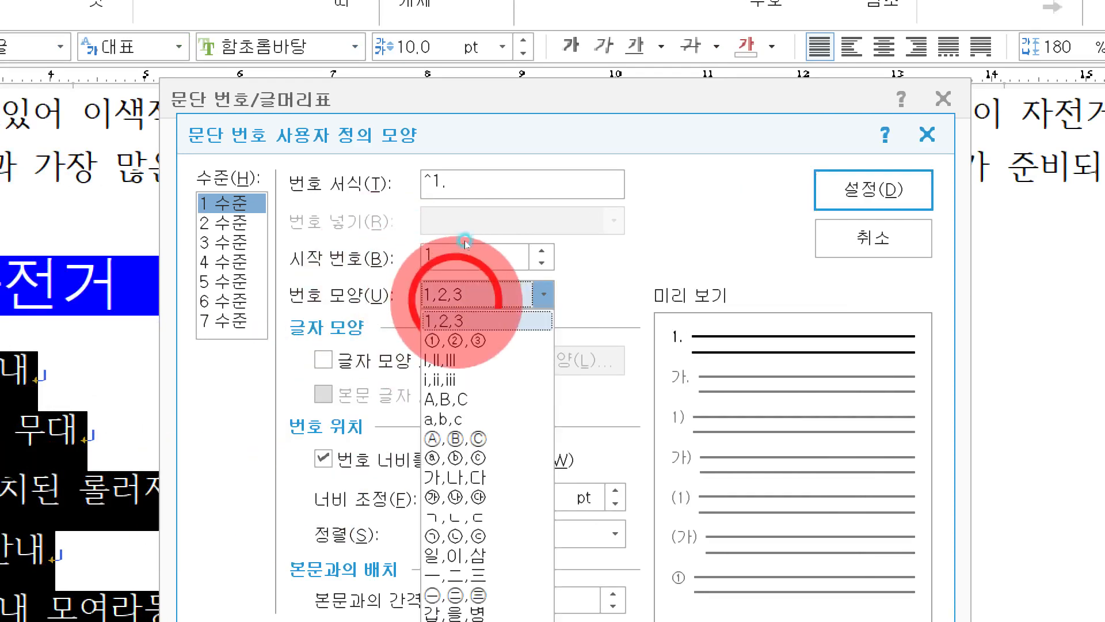
left_click(461, 478)
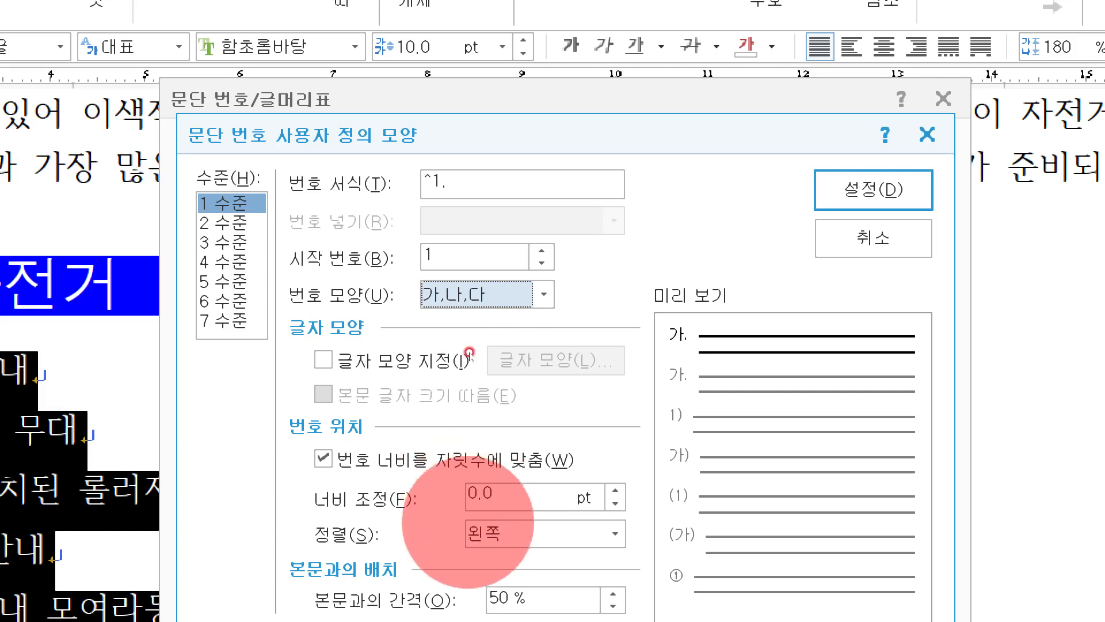
Set the level 1 number's width adjustment to 20 pt and its alignment to 오른쪽.
left_click_drag(494, 495, 435, 482)
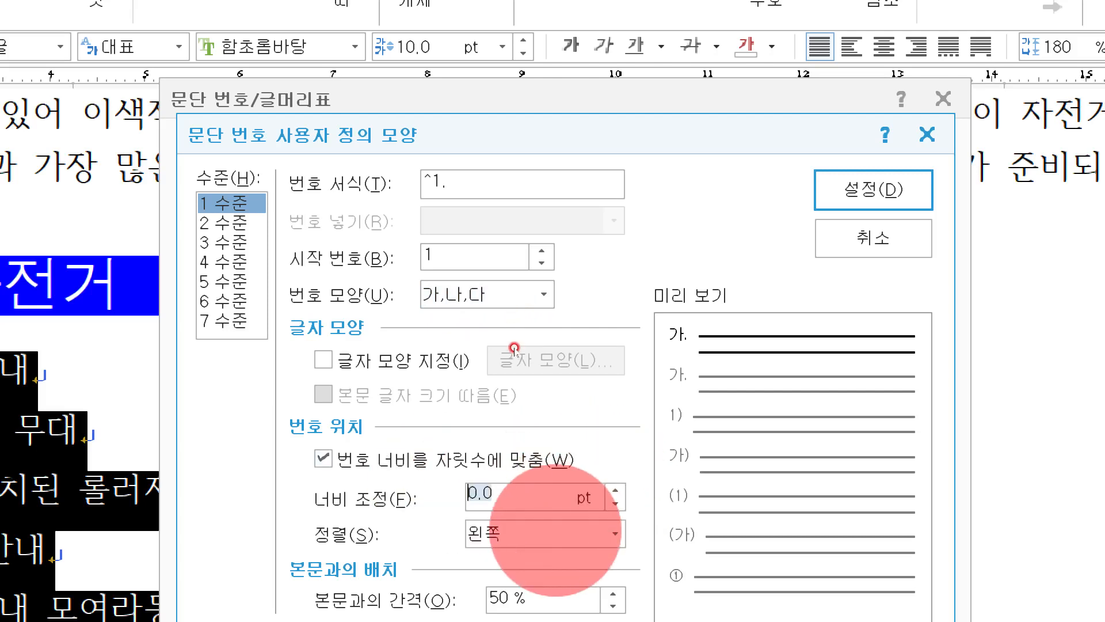
type("20")
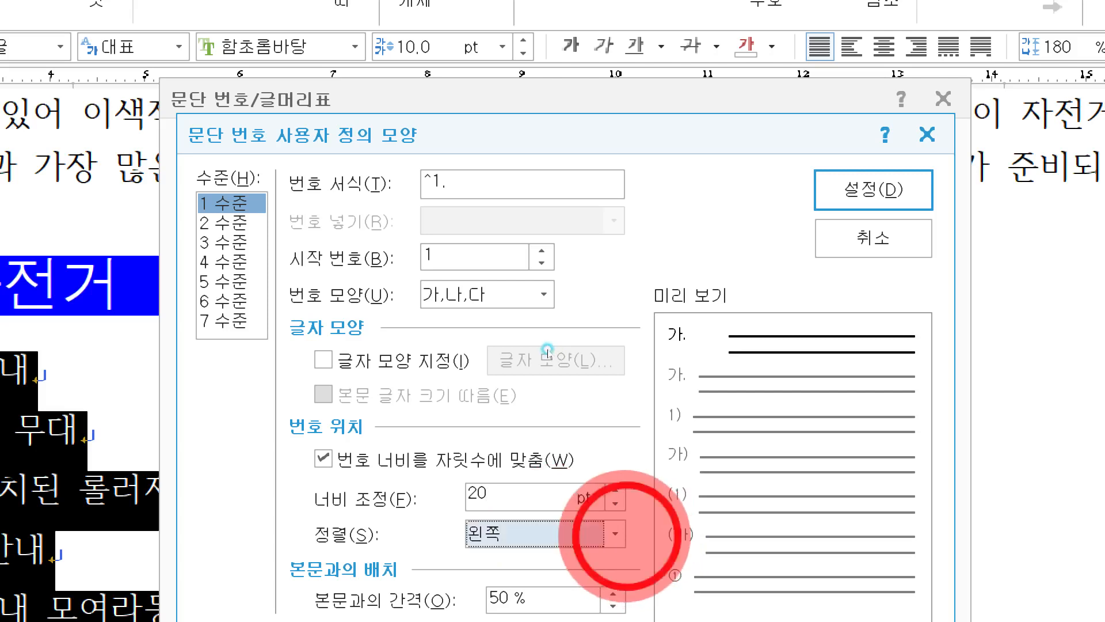
left_click(615, 532)
left_click(553, 579)
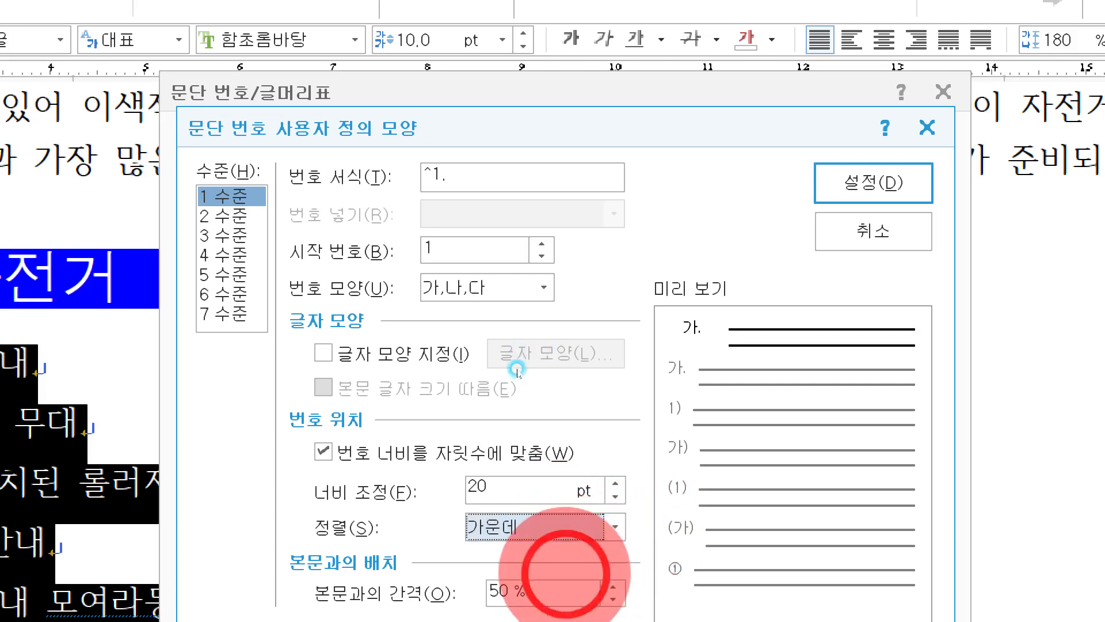
left_click(599, 533)
left_click(554, 576)
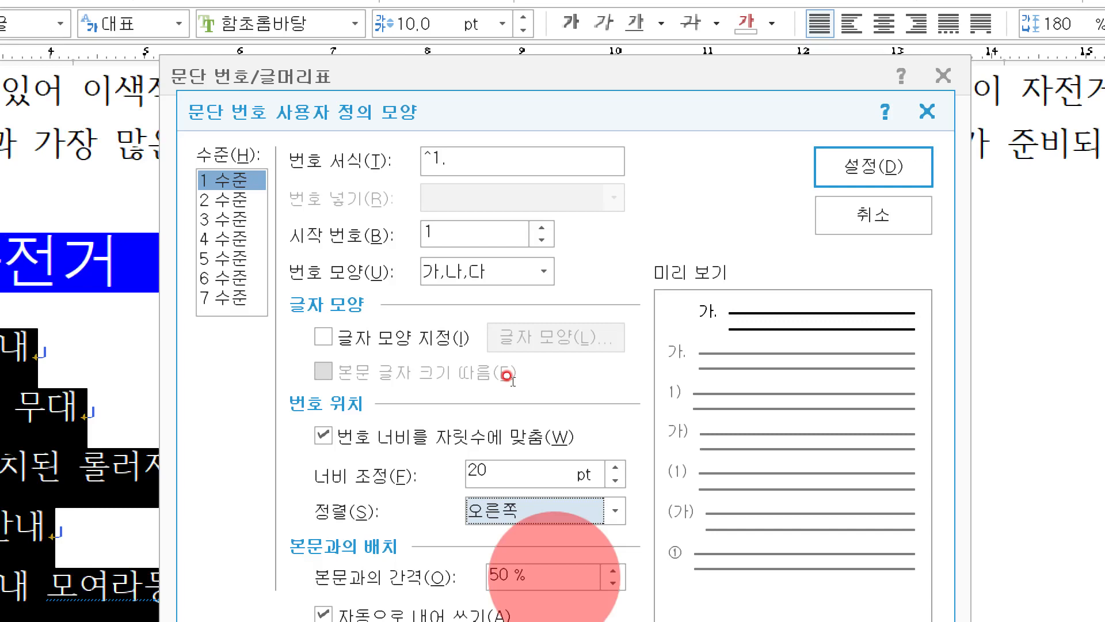
Set level 2's number shape to ㉮,㉯,㉰ and remove the period from its number format, leaving "^2".
left_click(225, 200)
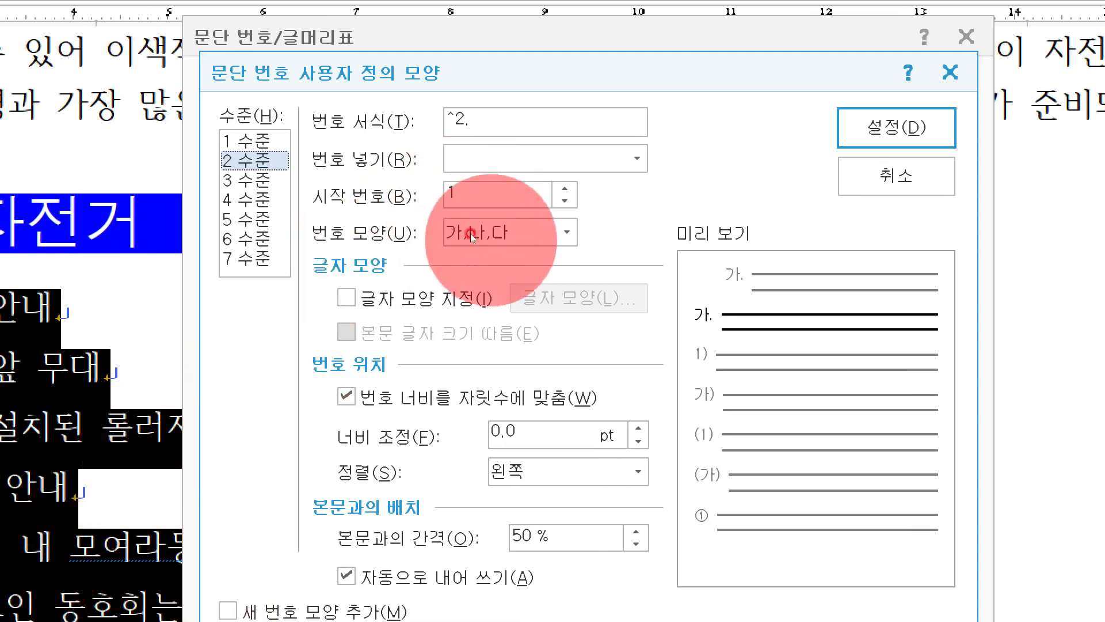
left_click(447, 266)
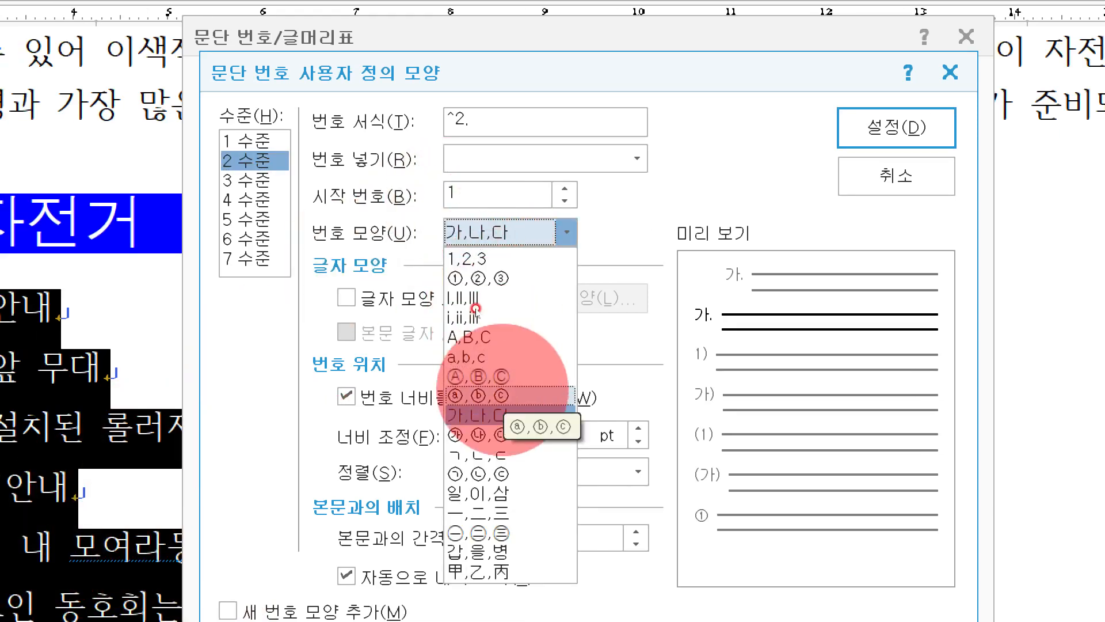
left_click(478, 435)
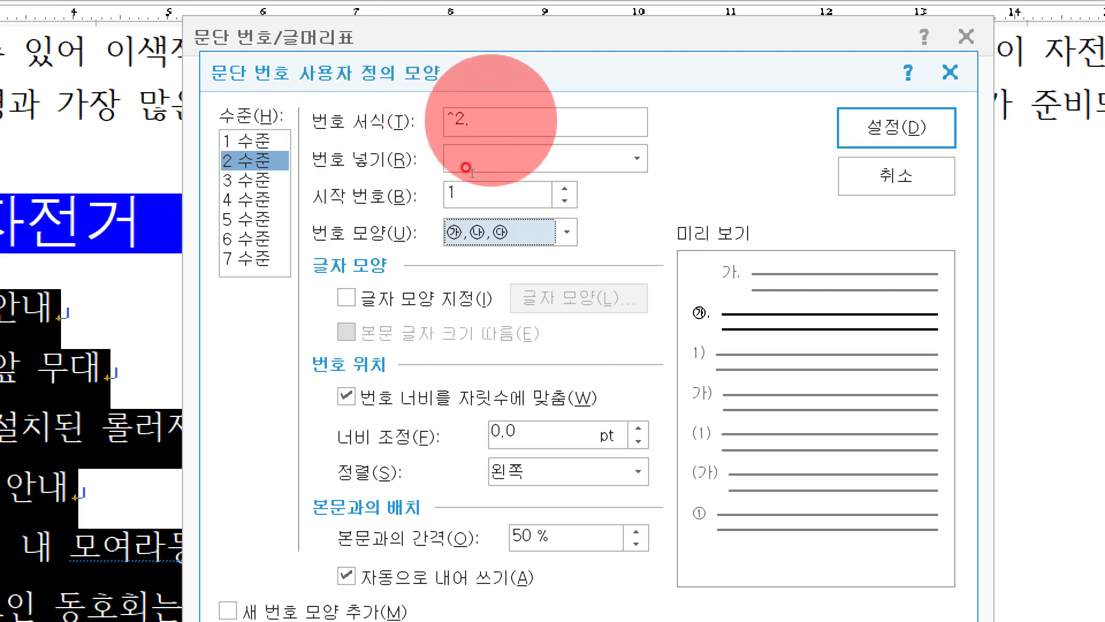
left_click(492, 120)
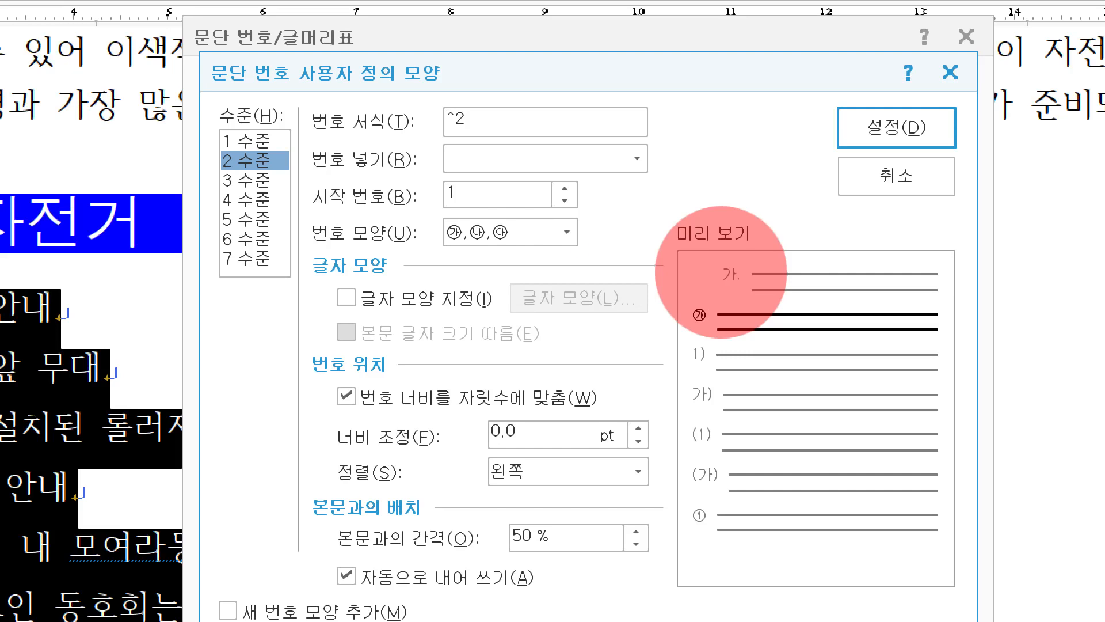
left_click(479, 116)
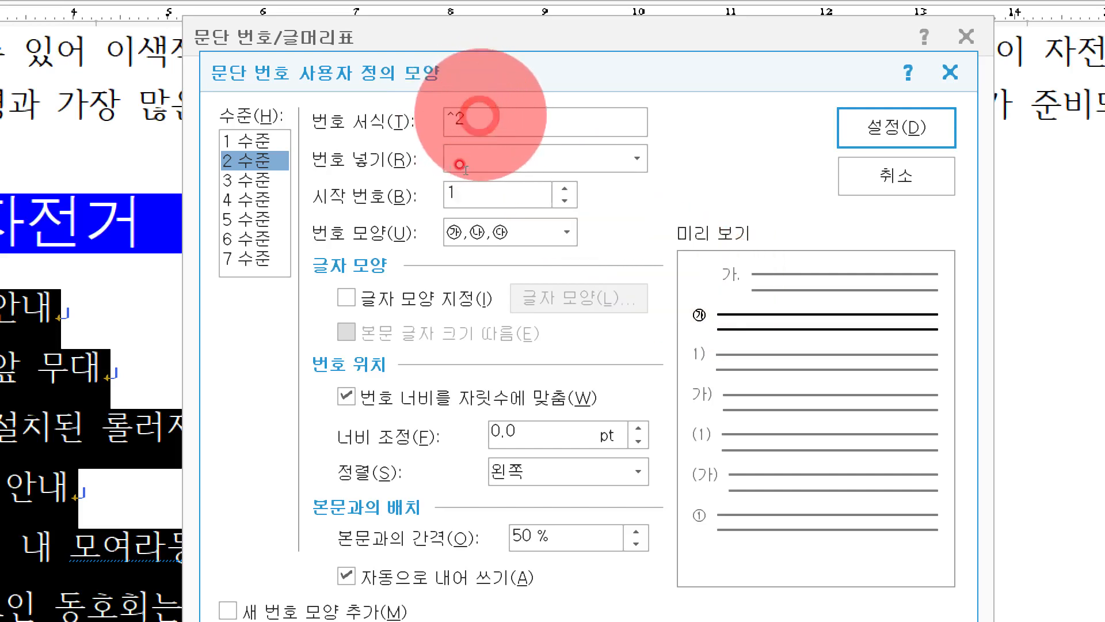
Try a trailing period in the level 2 number format, "^2.", and remove it again.
left_click(253, 159)
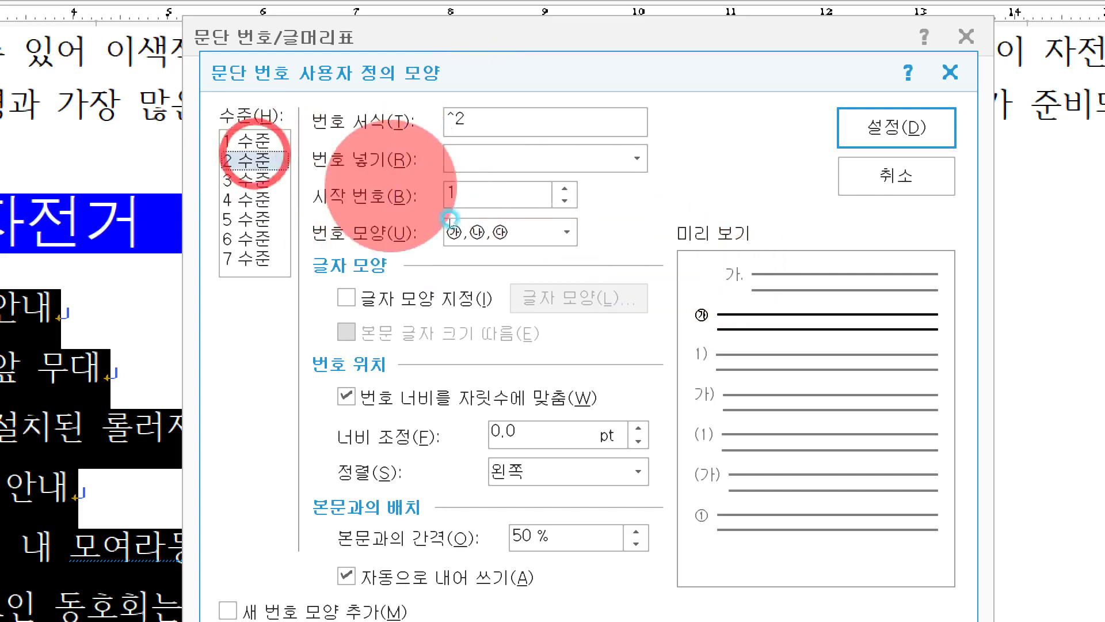
left_click(466, 232)
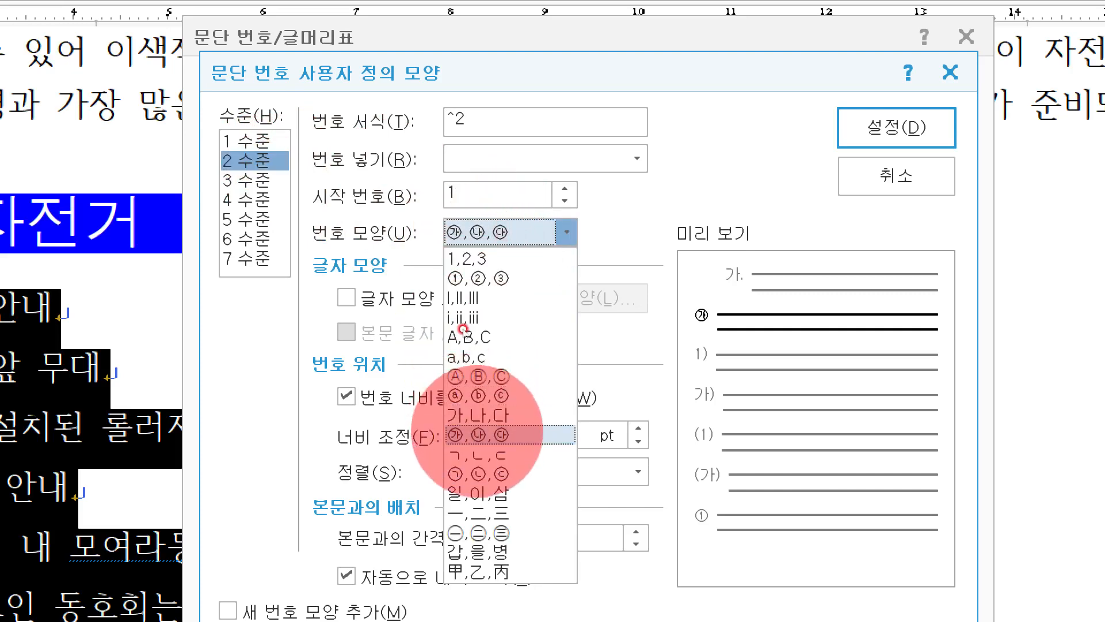
left_click(480, 438)
left_click(485, 118)
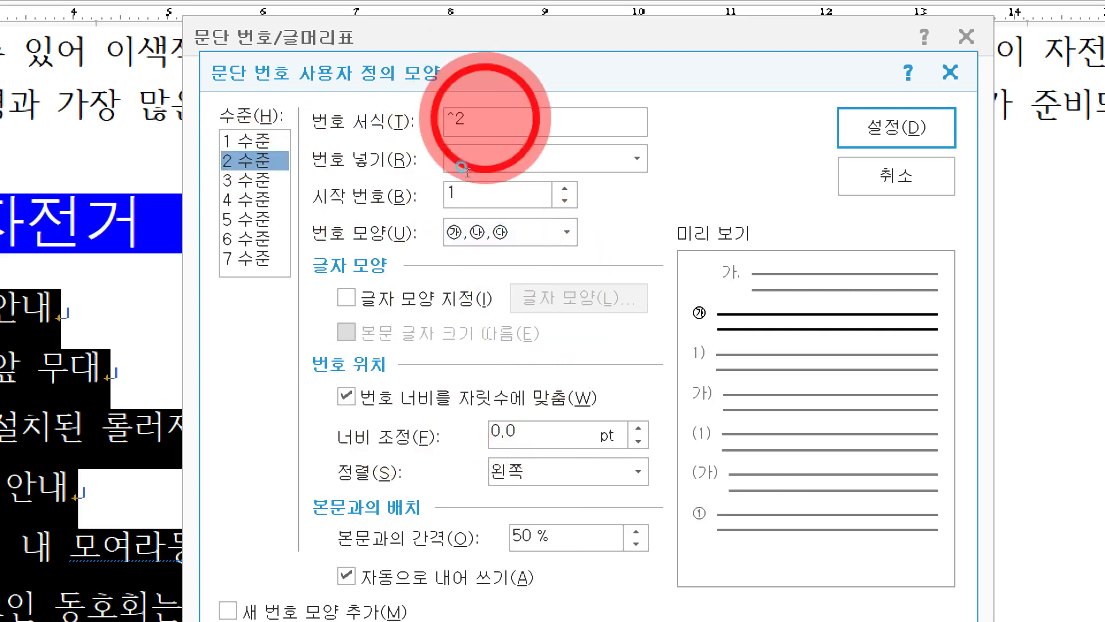
type(".")
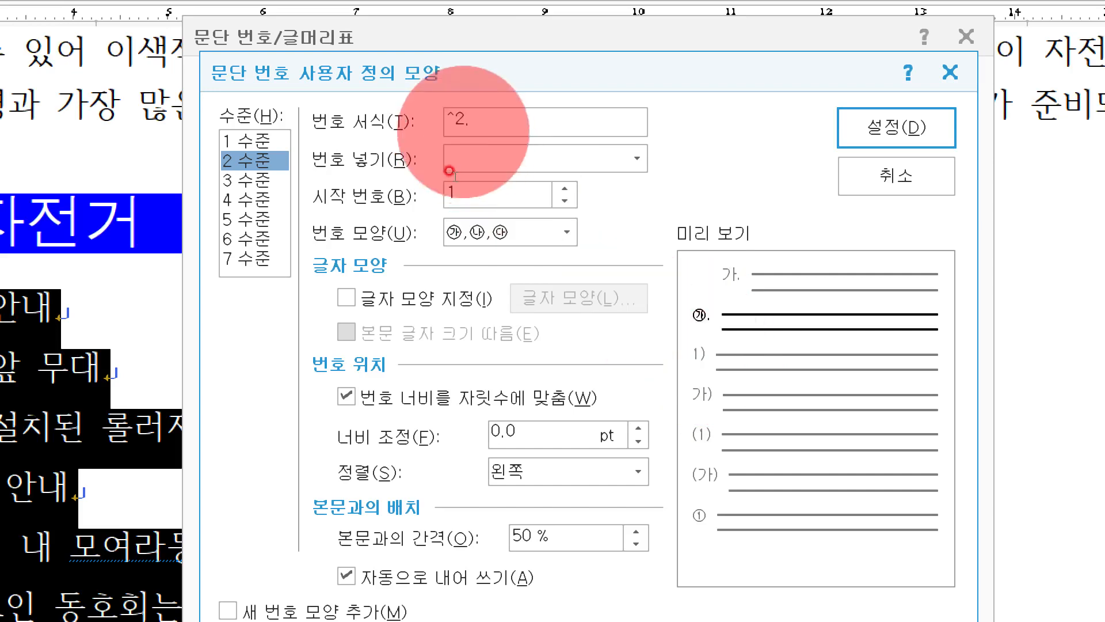
left_click(478, 113)
key("BackSpace")
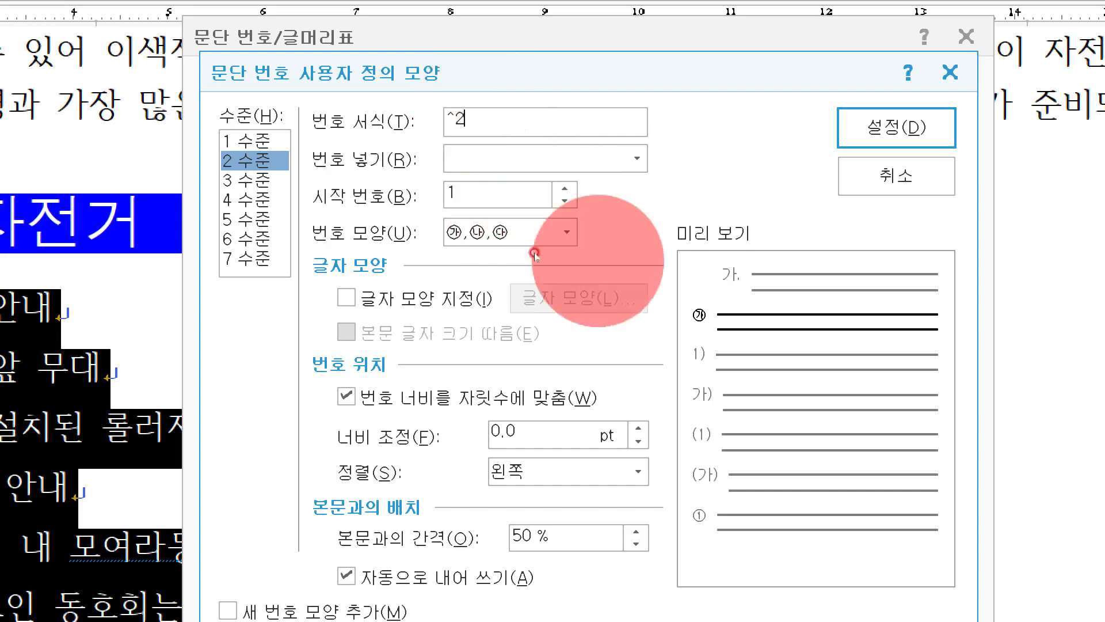
Set the level 2 number's width adjustment to 30 pt and alignment to 오른쪽, apply the numbering and close the screen magnifier.
left_click(536, 436)
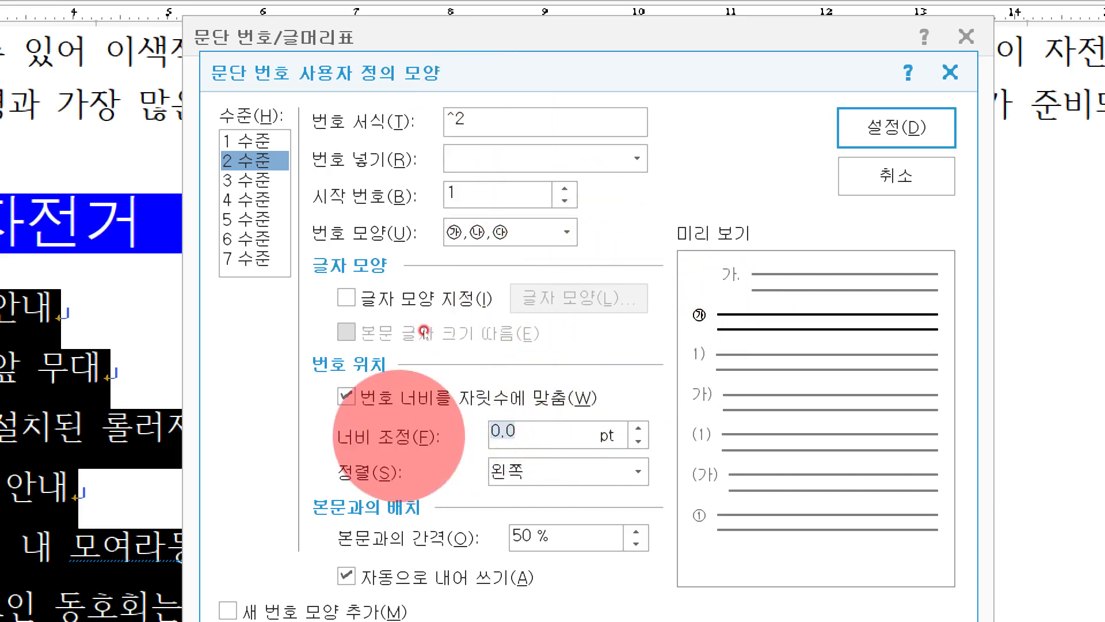
type("30")
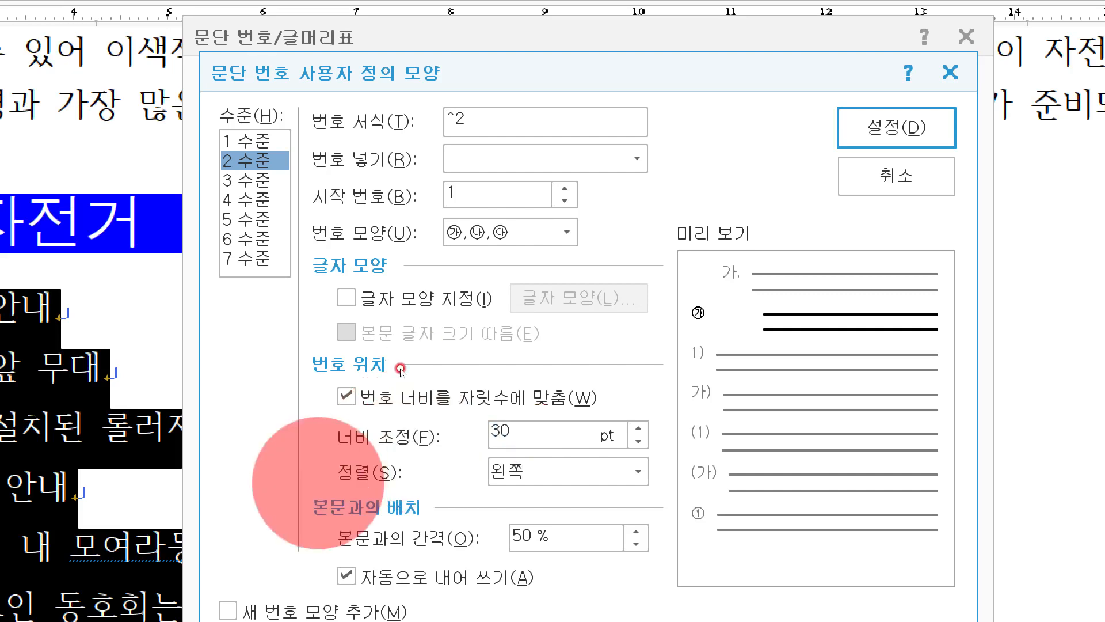
left_click(554, 466)
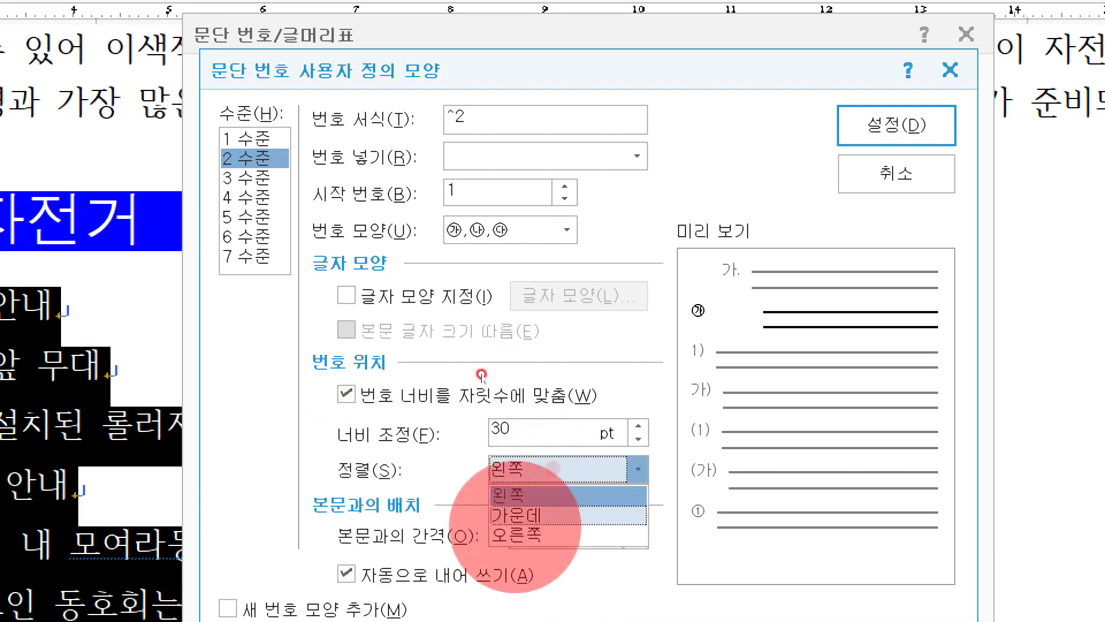
left_click(529, 534)
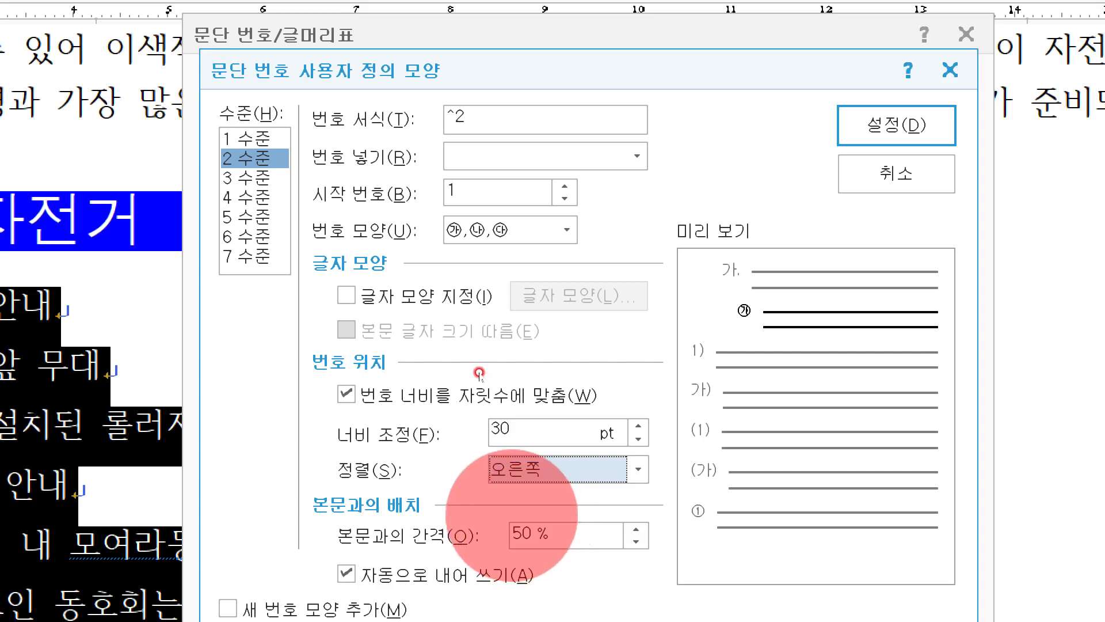
left_click(896, 121)
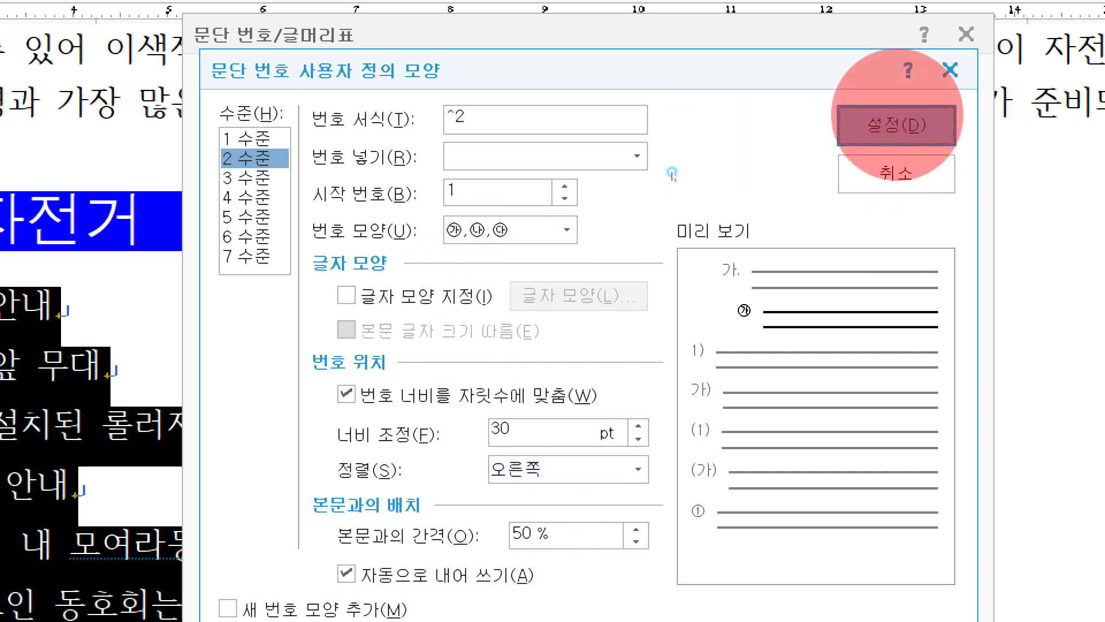
left_click(915, 89)
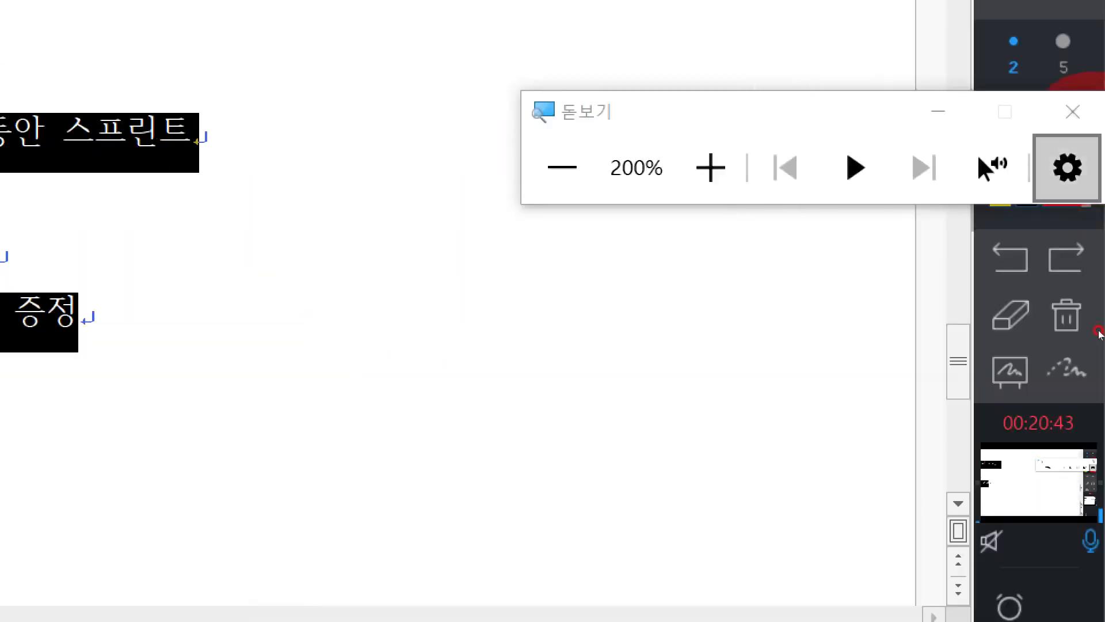
left_click(1071, 112)
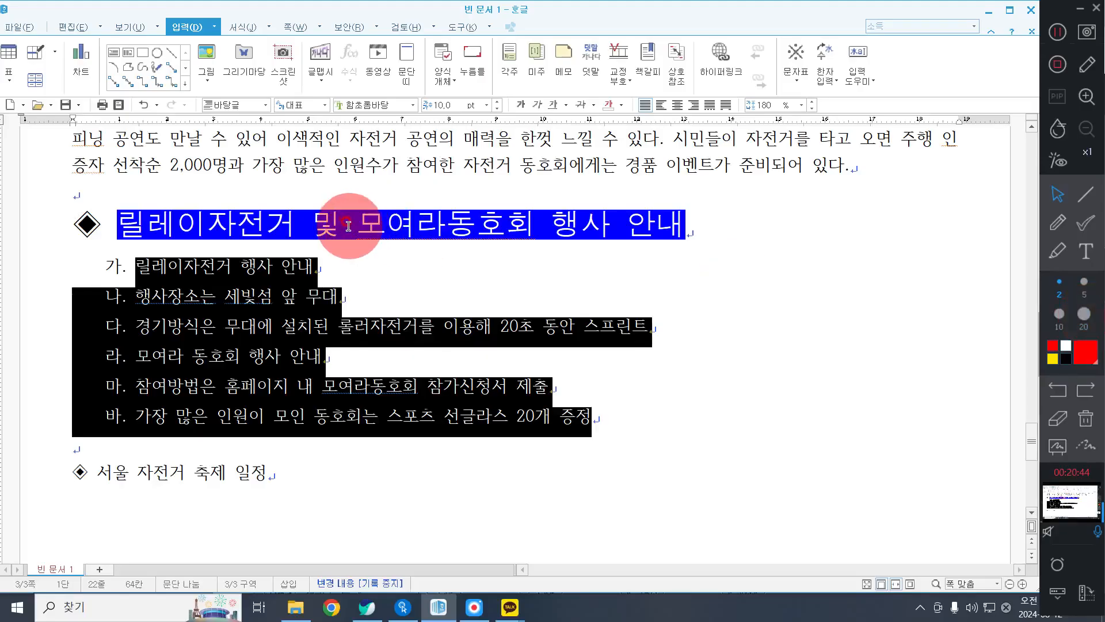
Demote the "행사장소는" and "경기방식은" lines under 릴레이자전거 행사 안내 to numbering level 2.
left_click(207, 298)
left_click_drag(167, 295, 297, 326)
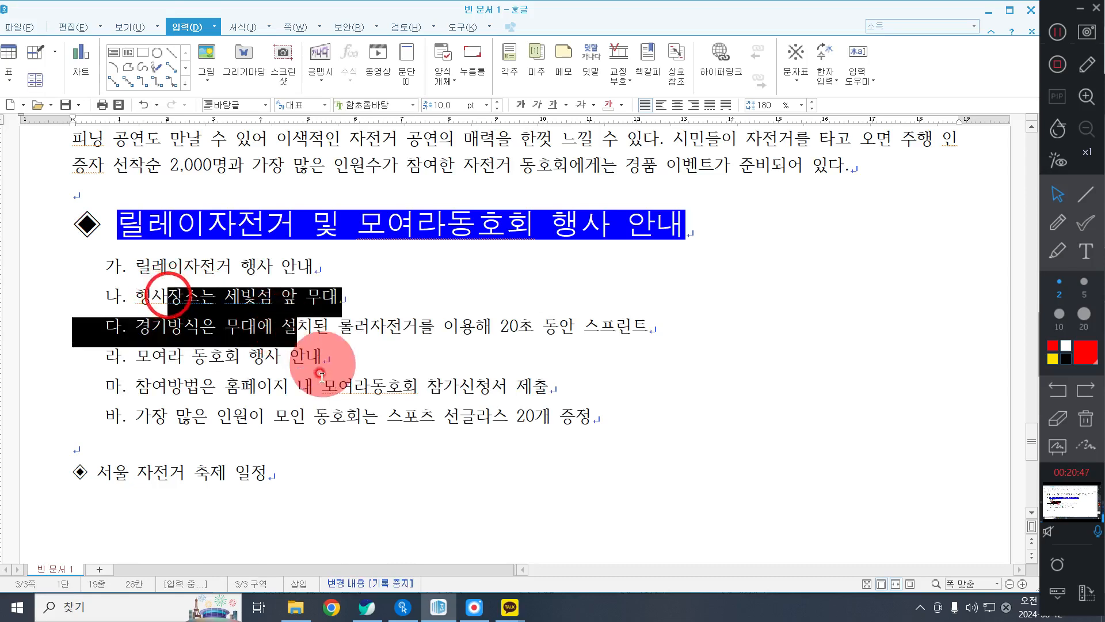
left_click(233, 28)
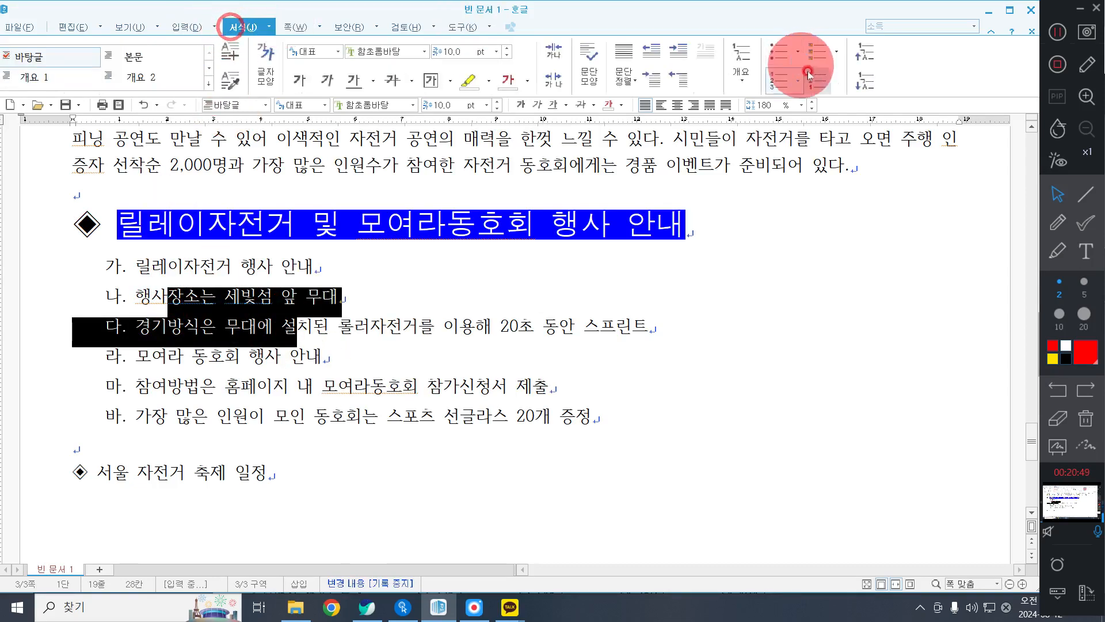
left_click(870, 89)
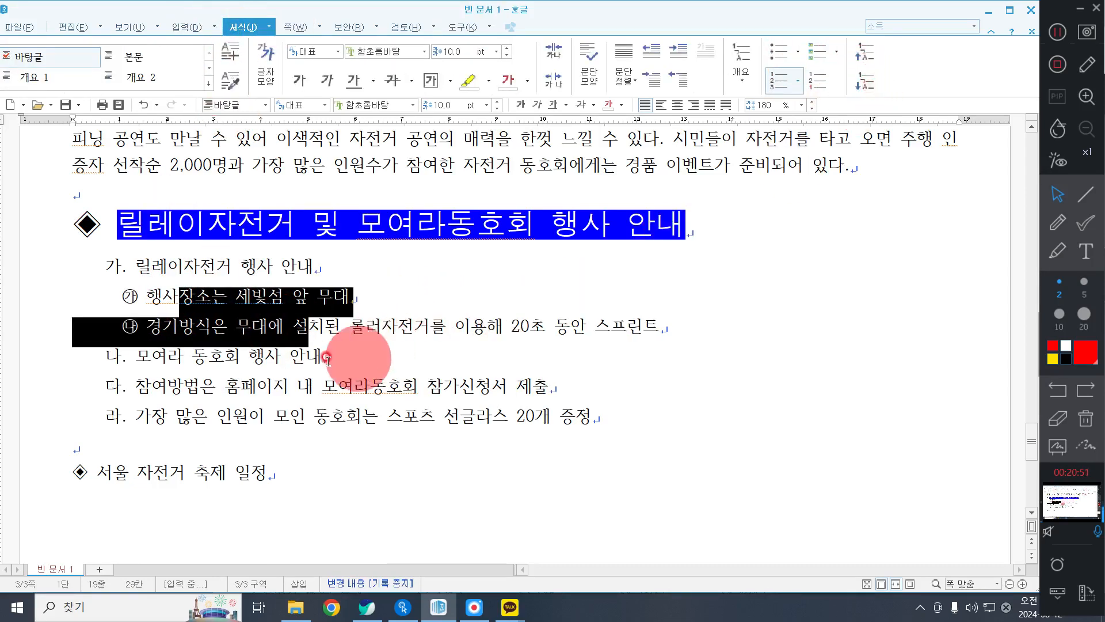
Demote the "참여방법은" and "가장 많은 인원이" lines under 모여라 동호회 행사 안내 to numbering level 2.
left_click_drag(296, 385, 344, 425)
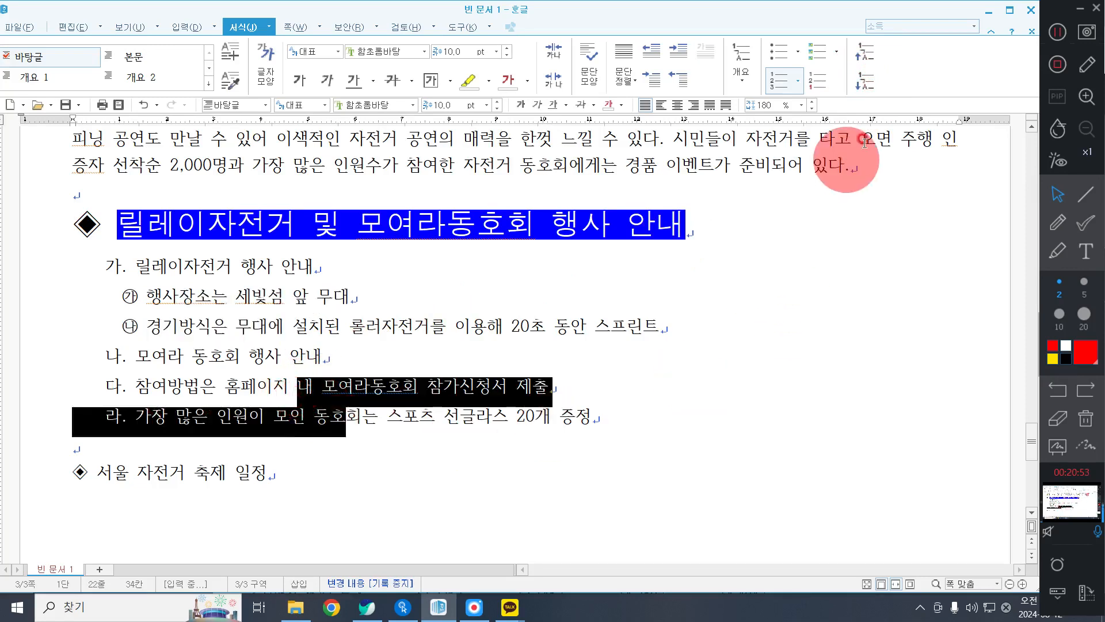
left_click(853, 83)
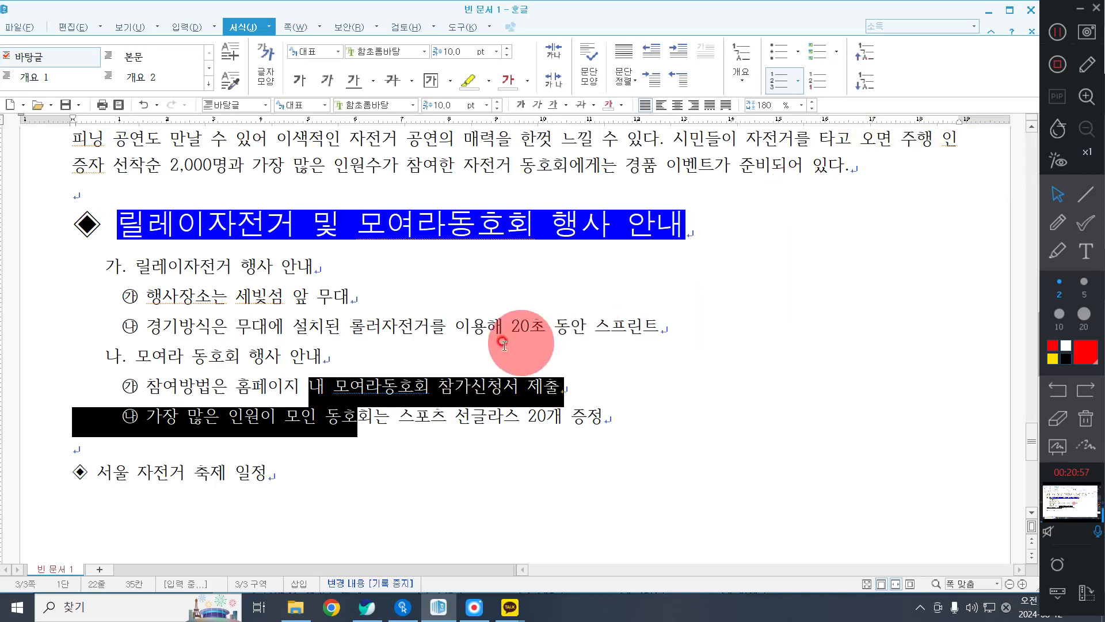
left_click(493, 333)
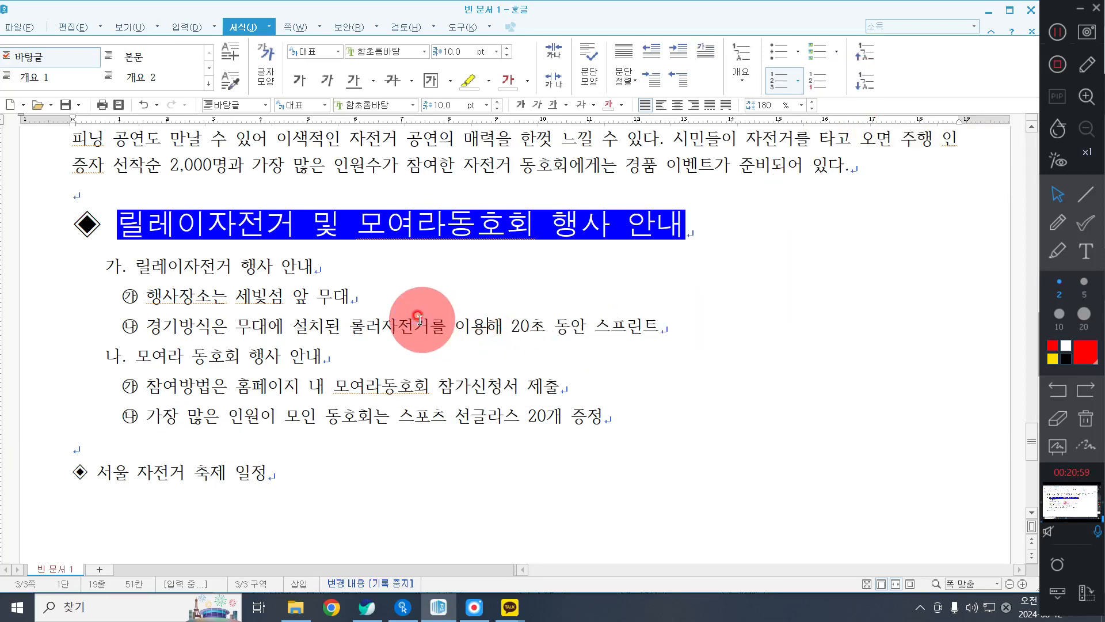
Format the whole "◈ 서울 자전거 축제 일정" heading line in the 돋움 font at 18 pt.
scroll(418, 319, "down", 3)
scroll(419, 319, "up", 2)
scroll(420, 320, "down", 1)
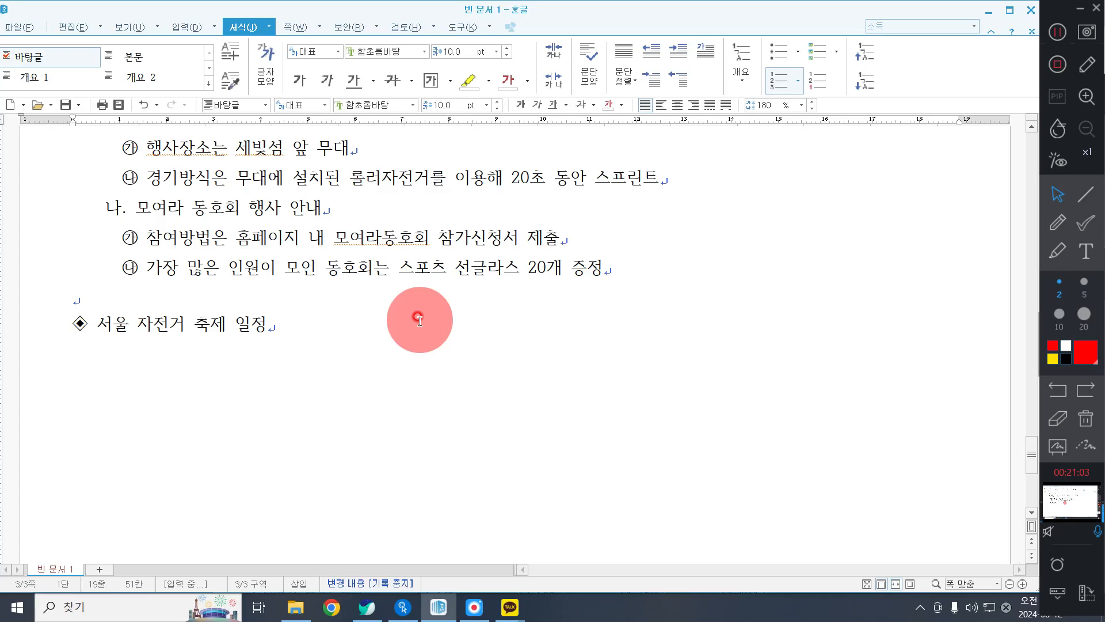
left_click(23, 336)
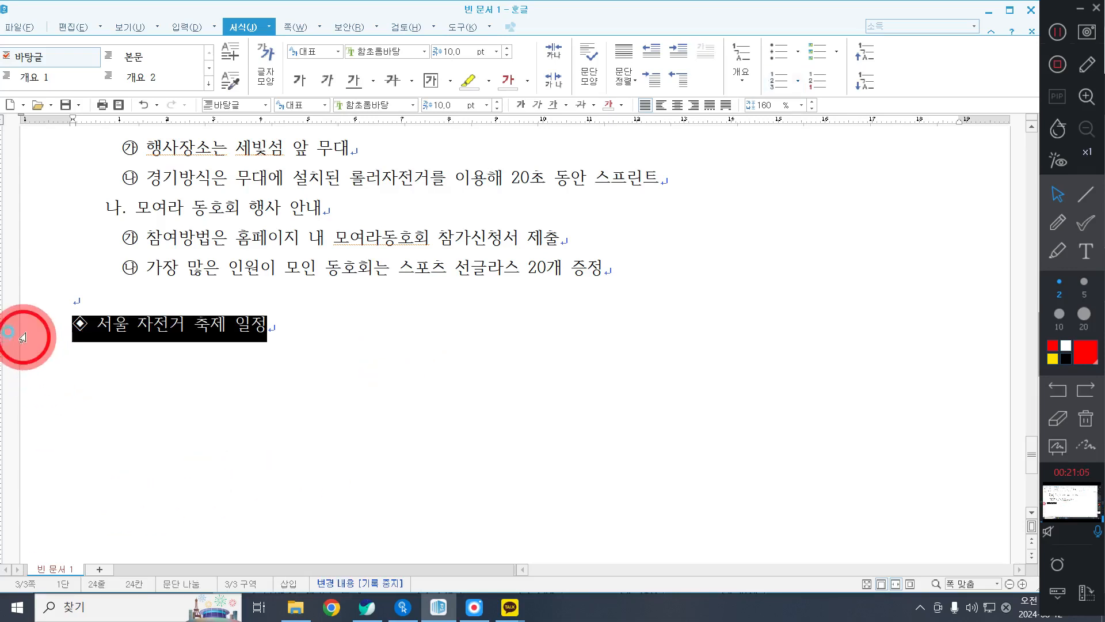
left_click(227, 328)
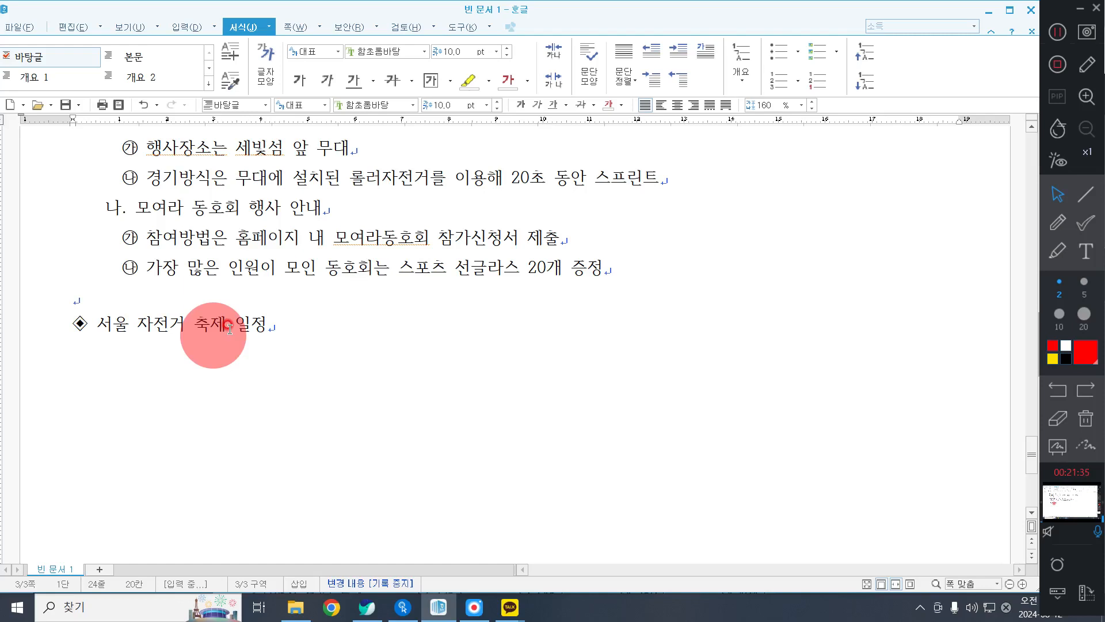
left_click(40, 345)
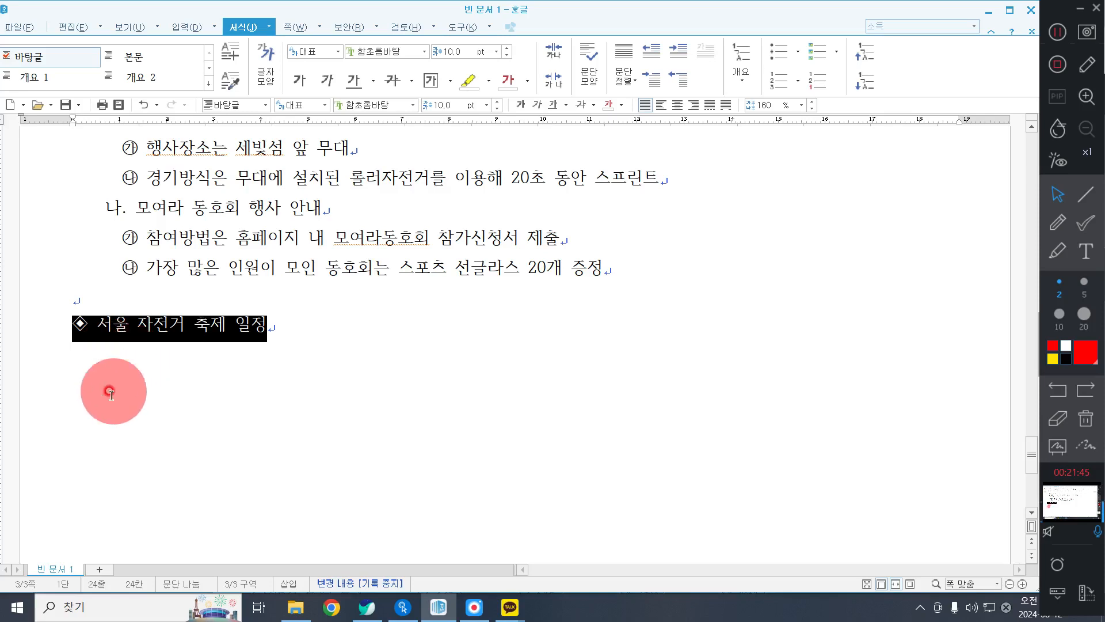
left_click(396, 105)
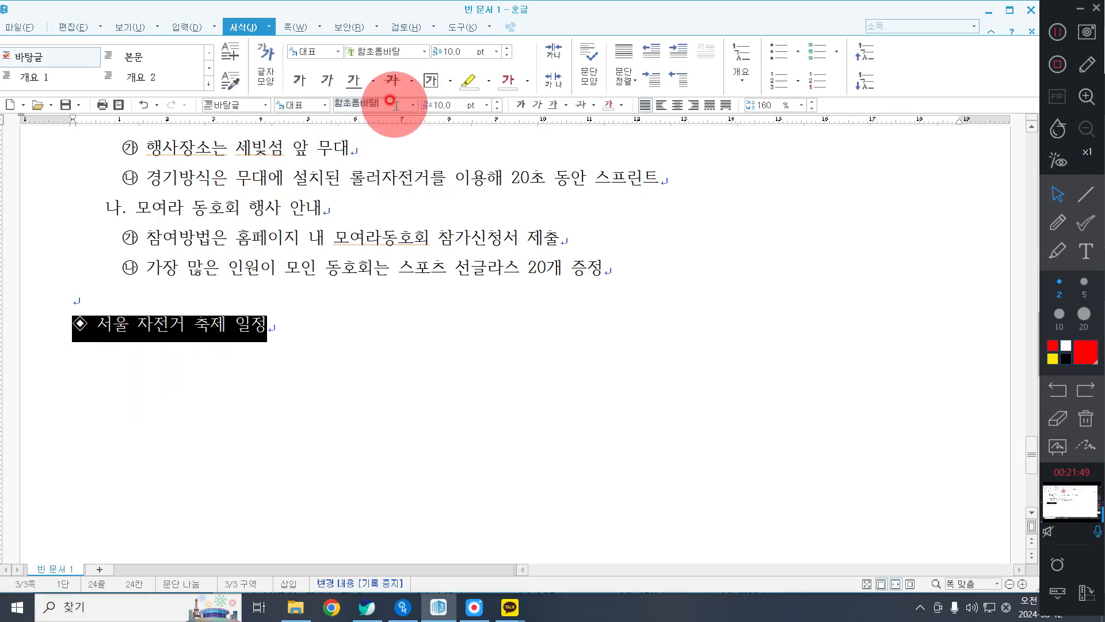
type("돋움")
key("Return")
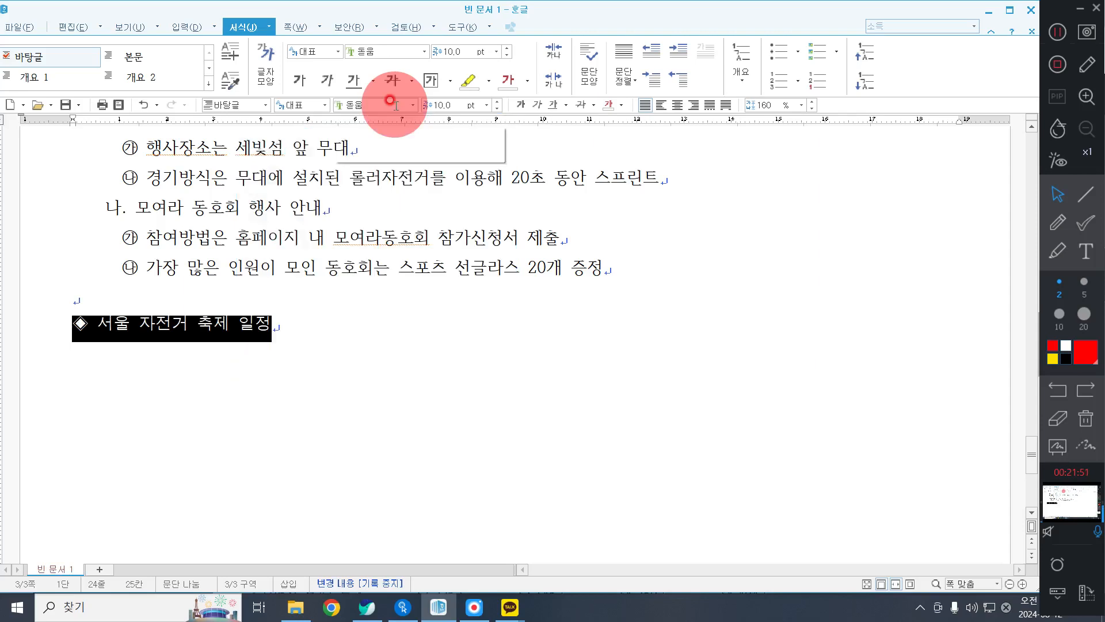
left_click(445, 106)
type("18")
key("Return")
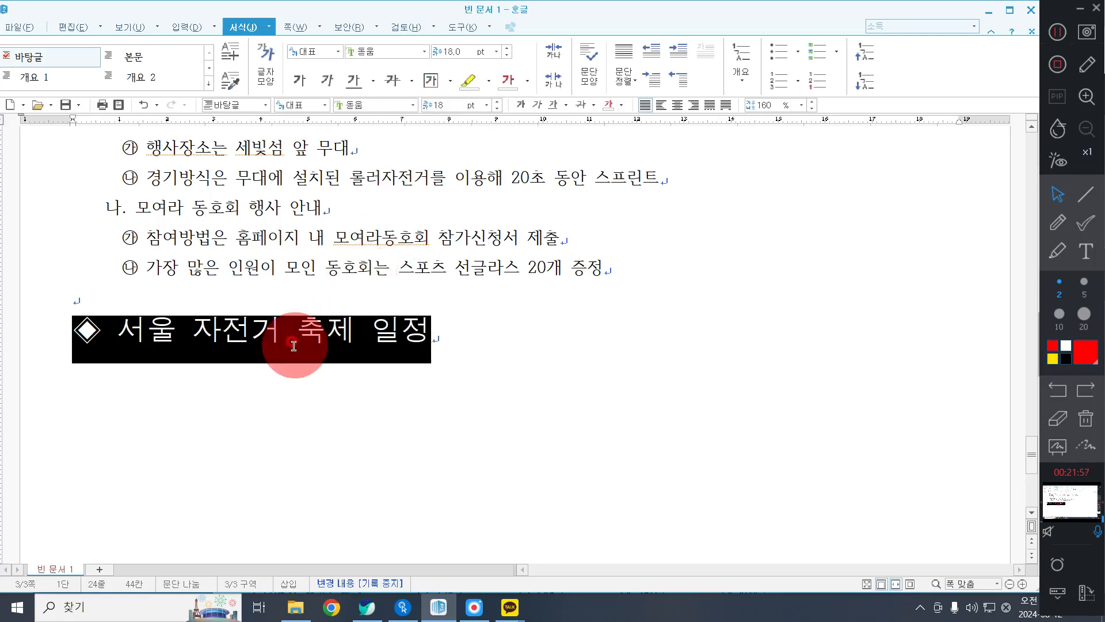
Italicize the heading text "서울 자전거 축제 일정", leaving out the ◈ symbol.
left_click(275, 344)
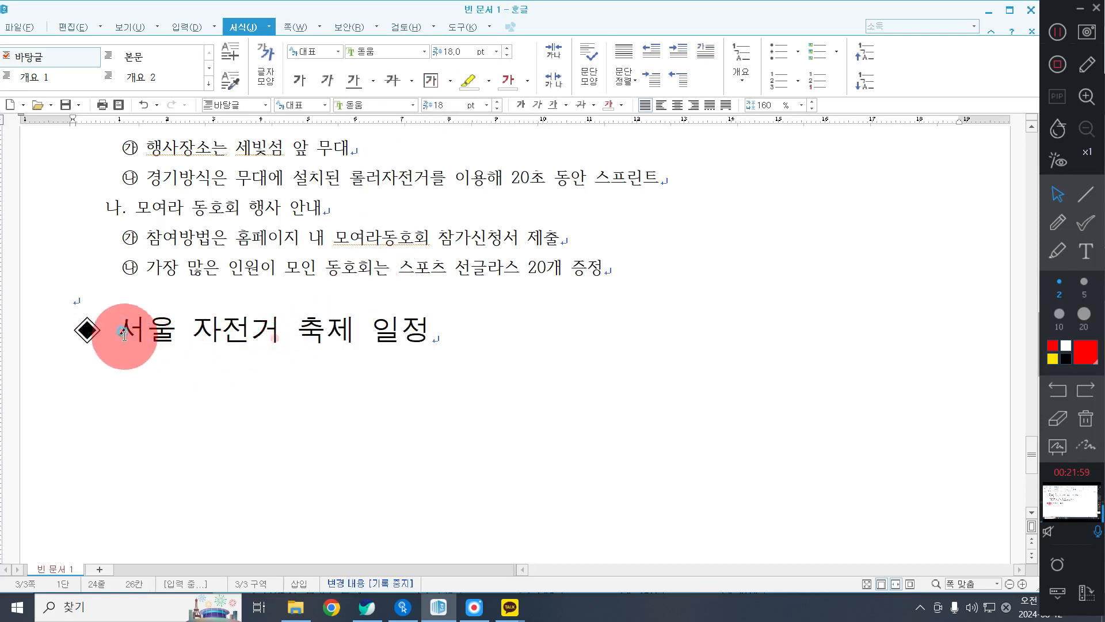
left_click_drag(124, 334, 448, 337)
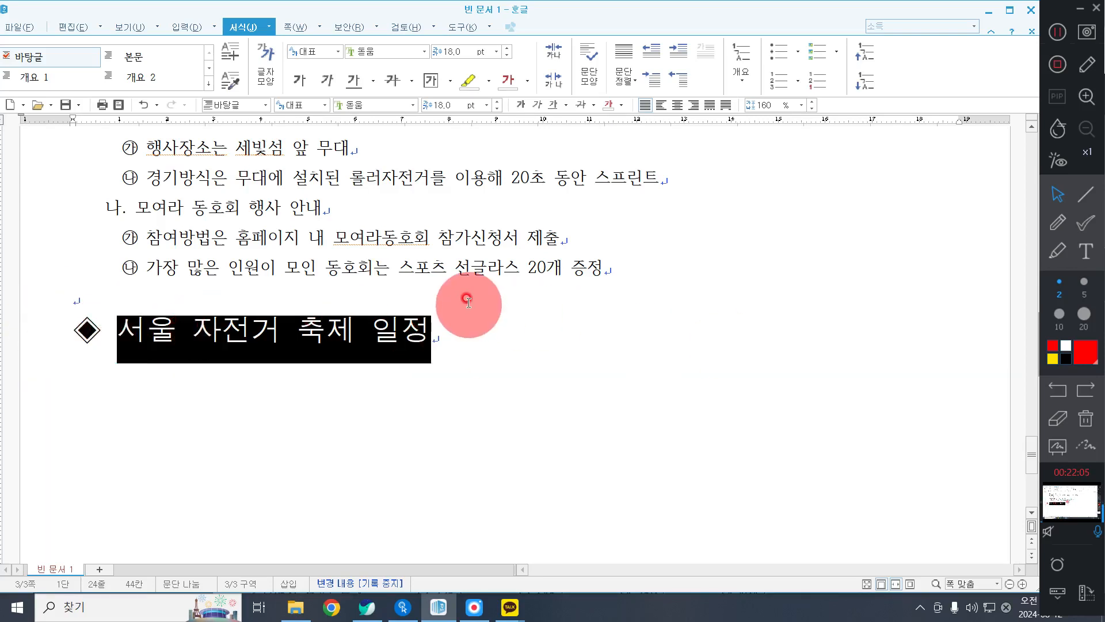
left_click(539, 105)
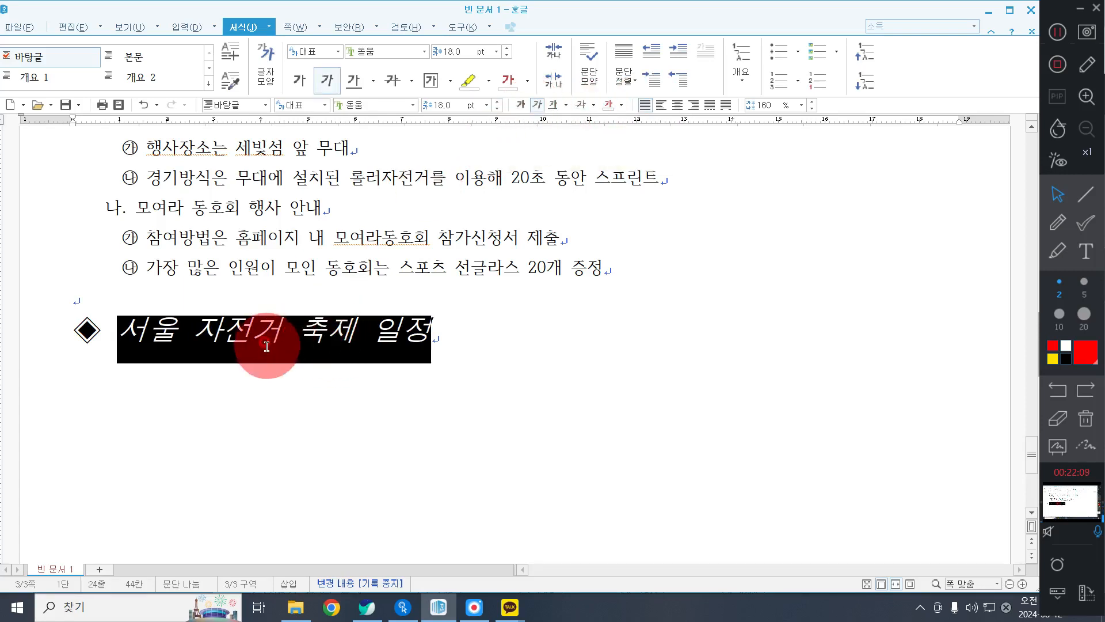
Add the ˇ-shaped emphasis mark (강조점) above "서울" in the schedule heading through the character shape settings.
left_click(316, 333)
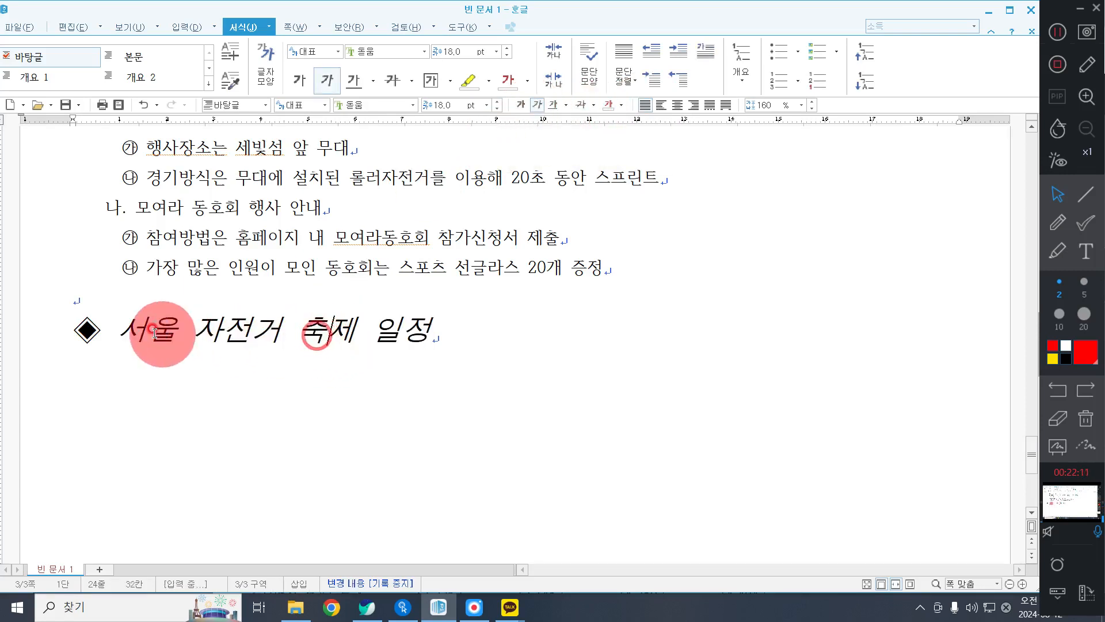
left_click_drag(177, 331, 118, 330)
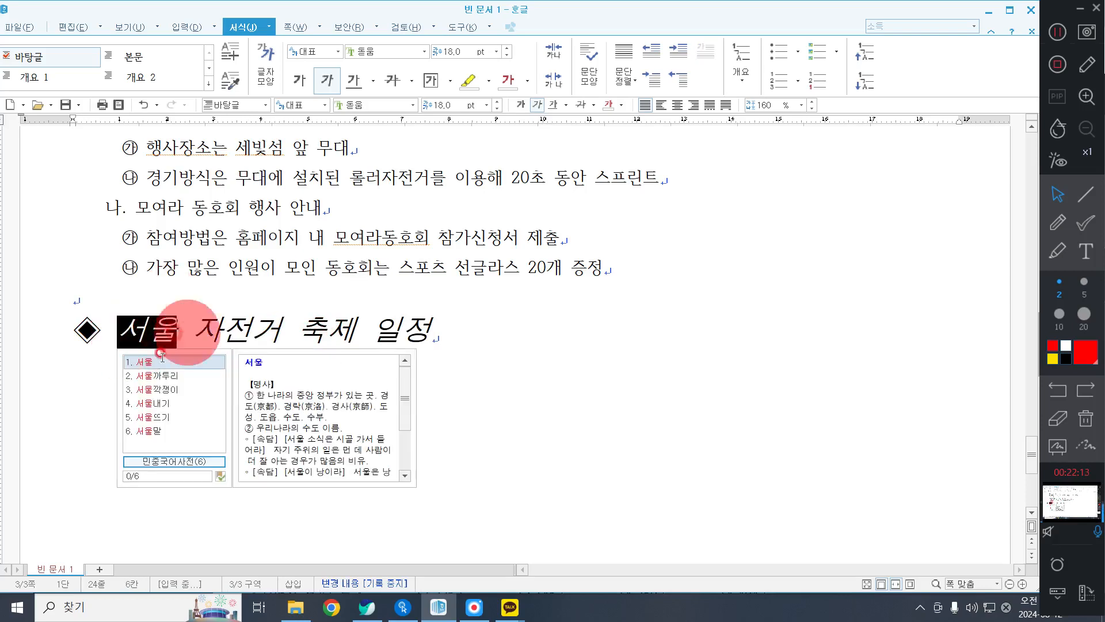
right_click(277, 332)
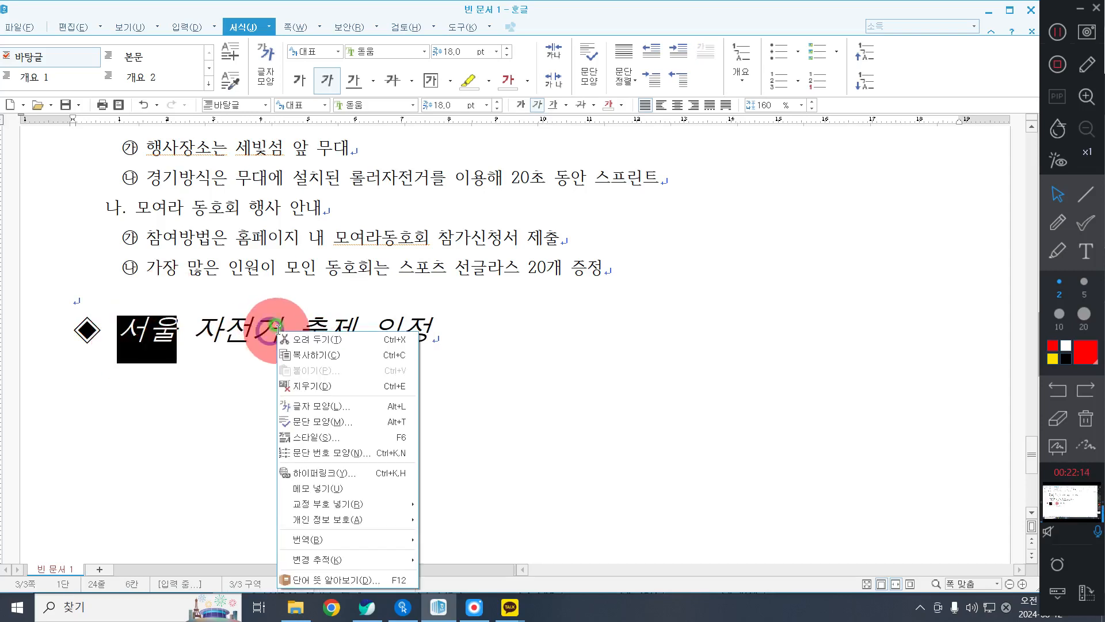
left_click(337, 410)
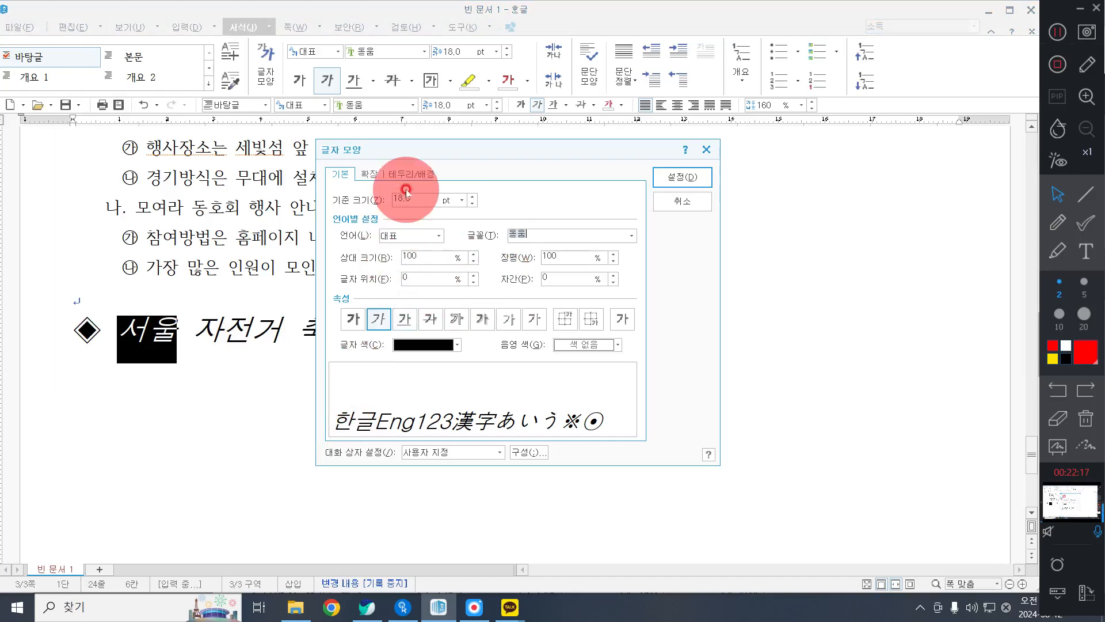
left_click(386, 175)
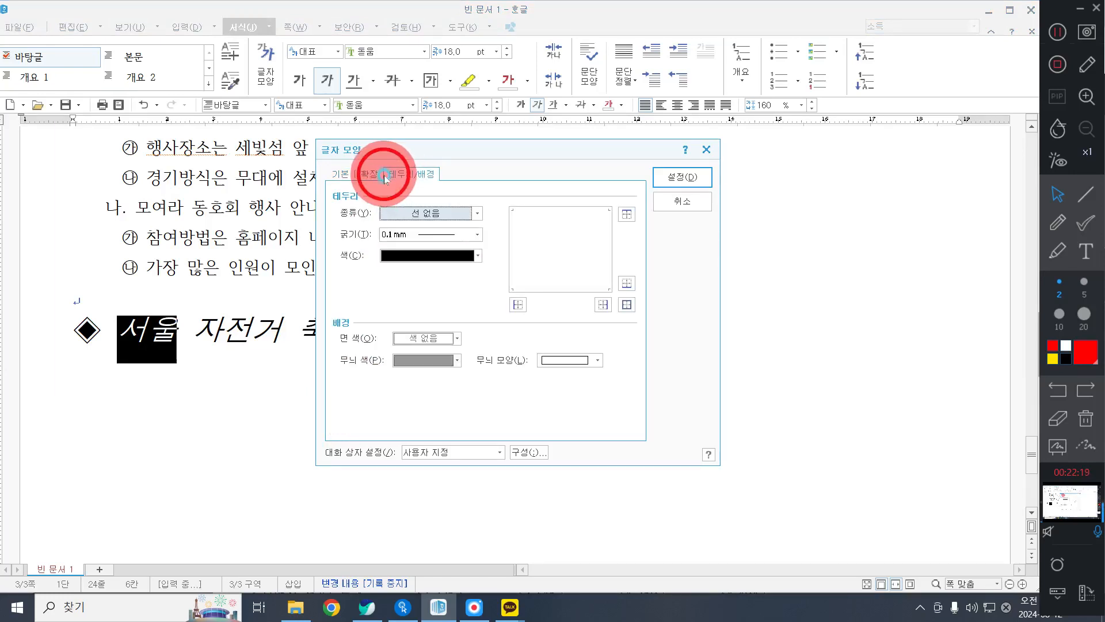
left_click(367, 175)
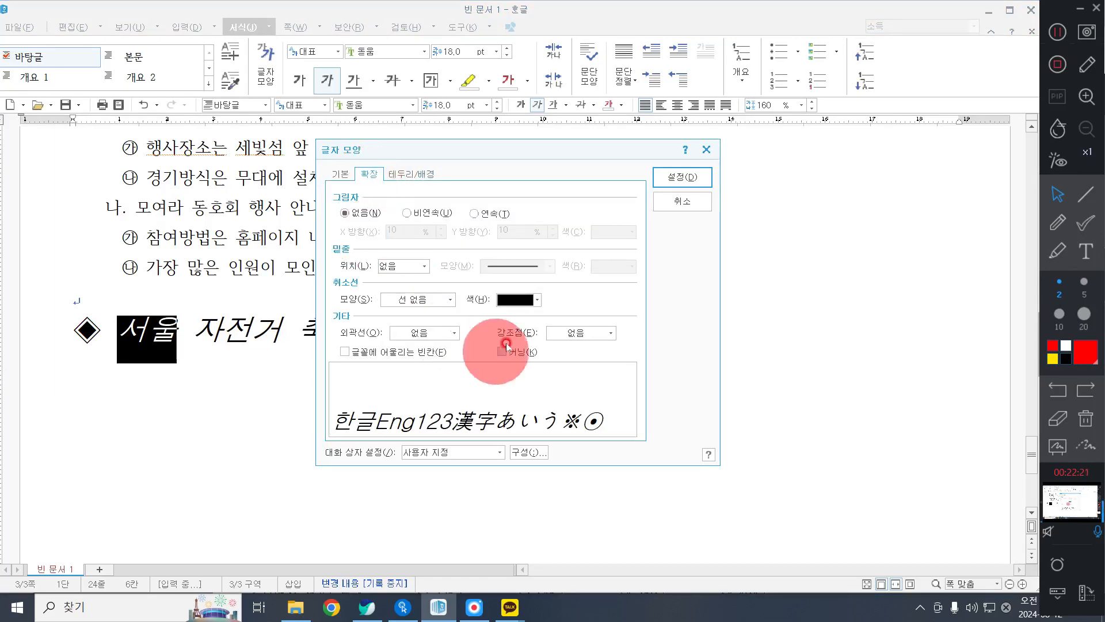
left_click(561, 332)
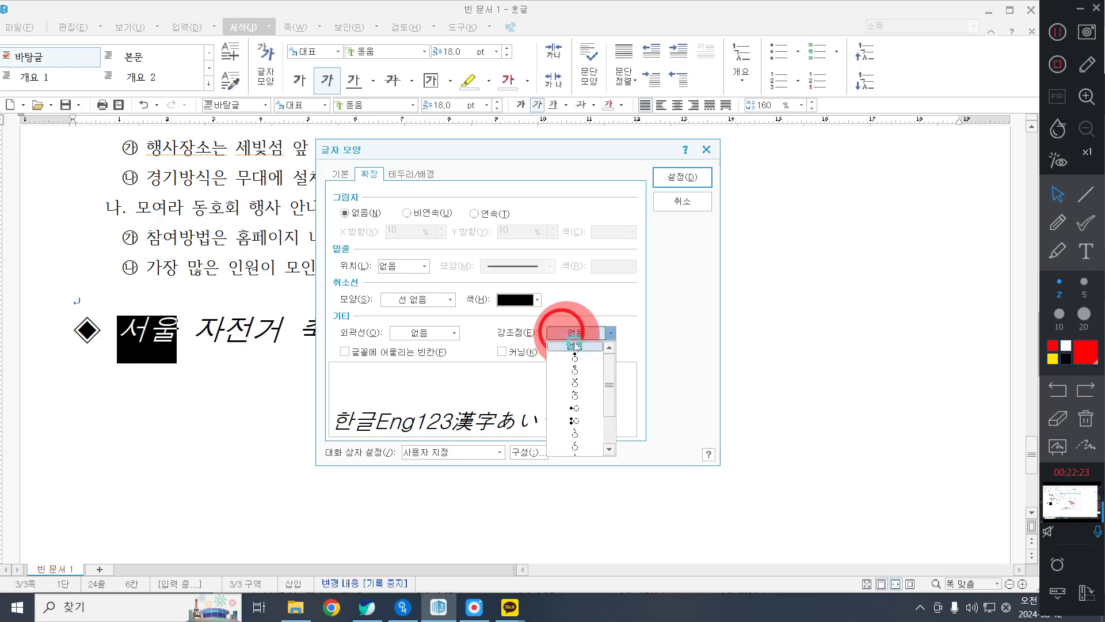
left_click(573, 396)
left_click(686, 183)
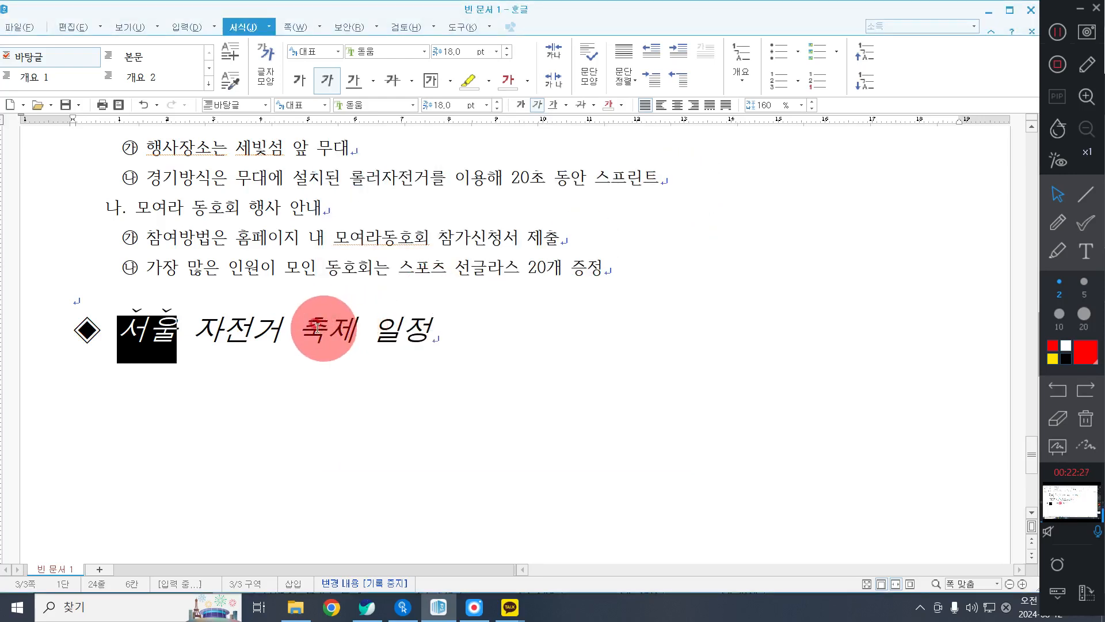
Add the ˇ-shaped emphasis mark (강조점) above "축제 일정" in the schedule heading through the character shape settings.
left_click_drag(317, 328, 468, 328)
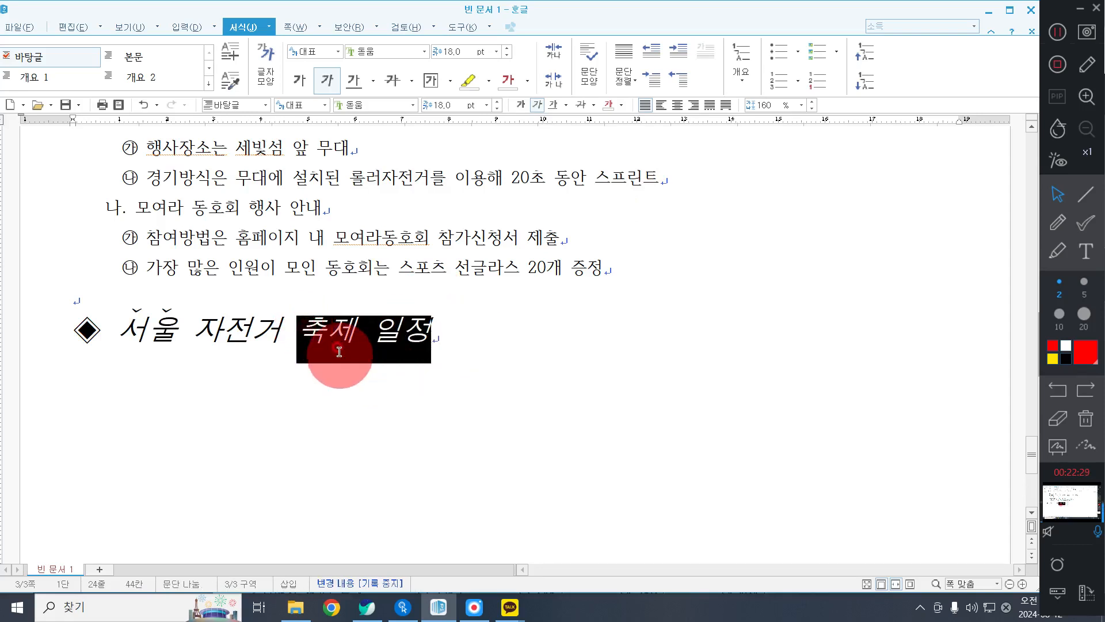
right_click(375, 345)
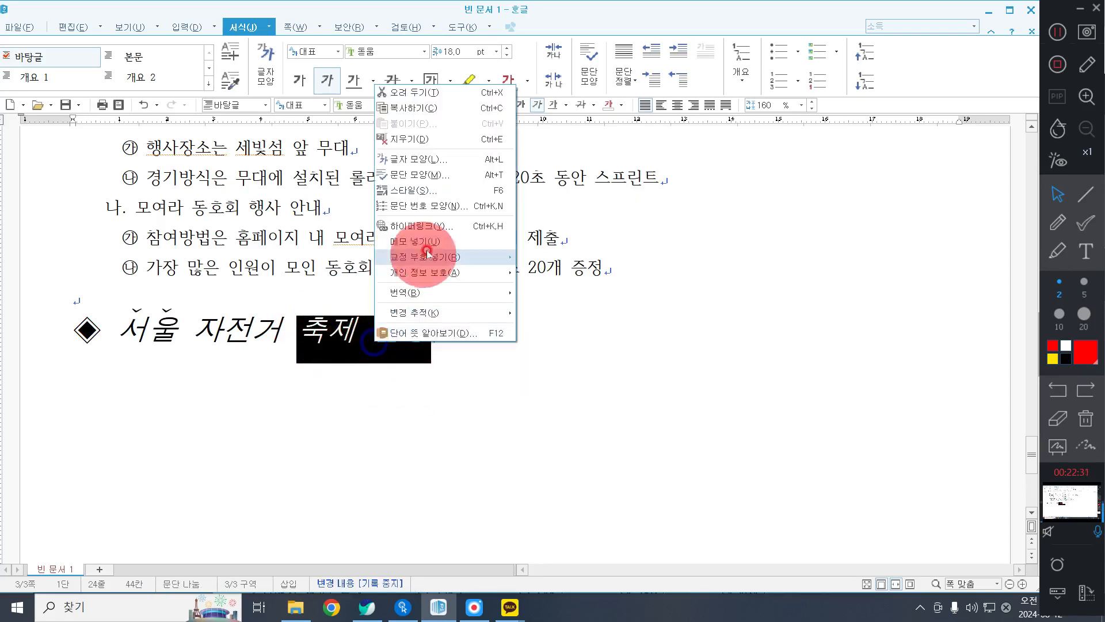
left_click(412, 157)
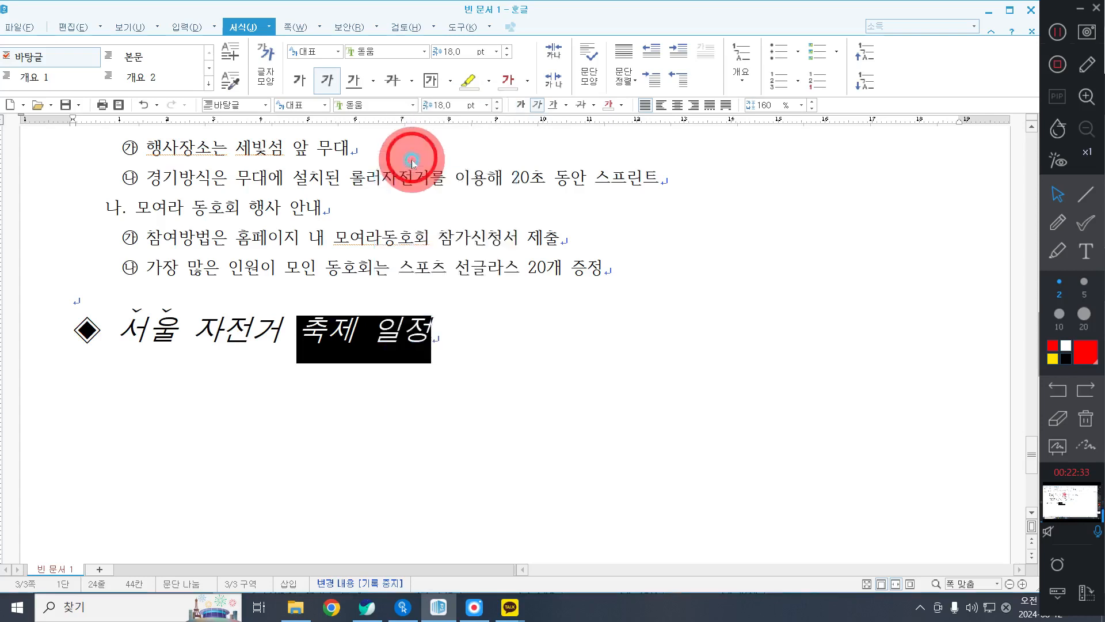
left_click(579, 333)
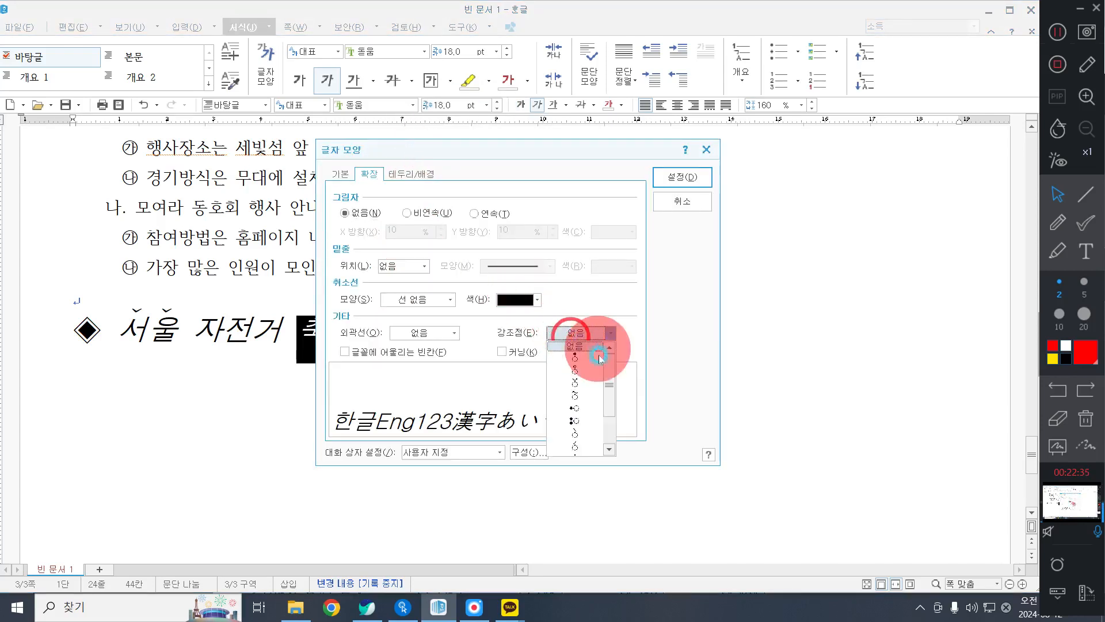
left_click(576, 384)
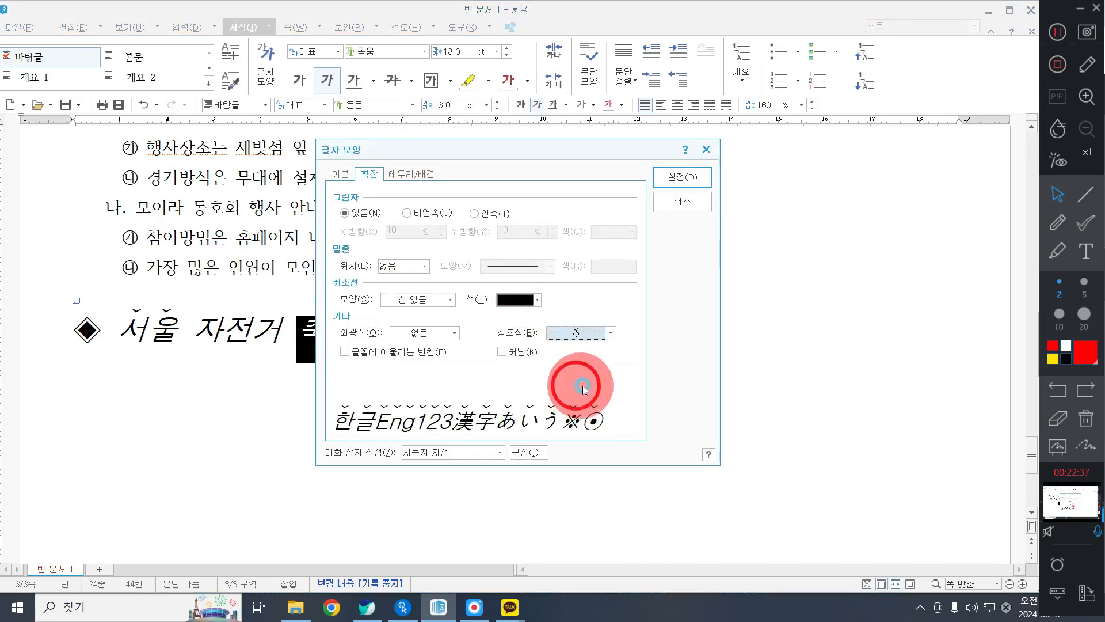
left_click(667, 180)
Start a new paragraph below the schedule heading and reset it to the 바탕글 style.
left_click(551, 314)
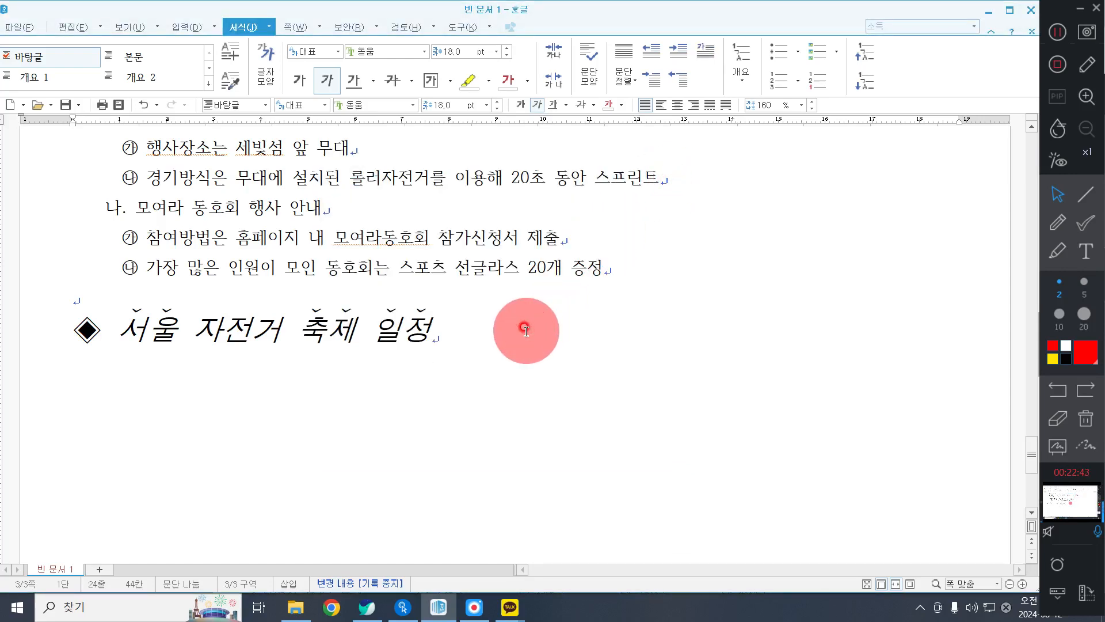
key("Return")
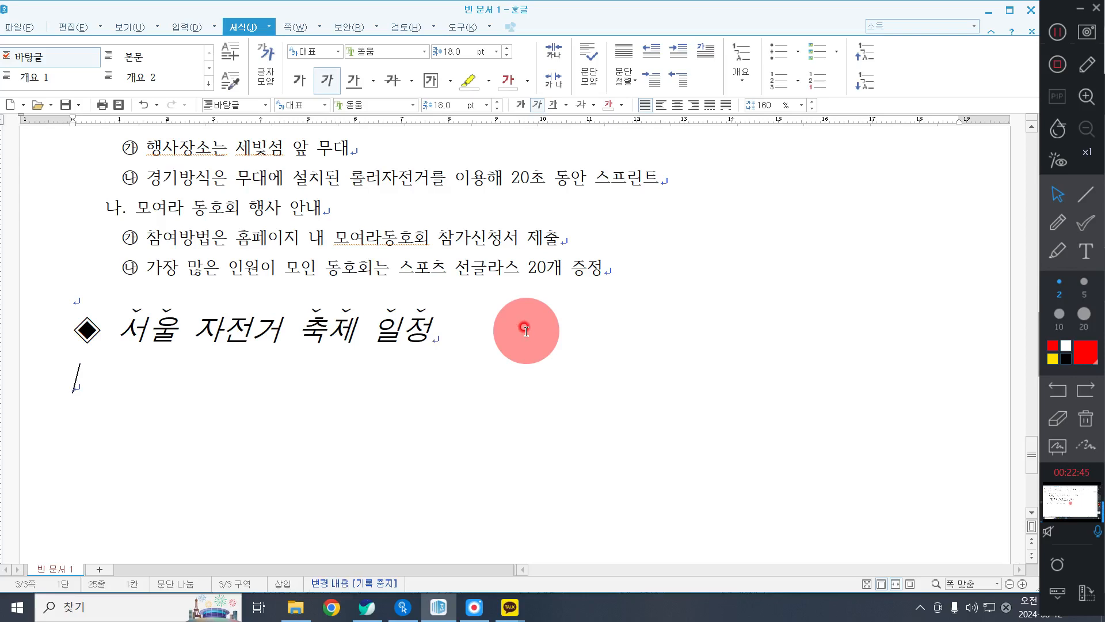
key("ctrl+1")
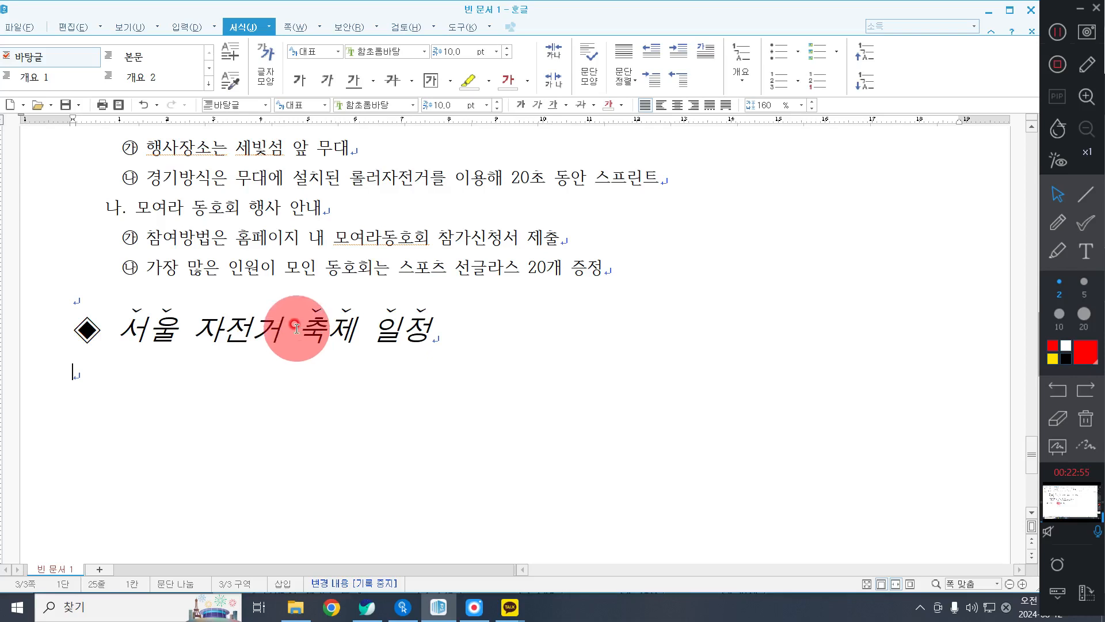
Insert a table with 6 rows and 4 columns below the schedule heading, fitted to the column width and treated as a character.
left_click(183, 23)
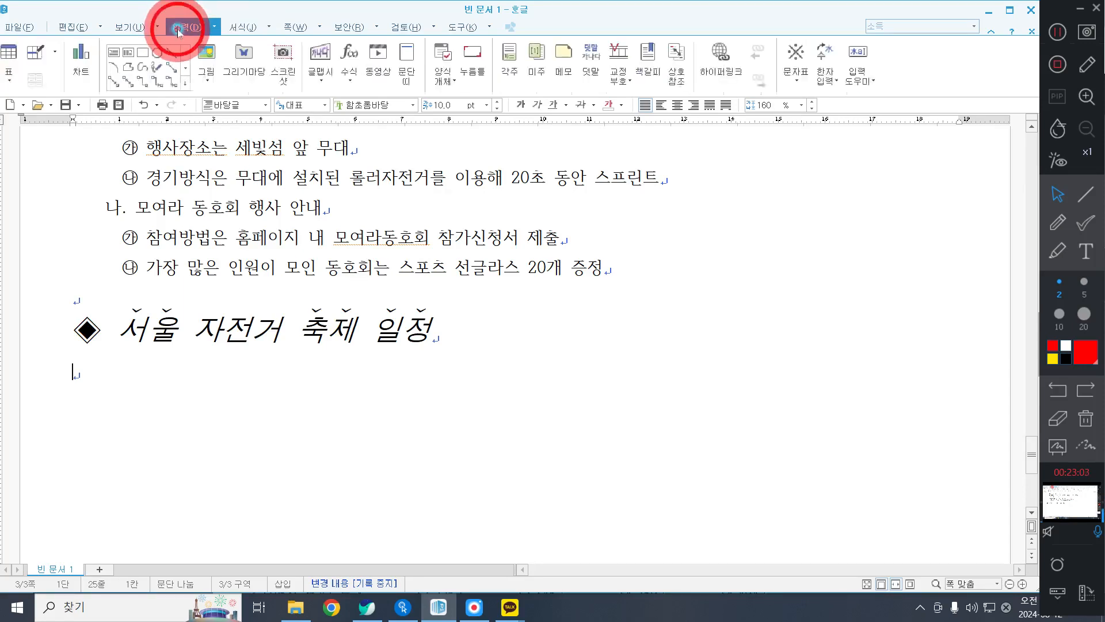
left_click(7, 54)
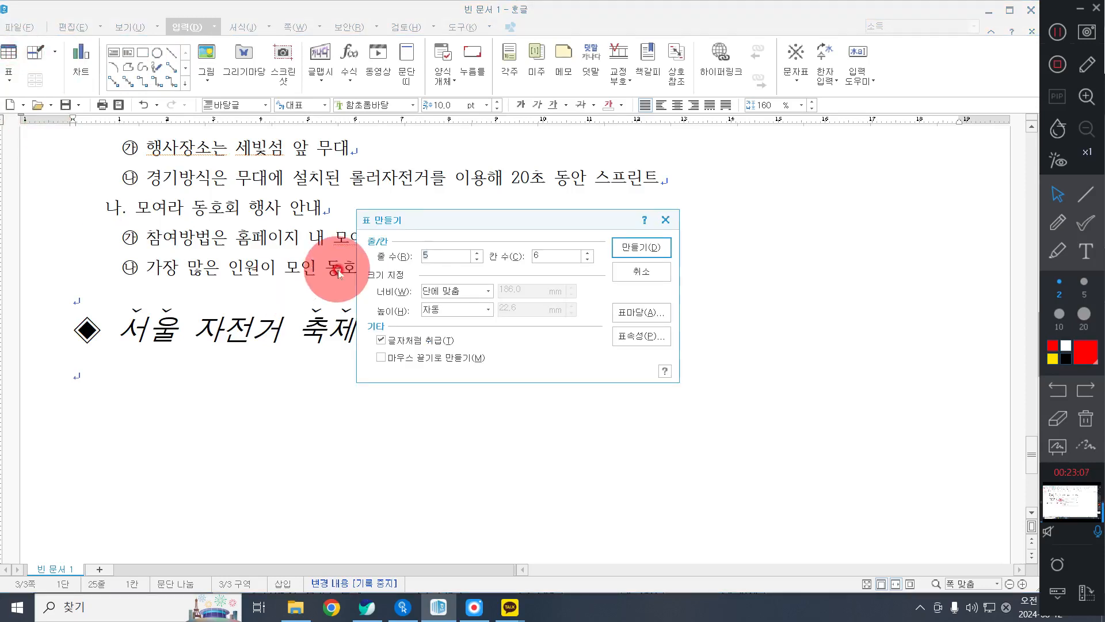
type("64")
key("Tab")
key("Tab")
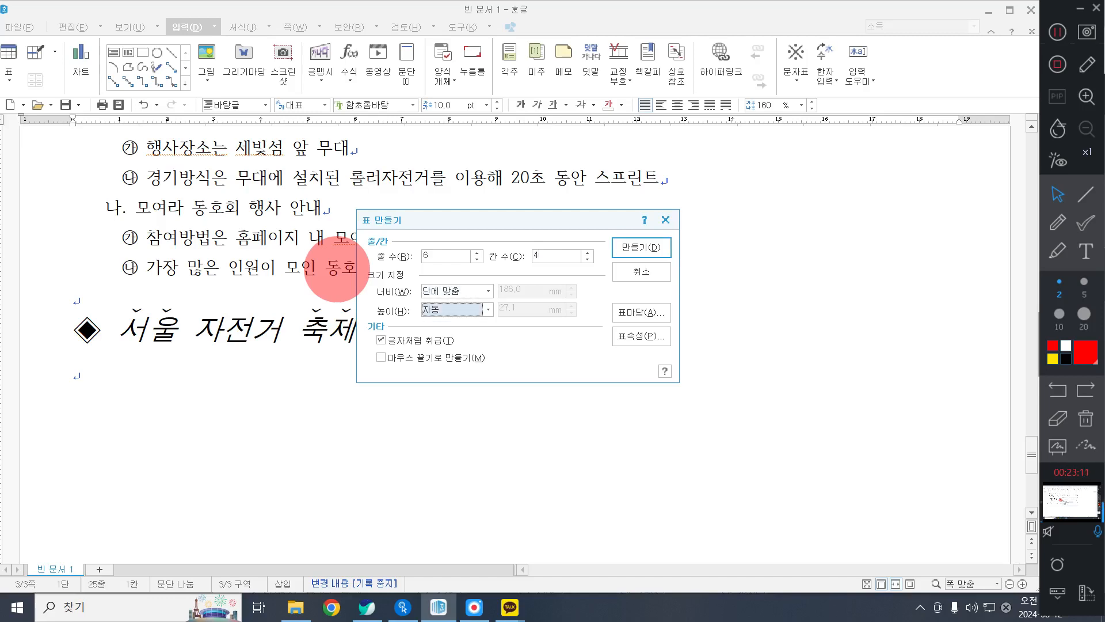
left_click(640, 247)
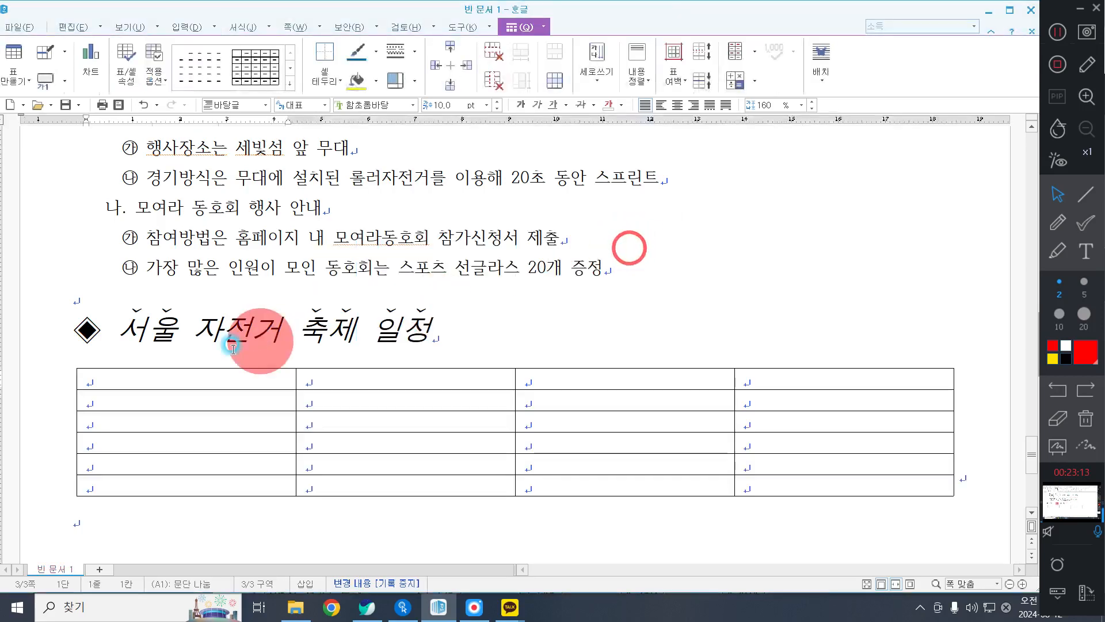
left_click(1048, 33)
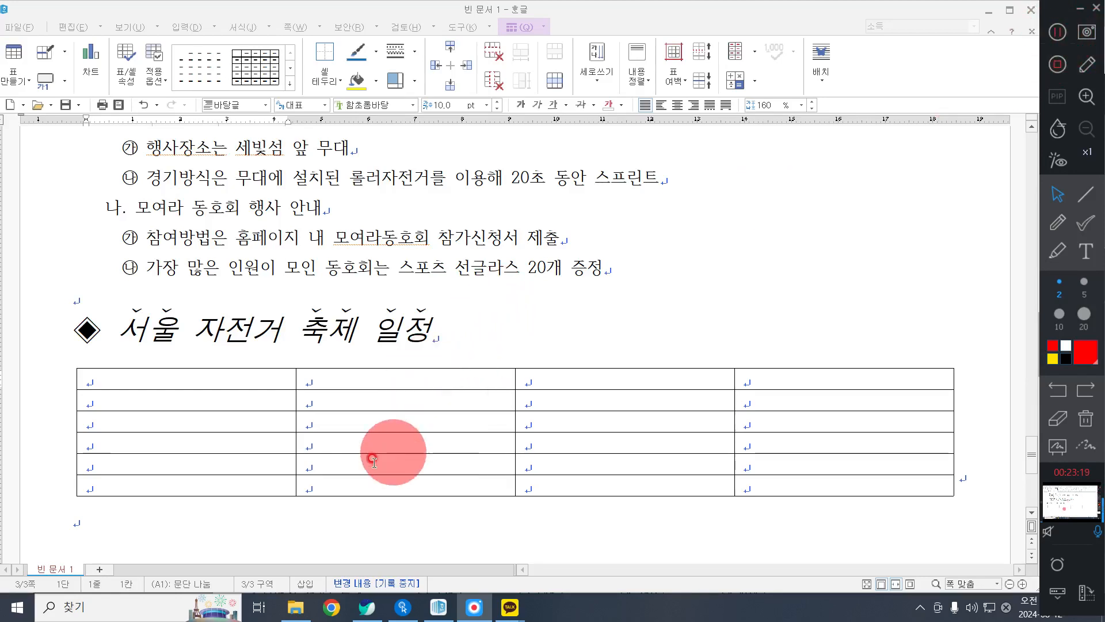
Make all rows of the schedule table slightly taller by resizing every cell together.
scroll(312, 432, "down", 3)
left_click_drag(255, 300, 838, 523)
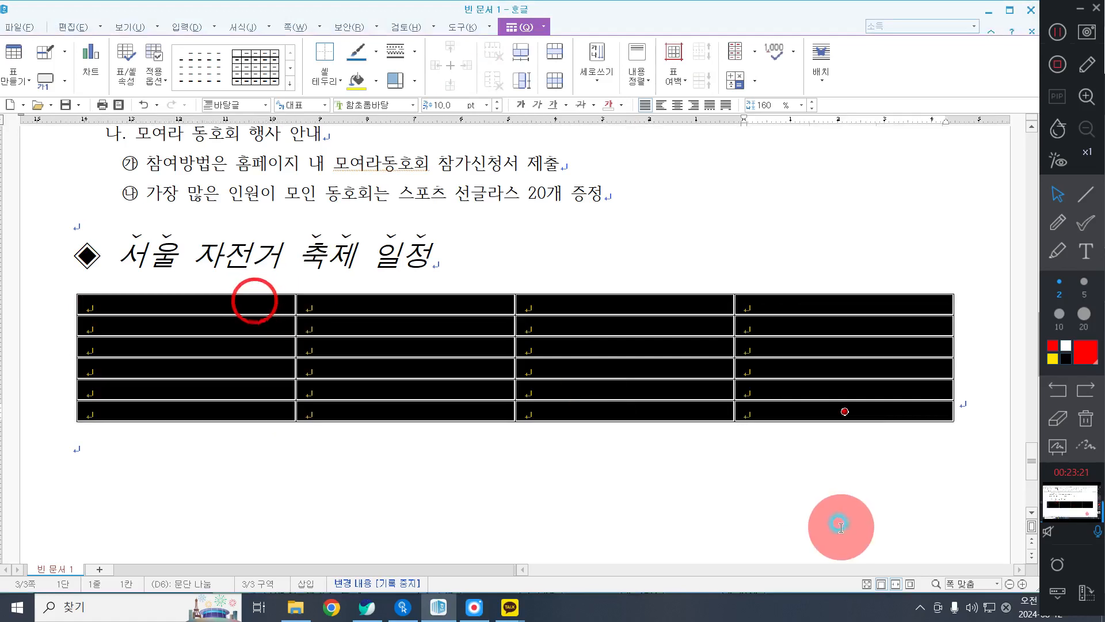
left_click(676, 266)
Narrow the first two columns to about 30 mm and 32 mm and the last to about 37 mm, widening the third column.
left_click(300, 314)
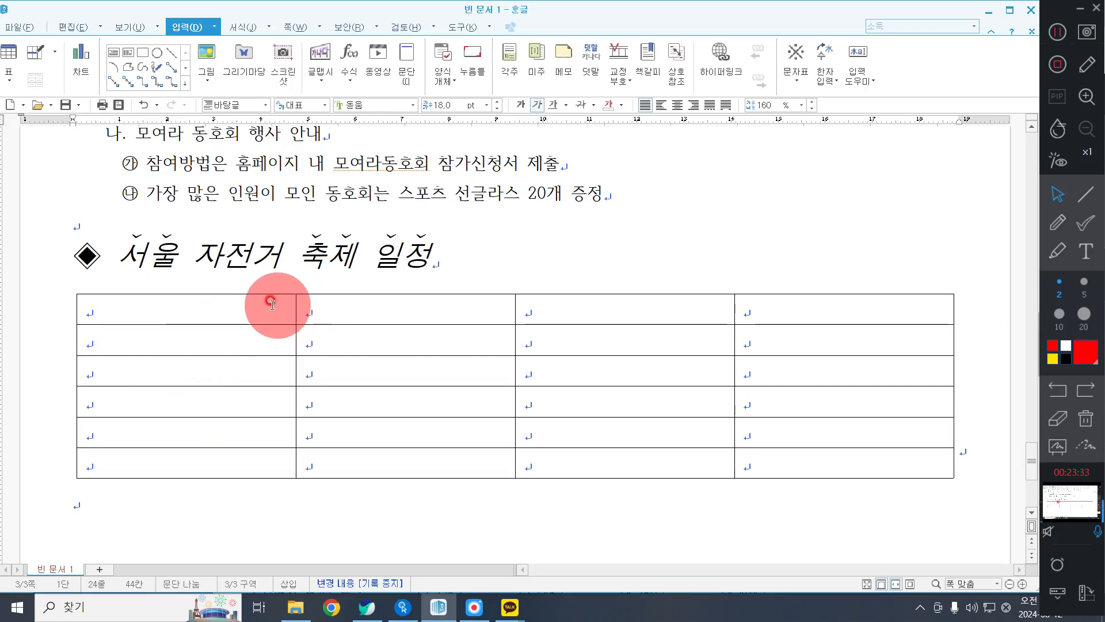
left_click_drag(295, 308, 219, 302)
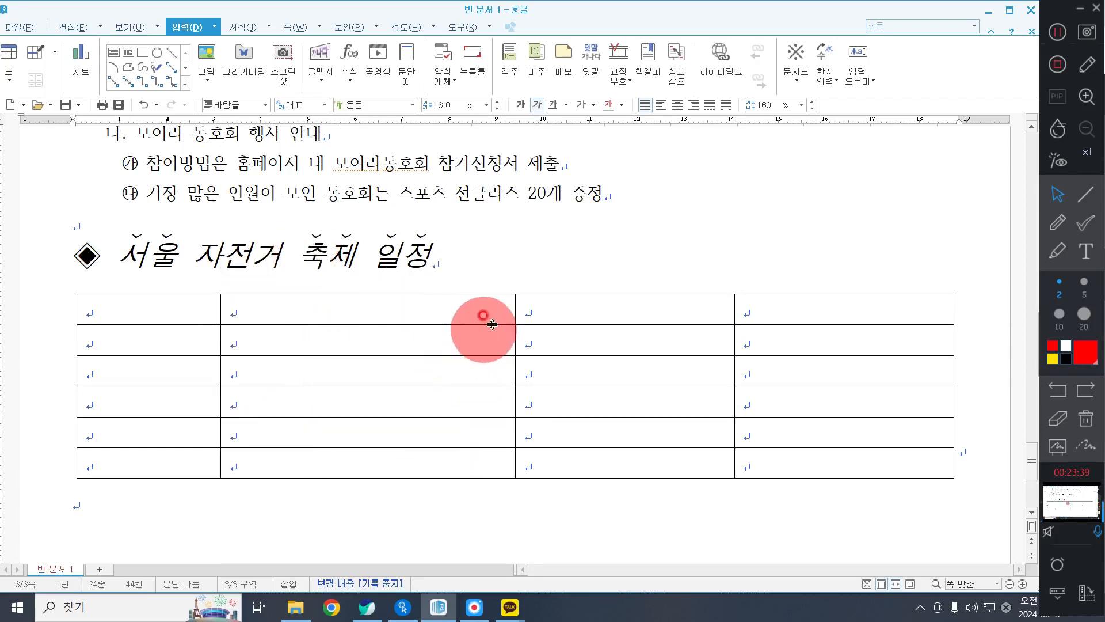
left_click(507, 304)
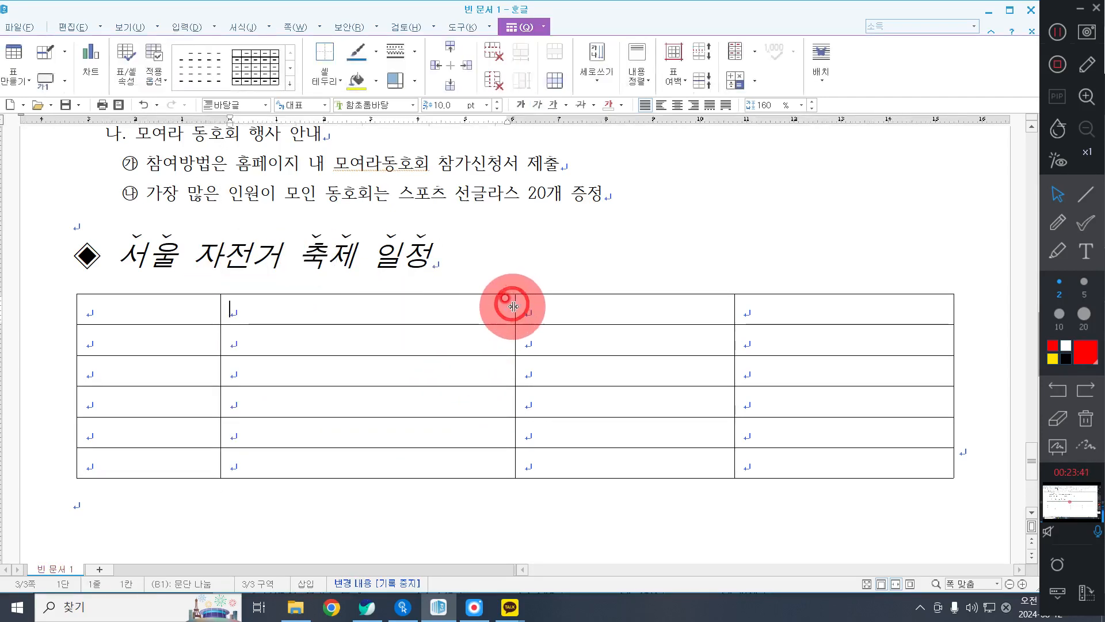
left_click_drag(513, 306, 364, 296)
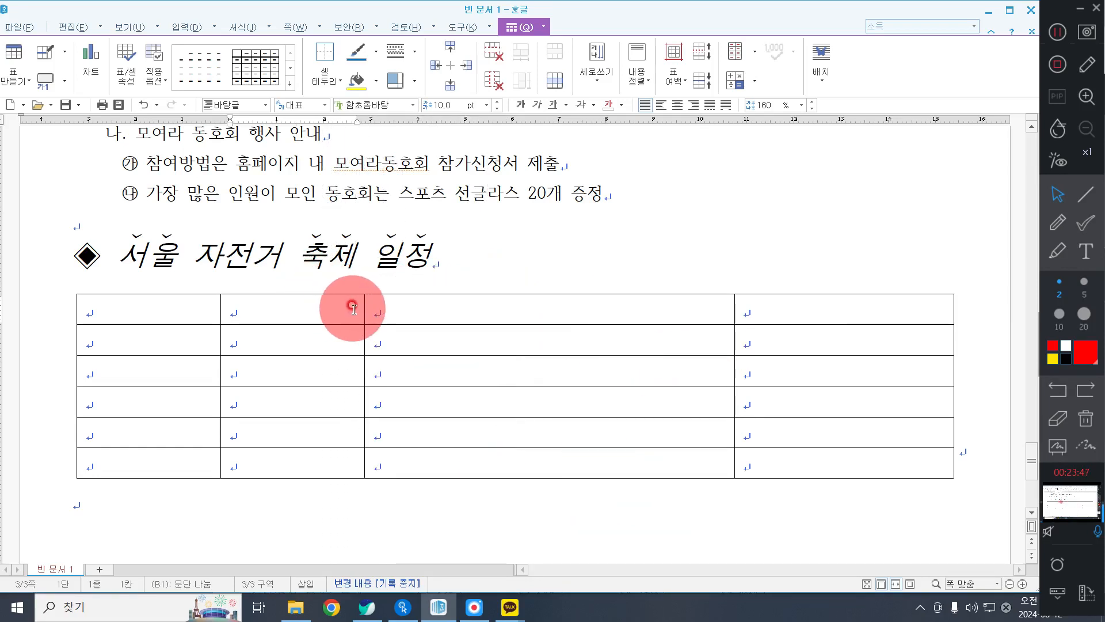
left_click_drag(365, 300, 370, 309)
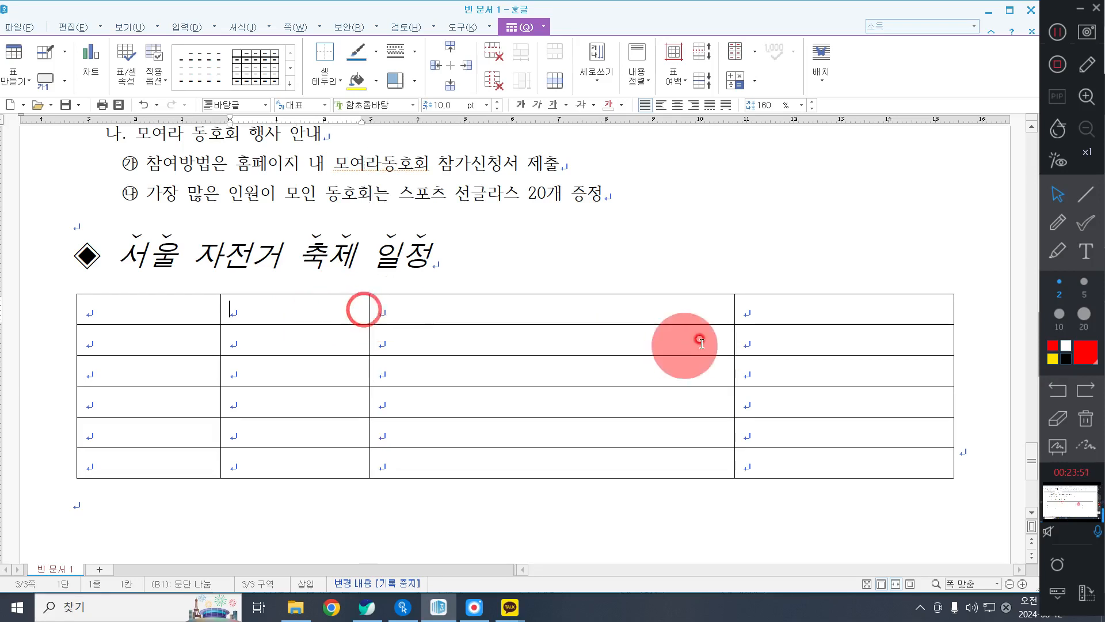
left_click_drag(735, 310, 784, 312)
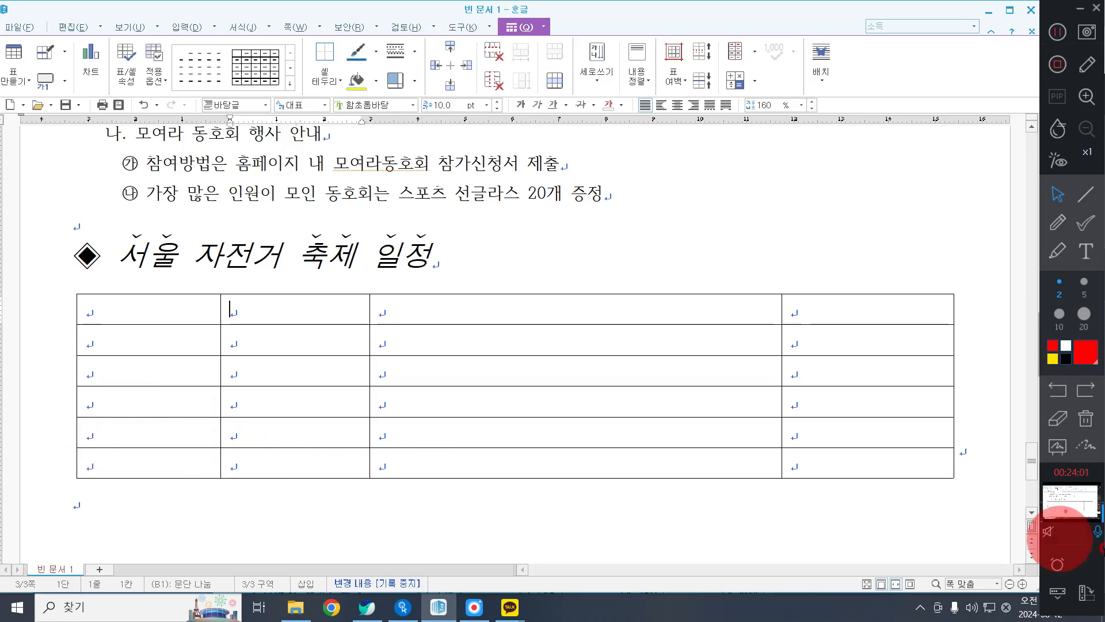
Merge the second to fourth cells of the table's bottom row into one cell.
left_click_drag(295, 462, 889, 464)
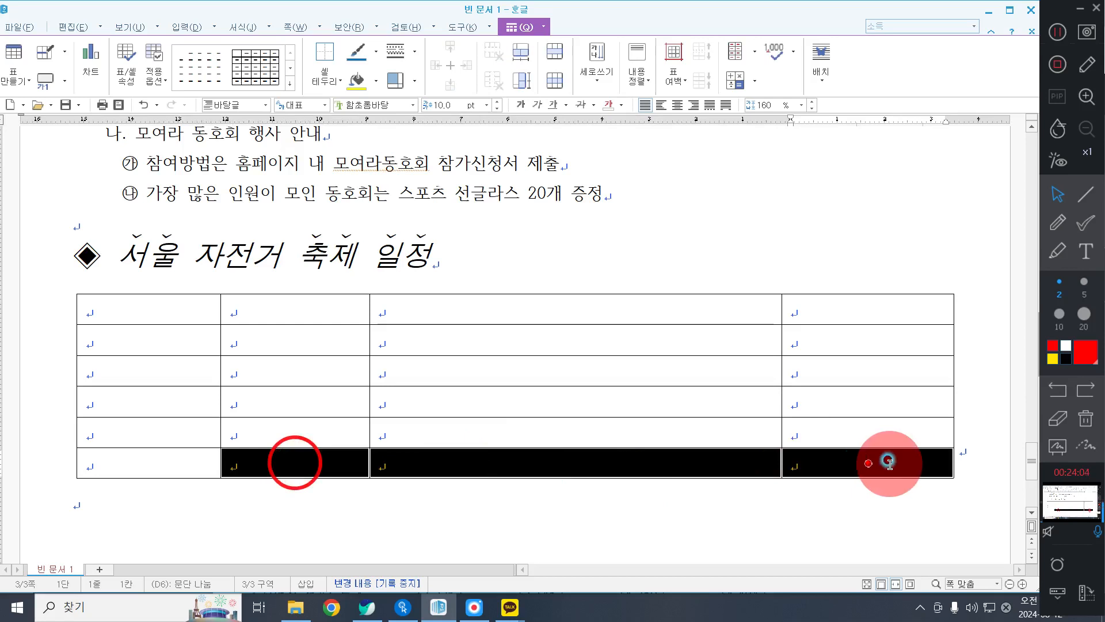
right_click(527, 246)
left_click(626, 424)
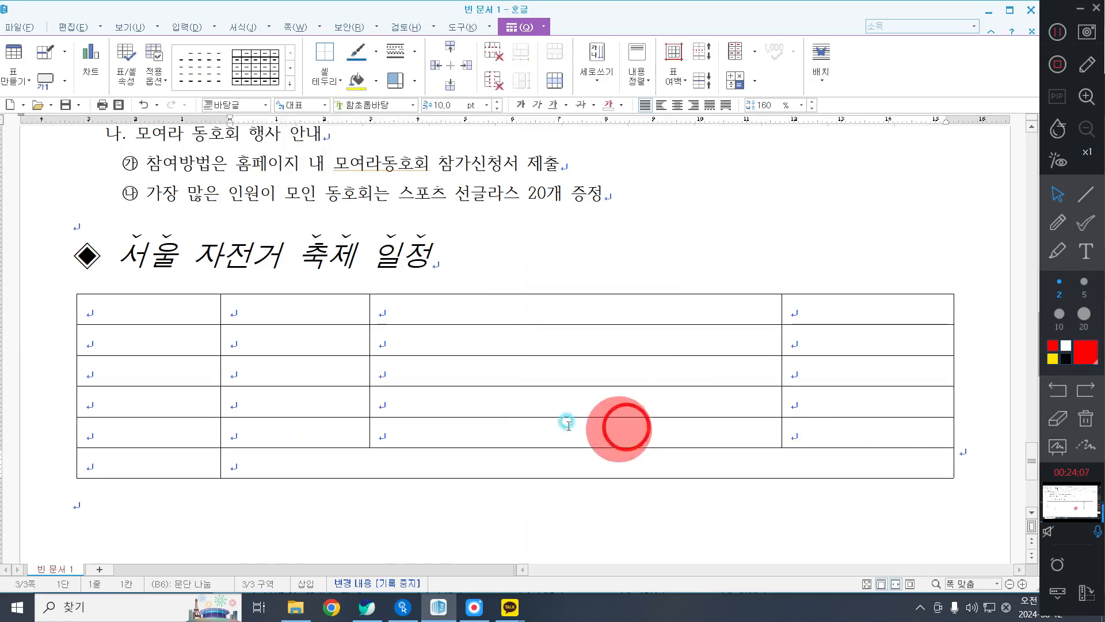
left_click(115, 307)
left_click_drag(115, 308, 995, 558)
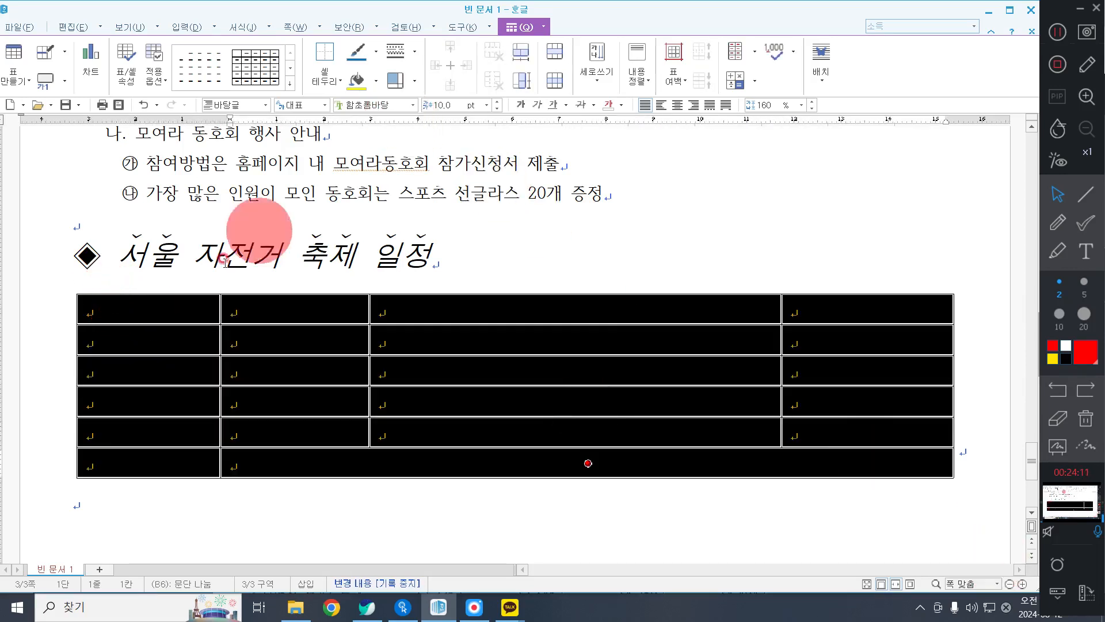
Fill the table's header row with "구분", "시간", "주요 내용" and "비고".
left_click(186, 298)
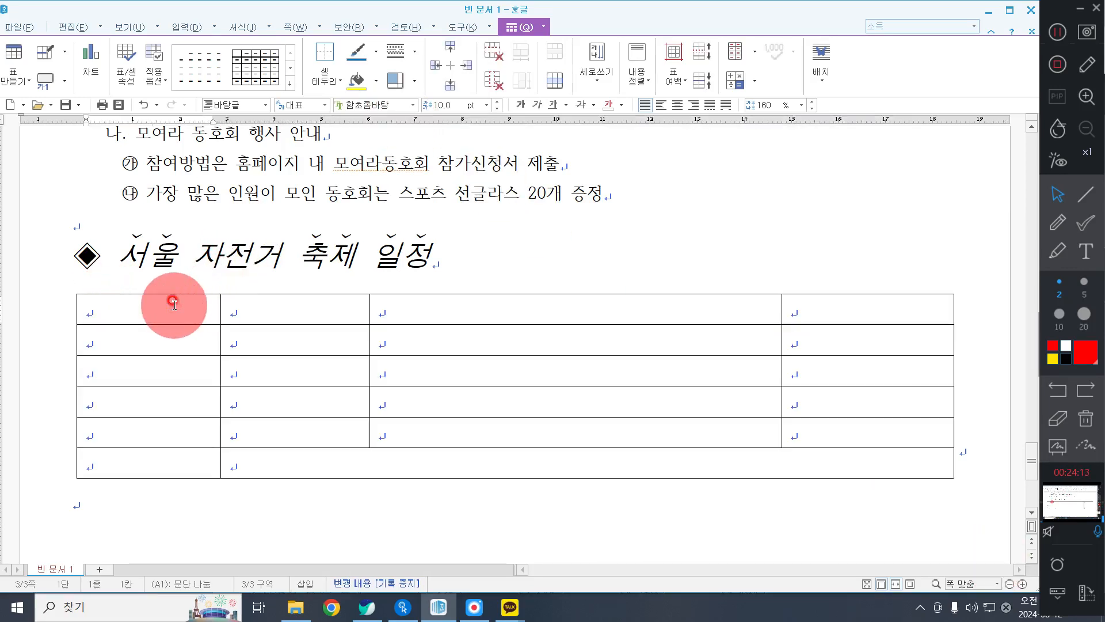
type("ㄱ구분")
key("Tab")
type("시간")
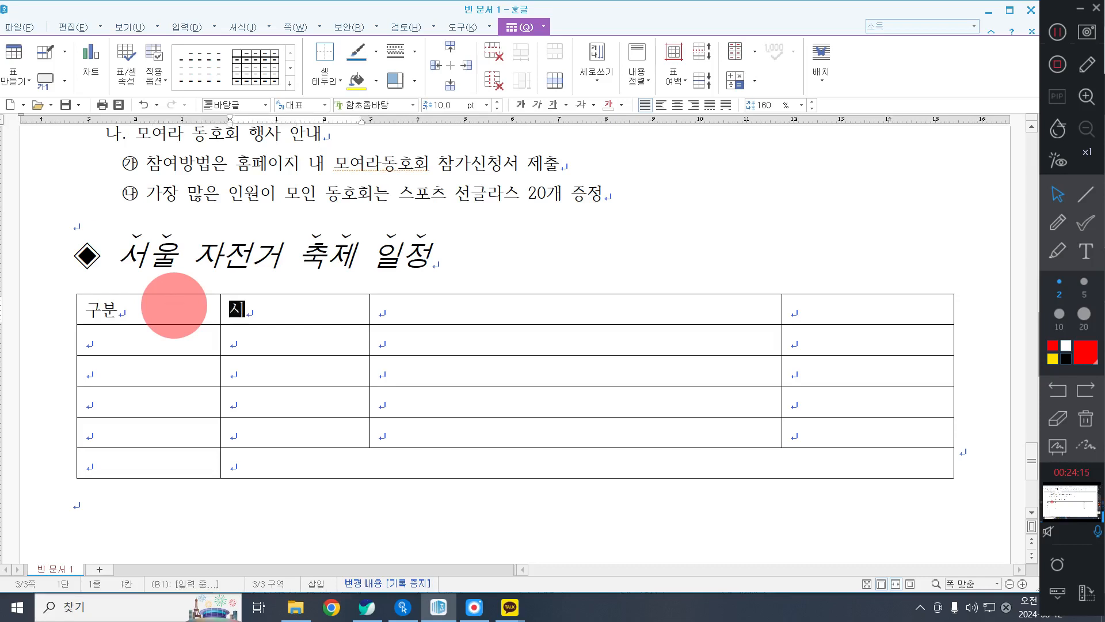
key("Tab")
type("주요 ㄴ")
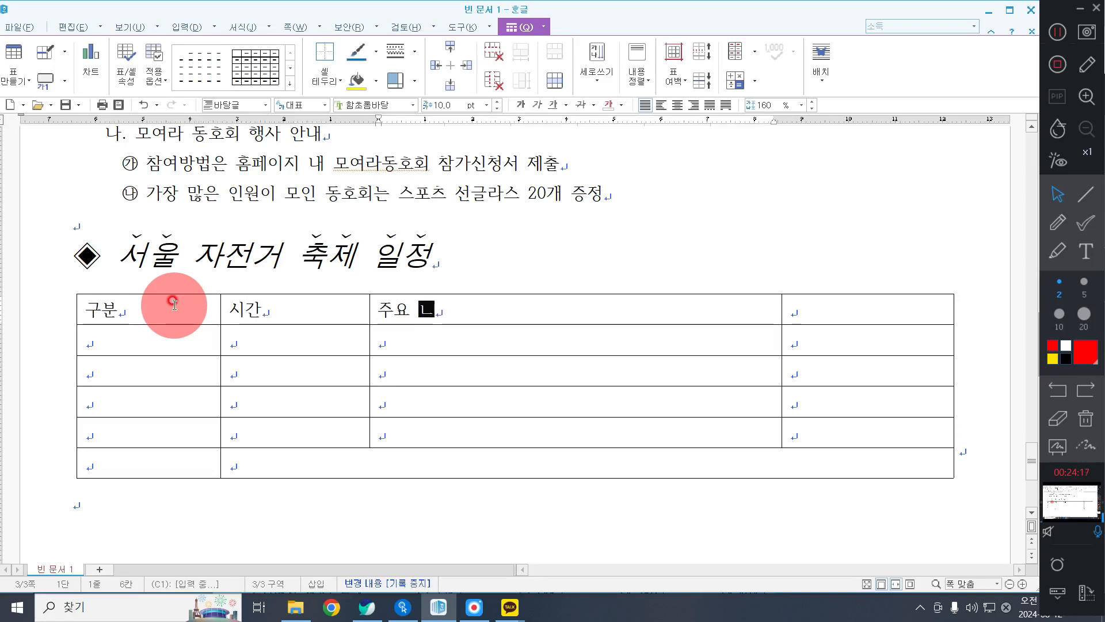
type("ㅐ요ㅇ")
key("Tab")
key("Tab")
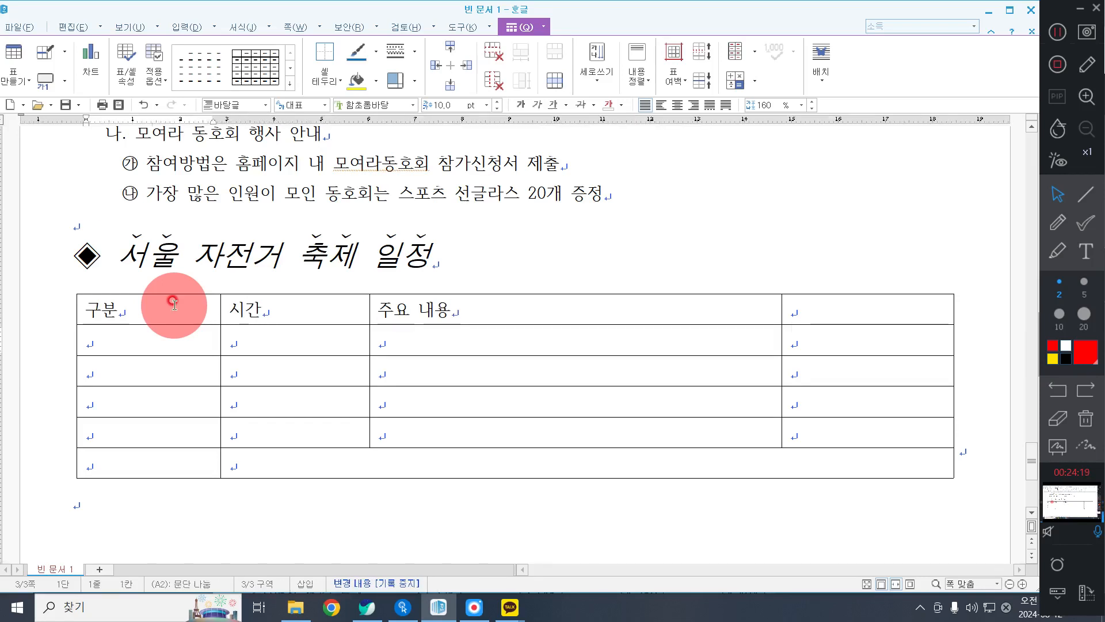
key("shift+Tab")
type("비고")
key("Tab")
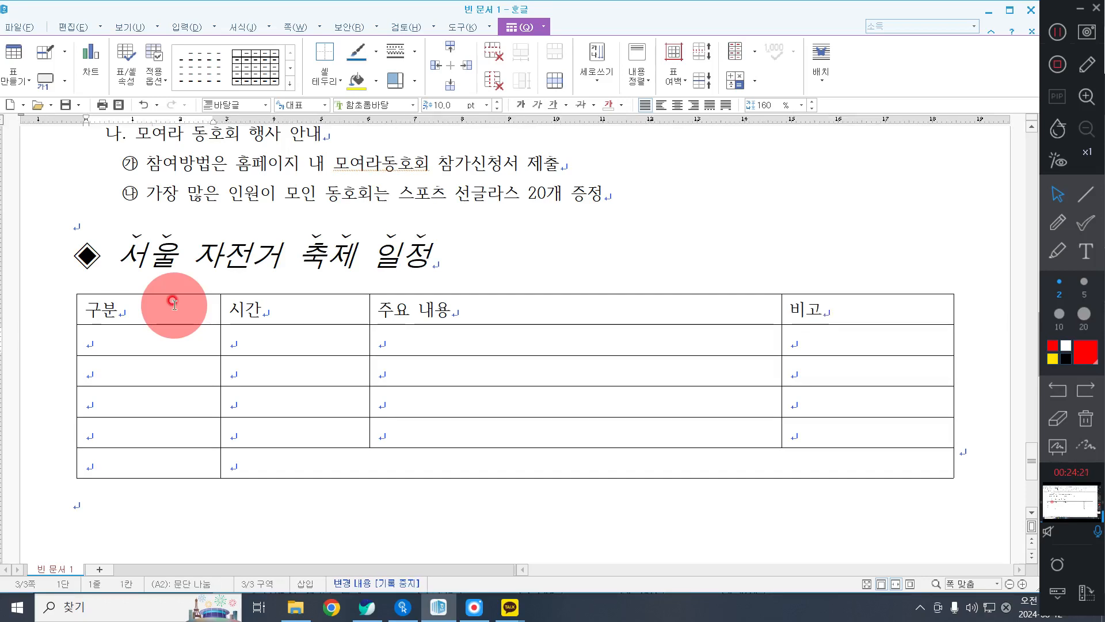
Enter "홍보영상 상영" and "개회식" as the first two entries under 구분.
type("홍보영")
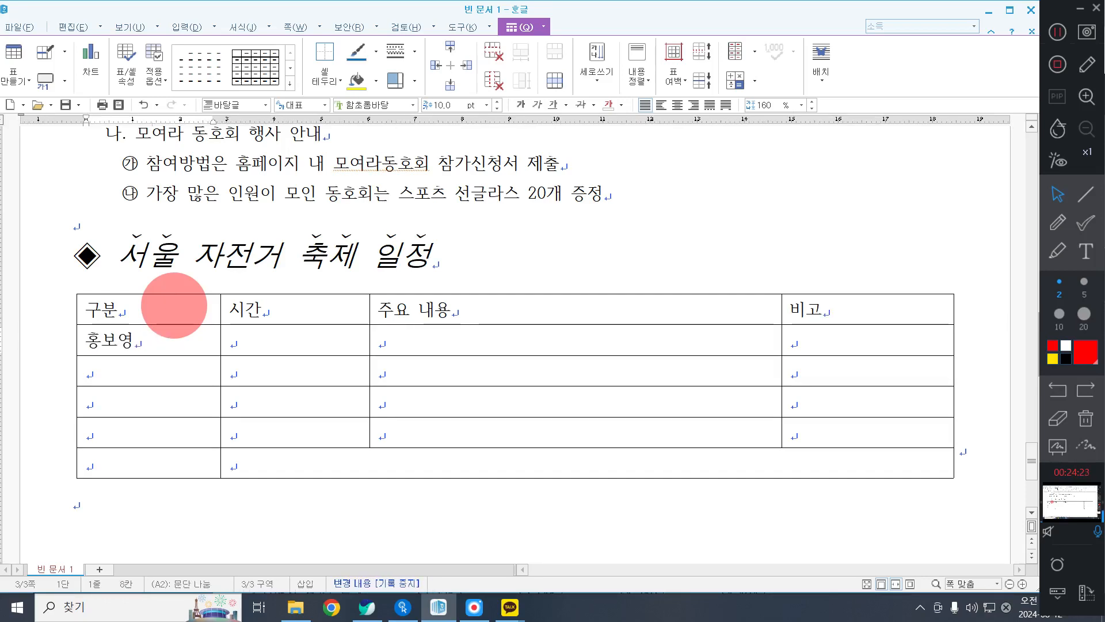
type("상 상영")
key("Down")
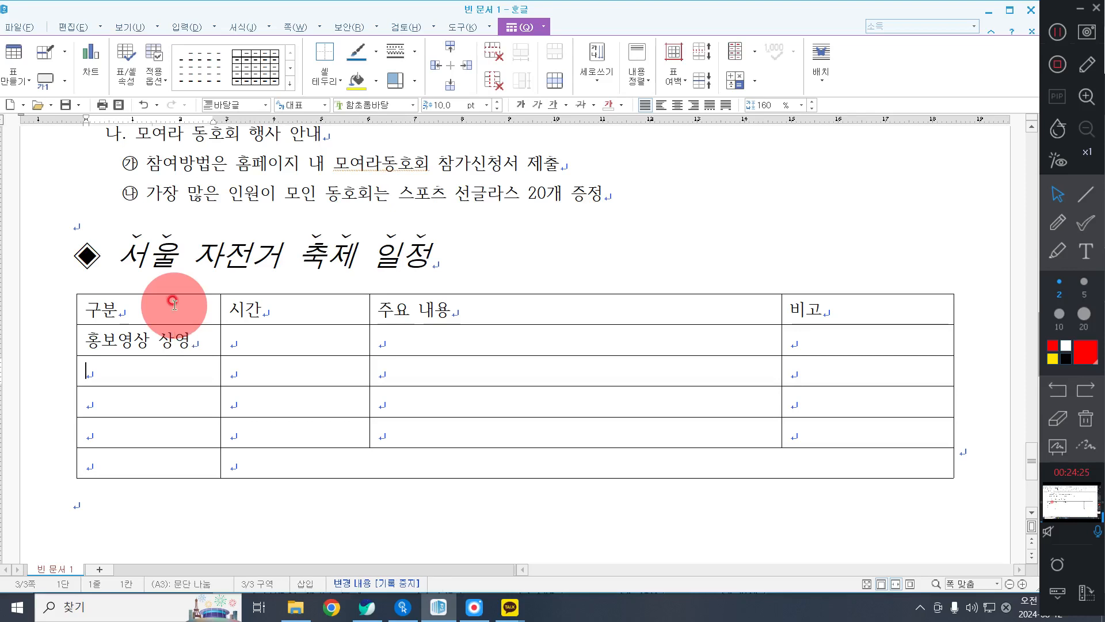
type("ㄱㅔㅎㅓ;")
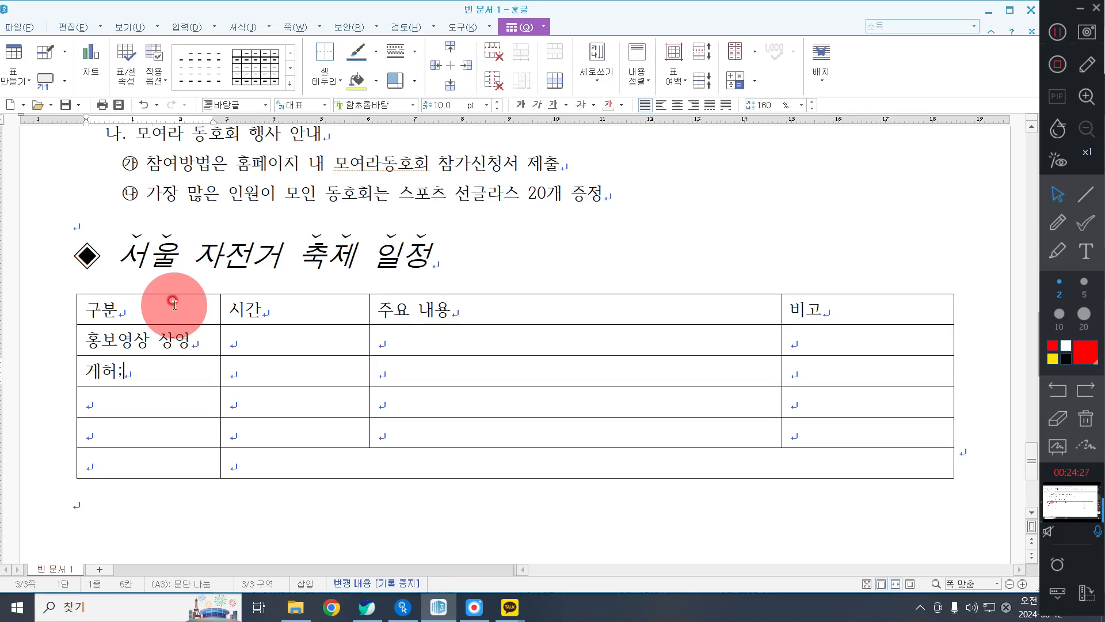
key("BackSpace")
key("BackSpace")
type("개")
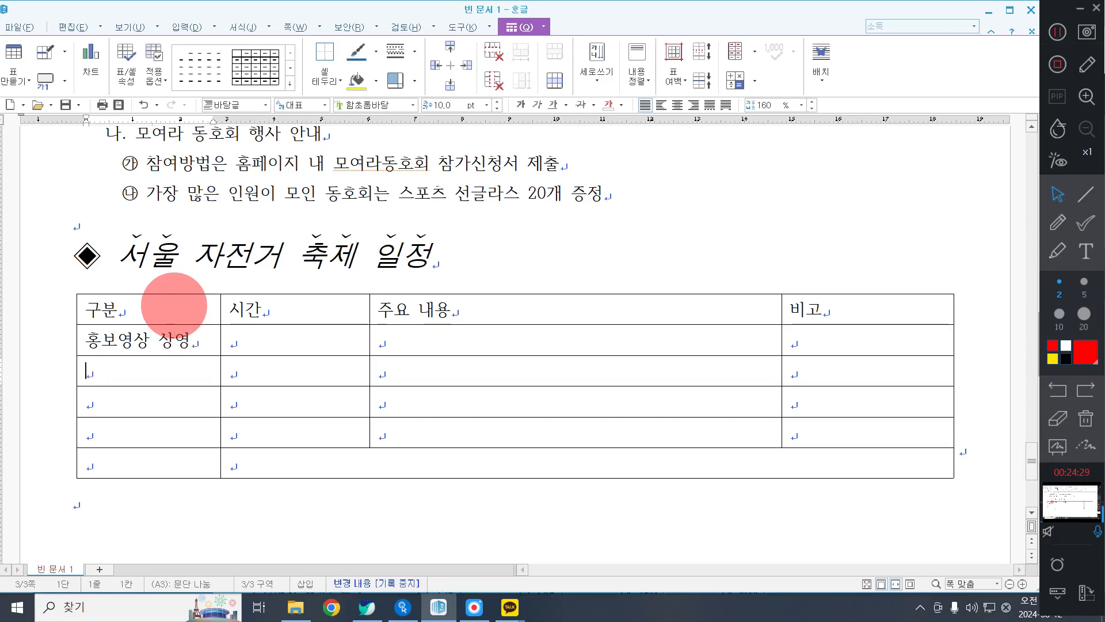
type("개호ㅣㄱ")
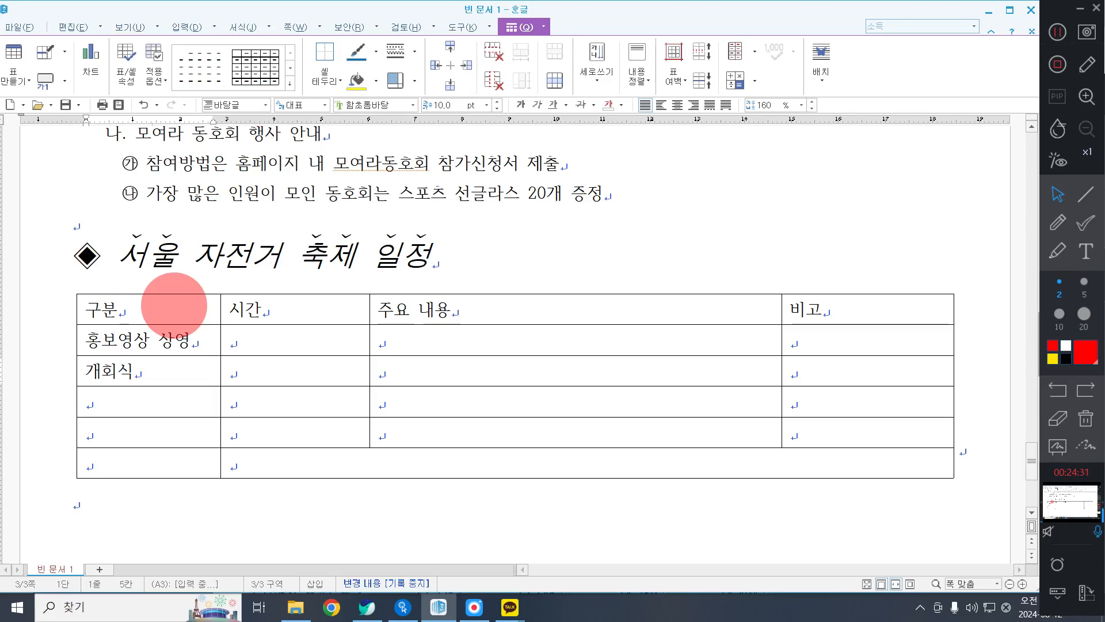
Enter "자전거 공연" as the third entry under 구분 in the schedule table.
key("Down")
type("ㅈ")
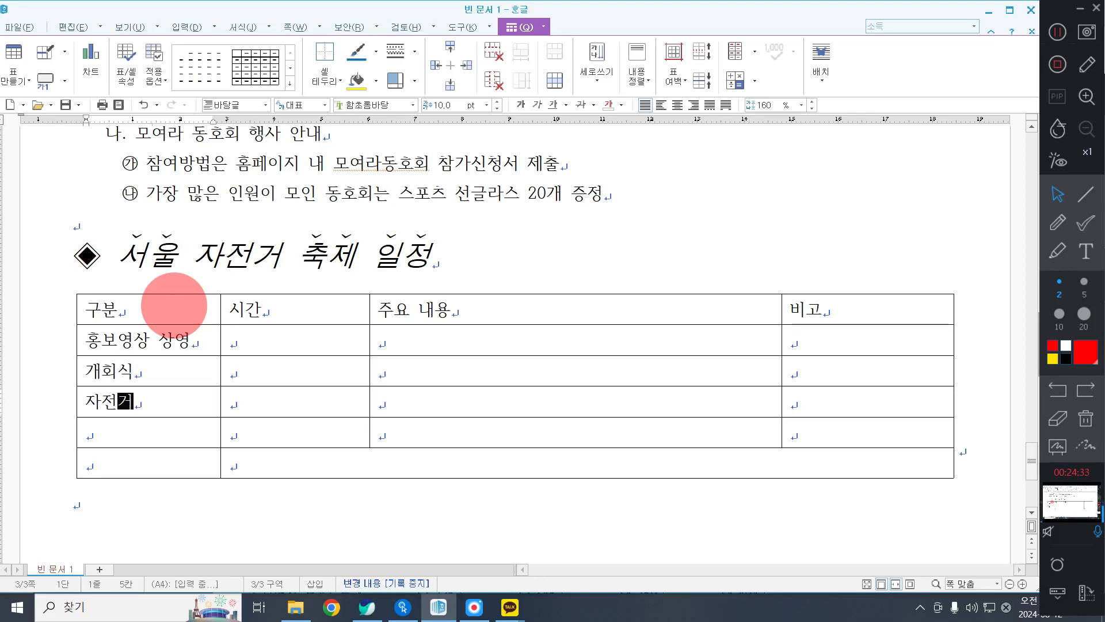
type("ㅏ전거 공연")
key("Down")
Enter "릴레이 자전거 게임" and "상설행사" as the last two entries under 구분.
type("리")
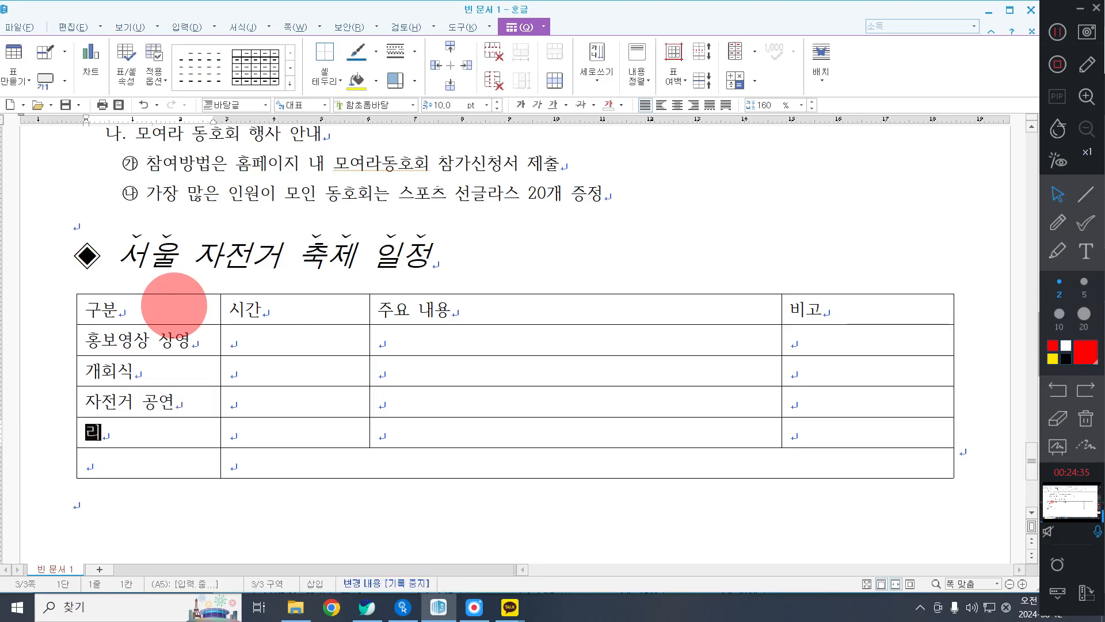
type("ㄹㄹ")
key("BackSpace")
key("BackSpace")
type("릴ㄹ")
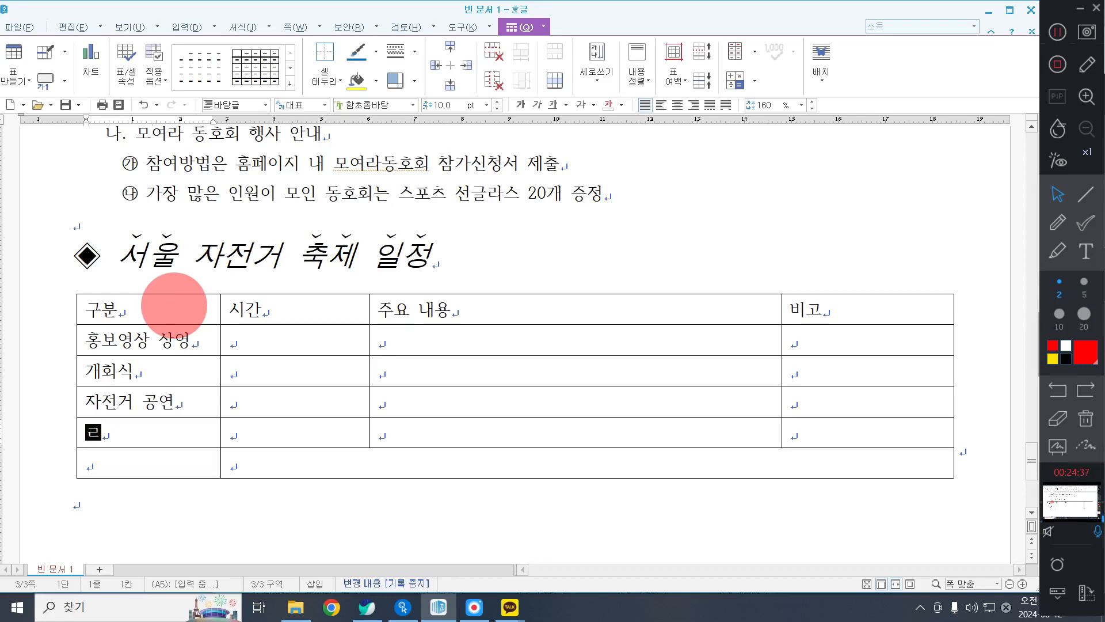
key("BackSpace")
key("BackSpace")
type("ㄹㅣㄹ레이 자전거 경")
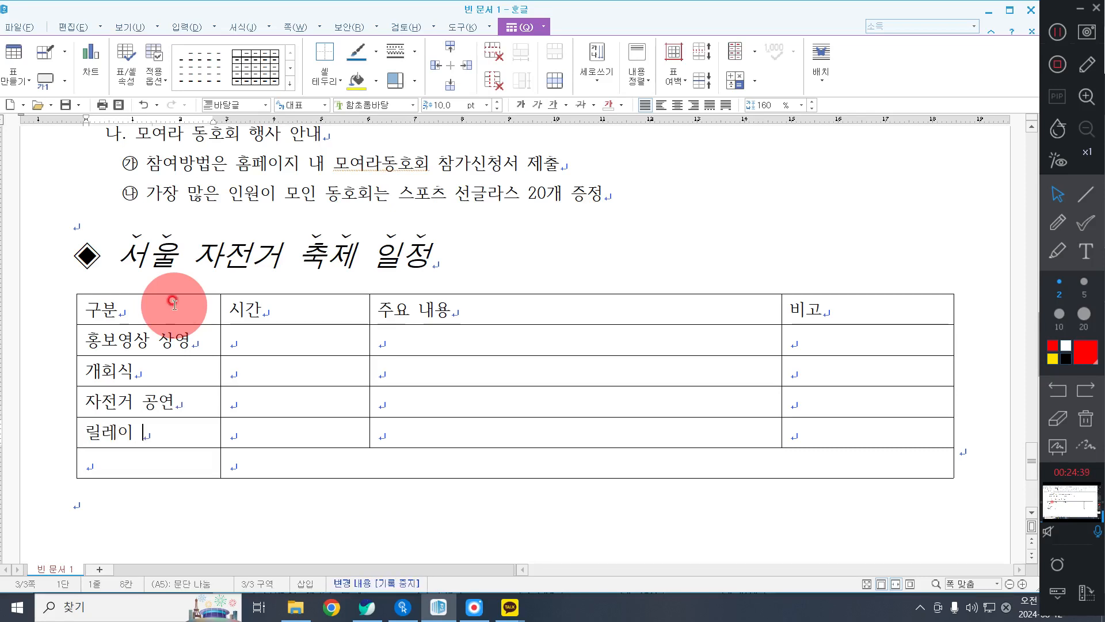
type("임")
key("Down")
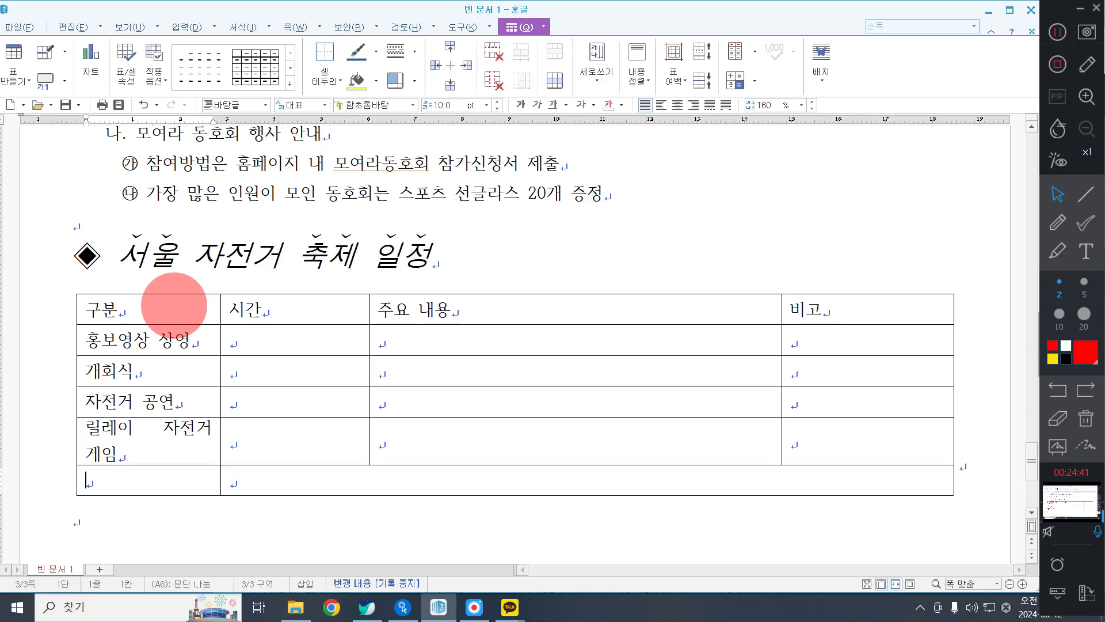
type("상설행사")
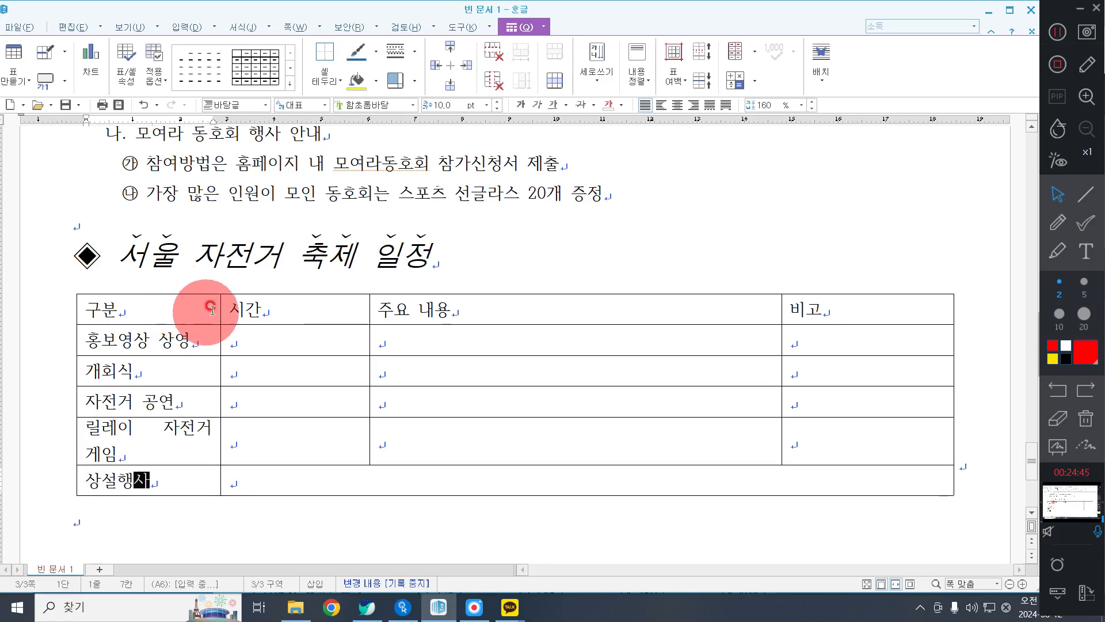
Widen the 구분 column to about 38 mm so its entries fit on one line, and make the 시간 column about 31 mm.
left_click_drag(221, 303, 254, 304)
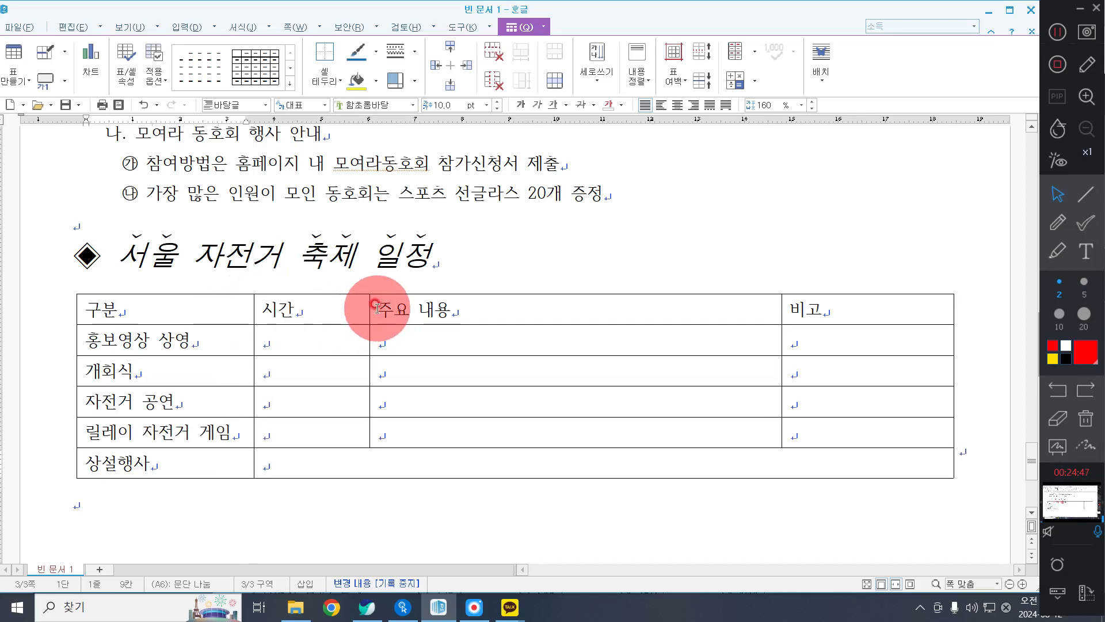
left_click_drag(370, 304, 398, 311)
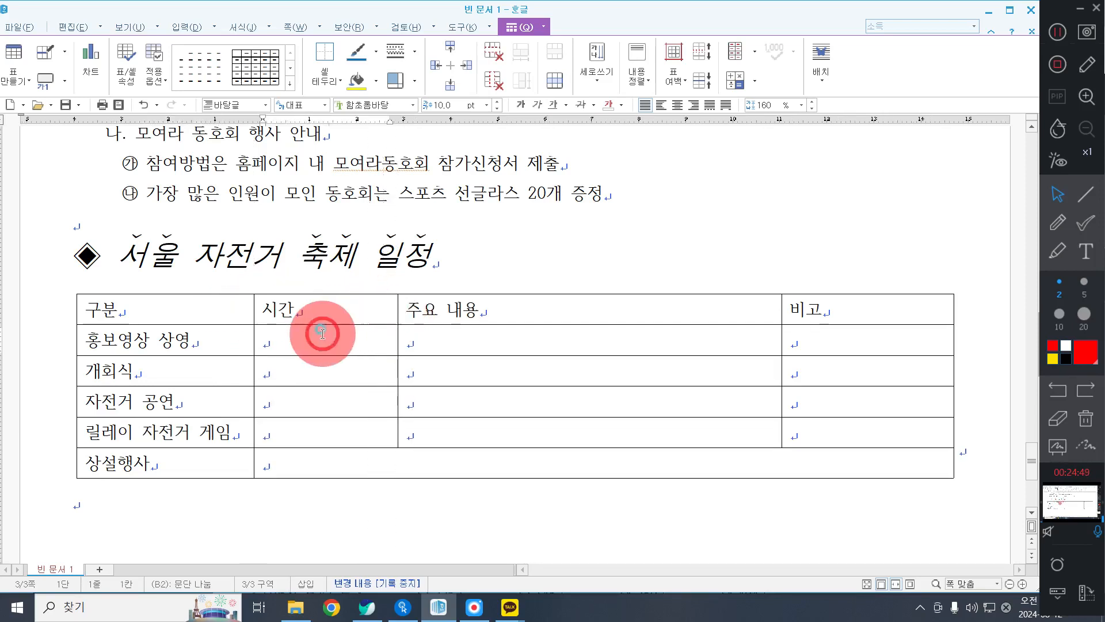
Fill the 시간 cells of the 홍보영상 상영 and 개회식 rows with "10:00 - 10:50" and "11:00 - 11:50".
left_click(320, 334)
type("10")
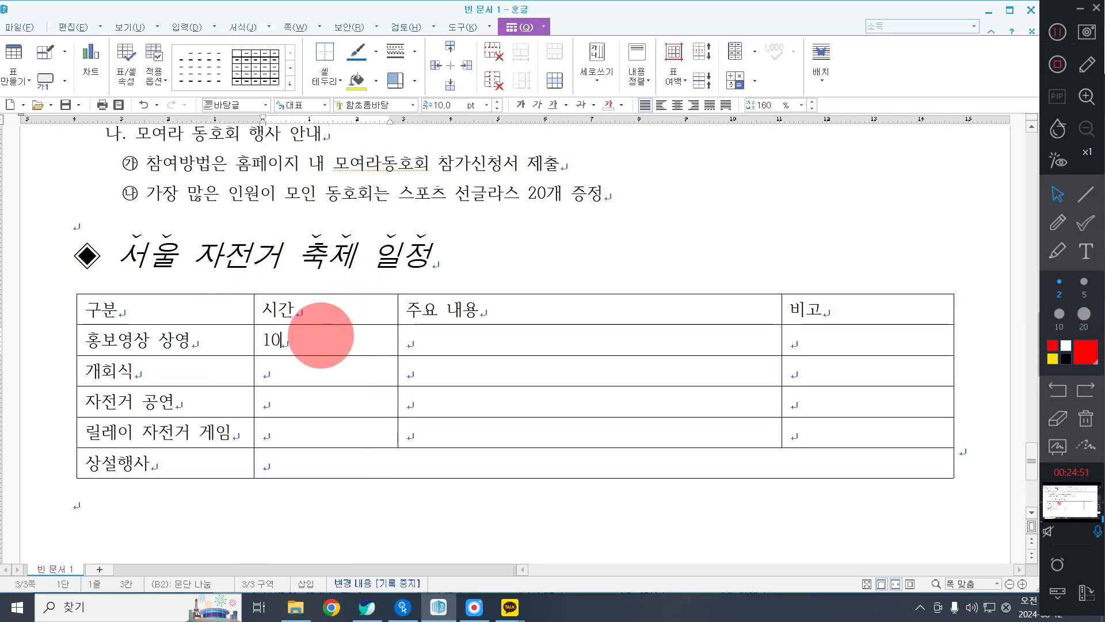
type(":")
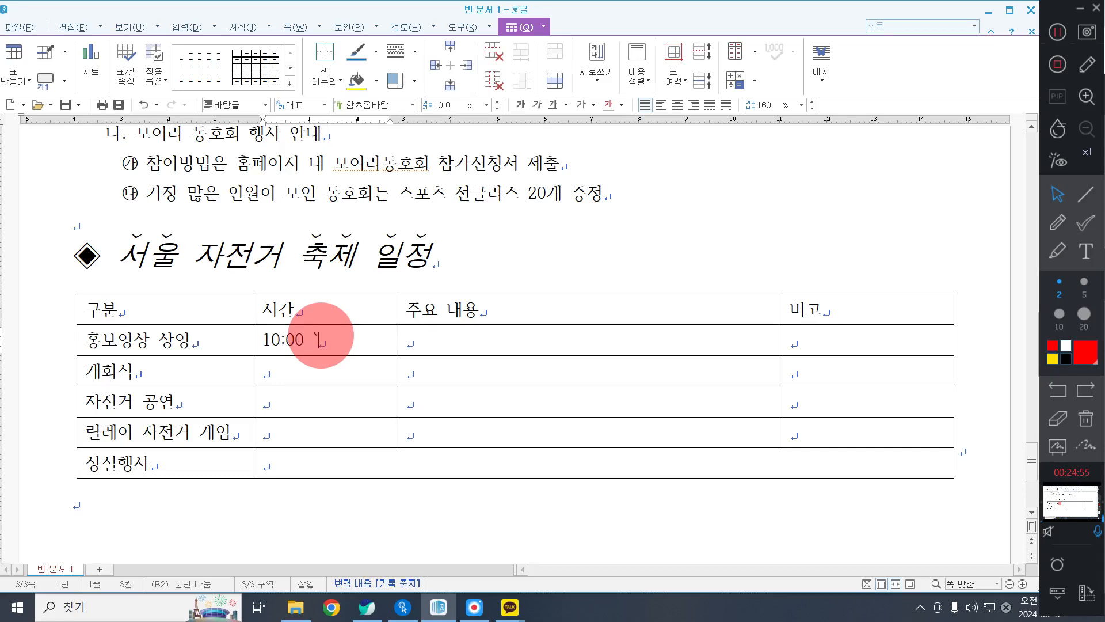
type("00 - 10:50")
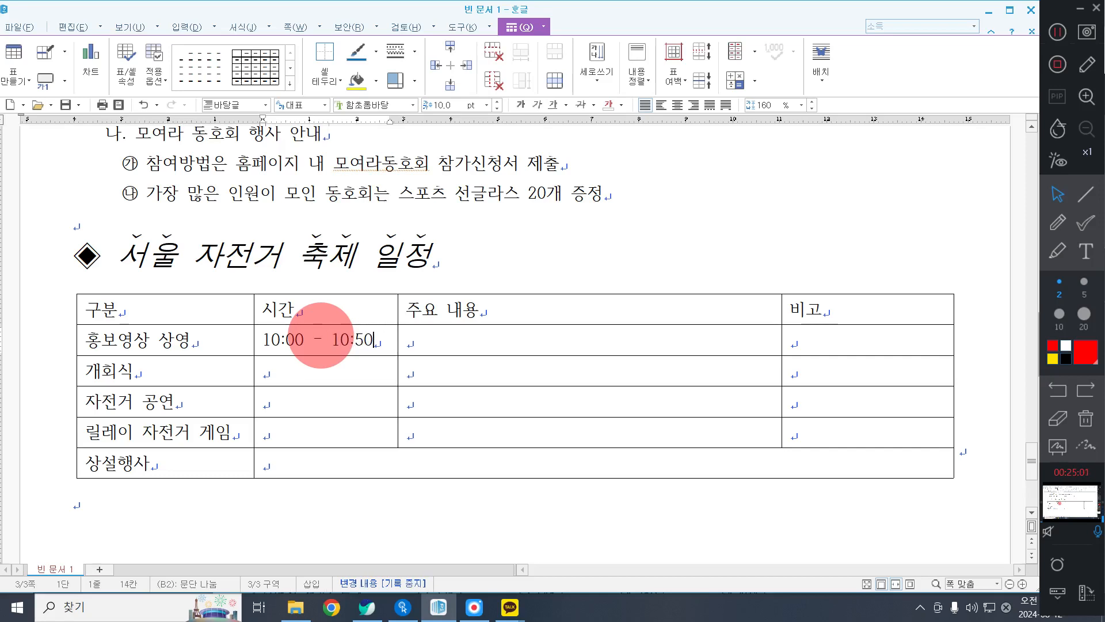
key("Down")
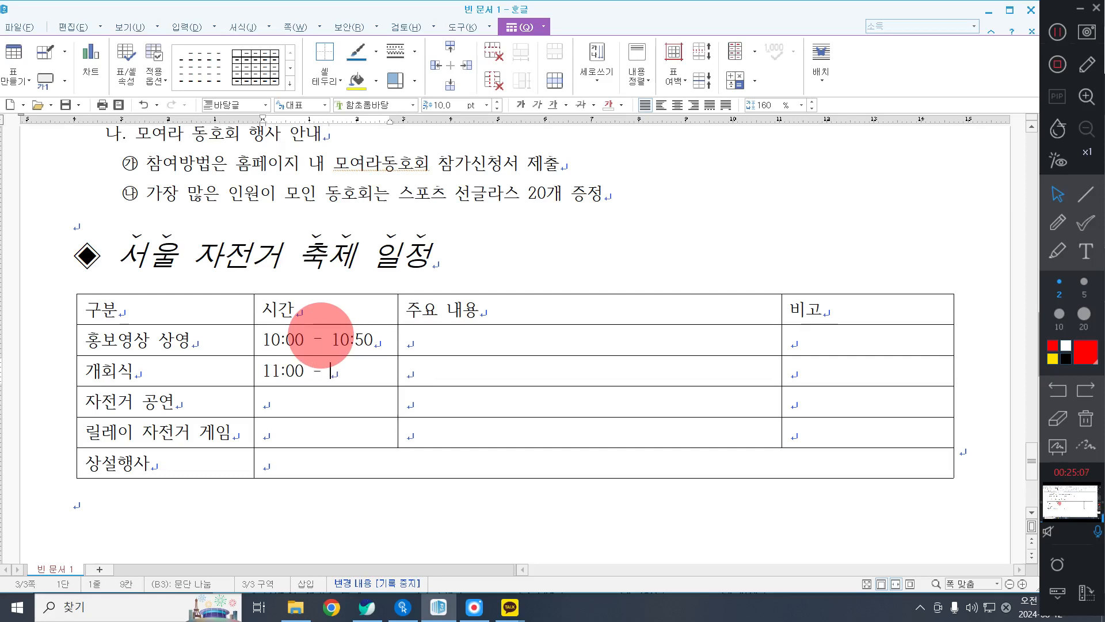
type("11:00 - 11:50")
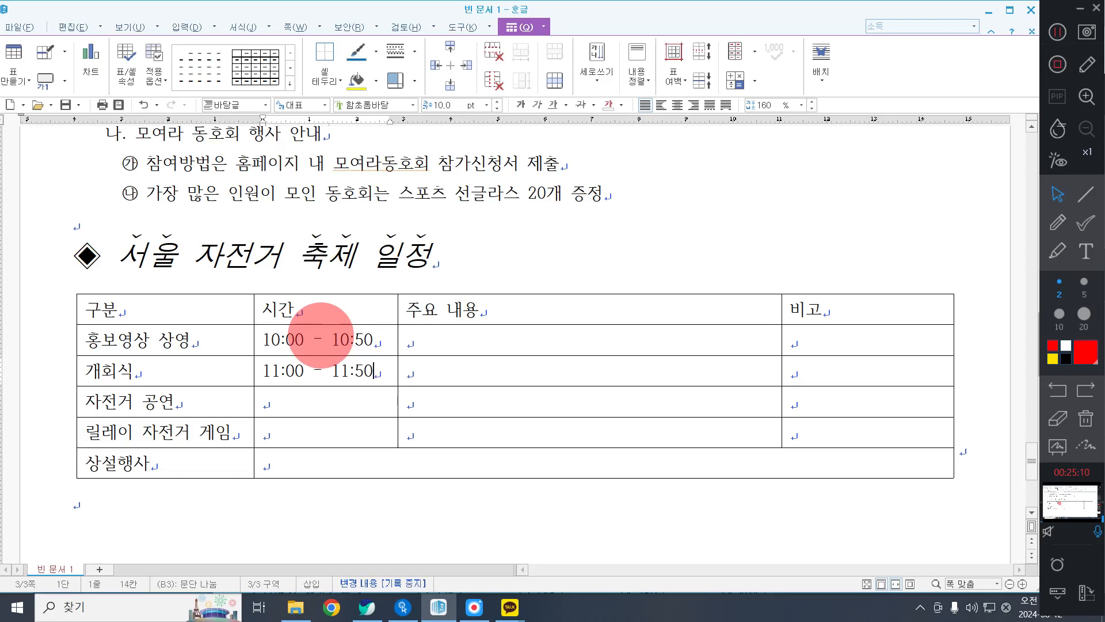
Fill the 시간 cells of the 자전거 공연 and 릴레이 자전거 게임 rows with "14:00 - 14:20" and "14:50 - 17:25".
key("Down")
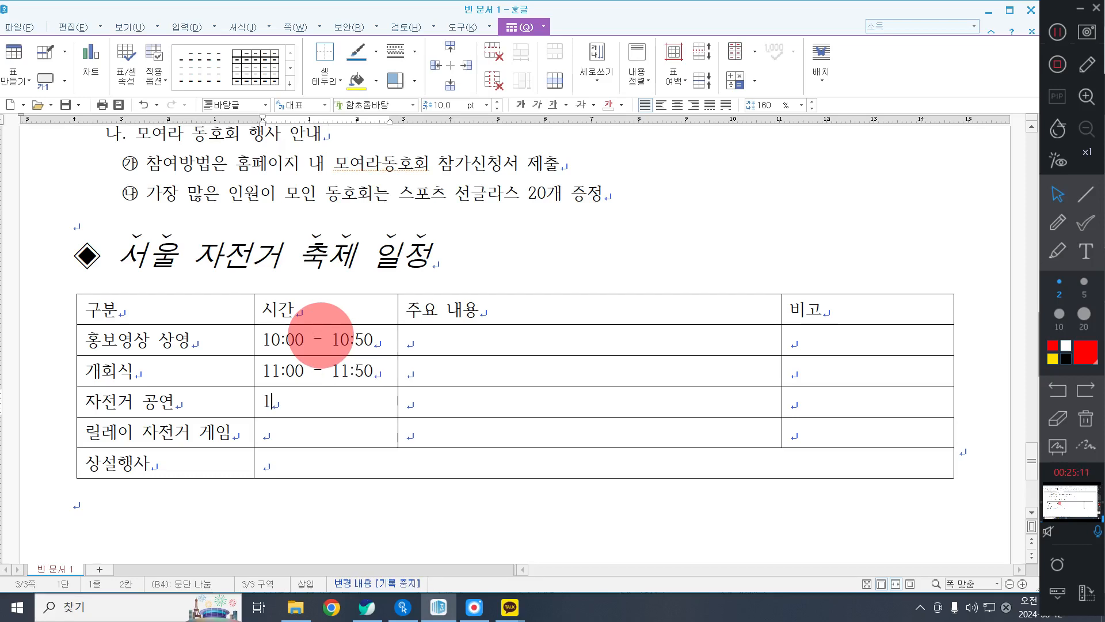
type("14:00 - 14:")
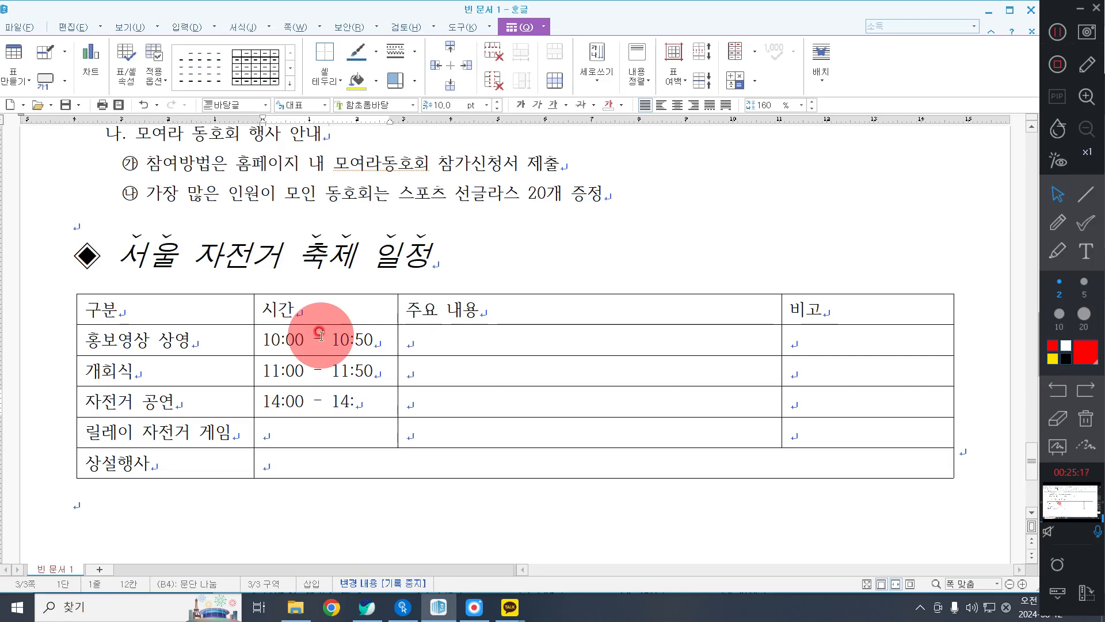
type("20")
key("Down")
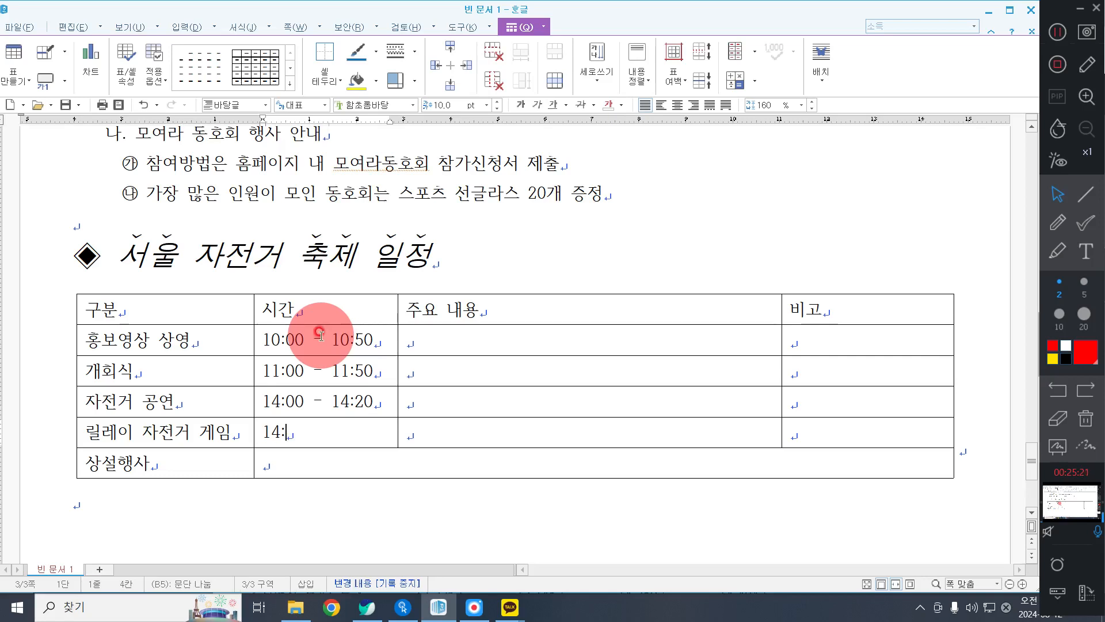
type("14:50 - 17:25")
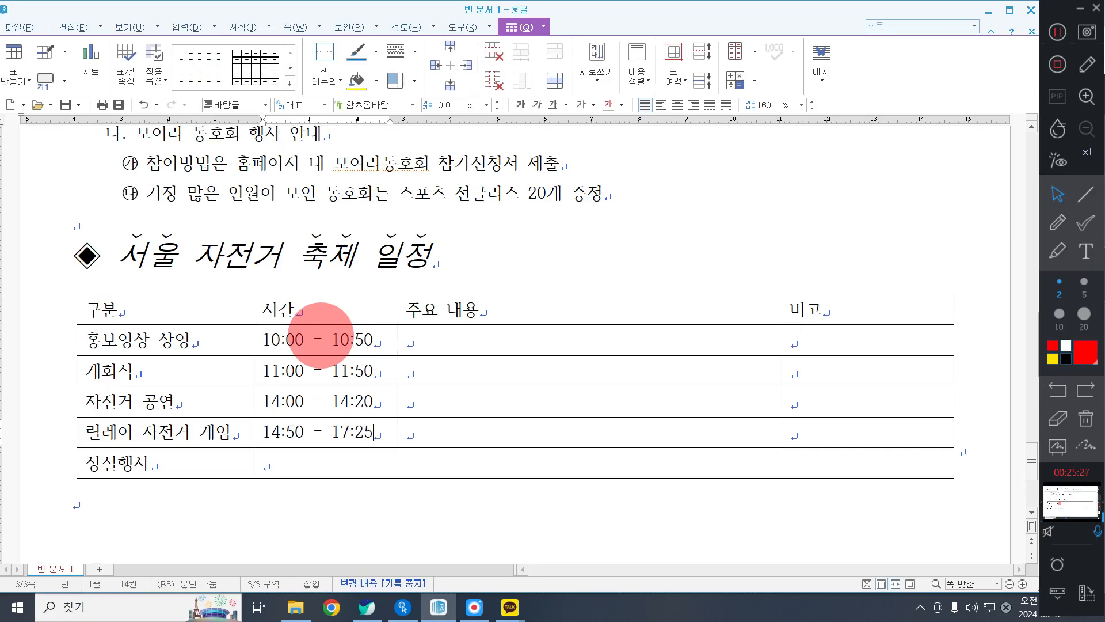
Enter "VR자전거, 자전거 인력거, 아트따릉이 전시, HEART 페달 전시" in the merged cell of the 상설행사 row.
key("Down")
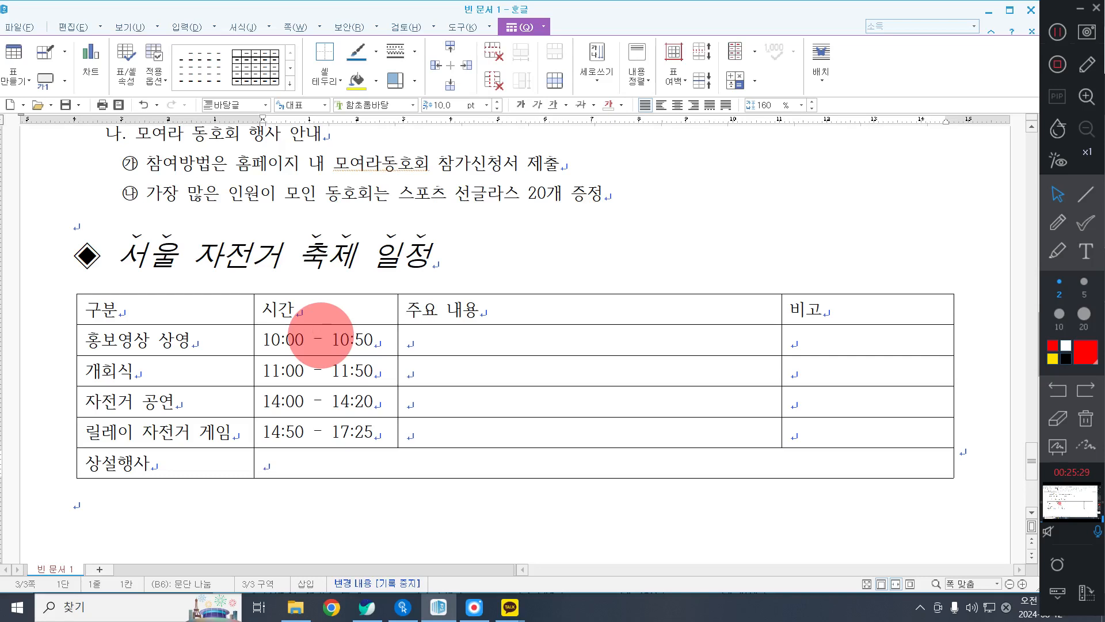
type("b")
type("R자전거, 자전ㄱ")
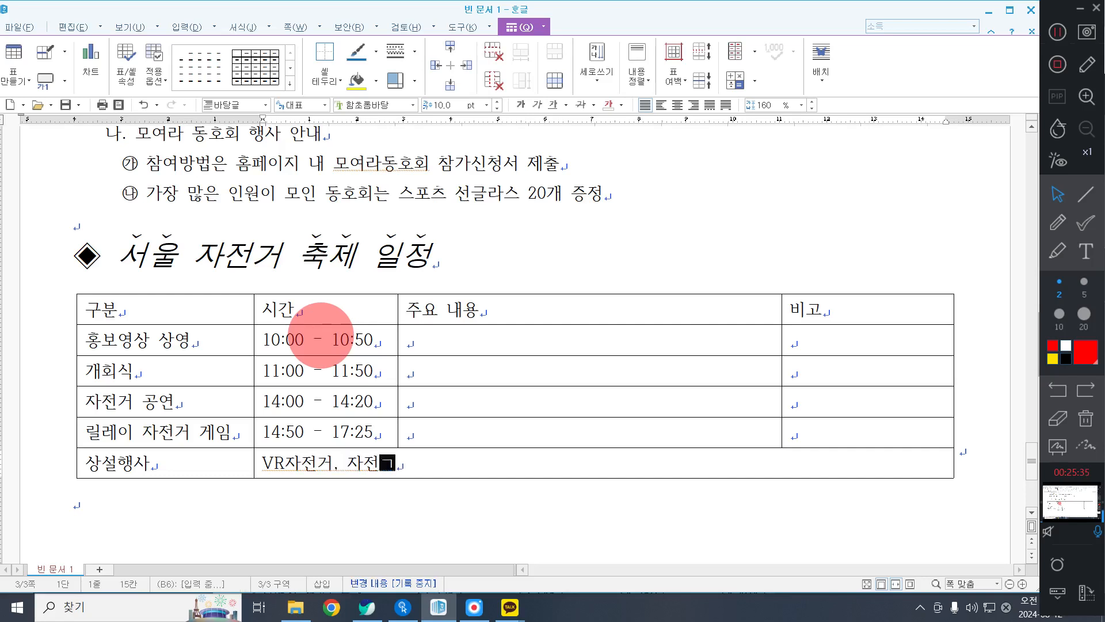
type("거 인력거, ㄷ")
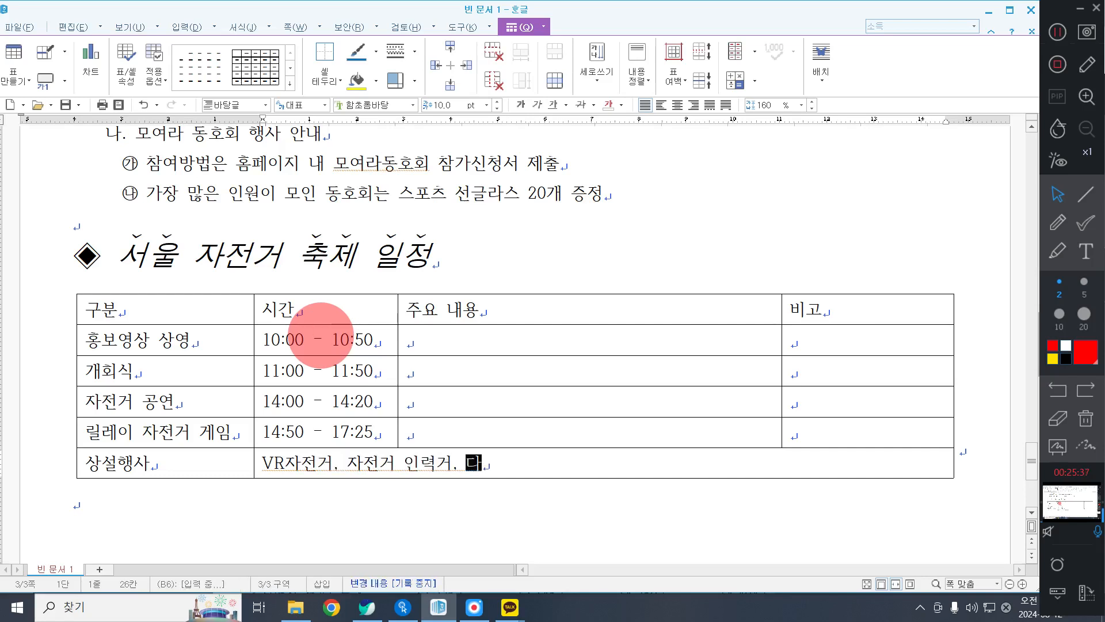
type("트따릉이 저")
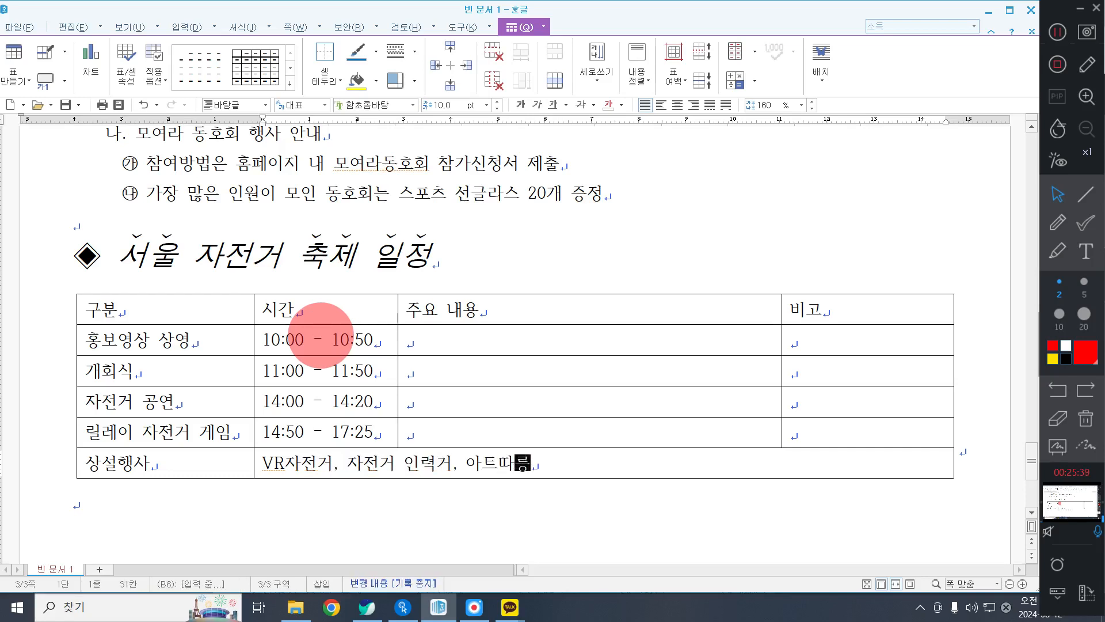
key("BackSpace")
key("BackSpace")
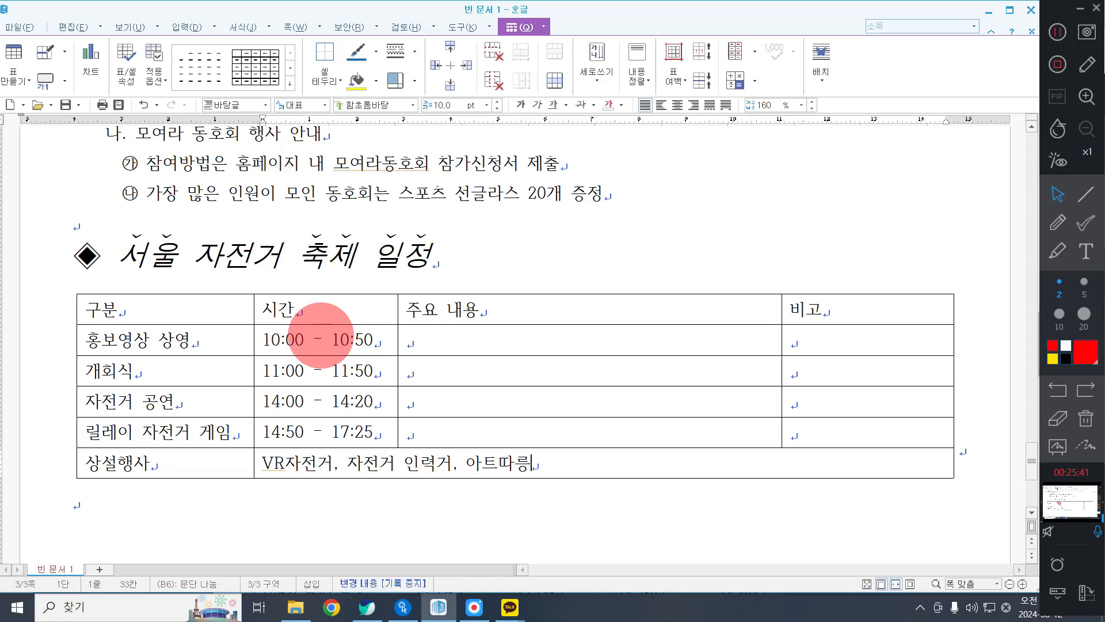
type("이 전시,")
type("HEART ㅍ")
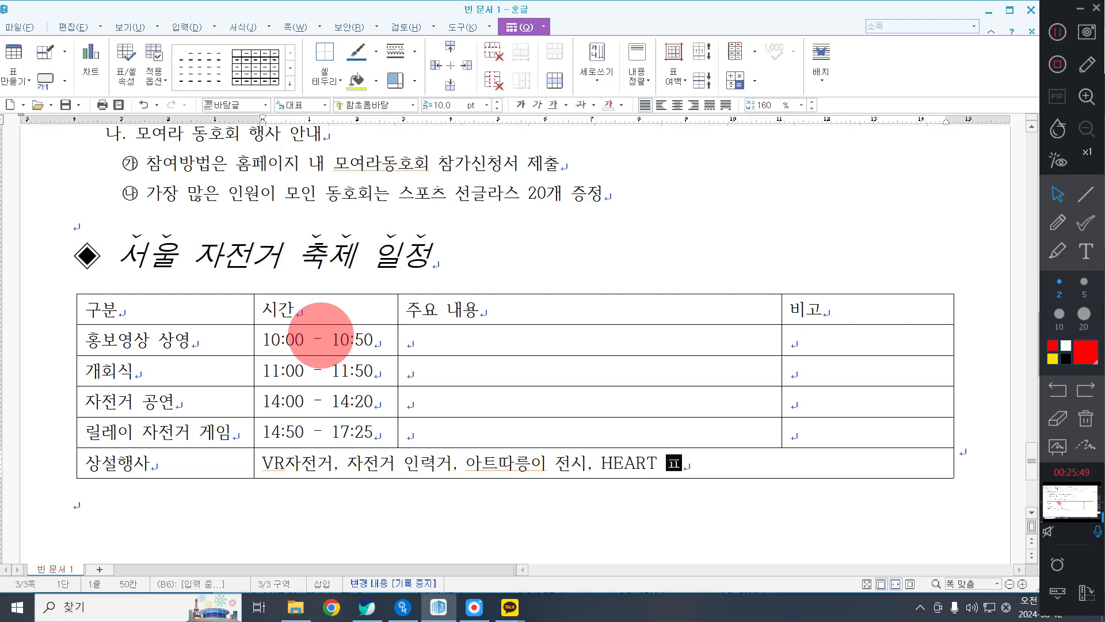
type("달 전시")
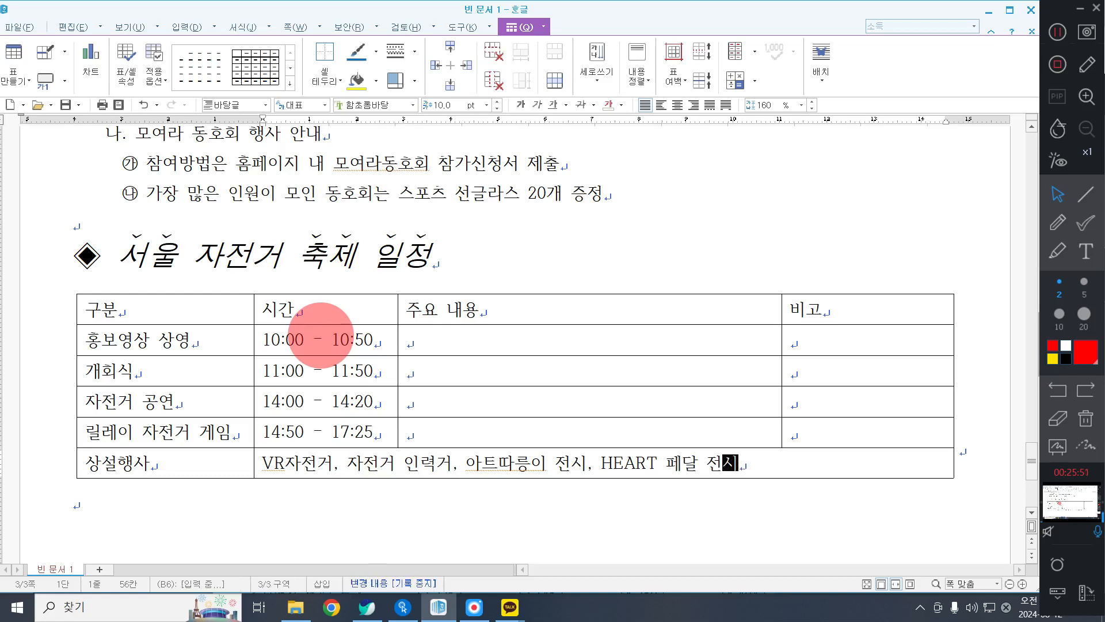
Enter "자전거 안전 수칙 영상," in the 주요 내용 cell of the 홍보영상 상영 row.
key("Up")
key("Up")
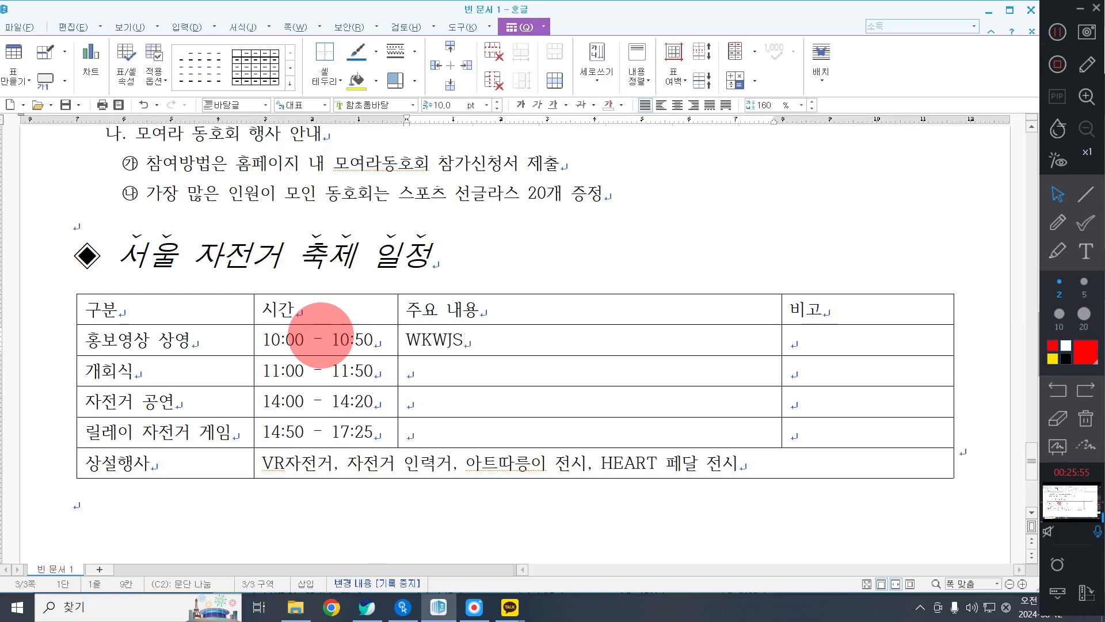
key("BackSpace")
key("BackSpace")
key("BackSpace")
key("BackSpace")
key("BackSpace")
key("Hangul")
type("자전거아")
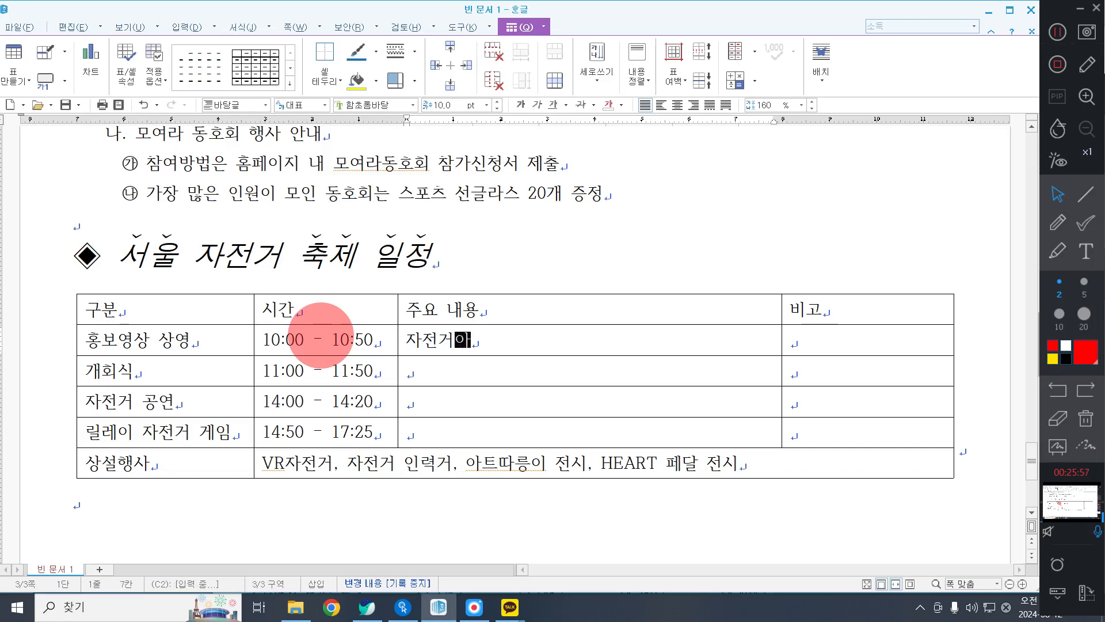
key("BackSpace")
key("BackSpace")
type("안전 수치")
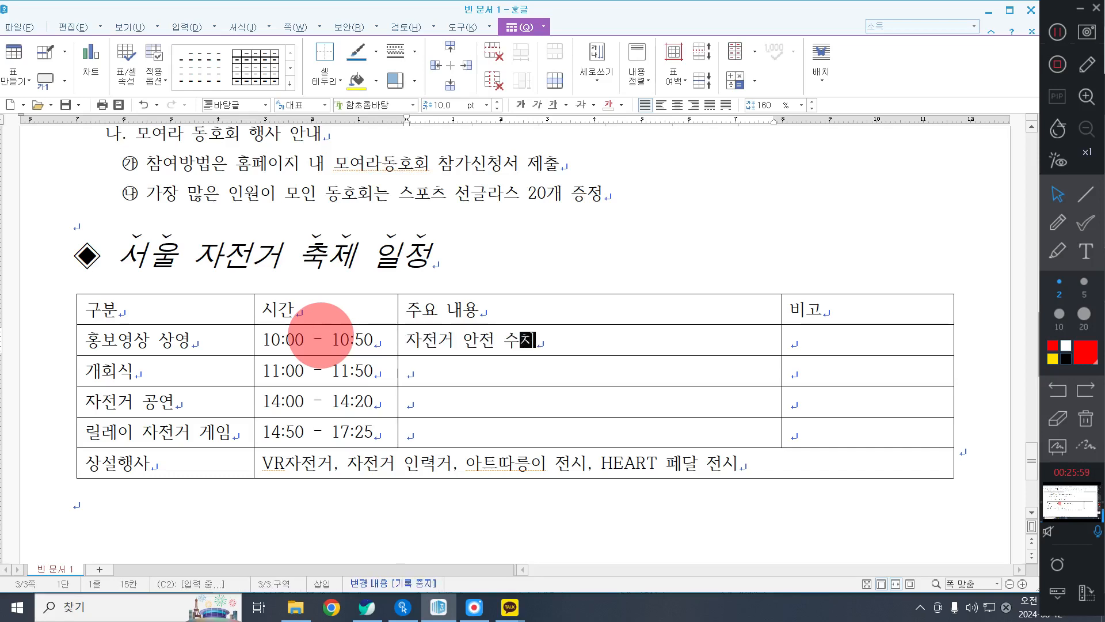
type("영")
key("BackSpace")
key("BackSpace")
key("BackSpace")
type("영상,")
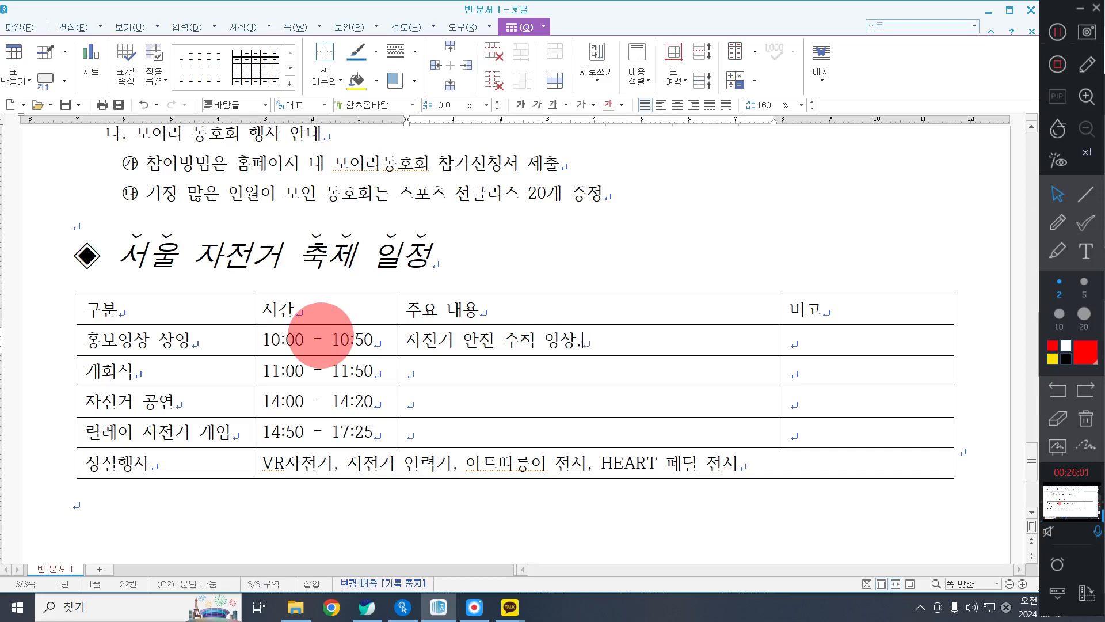
type(" 자저거 으ㅁ주운")
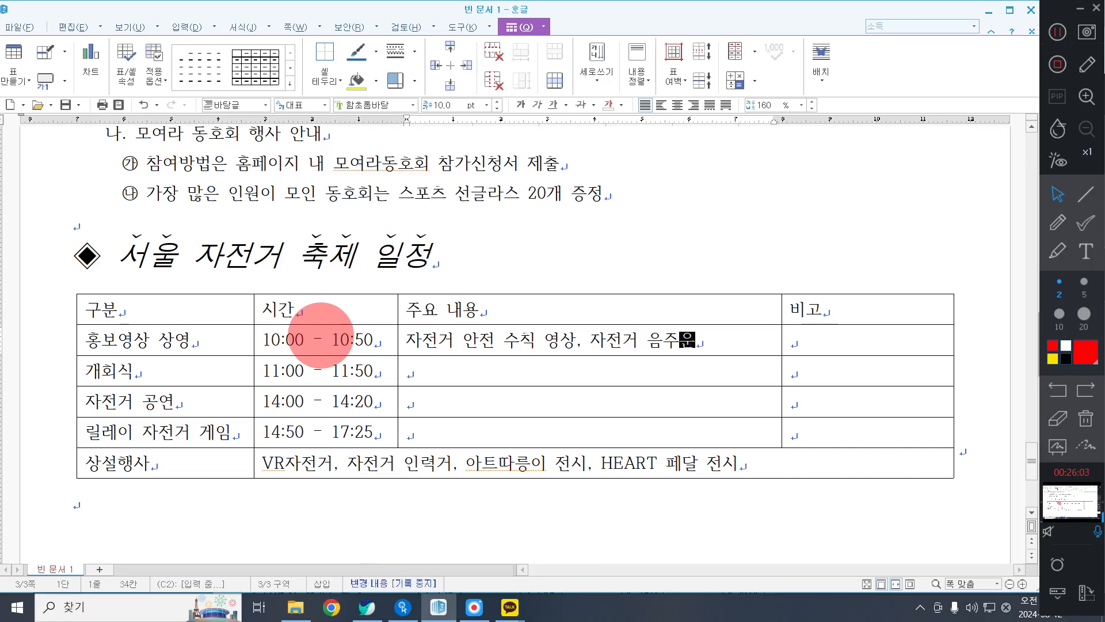
type("전 금지 영ㅅ나")
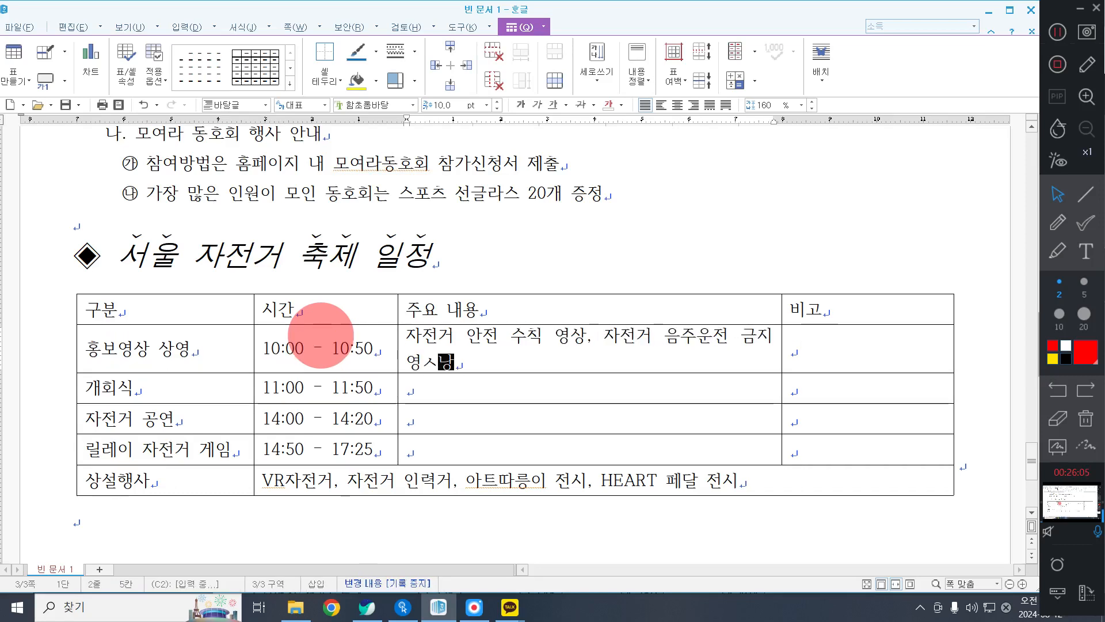
Complete the 홍보영상 상영 row's 주요 내용 text with "자전거 음주운전 금지 영상".
key("BackSpace")
key("BackSpace")
key("BackSpace")
type("ㅅ")
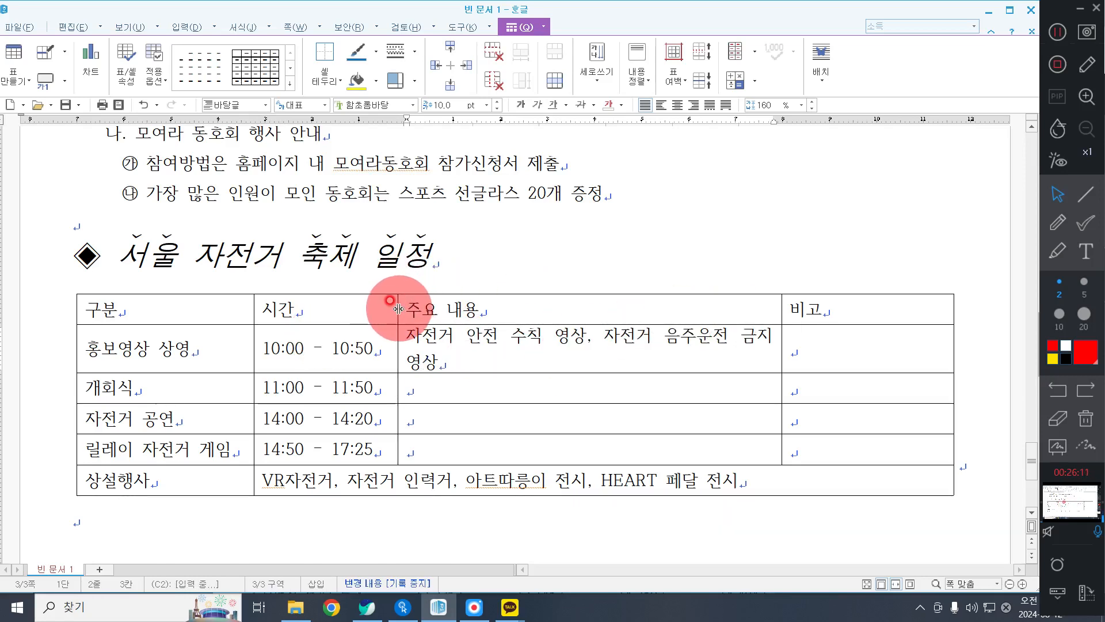
Widen the 주요 내용 column on both sides so the 홍보영상 상영 description fits on one line.
left_click_drag(398, 305, 389, 306)
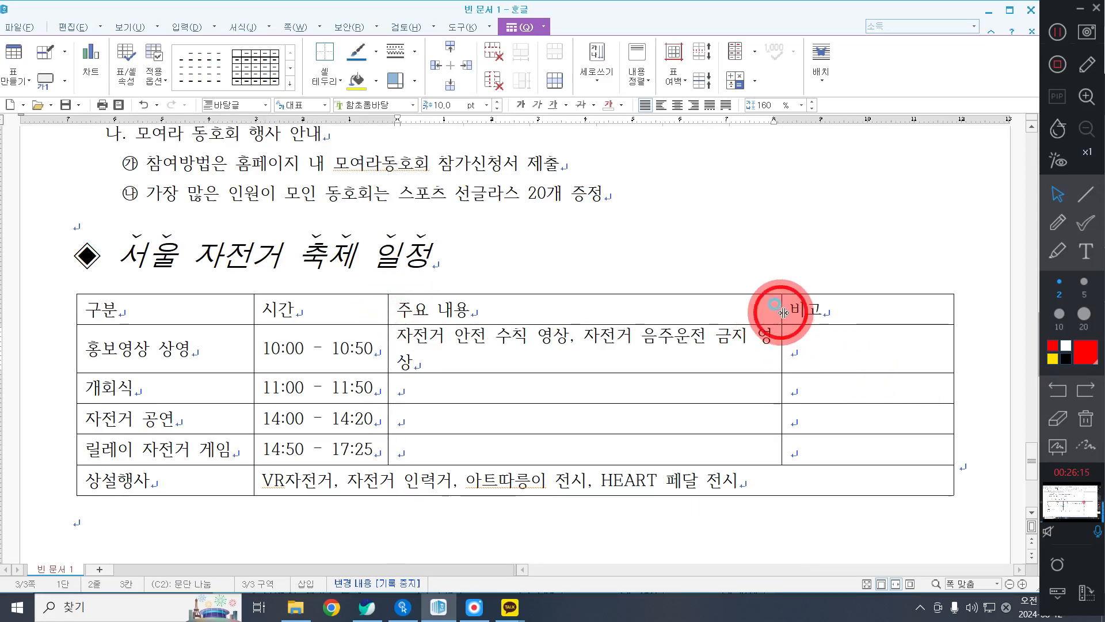
left_click_drag(783, 314, 795, 314)
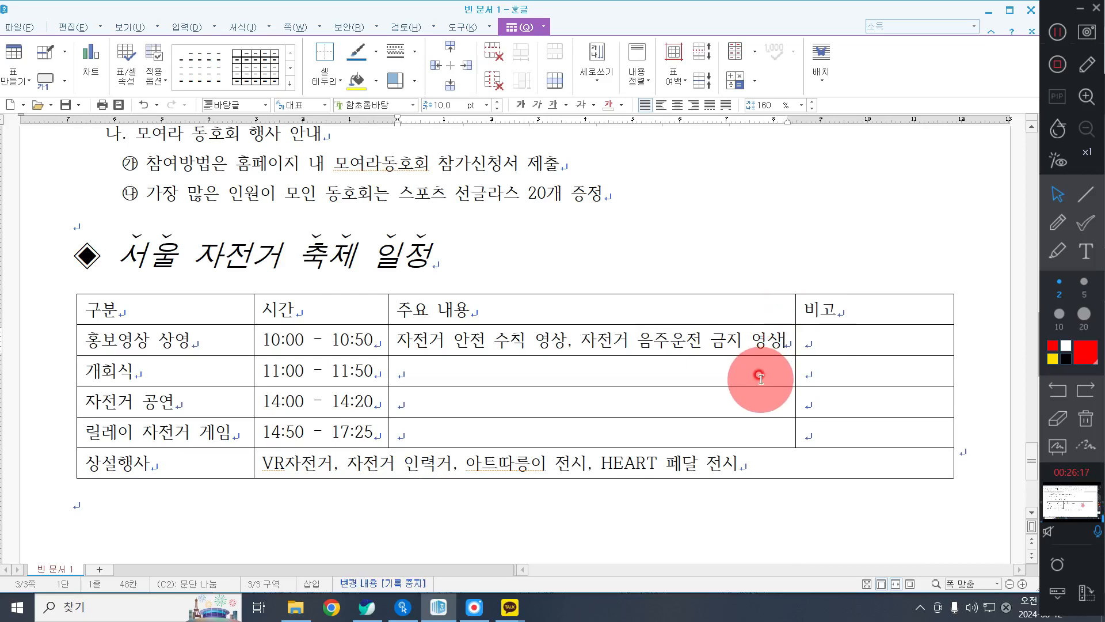
left_click(1058, 31)
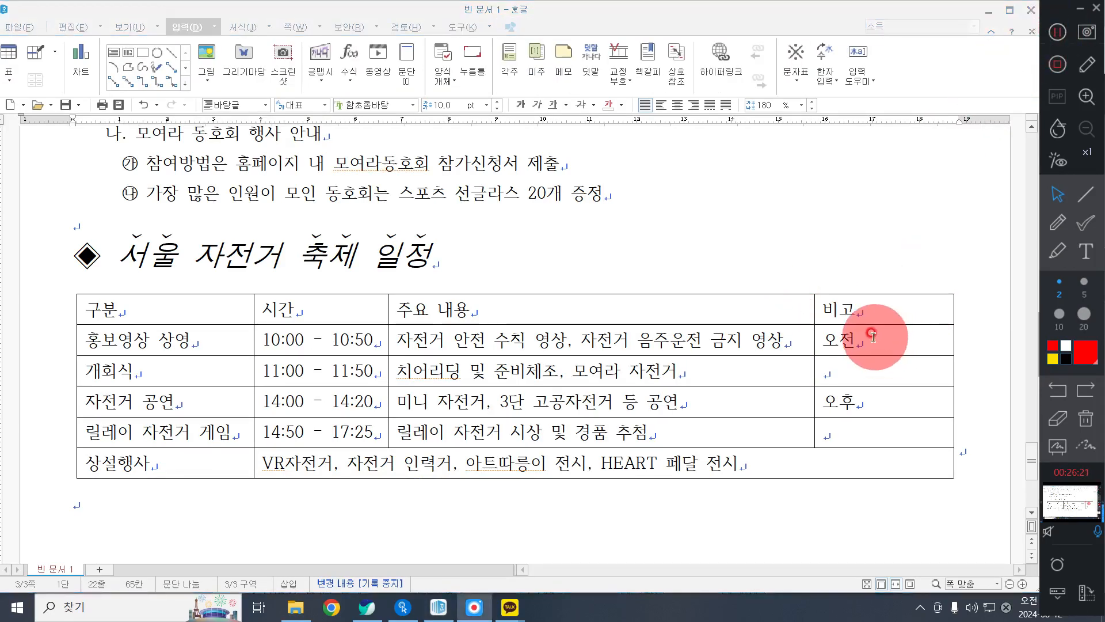
Merge the 오전 cell with the empty cell below it, and likewise the 오후 cell, in the 비고 column.
left_click_drag(872, 336, 885, 432)
right_click(712, 205)
left_click(789, 376)
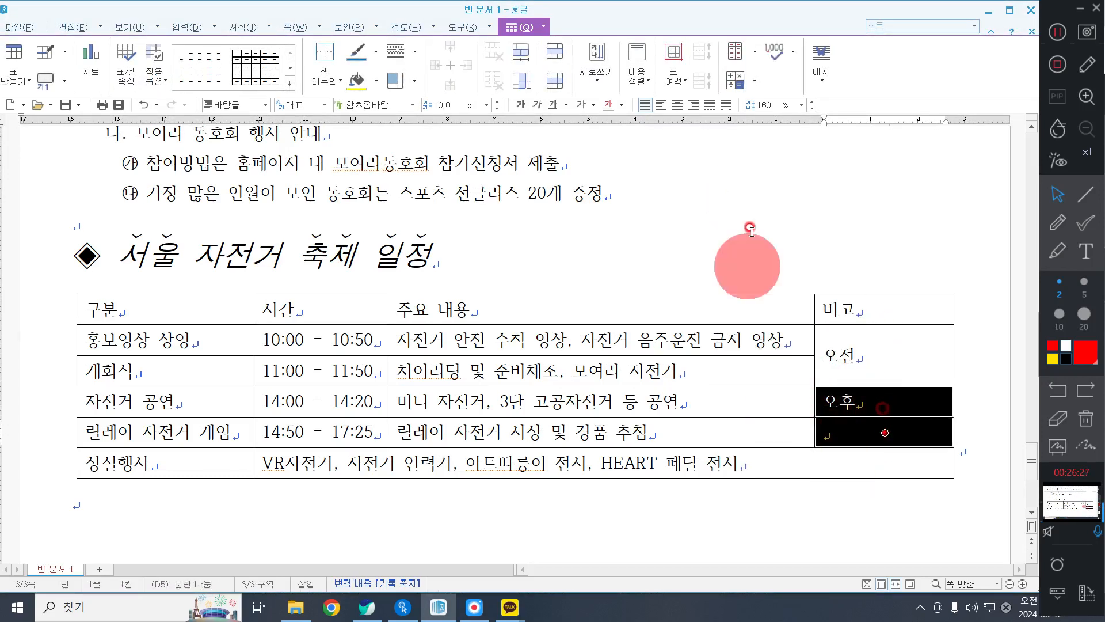
right_click(748, 199)
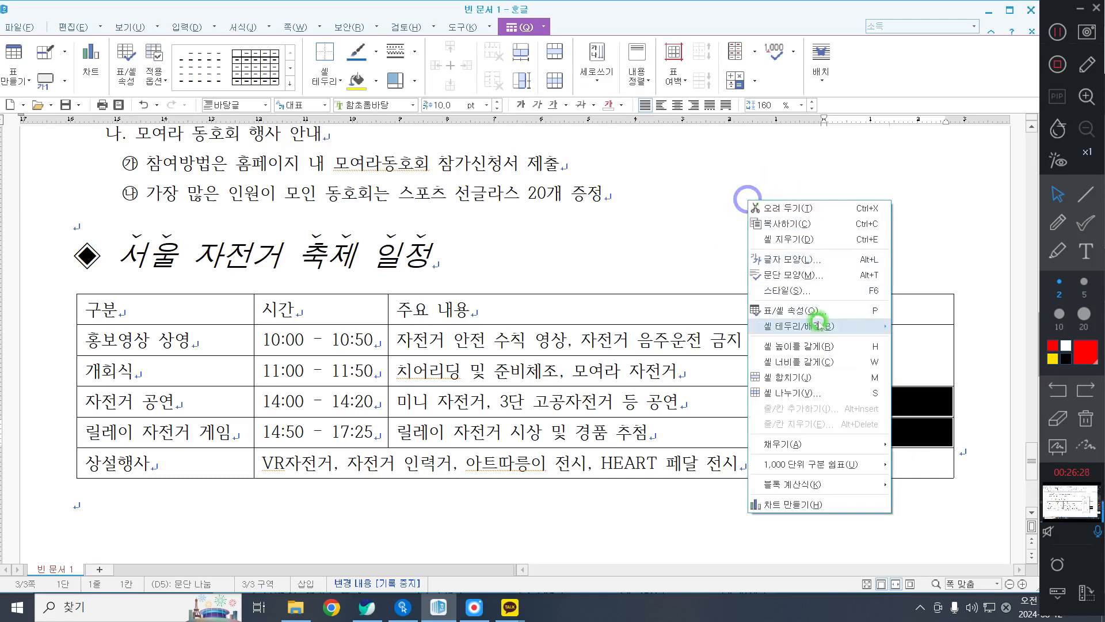
left_click(805, 375)
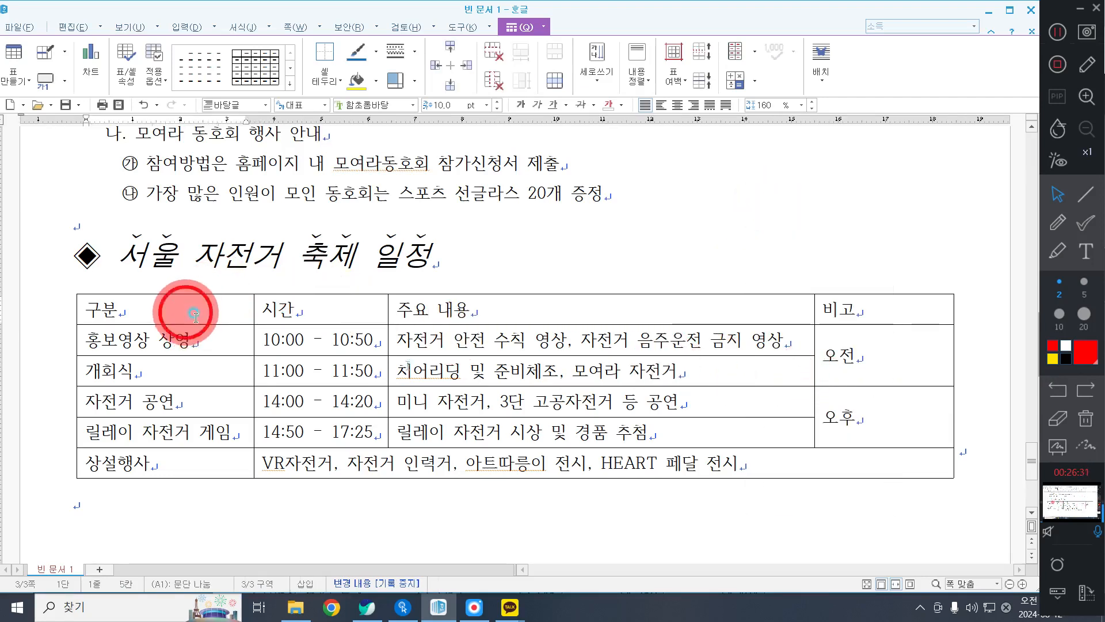
Set the text of the whole schedule table to the 굴림 font and centre it.
left_click_drag(185, 312, 730, 472)
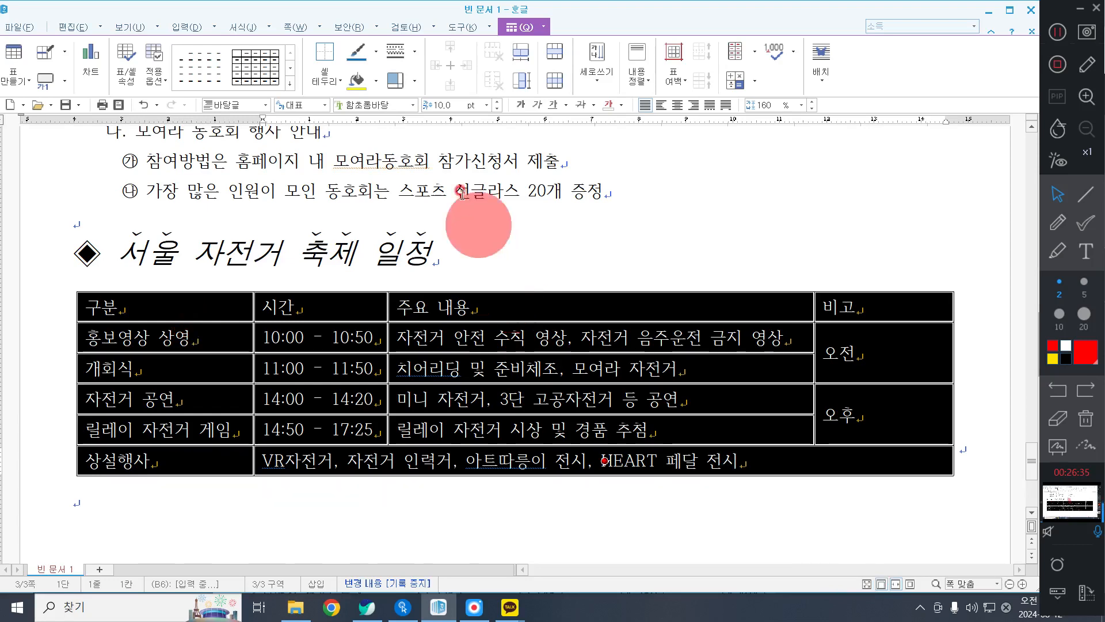
left_click(378, 104)
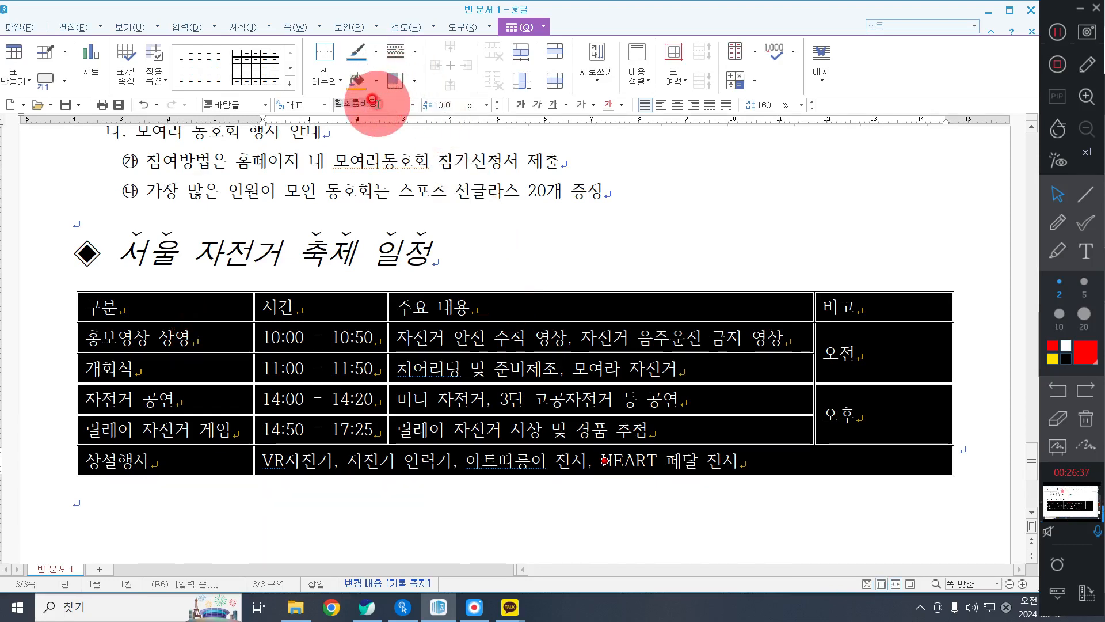
left_click(378, 104)
key("Return")
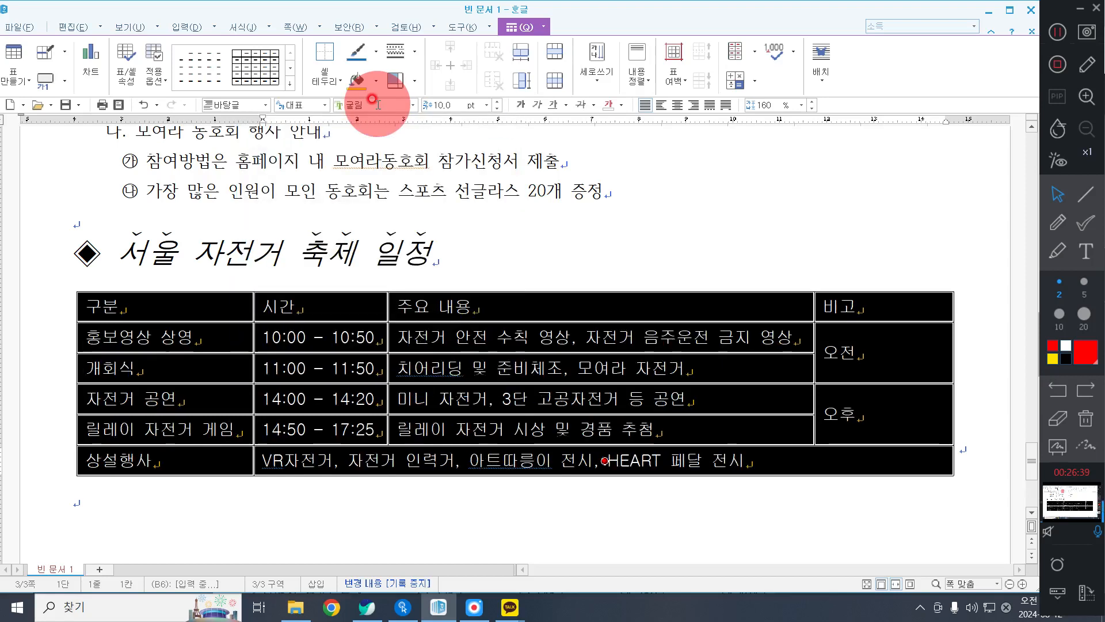
left_click(684, 99)
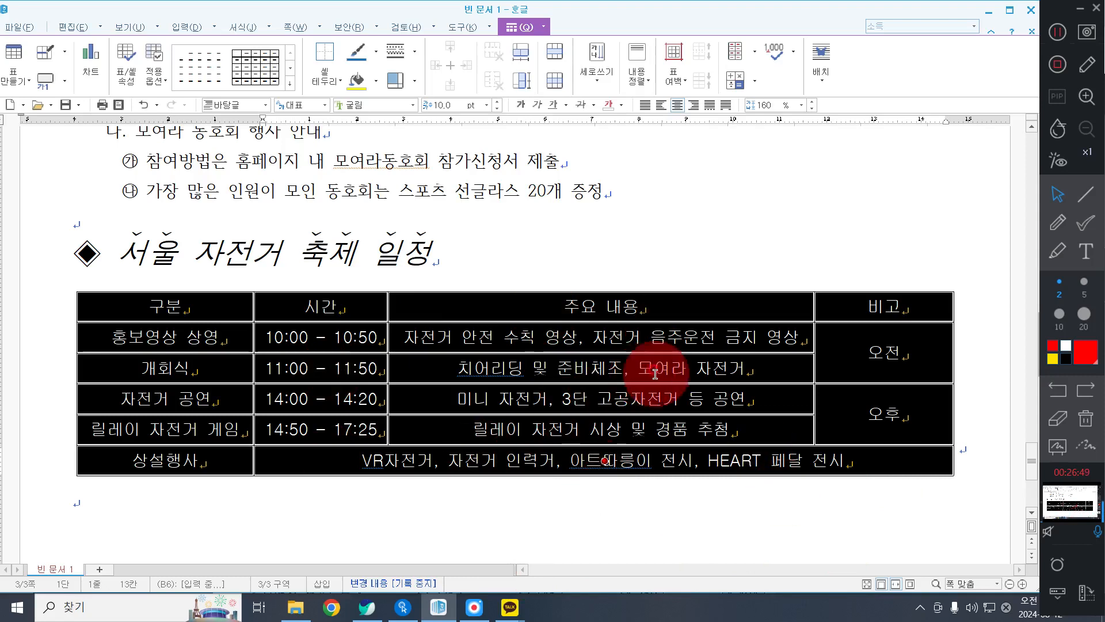
Apply a 0.5 mm double line to the outer borders of the whole schedule table.
right_click(620, 238)
mouse_move(713, 372)
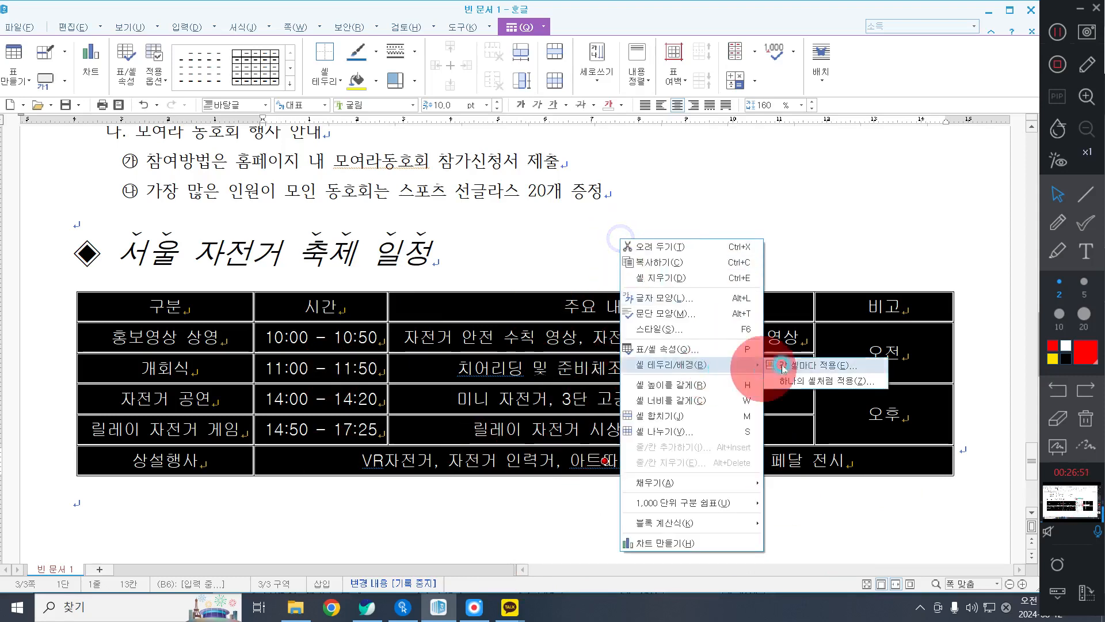
left_click(778, 366)
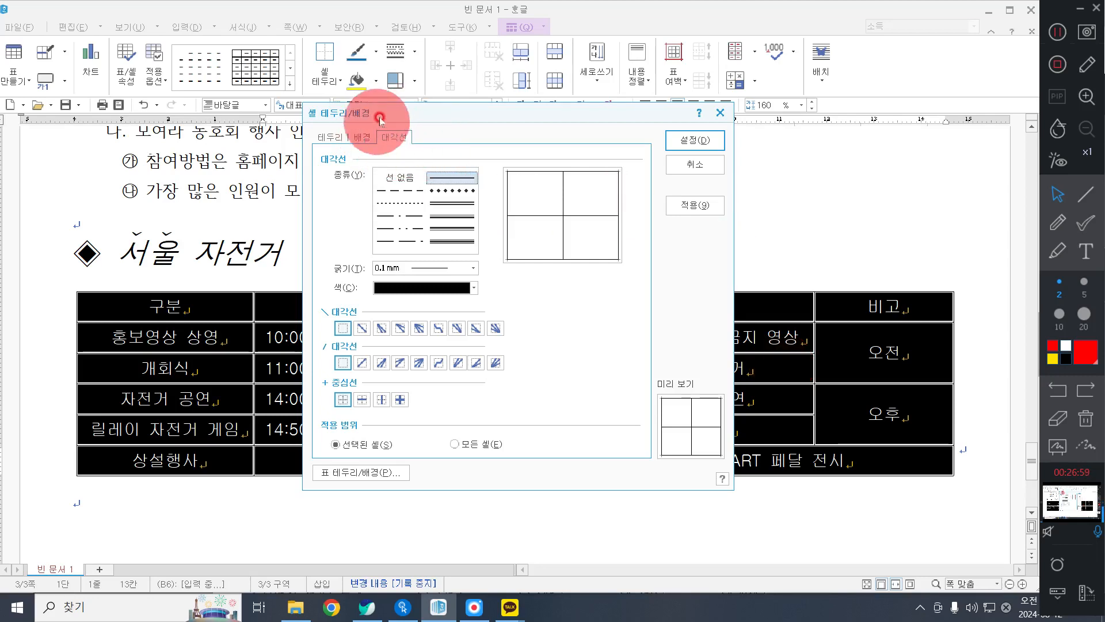
left_click(331, 141)
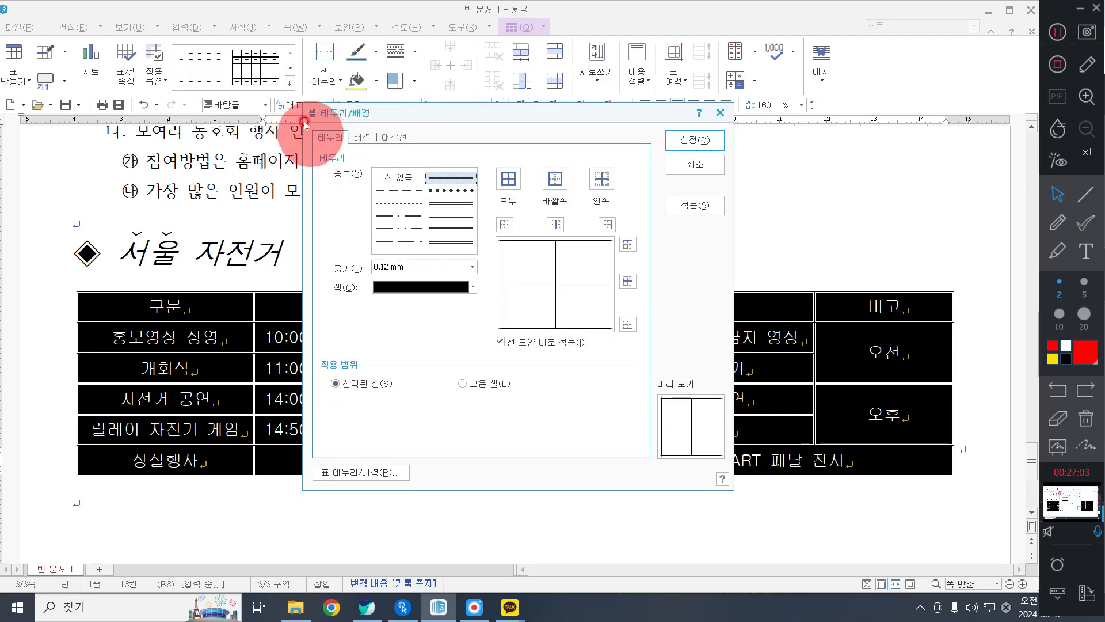
left_click(469, 206)
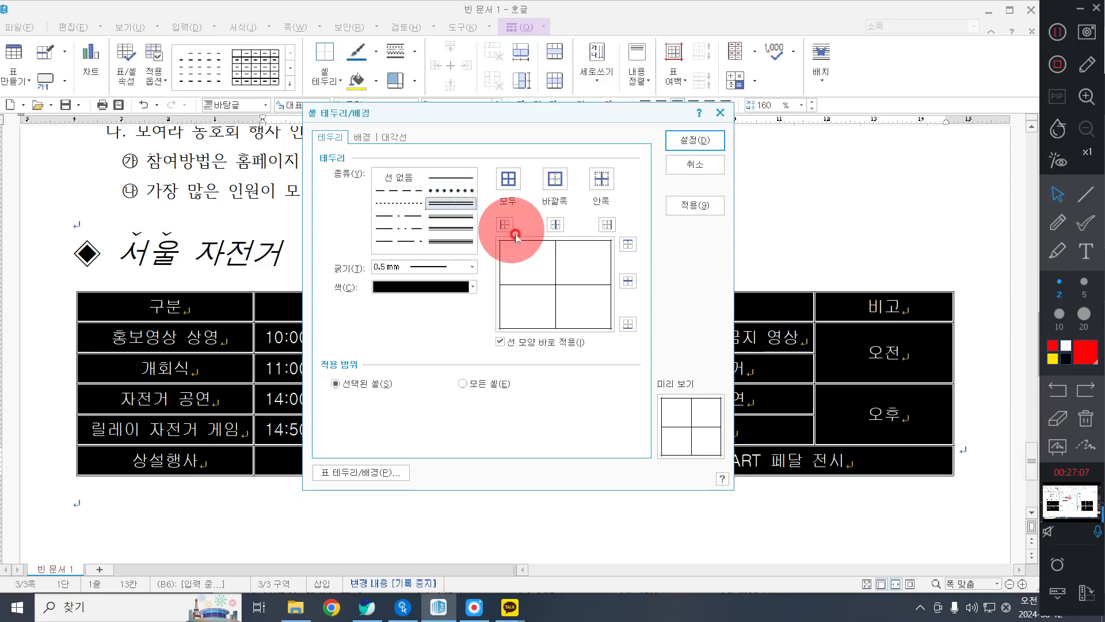
left_click(553, 178)
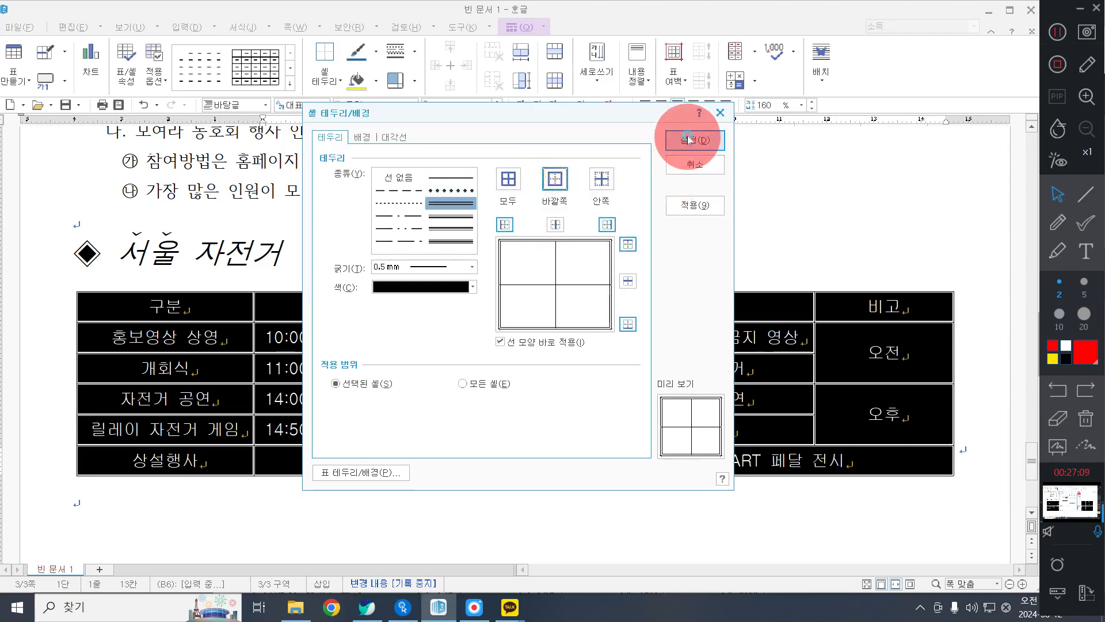
left_click(694, 140)
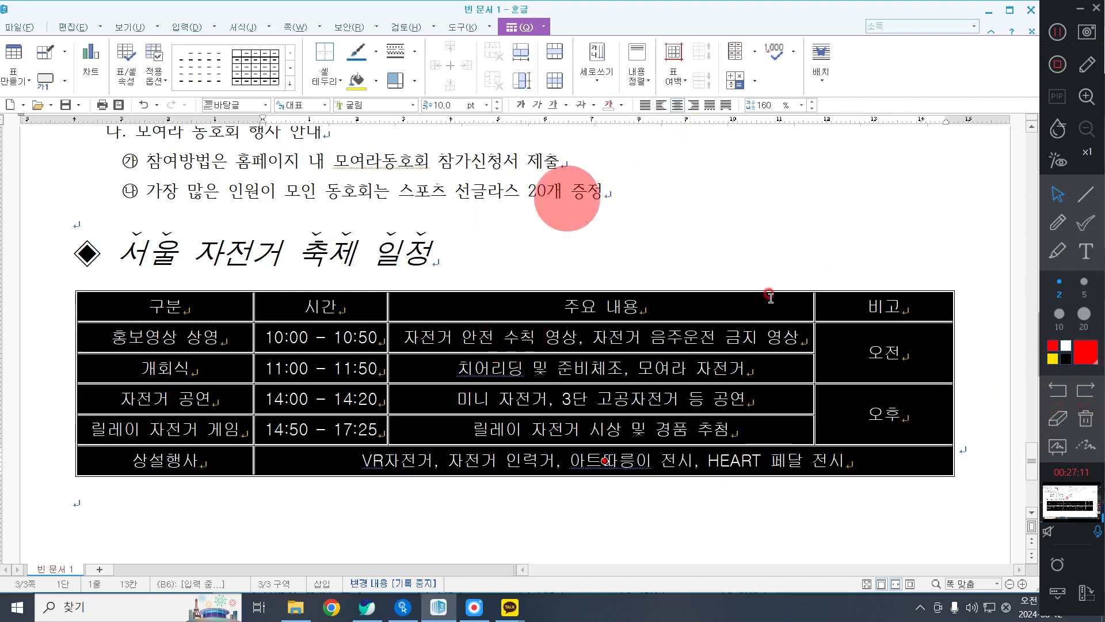
Remove the left and right outer borders of the schedule table by setting them to 선 없음.
right_click(514, 223)
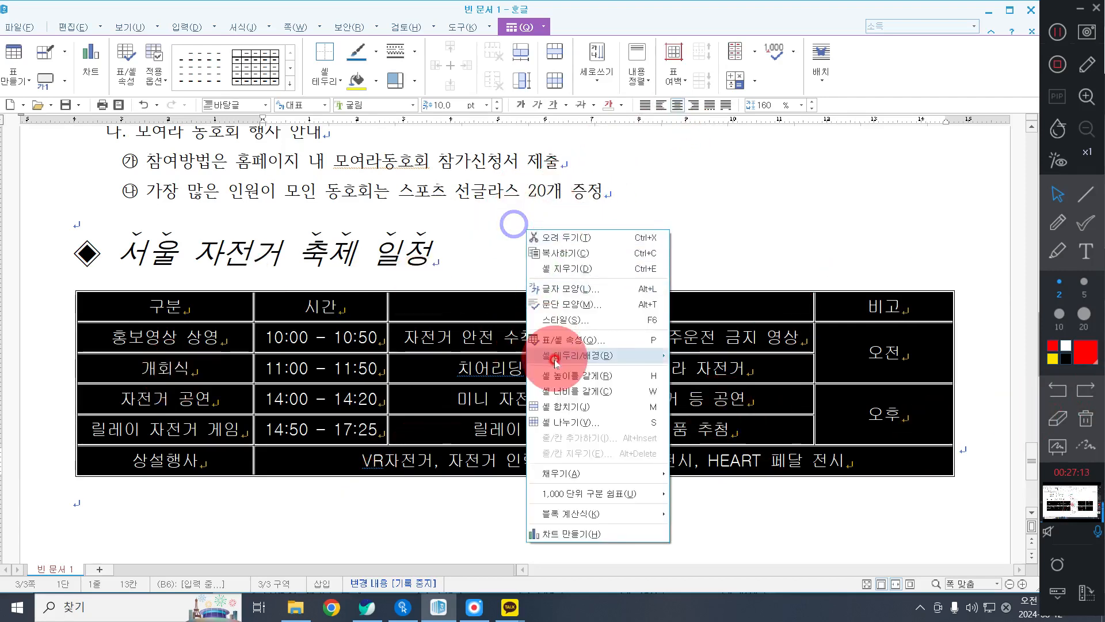
mouse_move(574, 361)
left_click(718, 356)
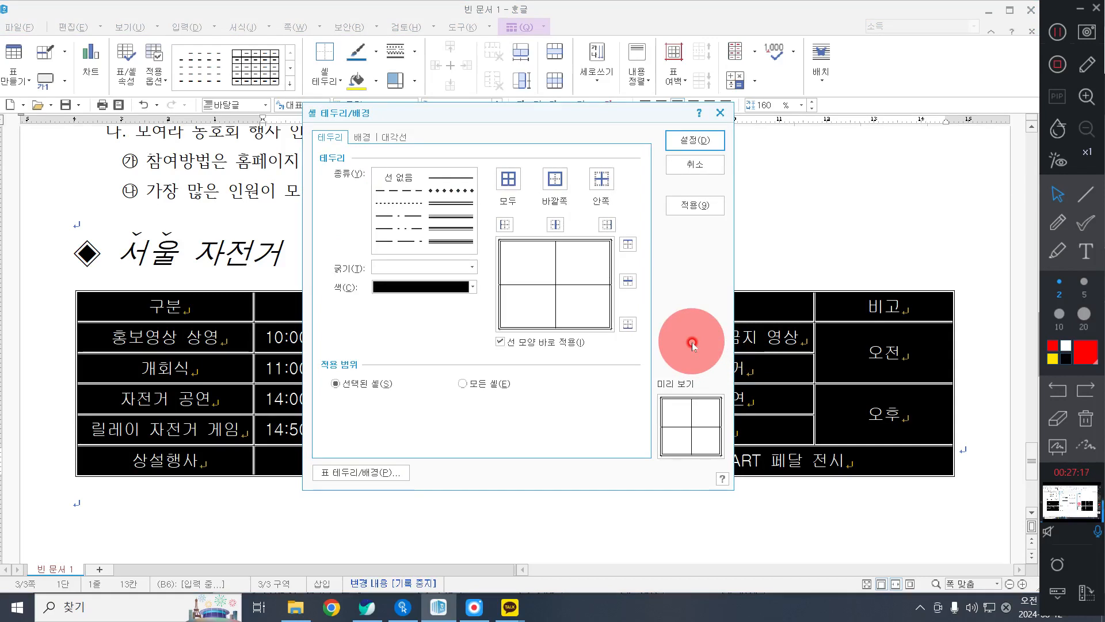
left_click(396, 203)
left_click(388, 177)
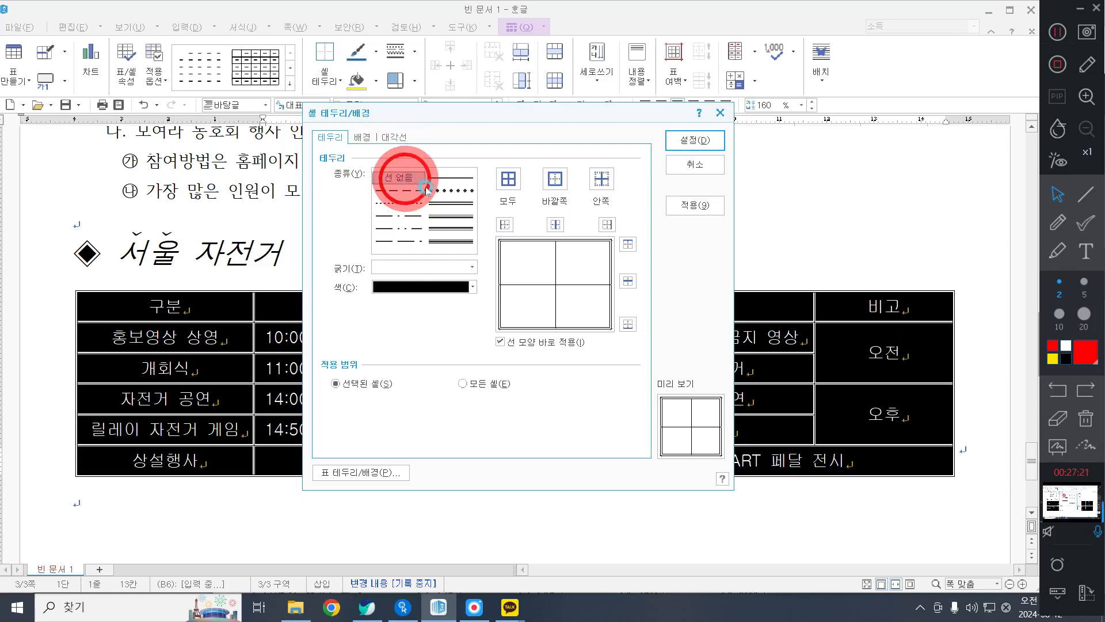
left_click(504, 224)
left_click(608, 227)
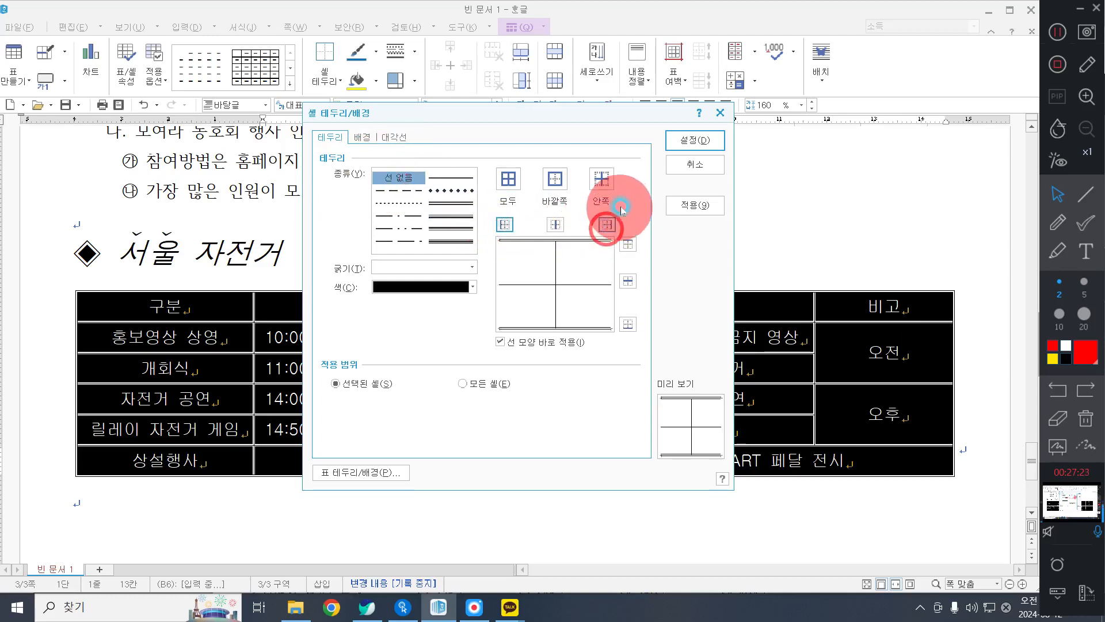
left_click(704, 137)
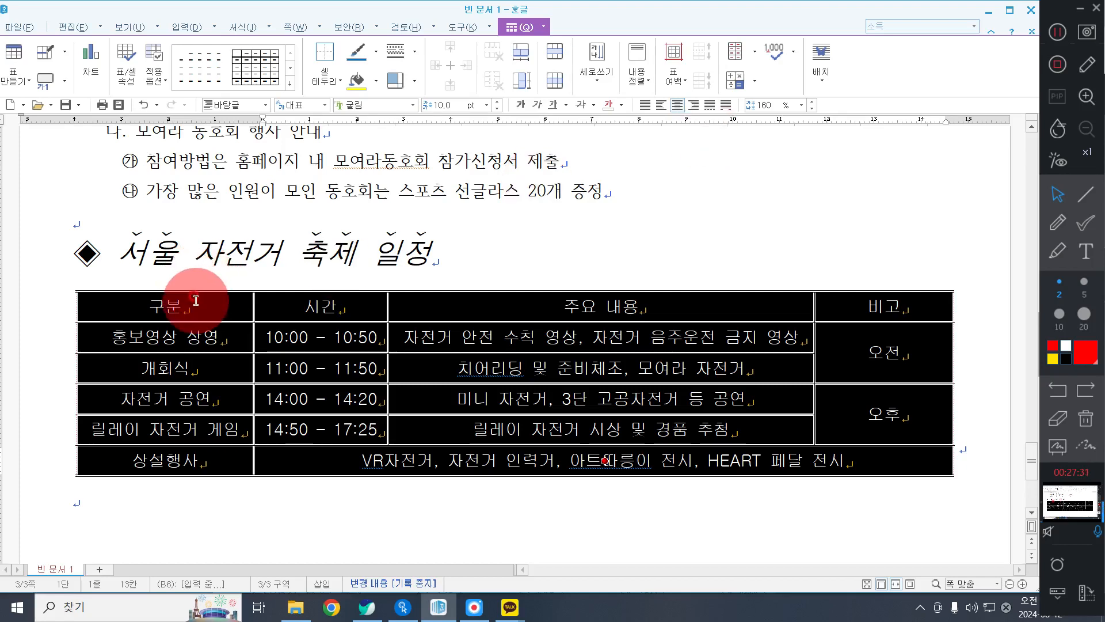
Set the bottom border of the table's header row to a 0.5 mm double line.
left_click_drag(196, 300, 912, 306)
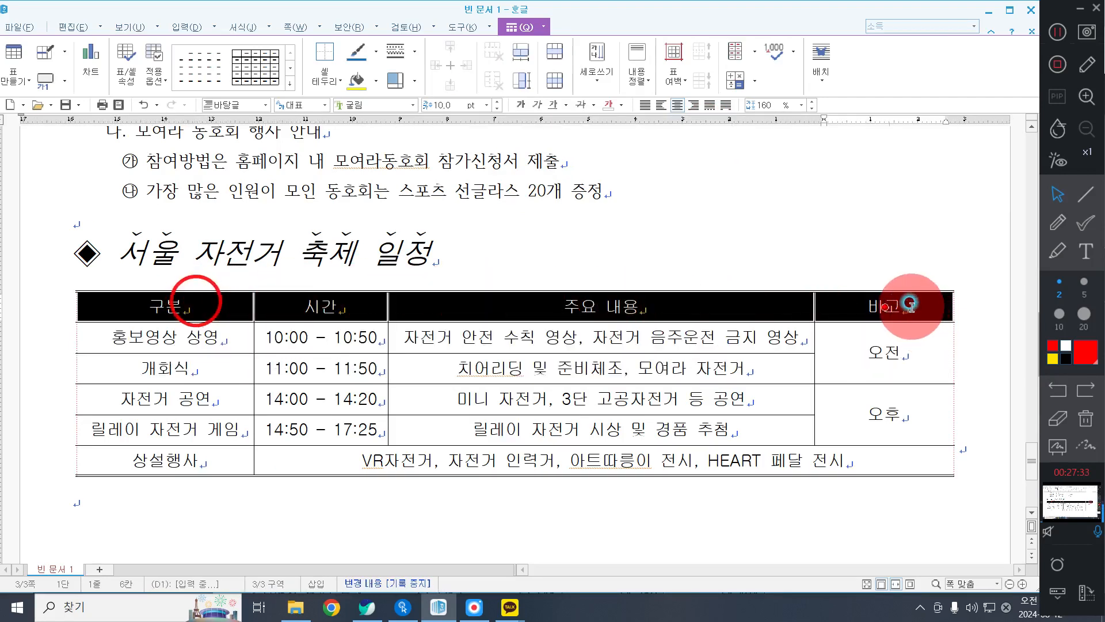
right_click(673, 195)
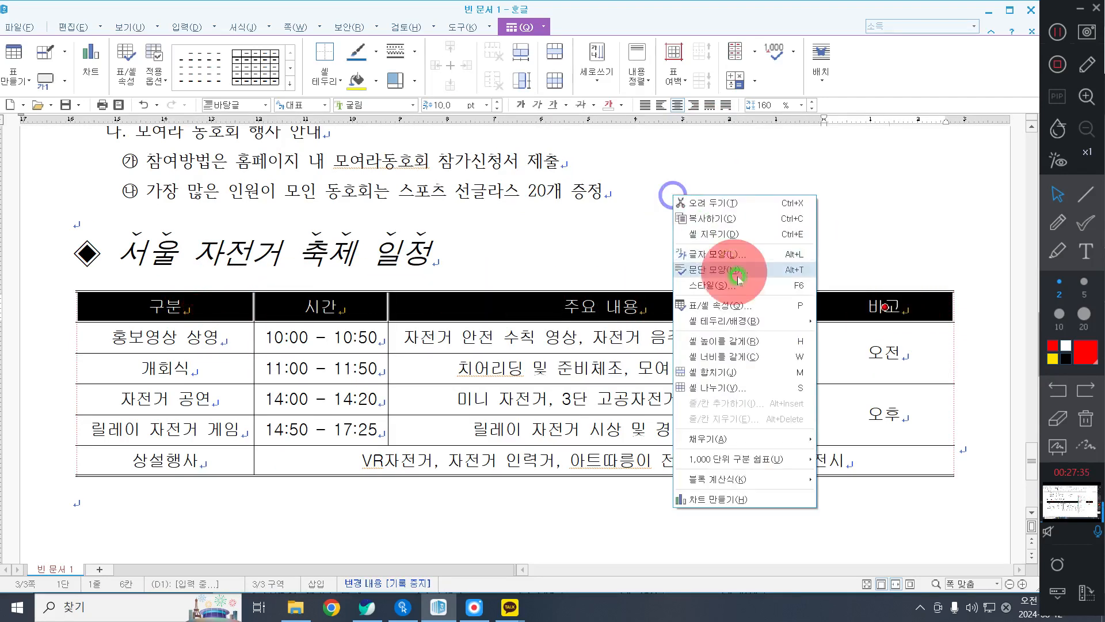
mouse_move(747, 324)
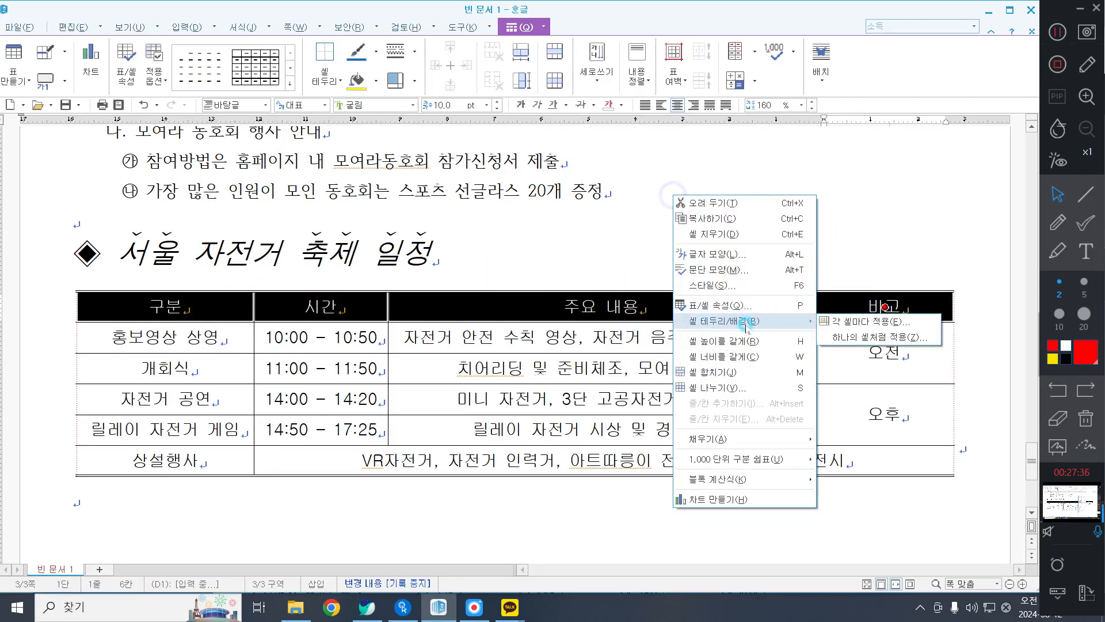
left_click(852, 320)
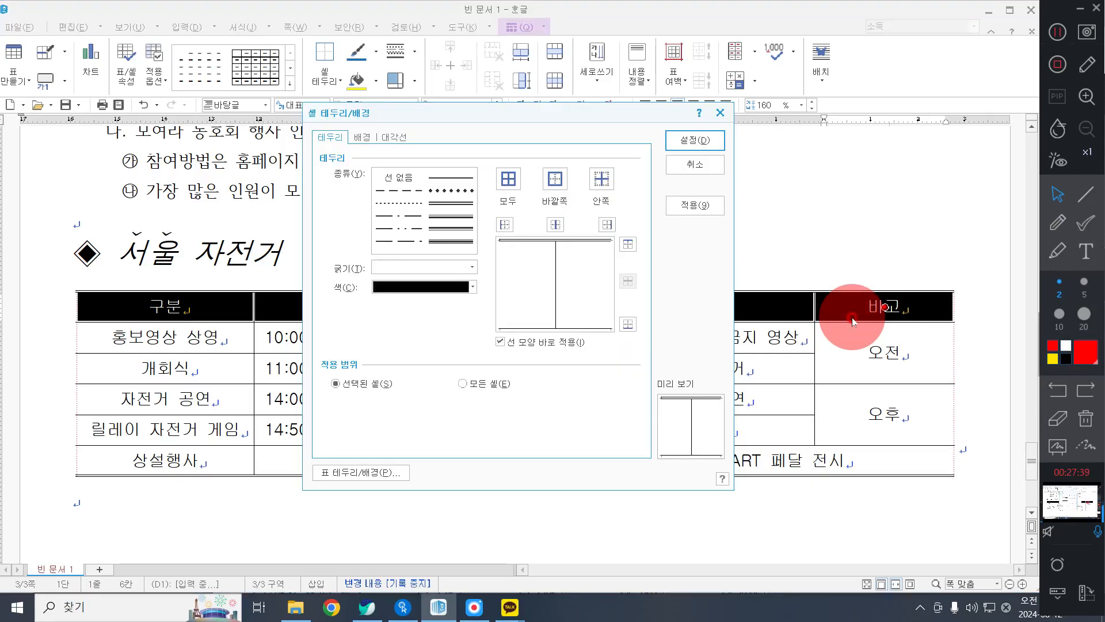
left_click(451, 204)
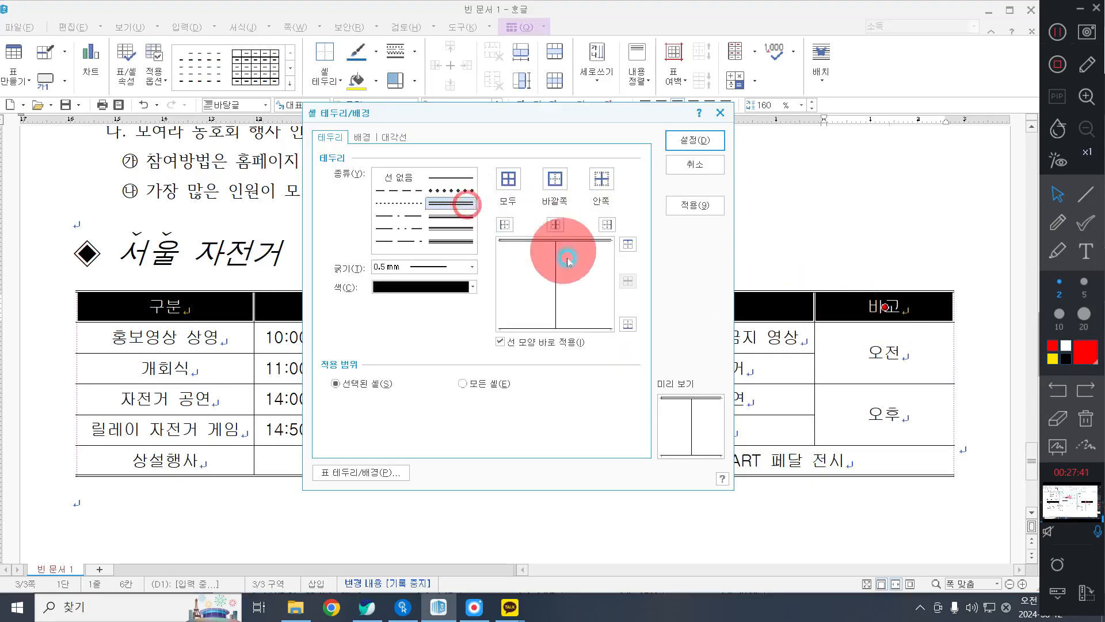
left_click(627, 326)
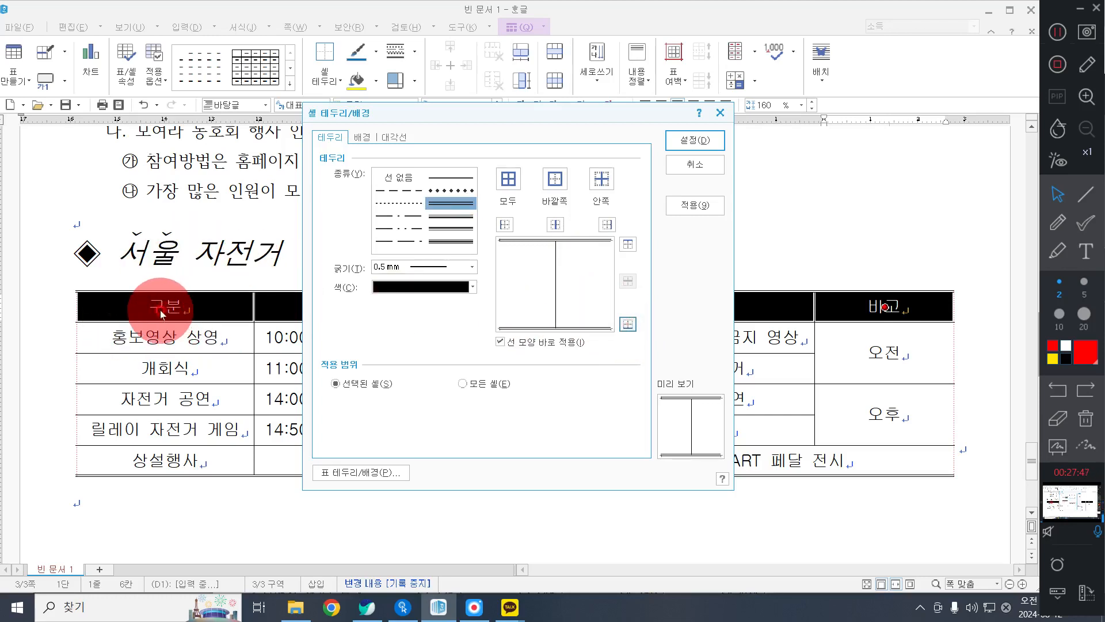
Fill the header row with a 수평 gradient from white to yellow and apply the cell formatting.
left_click(362, 138)
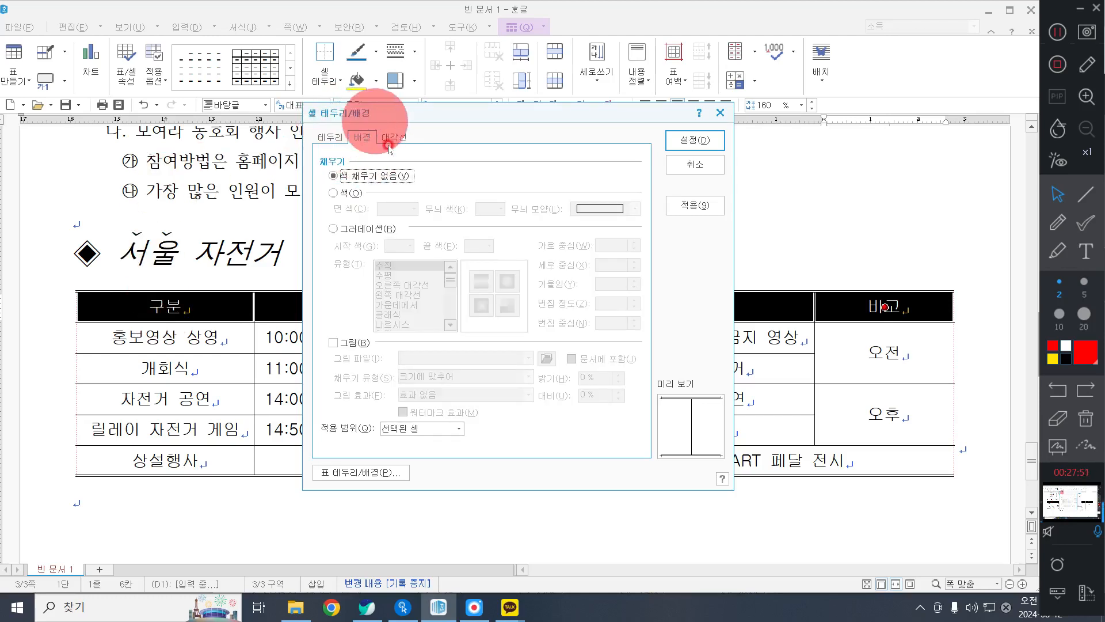
left_click(365, 229)
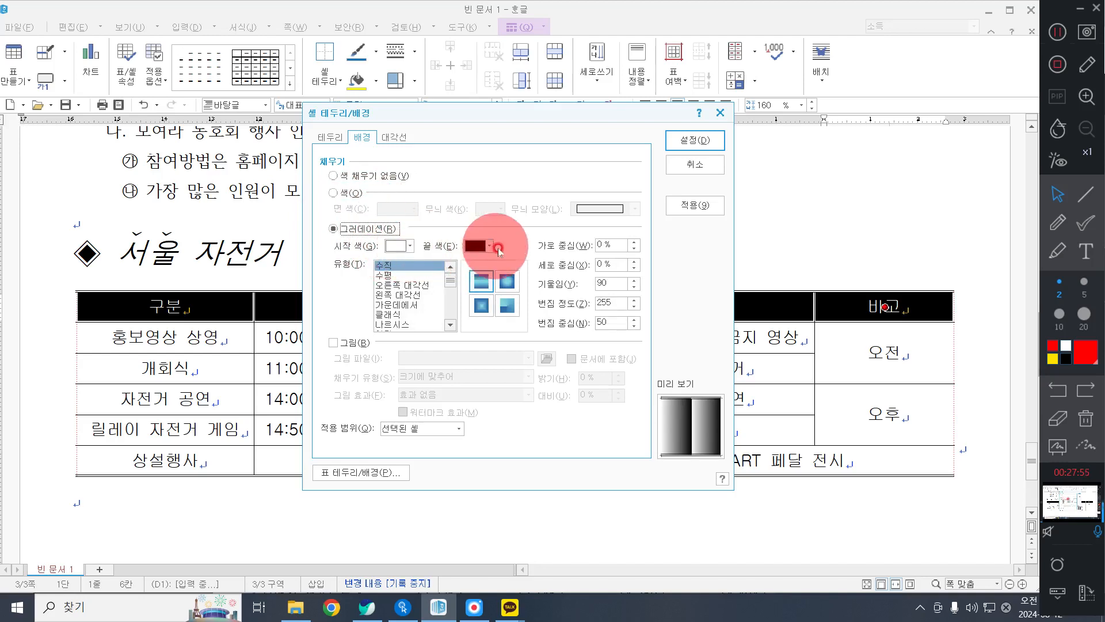
left_click(489, 246)
left_click(507, 288)
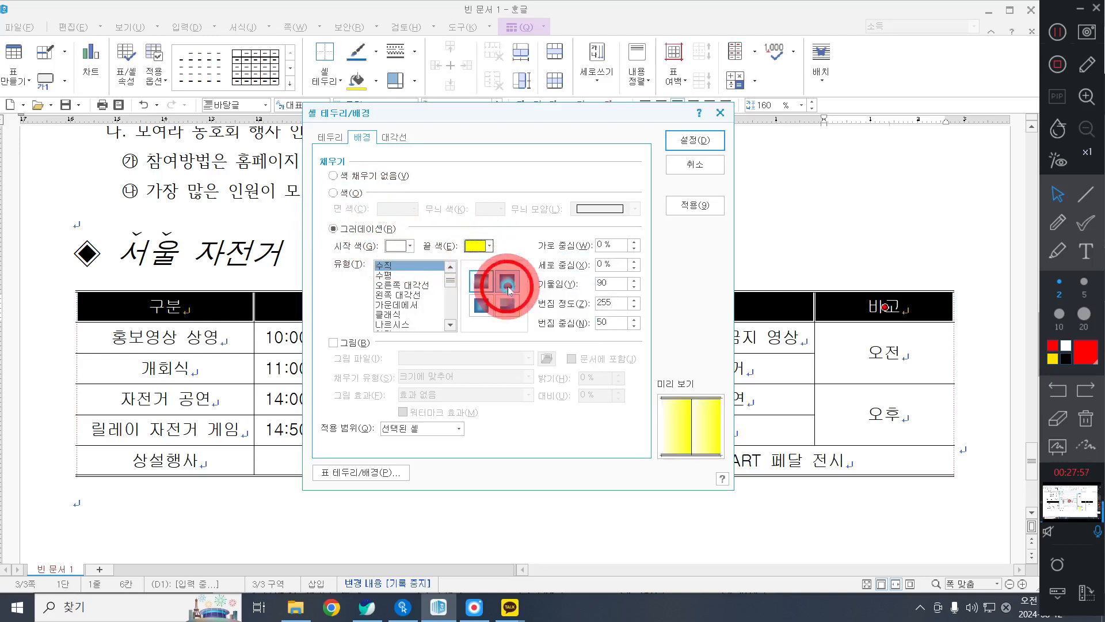
left_click(384, 276)
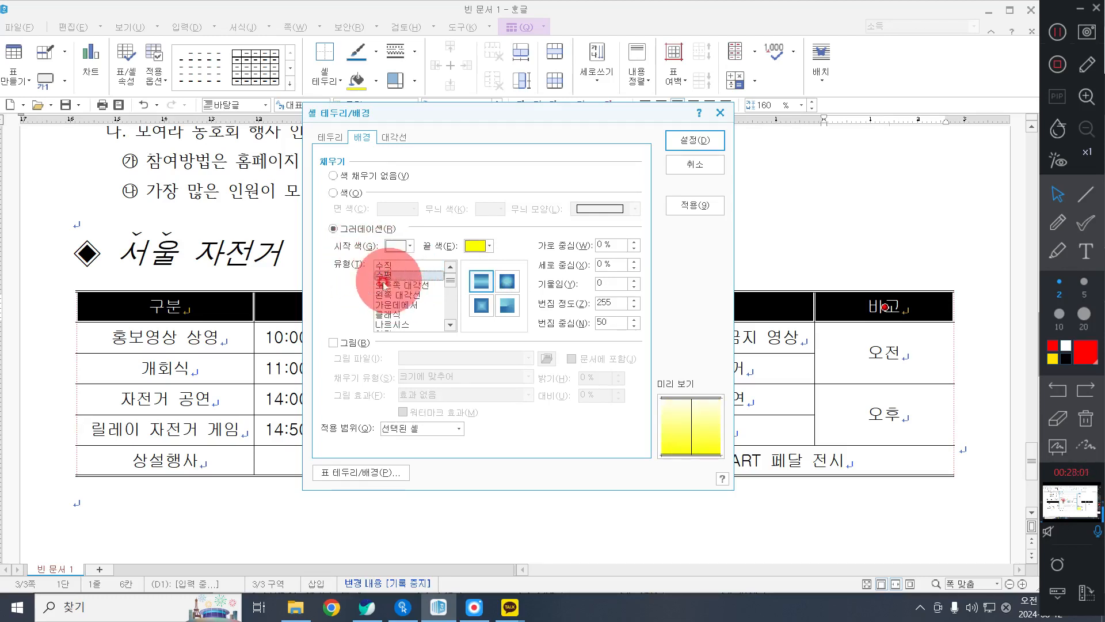
left_click(685, 140)
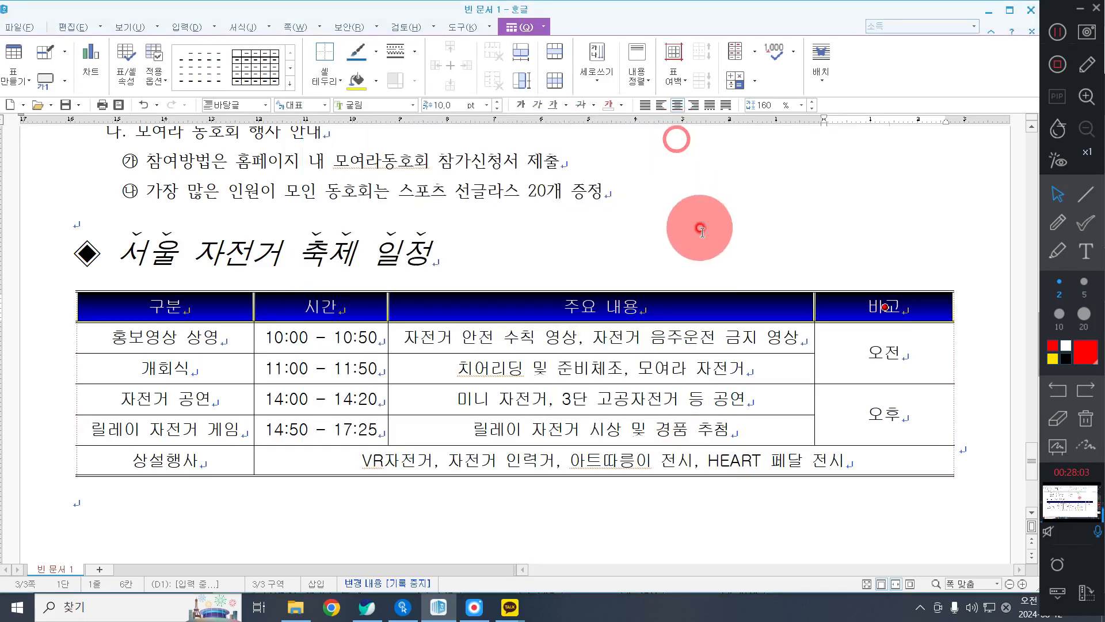
Enter "서울자전거 축제" on a new line below the schedule table.
left_click(751, 213)
scroll(751, 213, "down", 5)
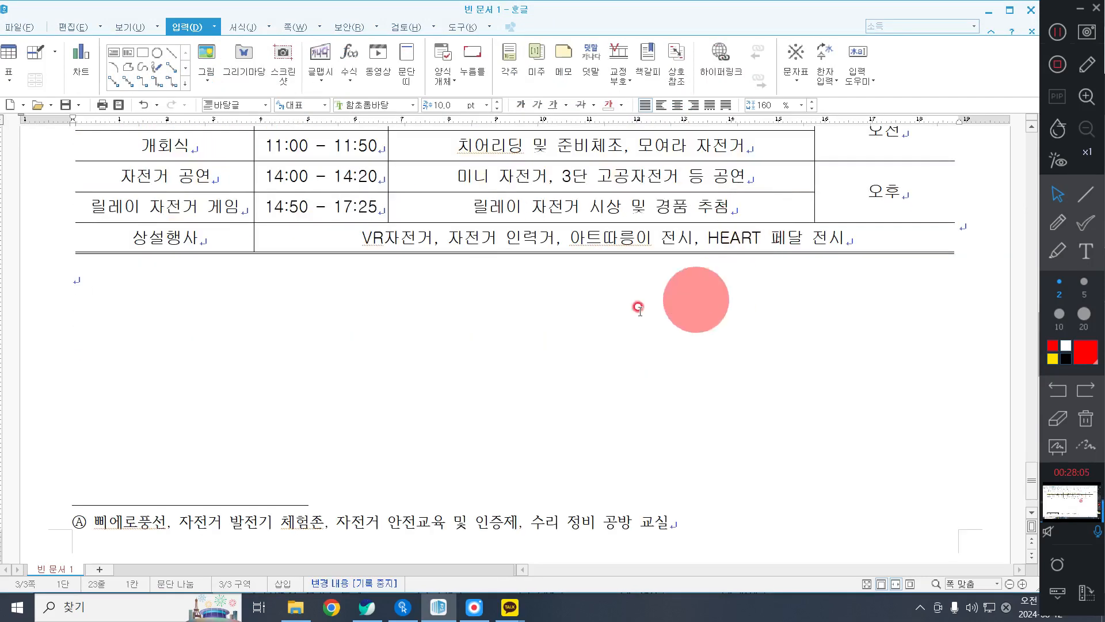
scroll(637, 308, "up", 4)
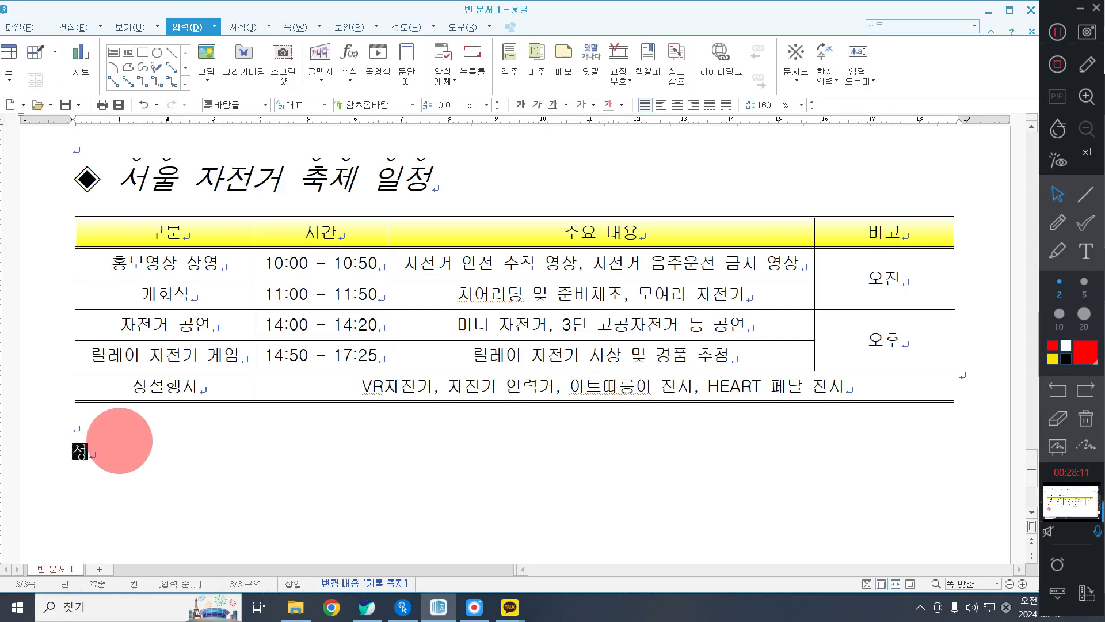
type("축ㅈ")
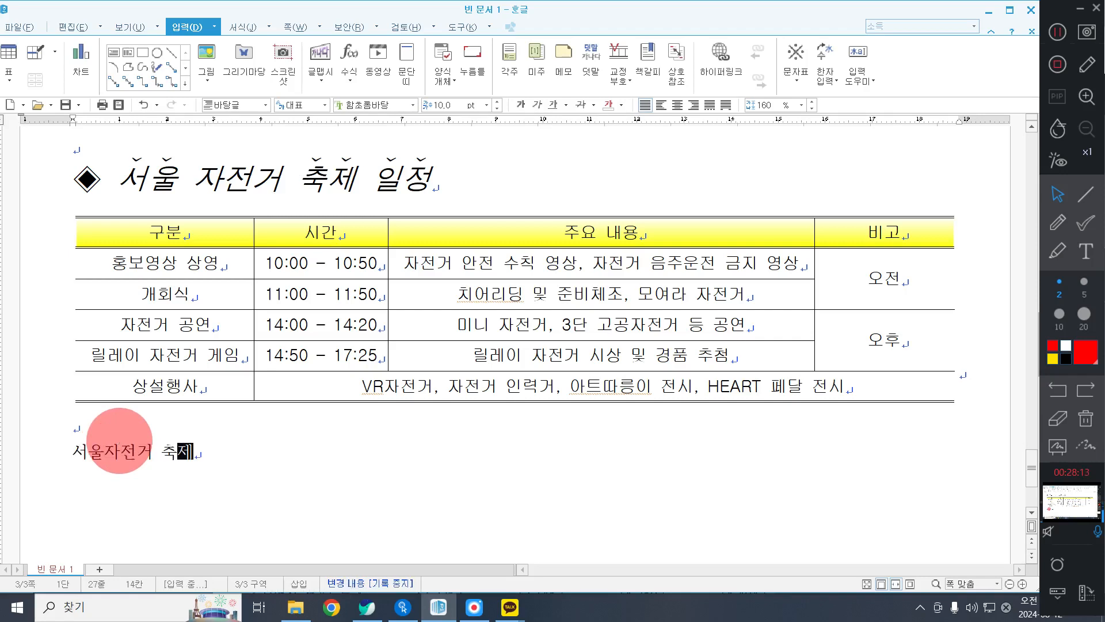
Set the "서울자전거 축제" line below the schedule table to the 궁서 font at 24 pt.
key("ctrl+a")
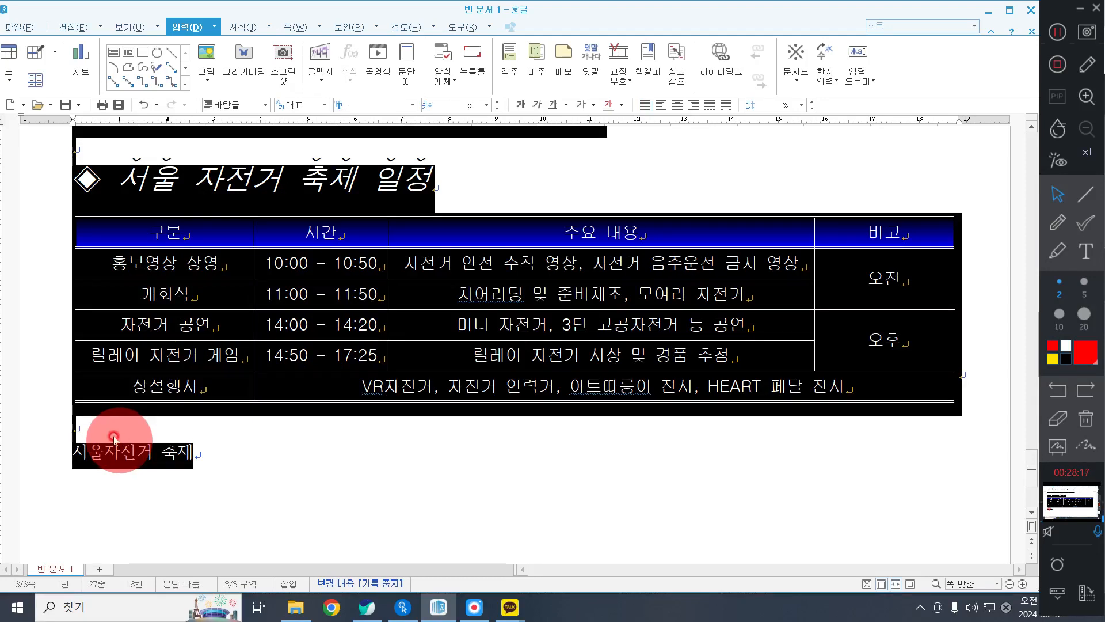
left_click(114, 437)
left_click(34, 467)
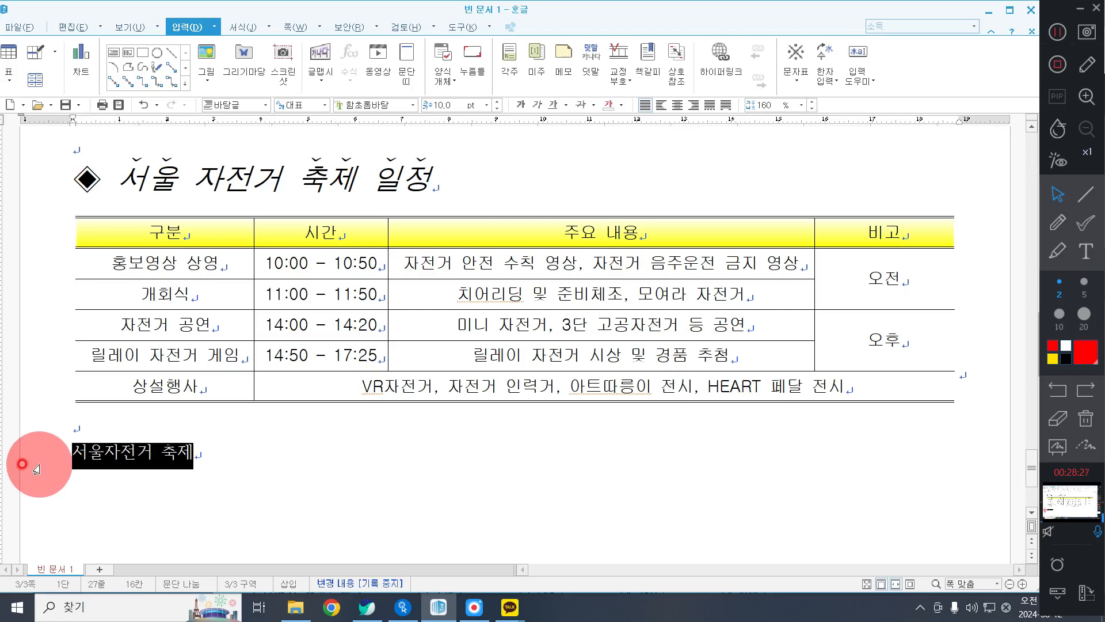
scroll(155, 466, "down", 3)
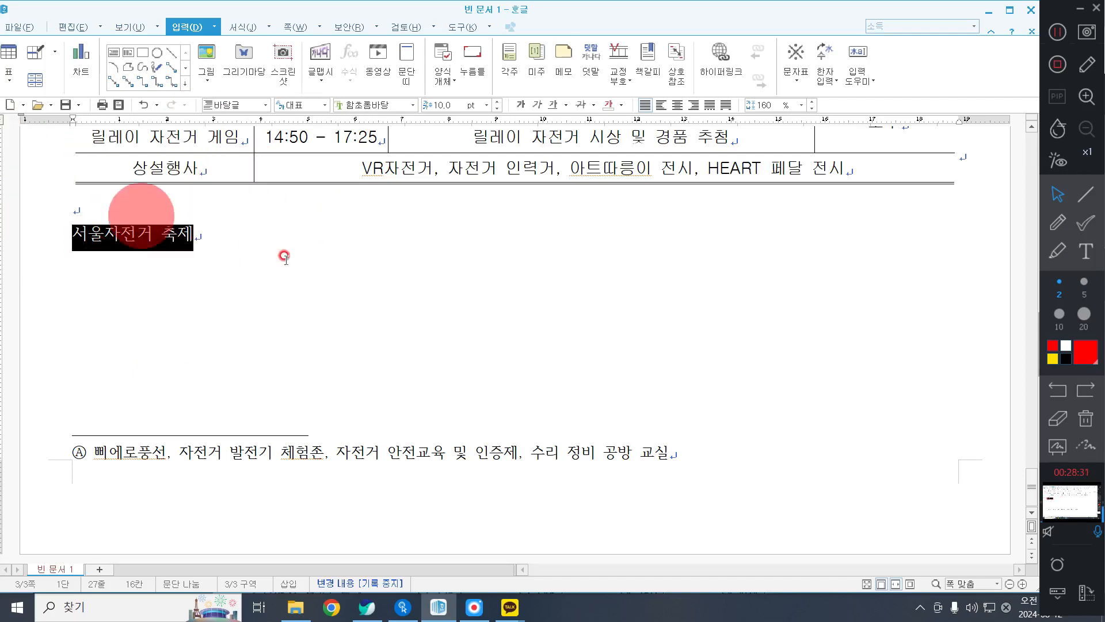
right_click(189, 259)
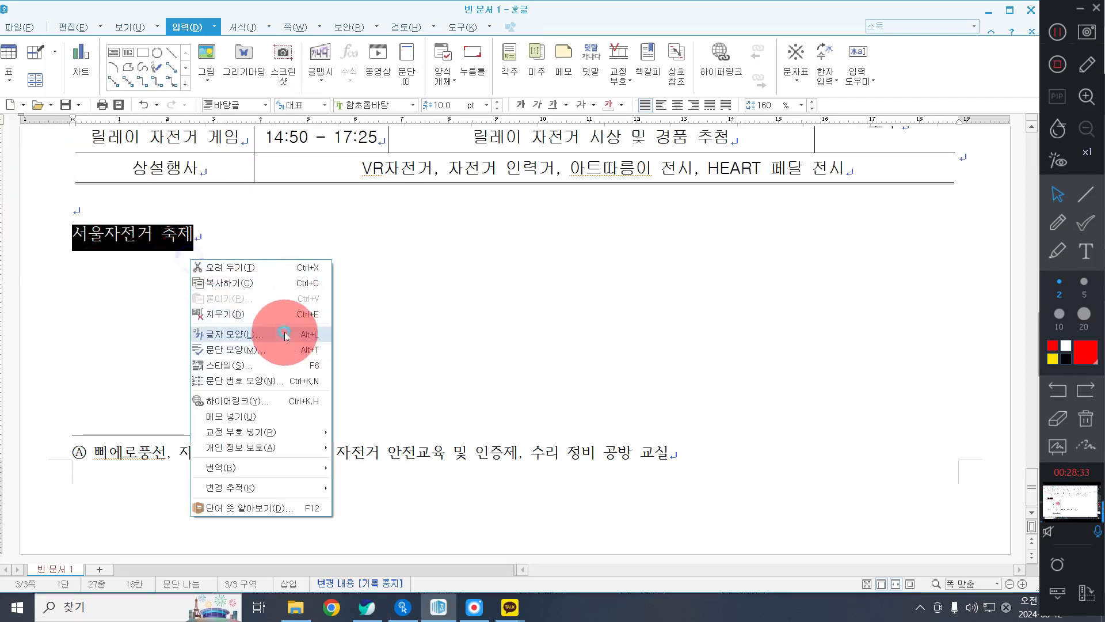
left_click(285, 334)
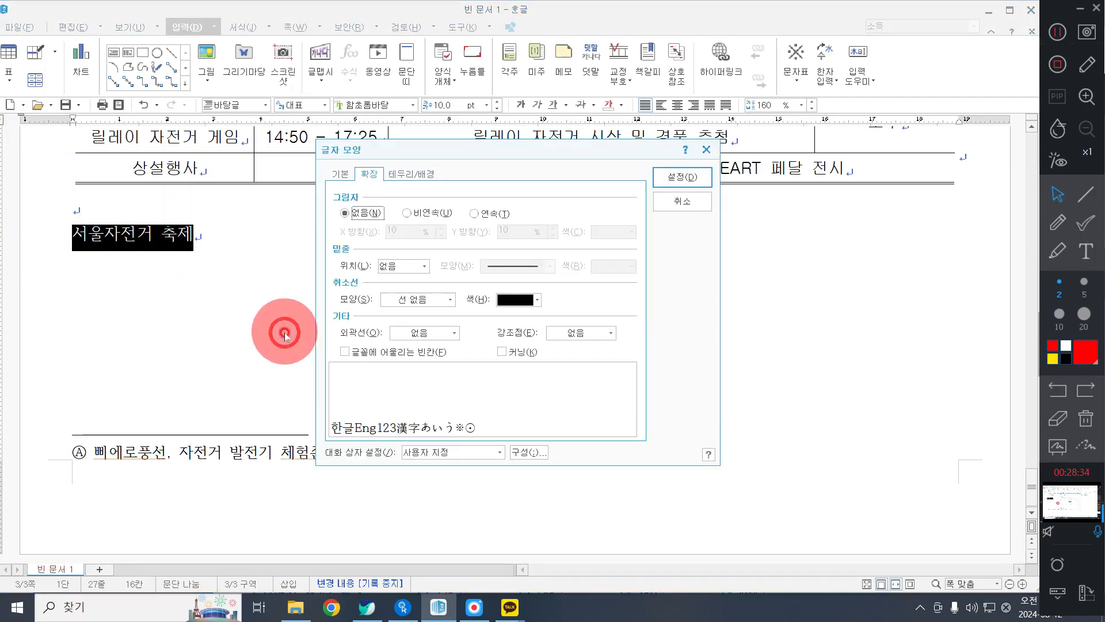
left_click(339, 174)
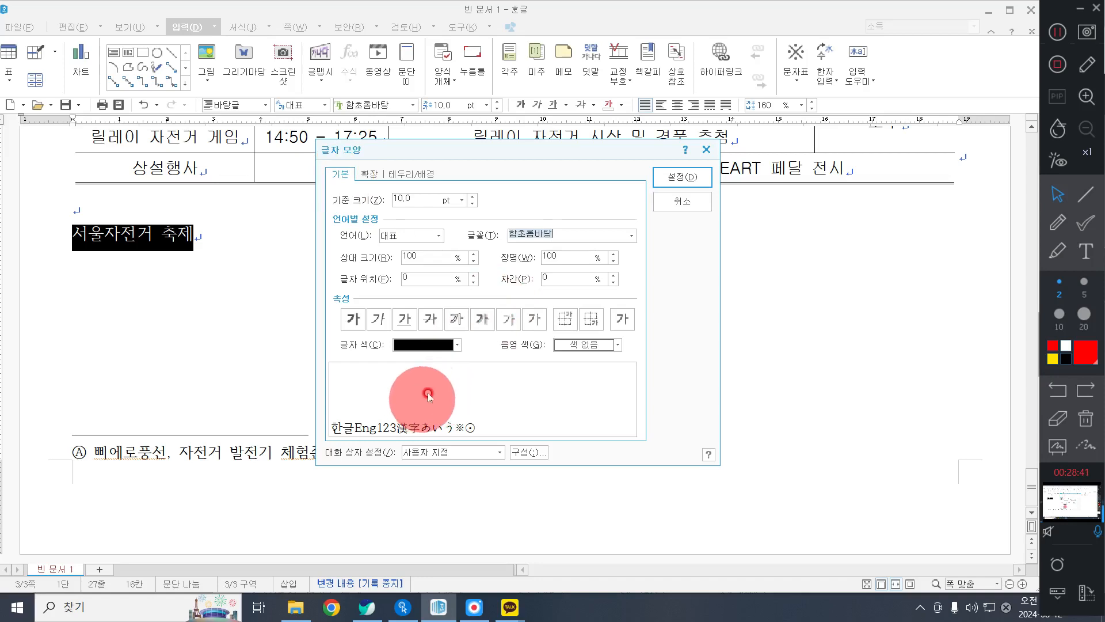
left_click(542, 232)
type("궁서")
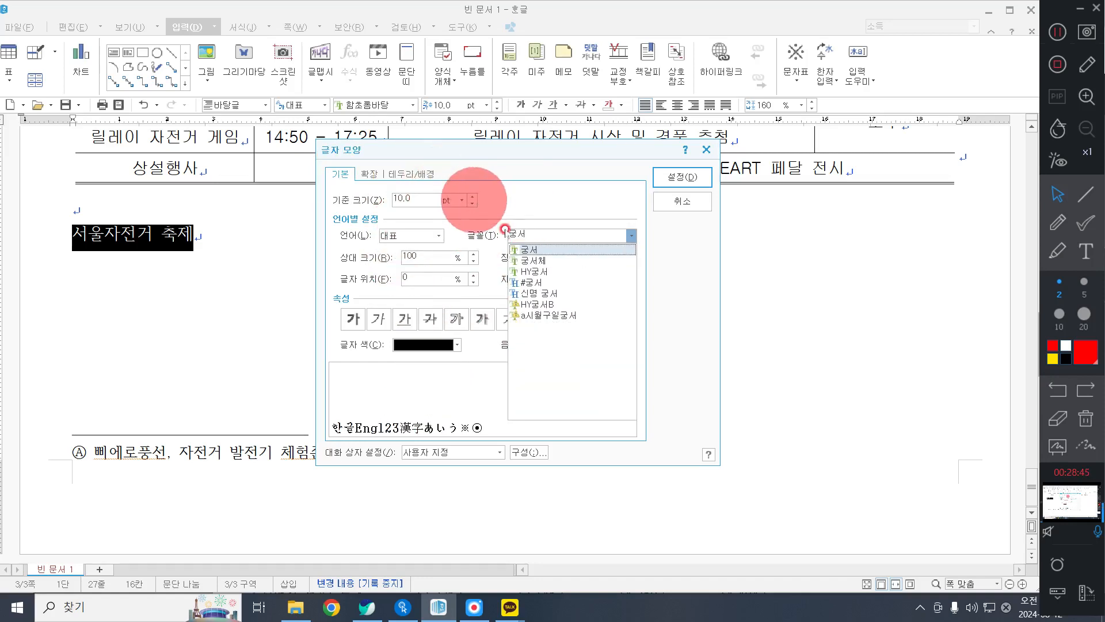
left_click(537, 248)
left_click(406, 198)
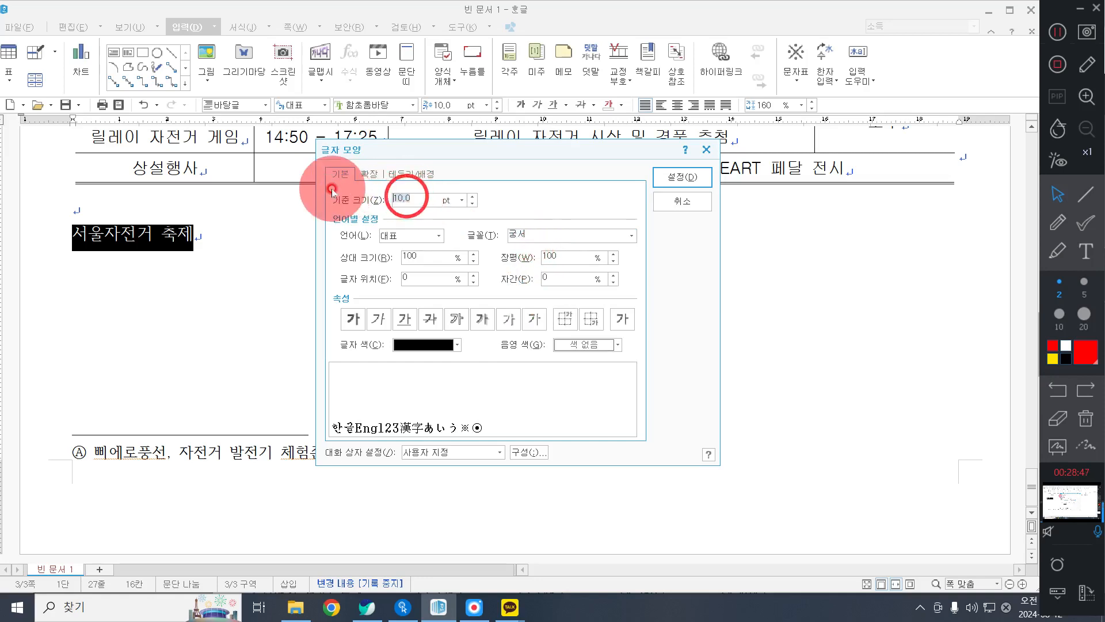
type("24")
key("Return")
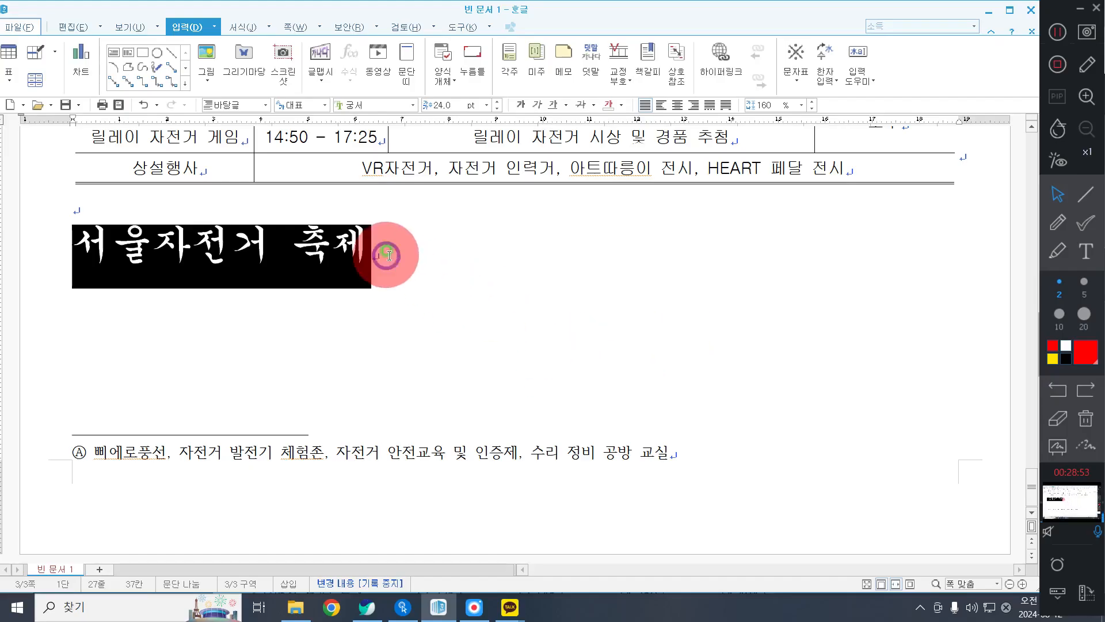
Make the "서울자전거 축제" line bold with 105% character width (장평) and right-align it.
right_click(386, 254)
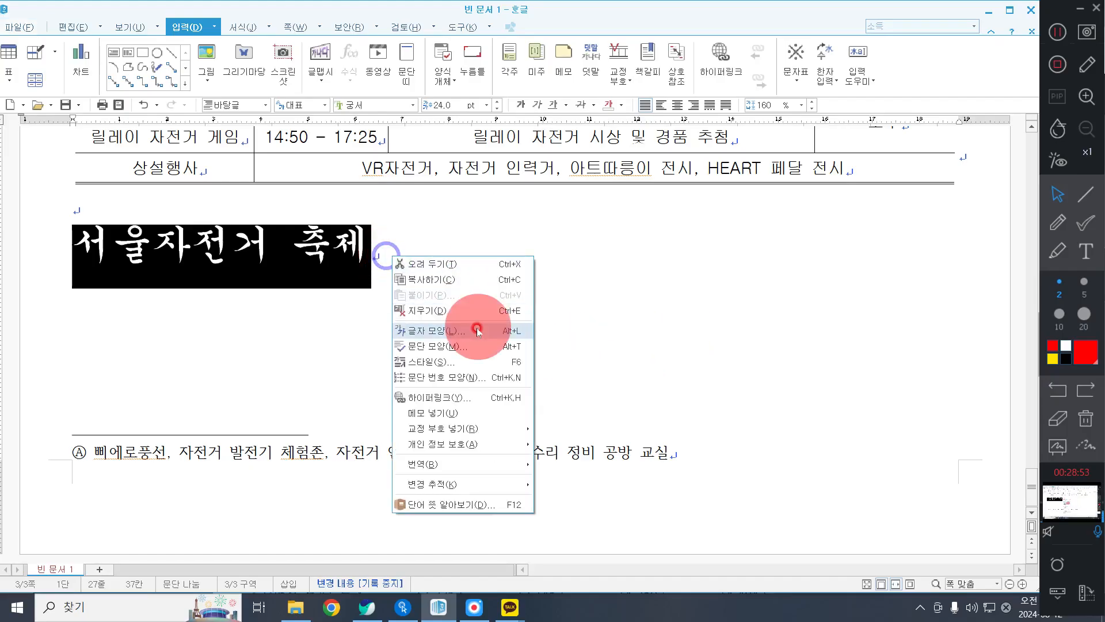
left_click(477, 331)
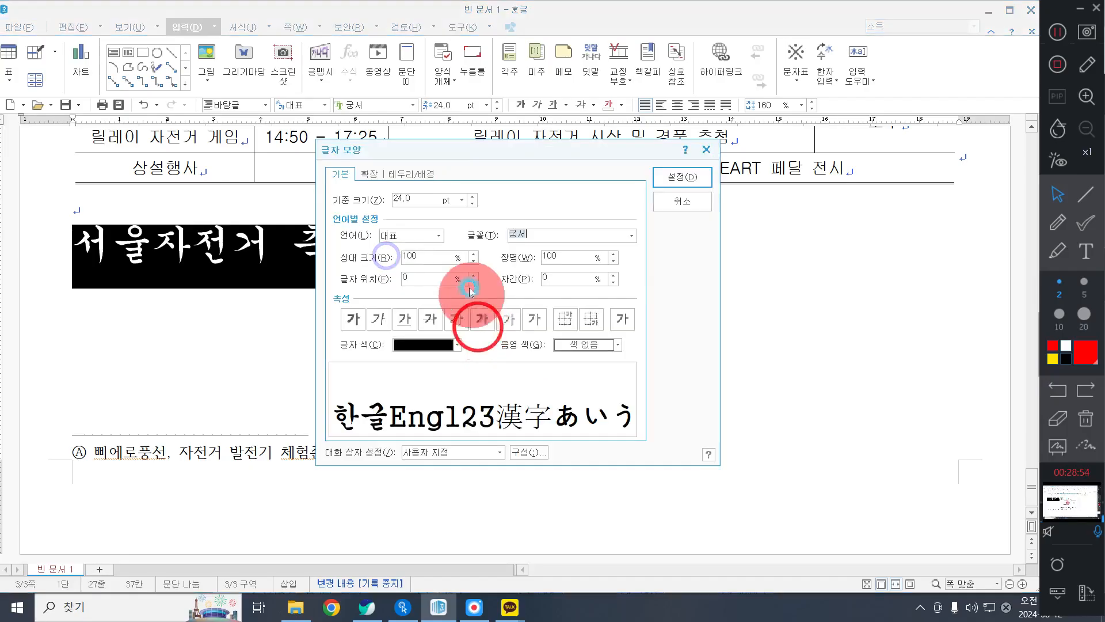
left_click(500, 237)
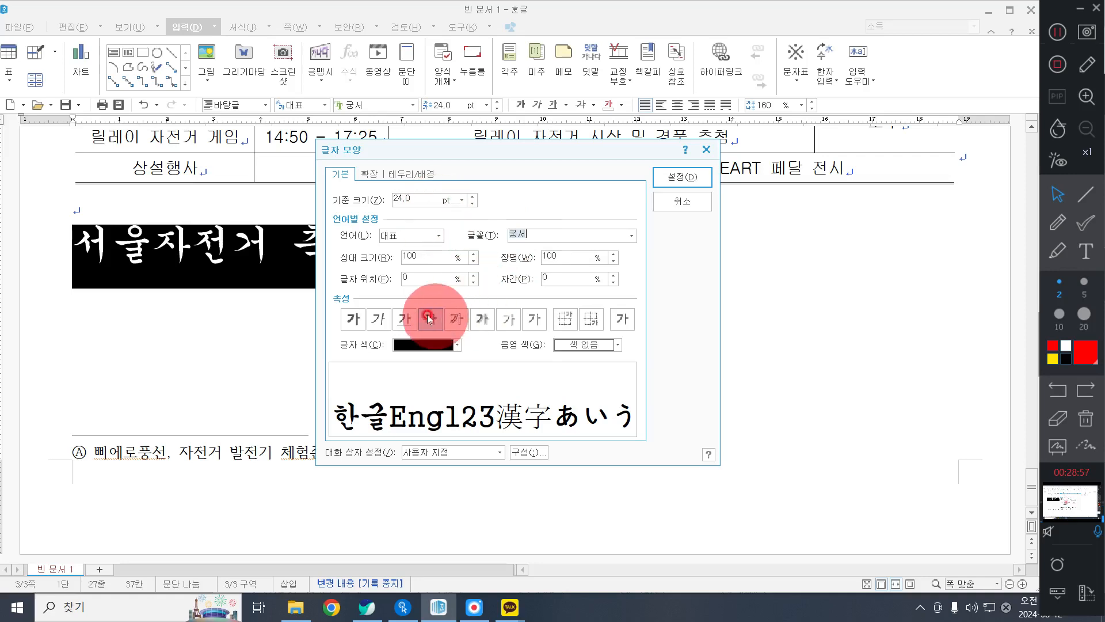
left_click(348, 319)
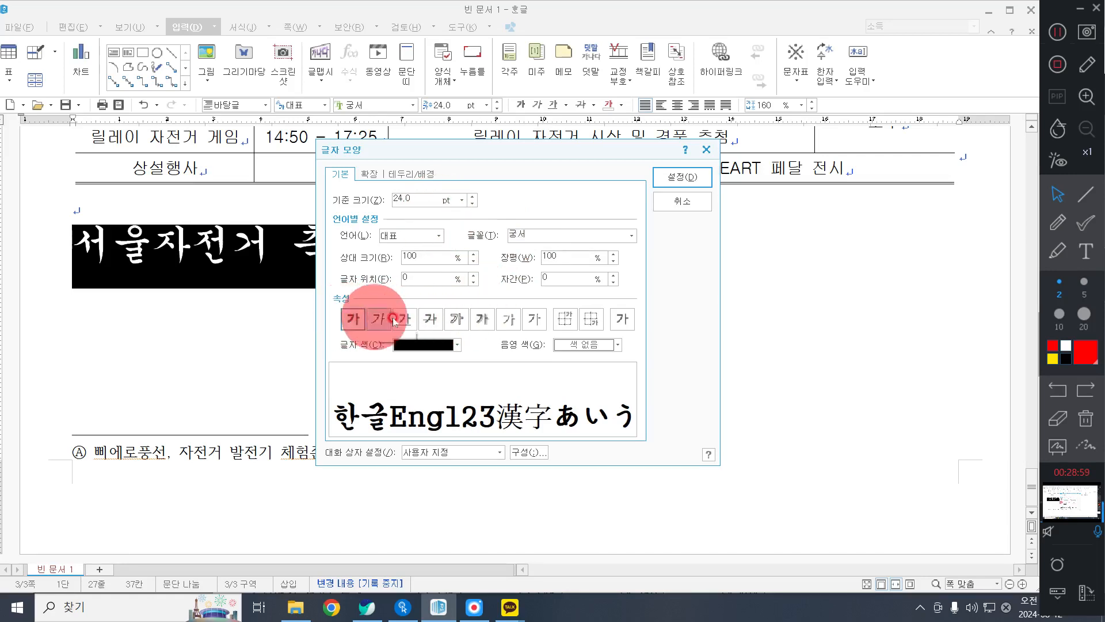
left_click(562, 253)
left_click_drag(564, 261, 474, 253)
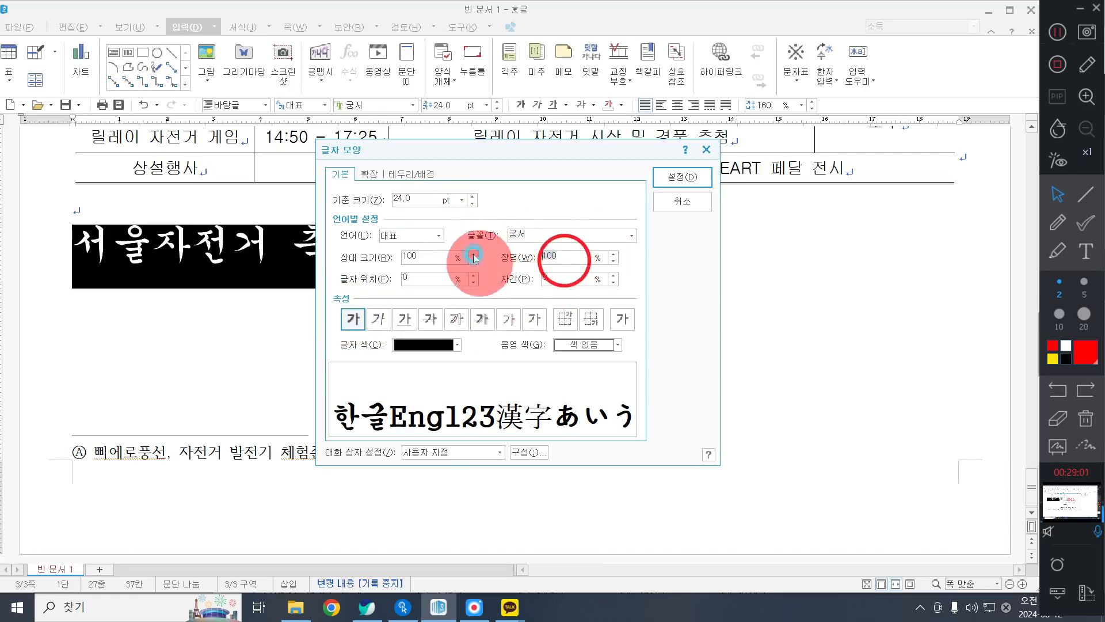
type("1056")
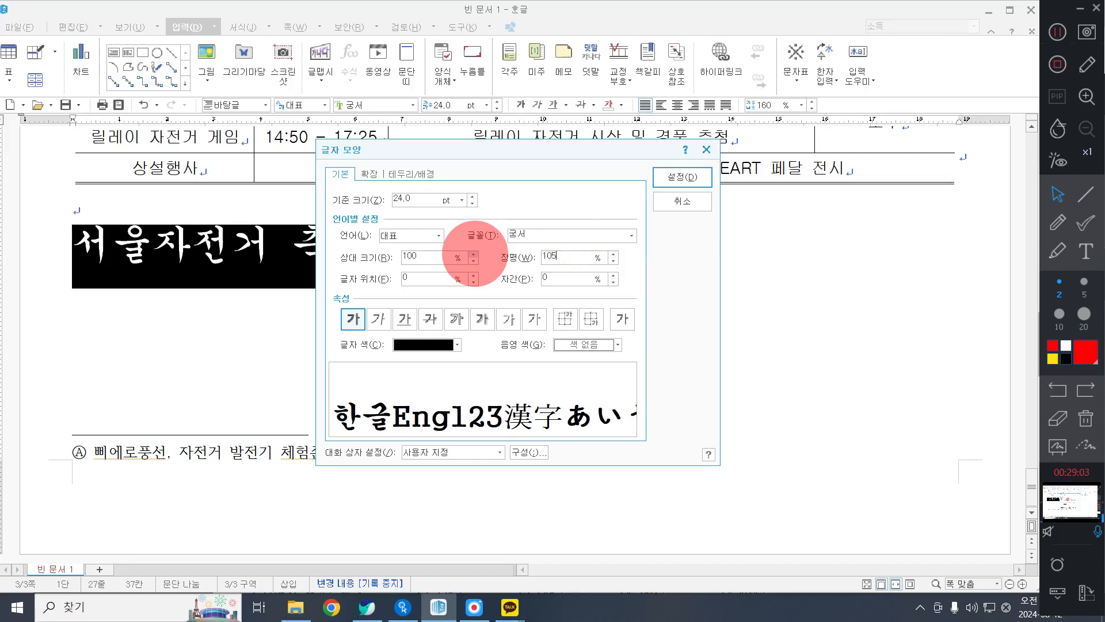
key("Return")
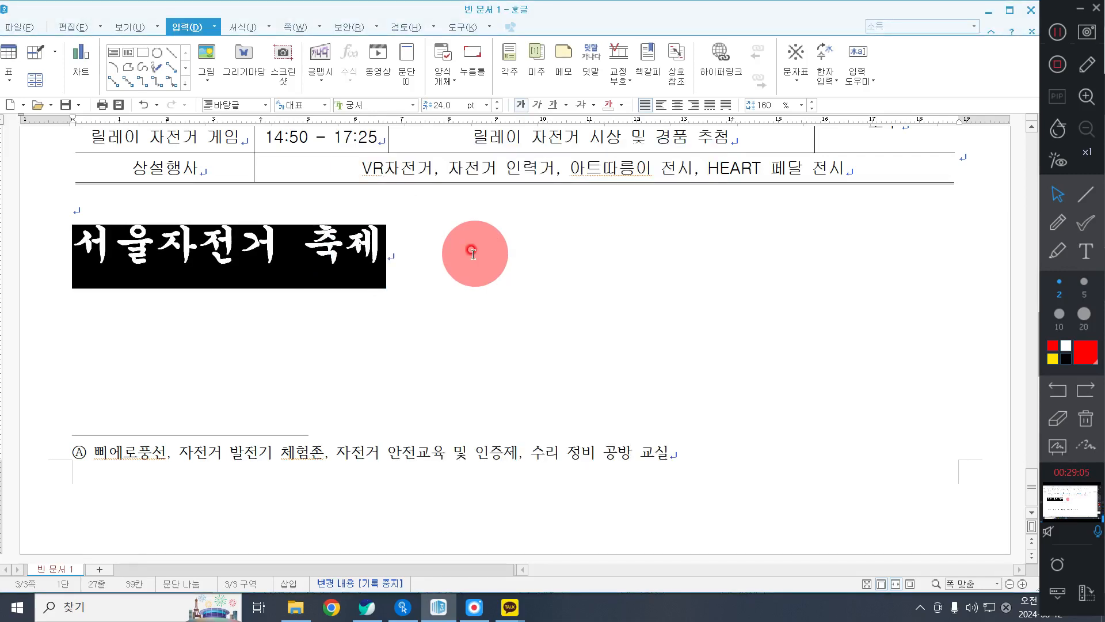
left_click(693, 105)
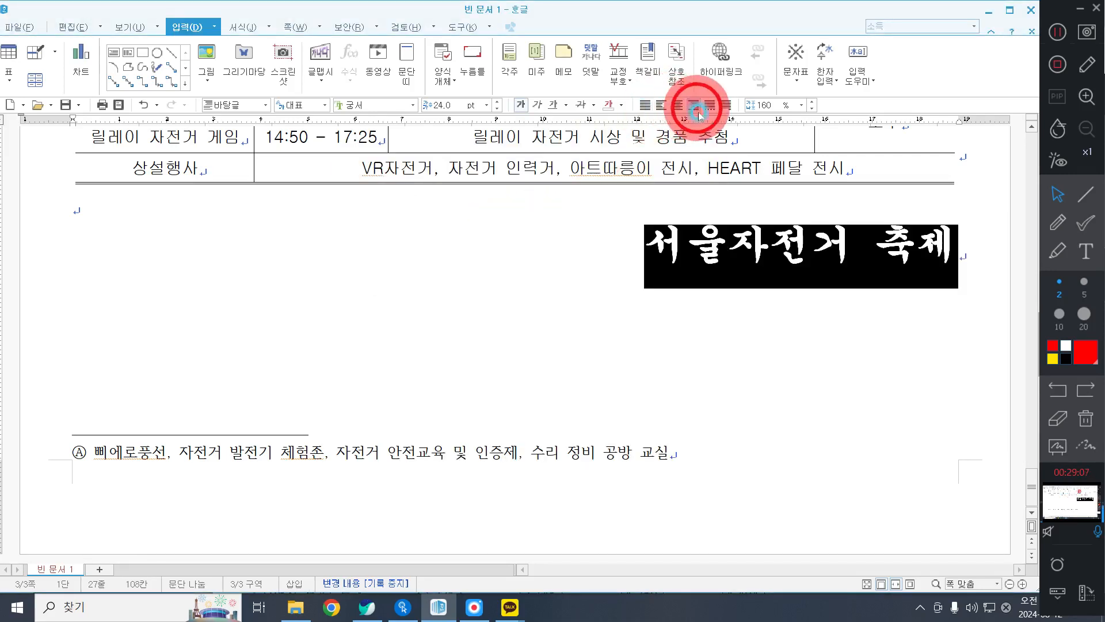
left_click(662, 267)
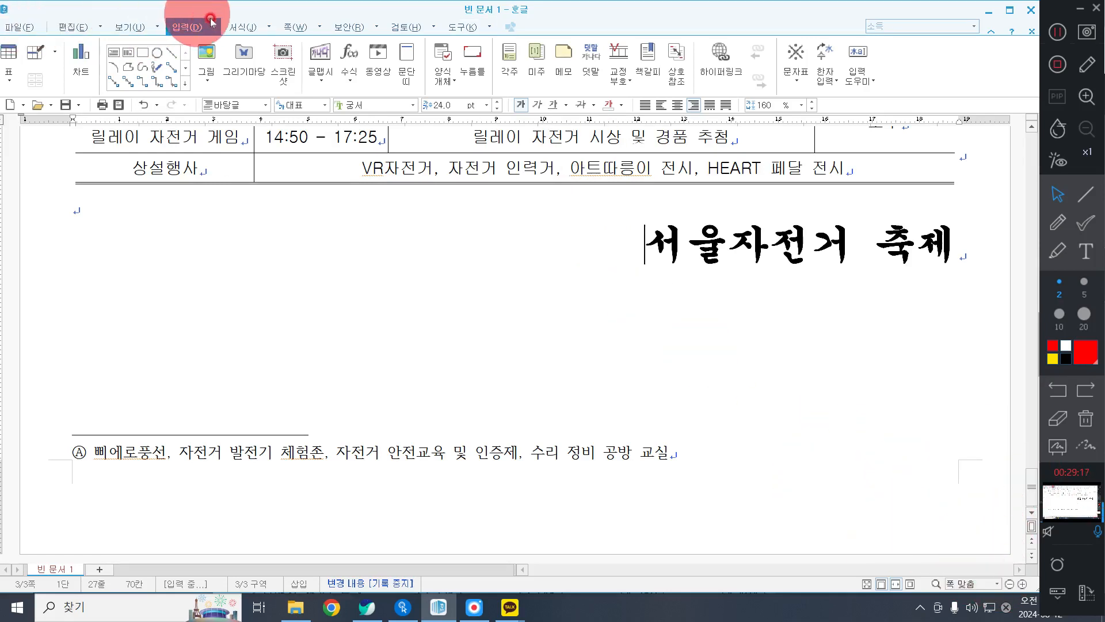
Set up page numbering for the page's lower-right corner in the ①,②,③ format with 줄표 넣기 turned off.
left_click(283, 27)
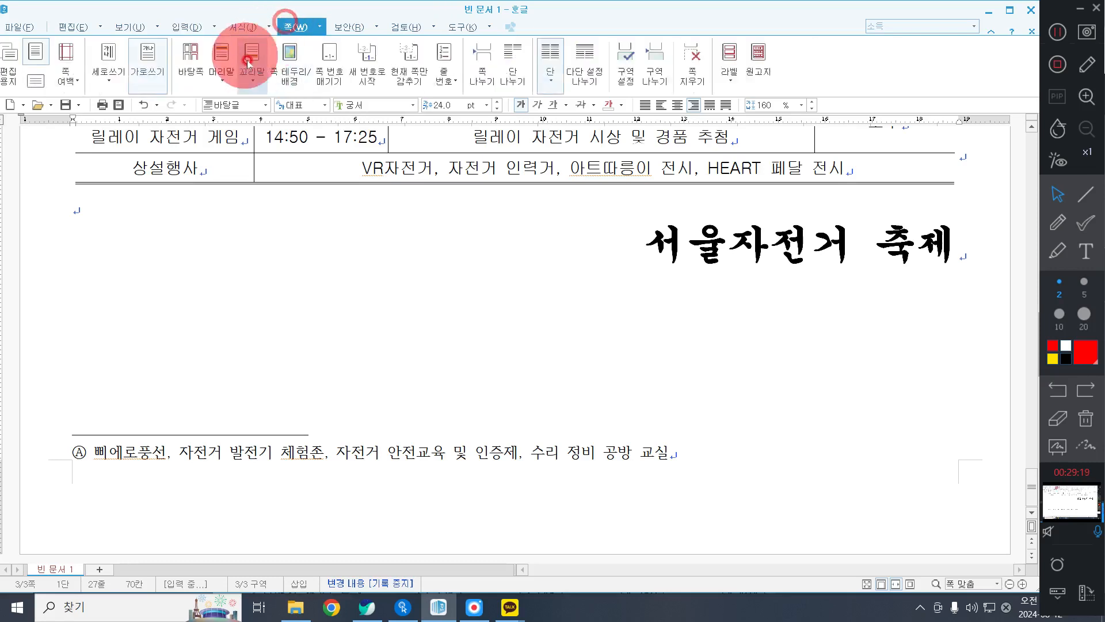
left_click(332, 74)
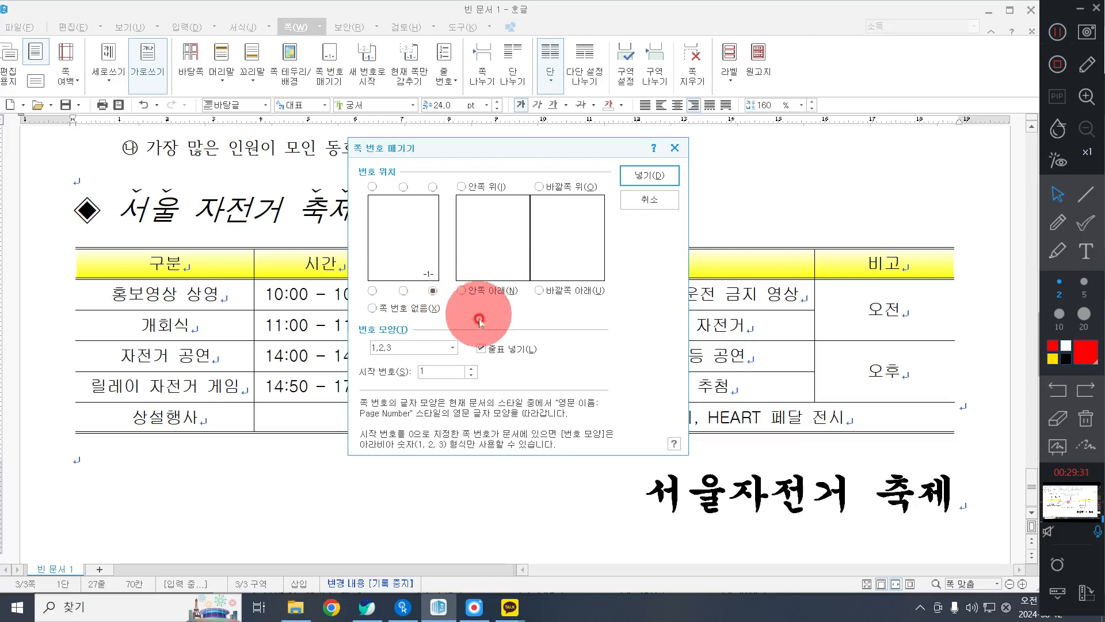
left_click(417, 346)
left_click(424, 372)
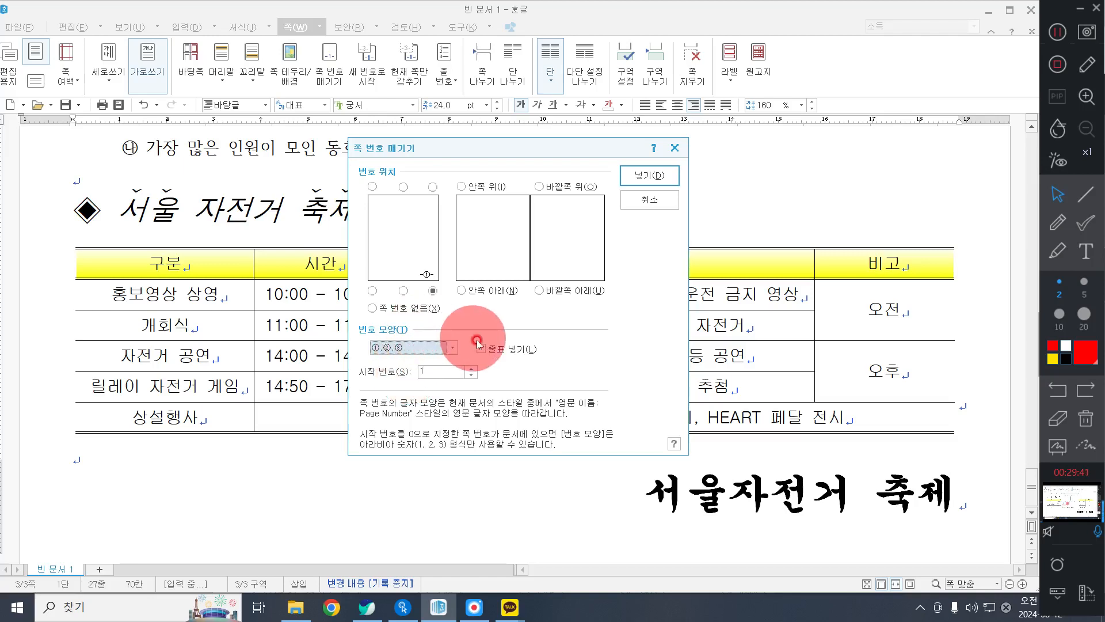
left_click(498, 352)
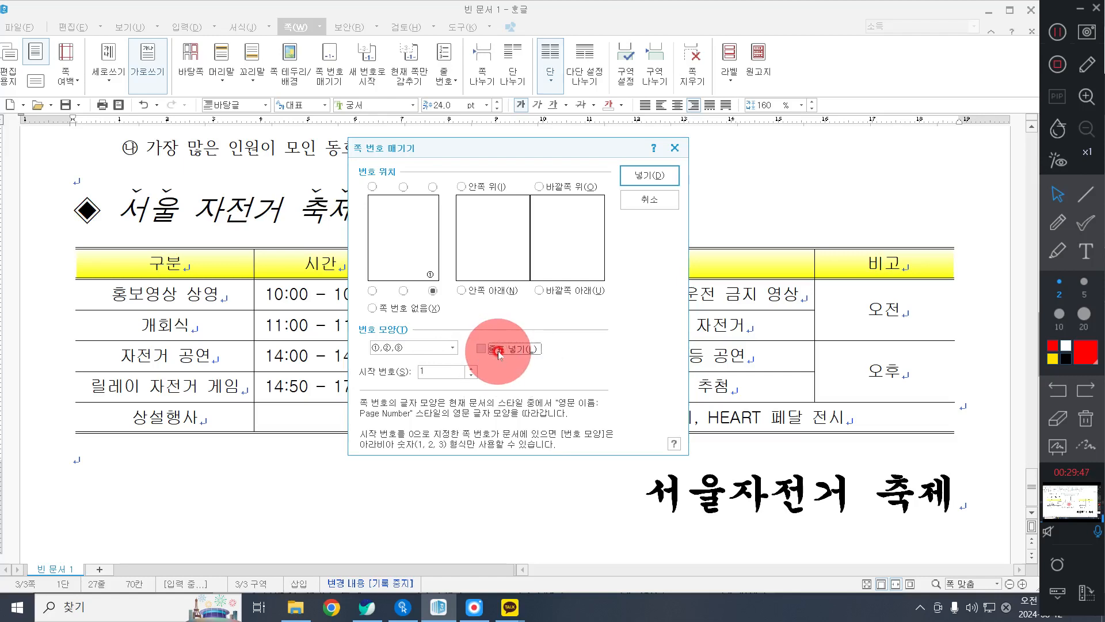
left_click(499, 351)
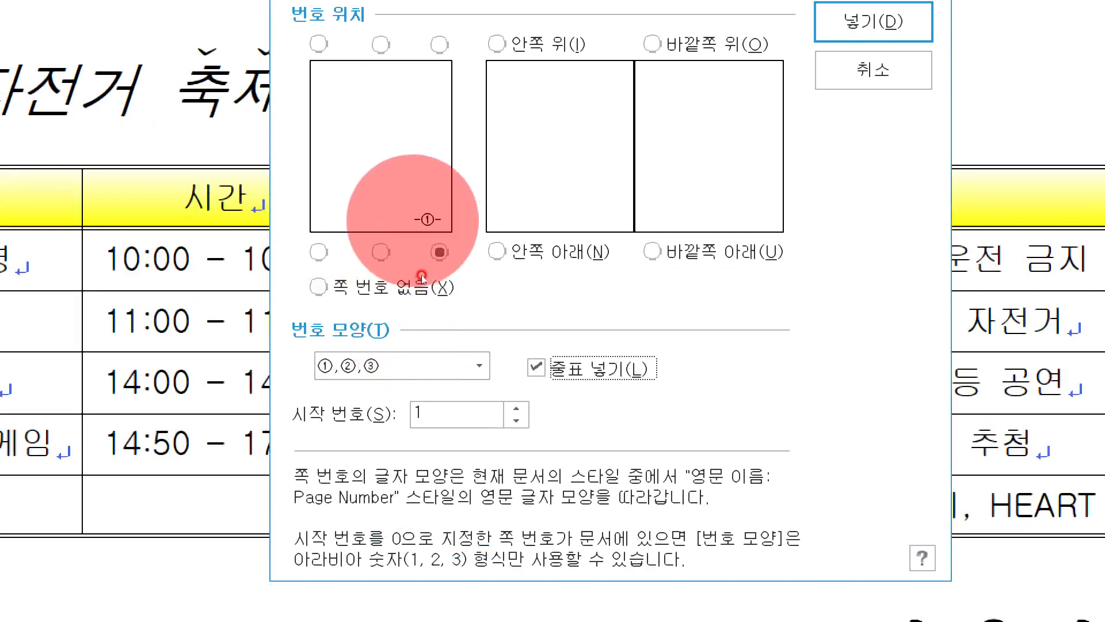
left_click(538, 368)
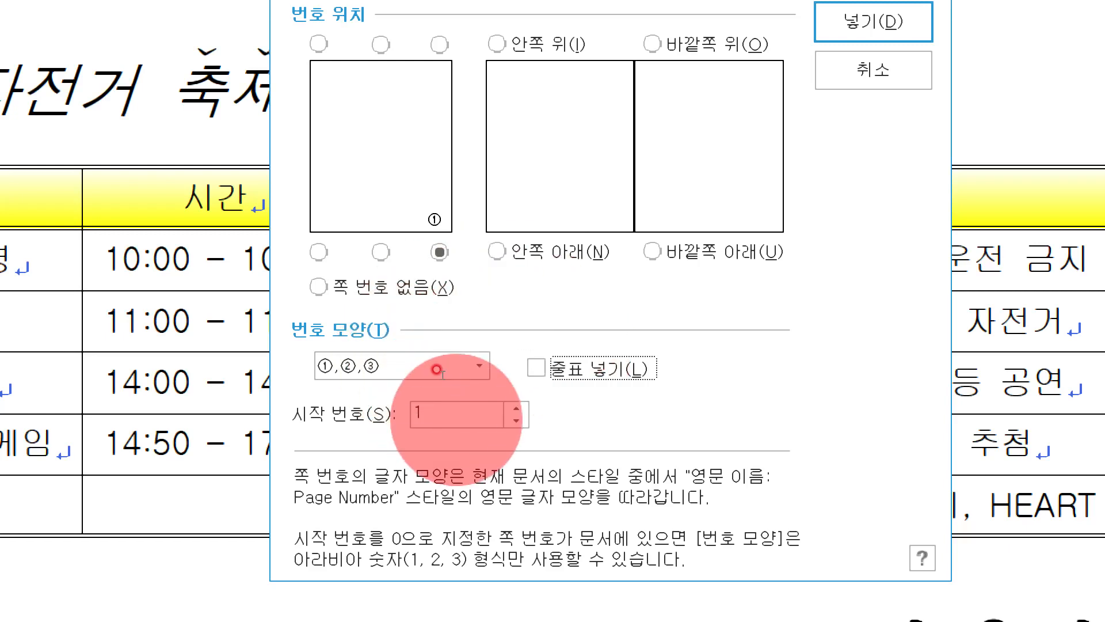
Set the starting page number to 4, insert the page numbering and check it at the foot of the page.
left_click(513, 409)
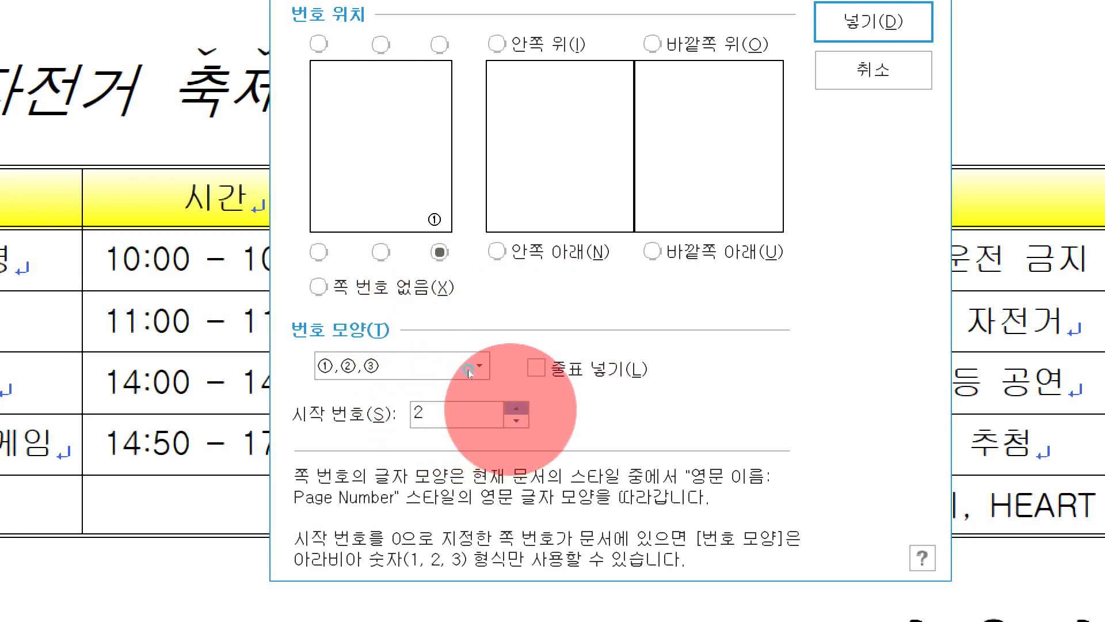
left_click(513, 409)
left_click(514, 409)
left_click(513, 408)
left_click(516, 421)
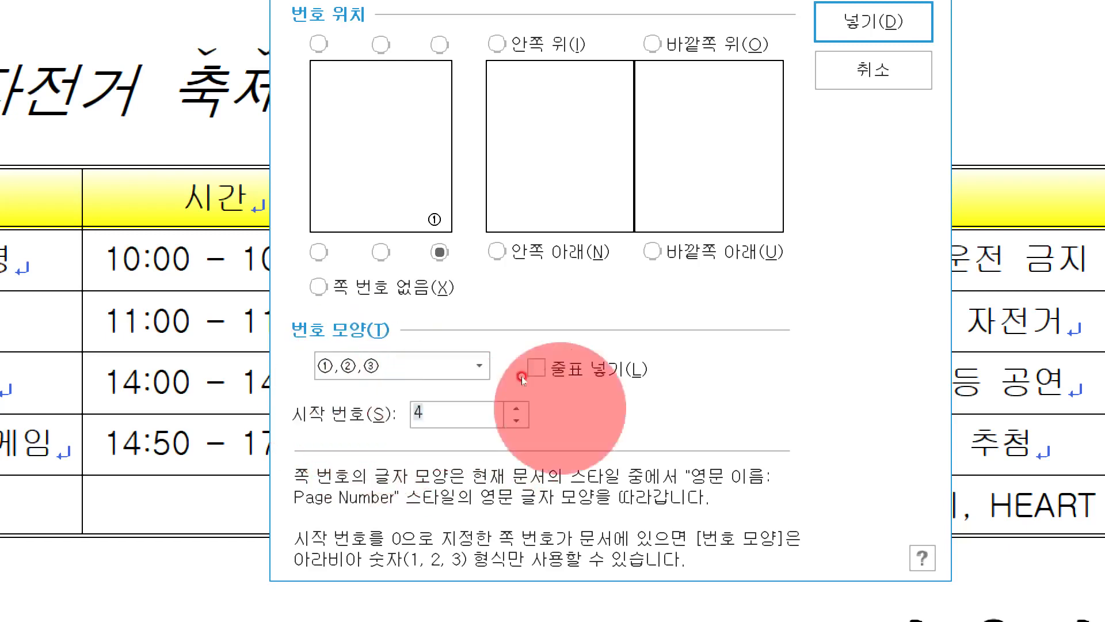
key("super+plus")
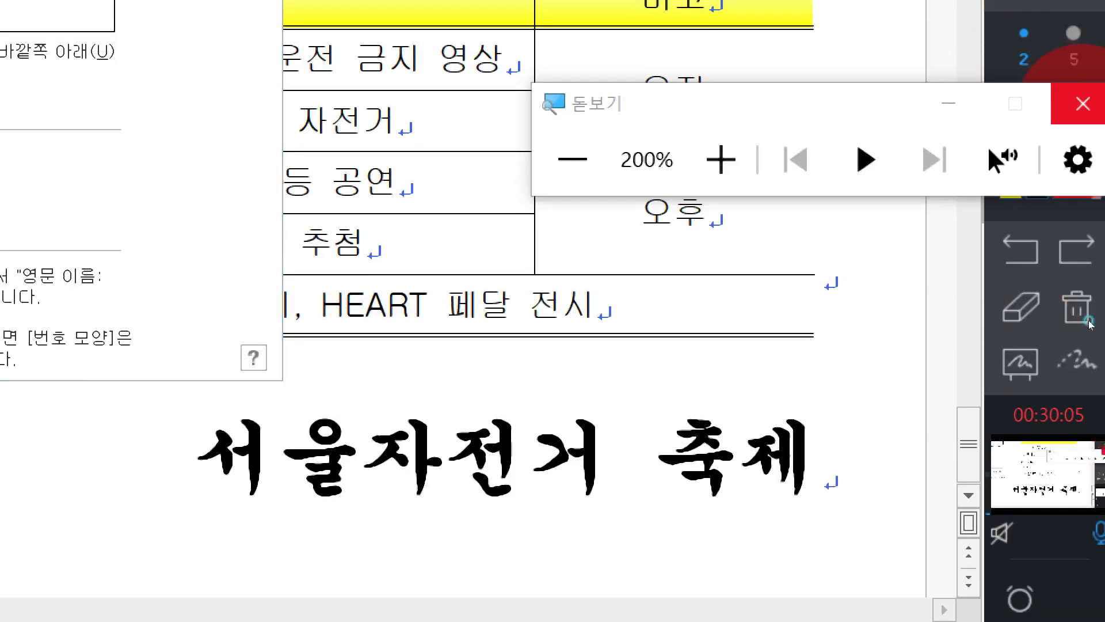
key("super+Escape")
left_click(637, 176)
scroll(654, 173, "down", 5)
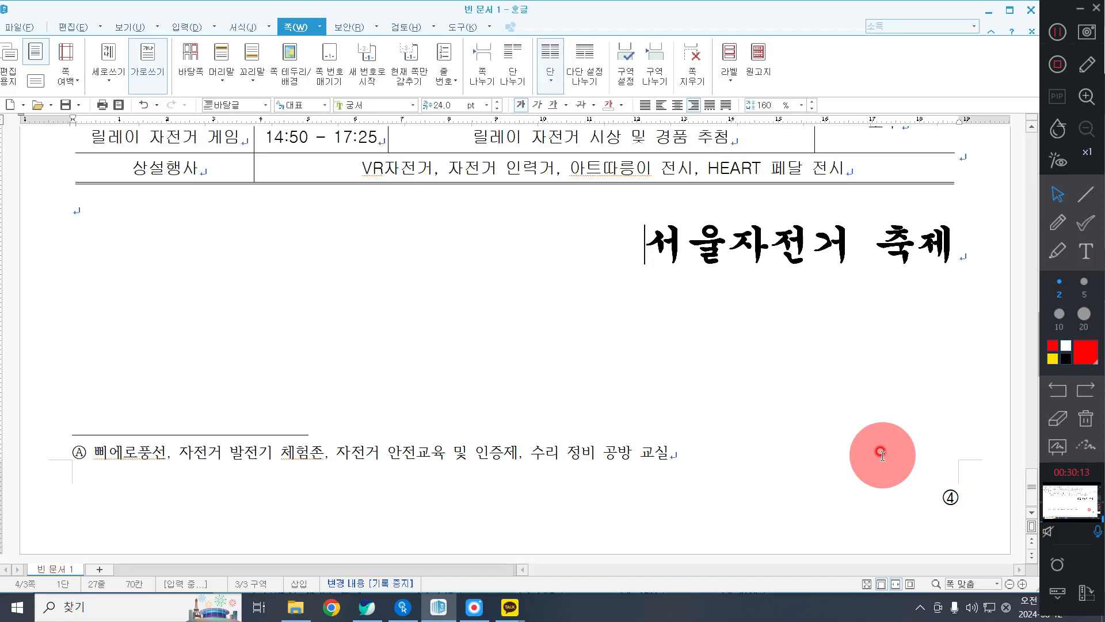
scroll(720, 299, "up", 10)
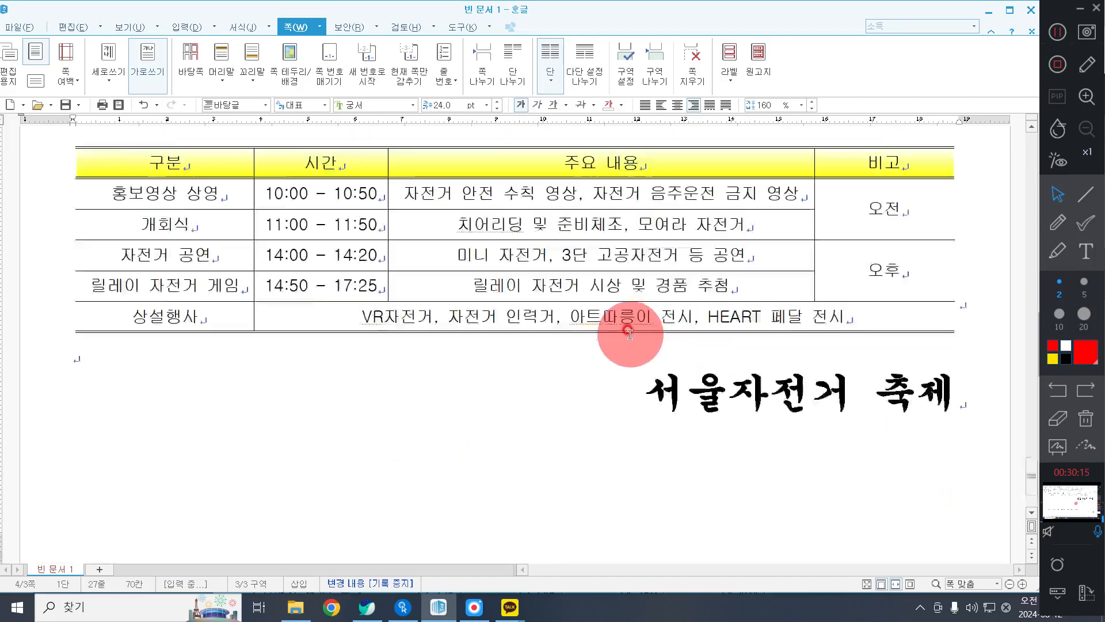
scroll(629, 332, "down", 10)
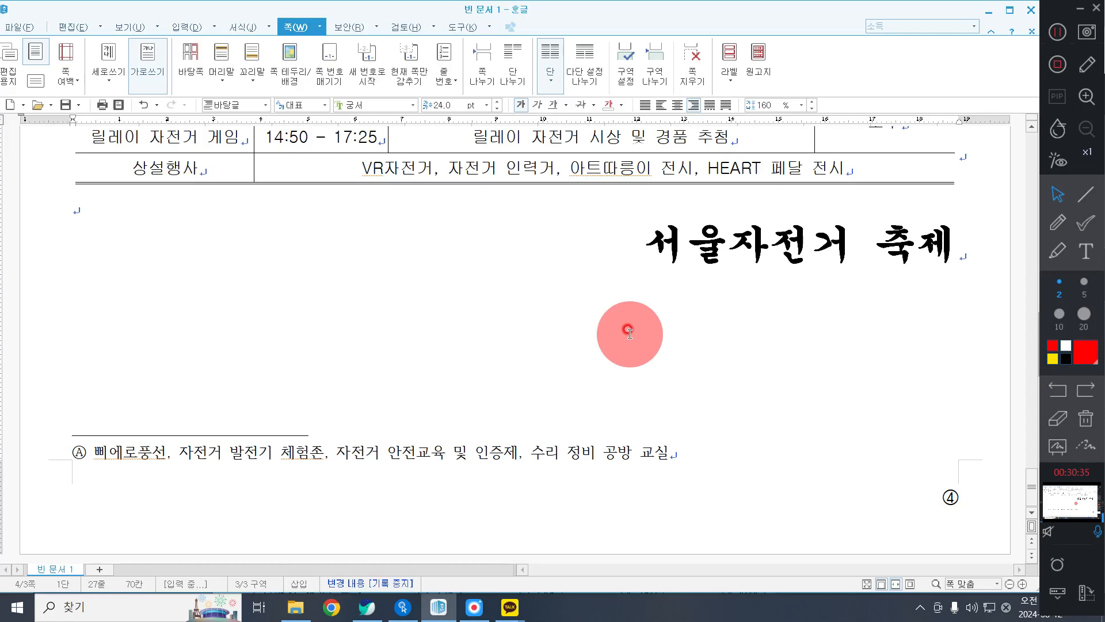
Reverse the schedule table header row's 수평 gradient so that it starts with yellow and ends with white.
scroll(611, 313, "up", 5)
left_click_drag(186, 307, 875, 314)
right_click(711, 198)
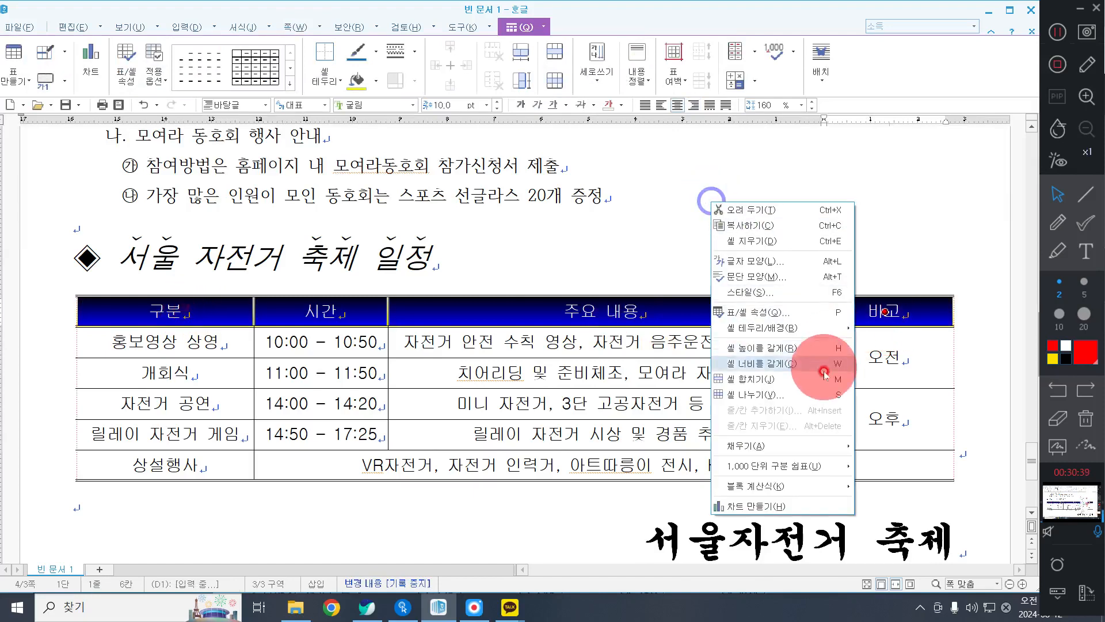
mouse_move(812, 331)
left_click(883, 333)
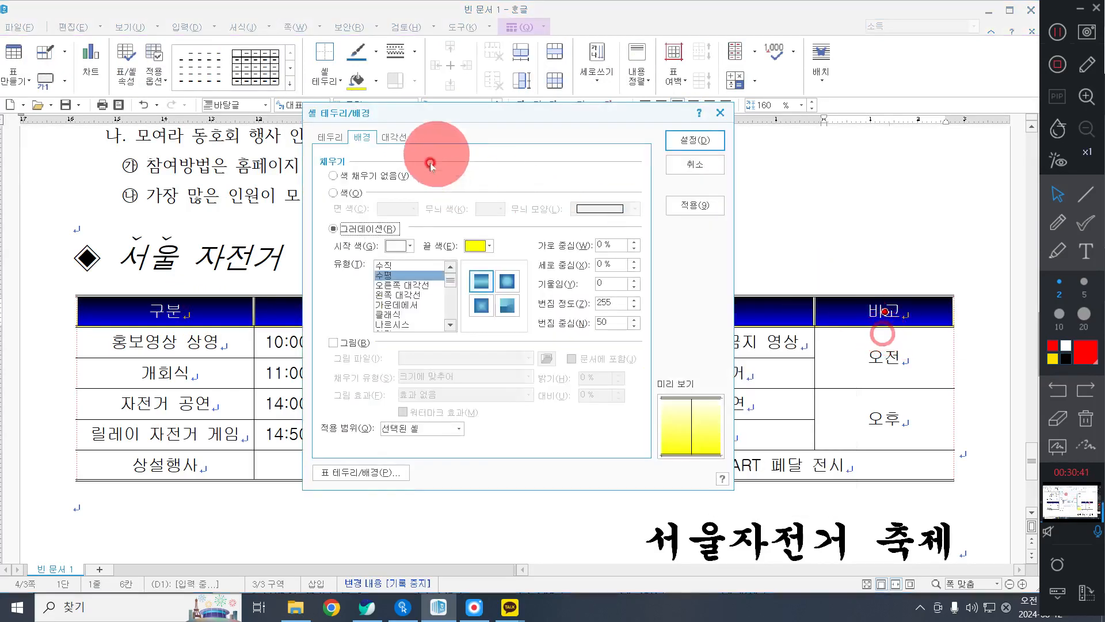
left_click(406, 245)
left_click(420, 285)
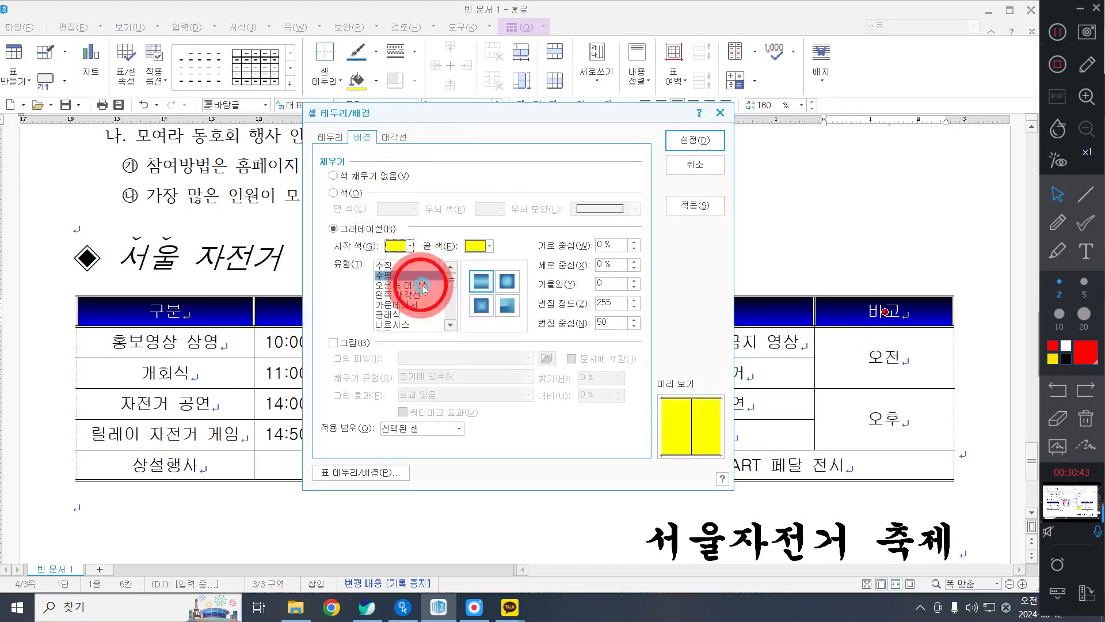
left_click(475, 247)
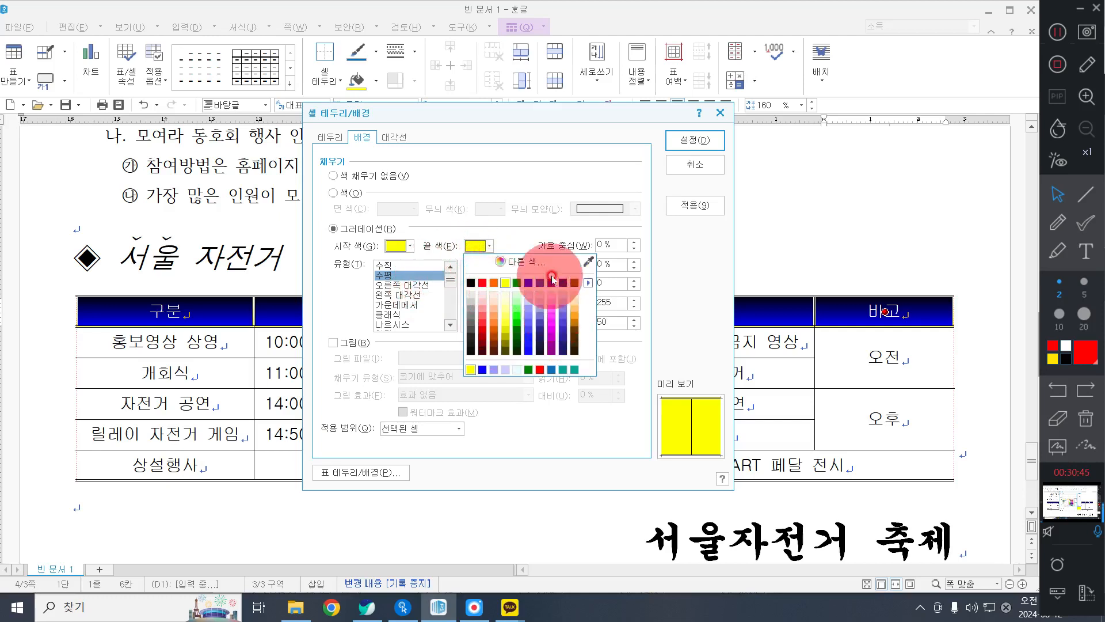
left_click(584, 284)
left_click(630, 286)
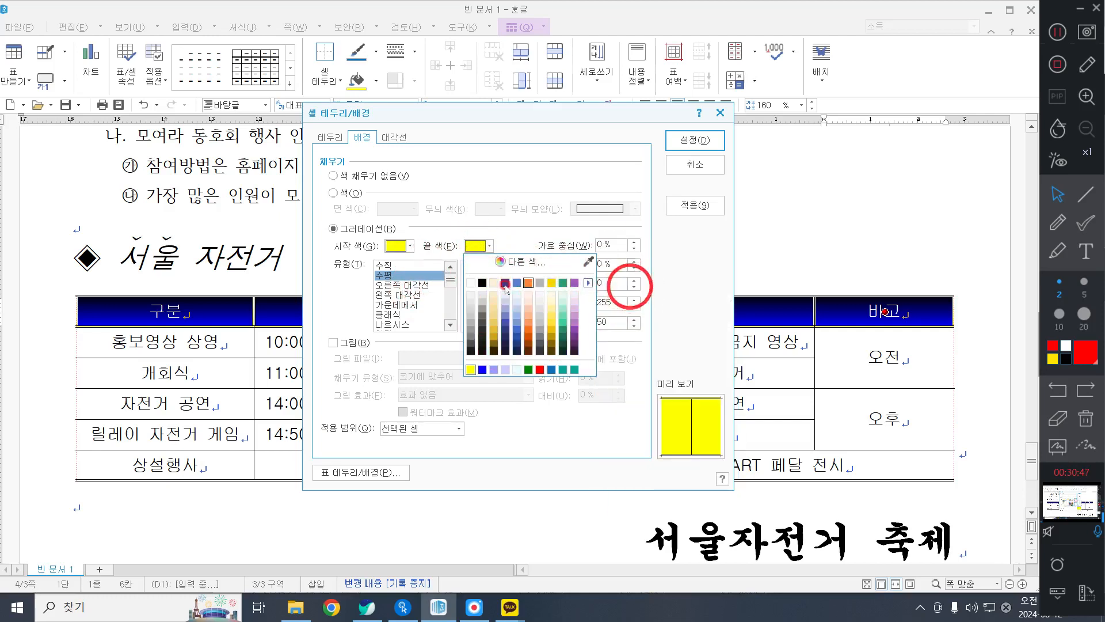
left_click(469, 281)
left_click(674, 138)
left_click(728, 250)
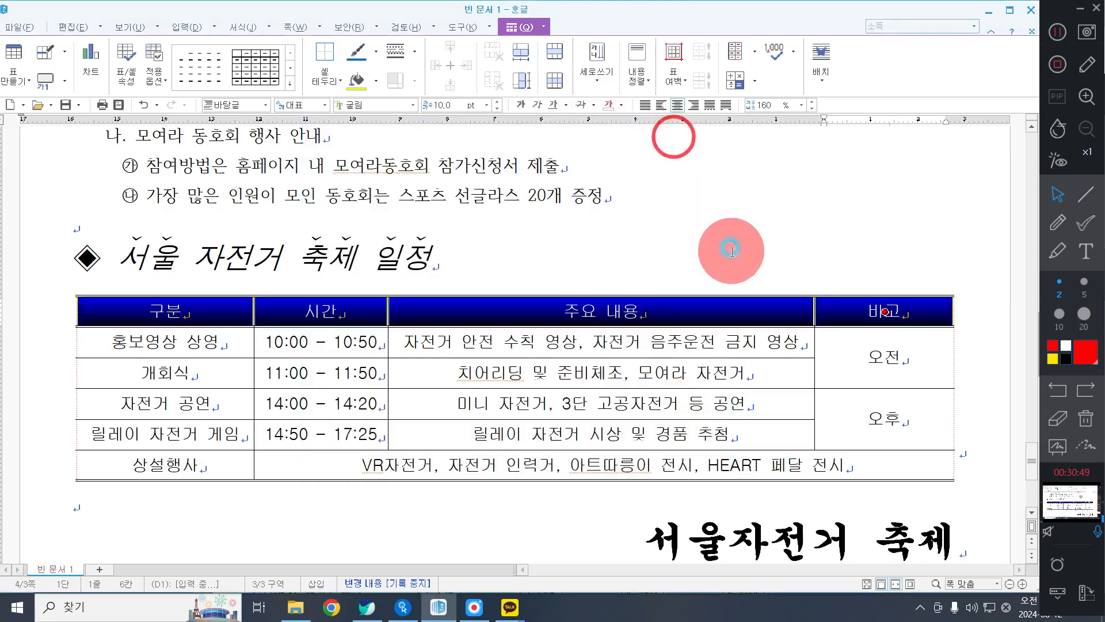